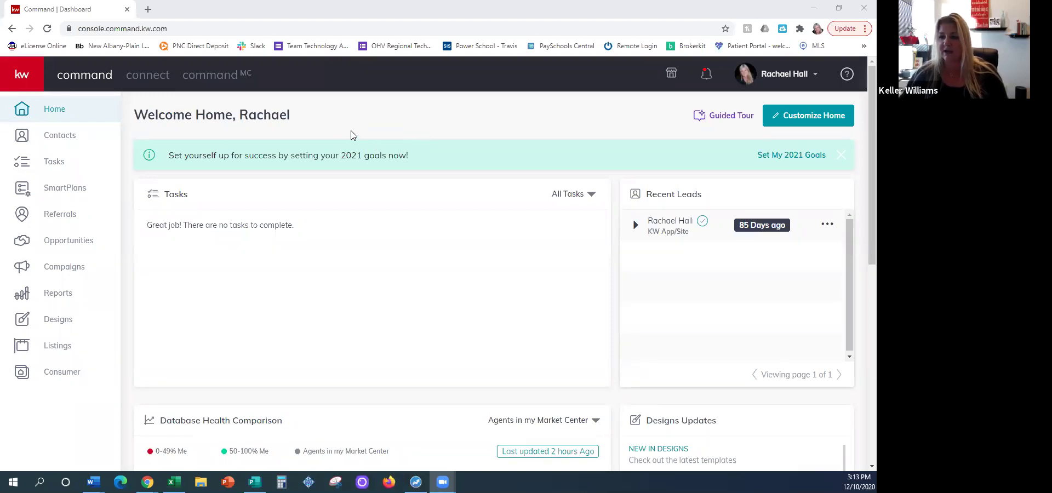
Step: Expand the navigation sidebar and open the Designs section
{"action": "left_click", "coordinate": [26, 80]}
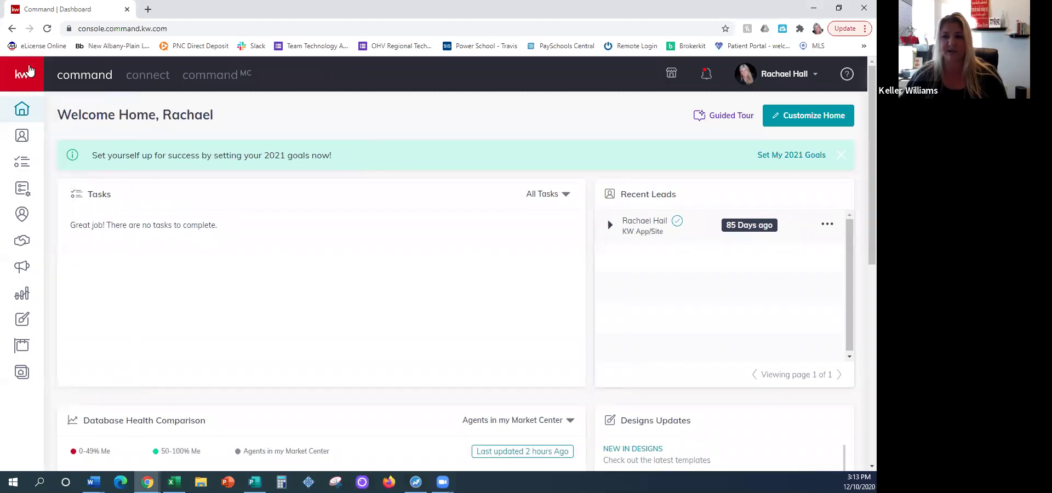
{"action": "left_click", "coordinate": [26, 78]}
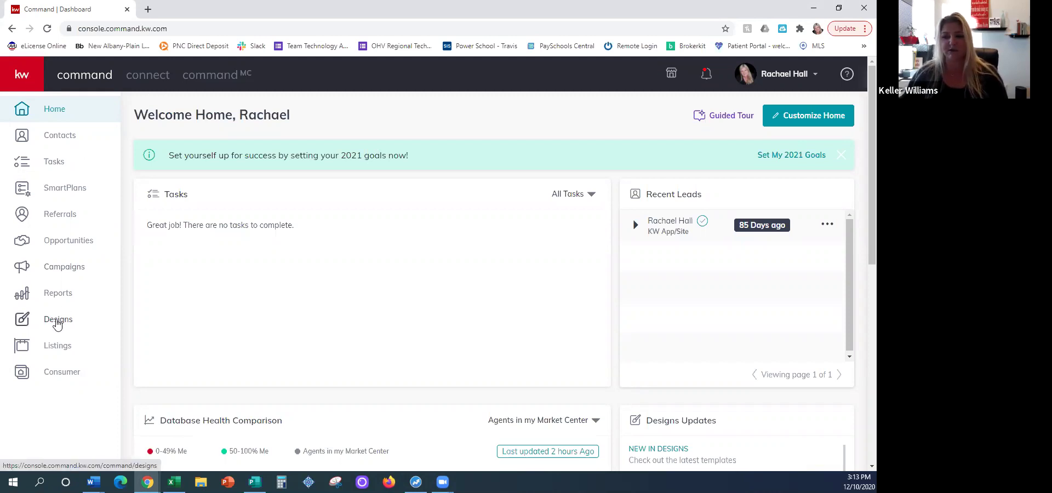
{"action": "left_click", "coordinate": [58, 323]}
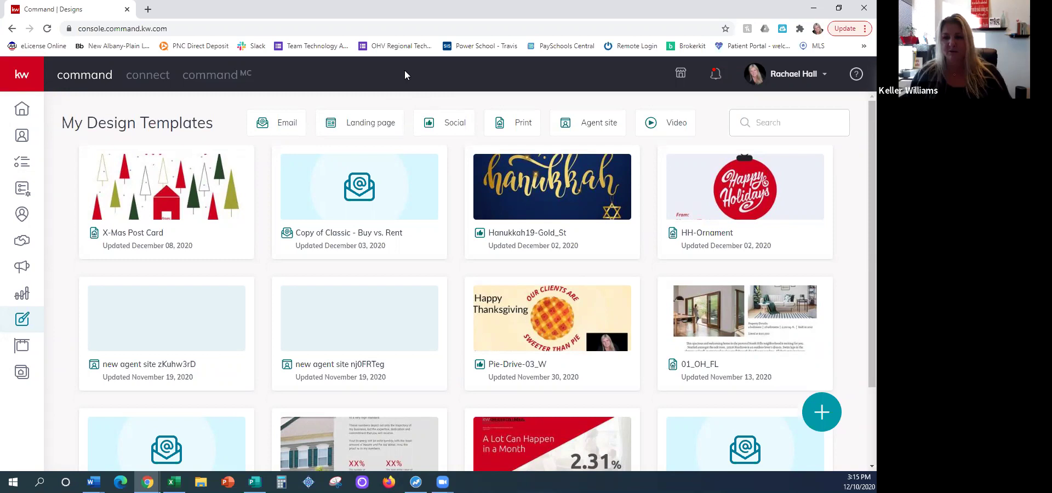
{"action": "mouse_move", "coordinate": [65, 275]}
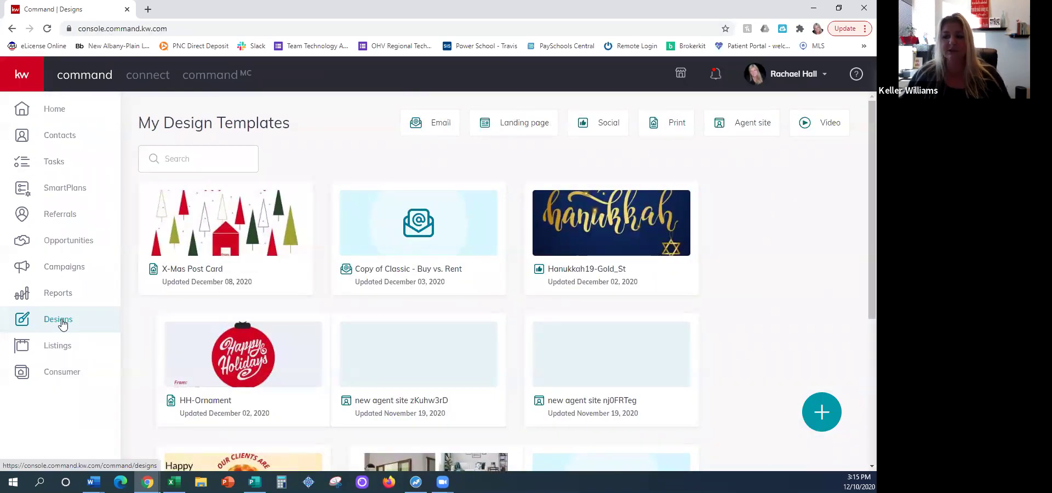
{"action": "left_click", "coordinate": [62, 324]}
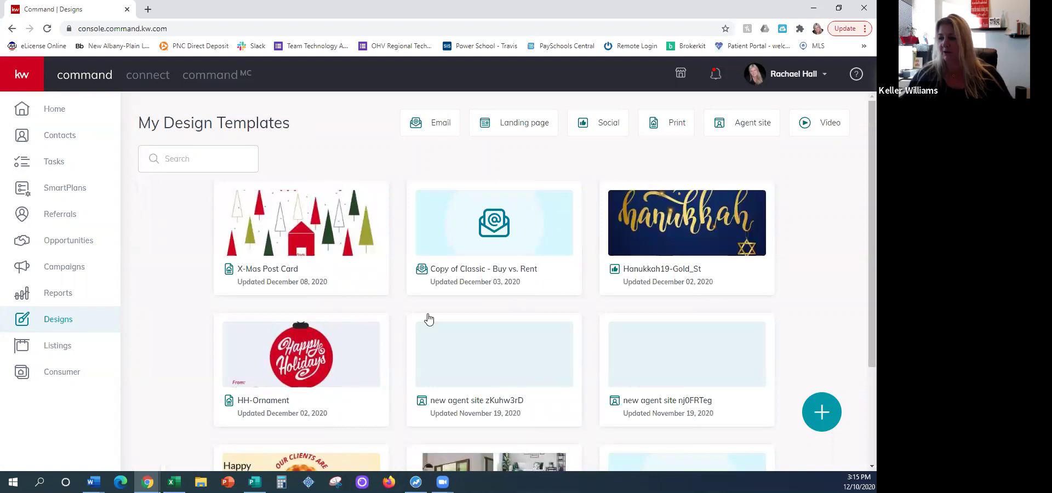
Step: Look through the saved designs on the My Design Templates page
{"action": "left_click_drag", "start_coordinate": [140, 122], "coordinate": [291, 131]}
{"action": "left_click", "coordinate": [268, 124]}
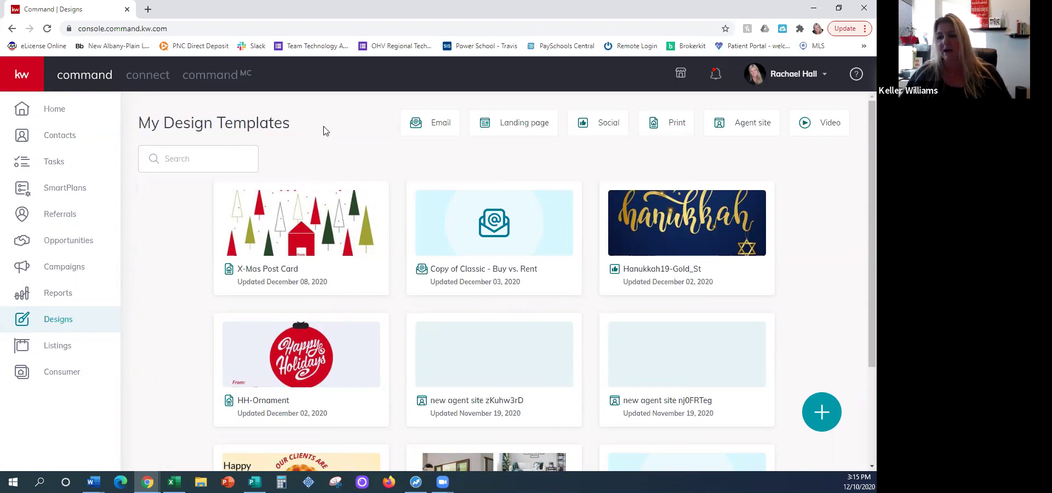
{"action": "scroll", "coordinate": [599, 263], "scroll_direction": "down", "scroll_amount": 3}
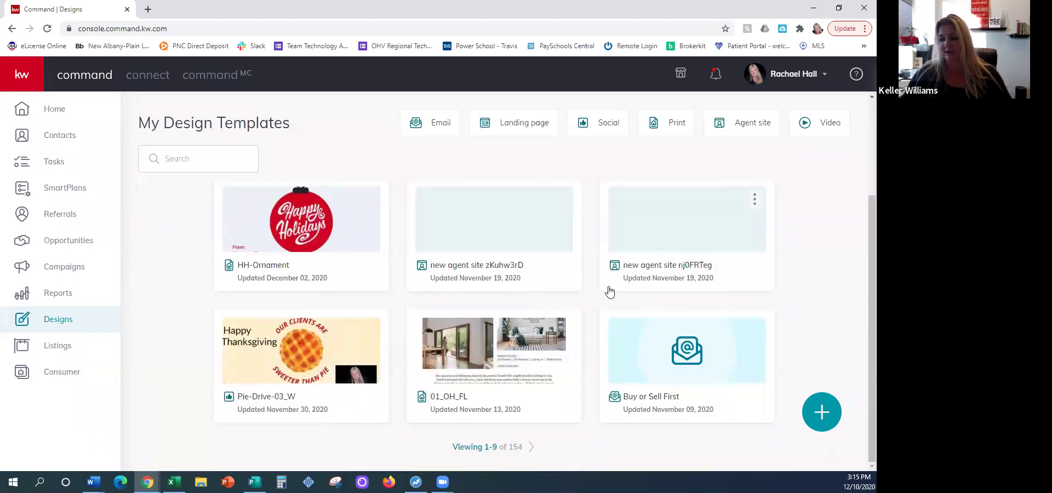
{"action": "scroll", "coordinate": [589, 291], "scroll_direction": "up", "scroll_amount": 1}
{"action": "scroll", "coordinate": [586, 294], "scroll_direction": "up", "scroll_amount": 3}
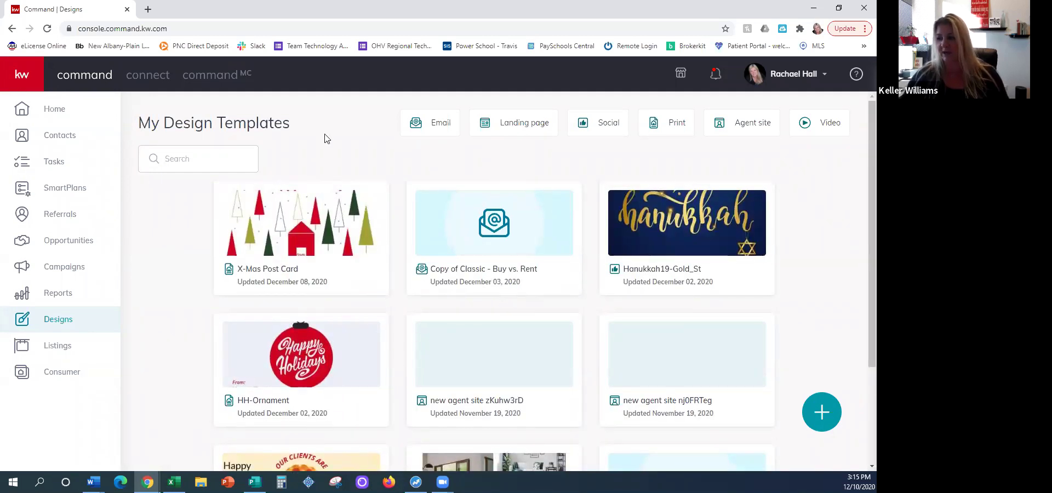
Step: View the saved design templates filtered by Landing page and by Email
{"action": "left_click", "coordinate": [415, 125]}
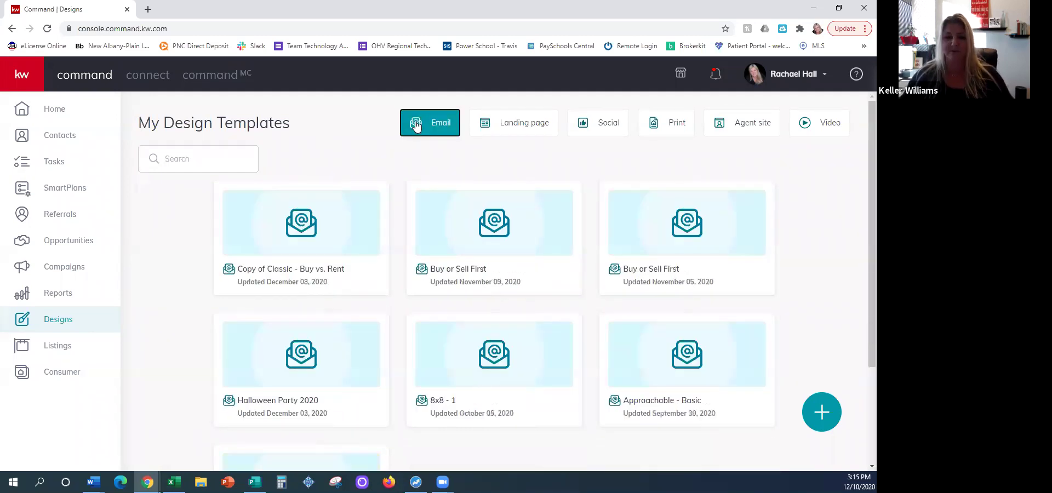
{"action": "left_click", "coordinate": [525, 125]}
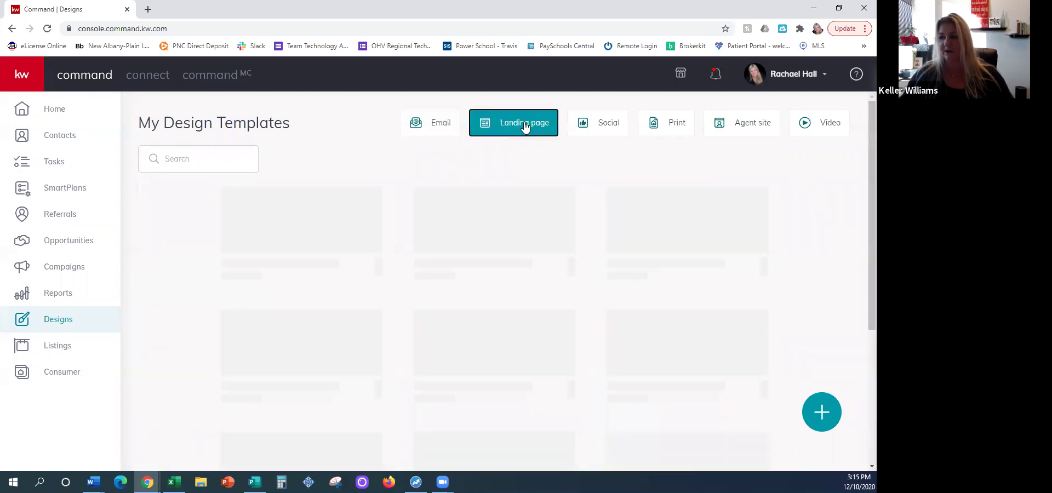
{"action": "left_click", "coordinate": [438, 124]}
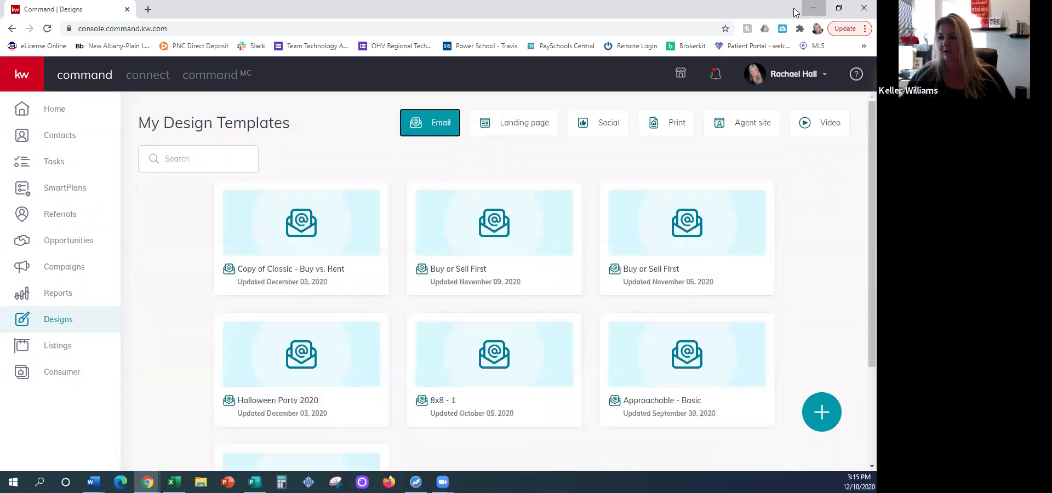
{"action": "left_click", "coordinate": [814, 12]}
{"action": "left_click", "coordinate": [815, 7]}
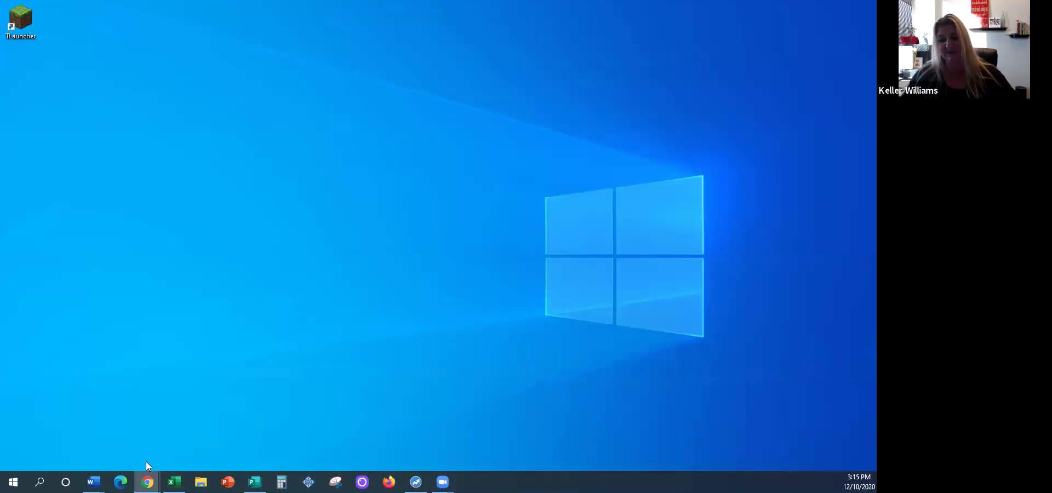
{"action": "mouse_move", "coordinate": [147, 480]}
{"action": "mouse_move", "coordinate": [212, 431]}
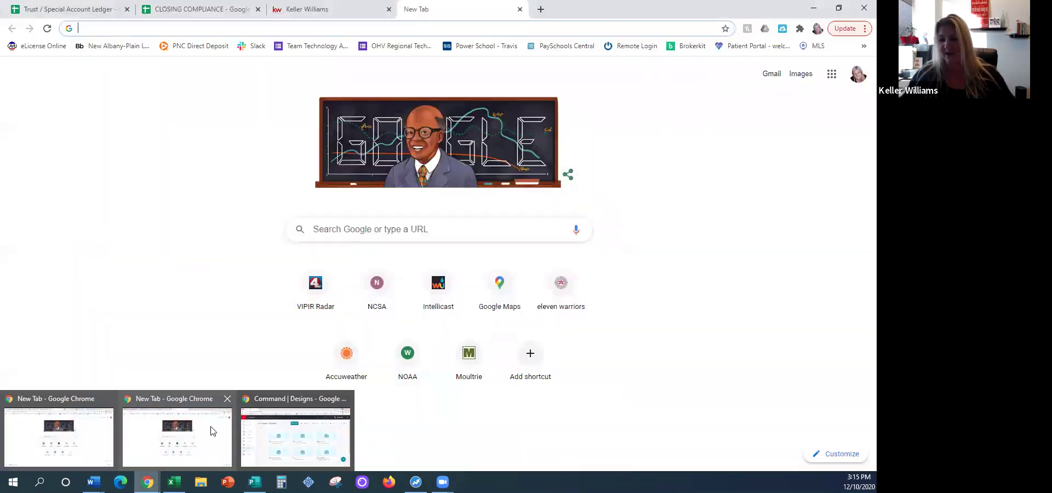
{"action": "left_click", "coordinate": [282, 394]}
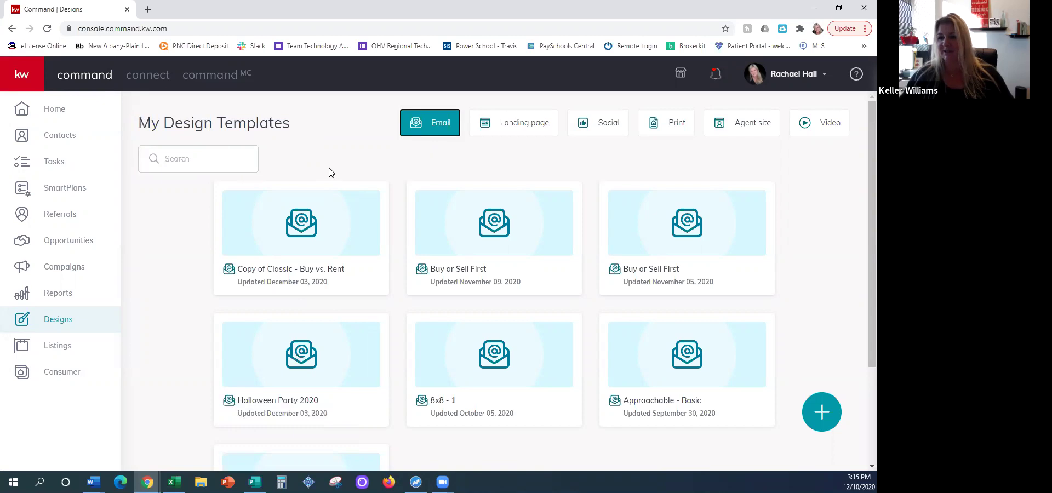
Step: Reload the full design list and view it filtered by Print, by Social, and finally by Email
{"action": "left_click", "coordinate": [58, 323]}
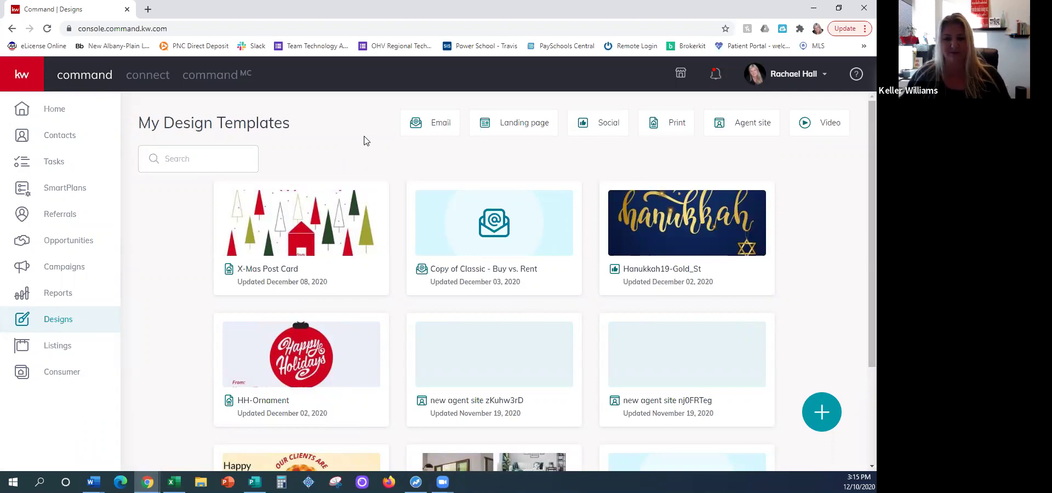
{"action": "left_click", "coordinate": [675, 129]}
{"action": "left_click", "coordinate": [609, 126]}
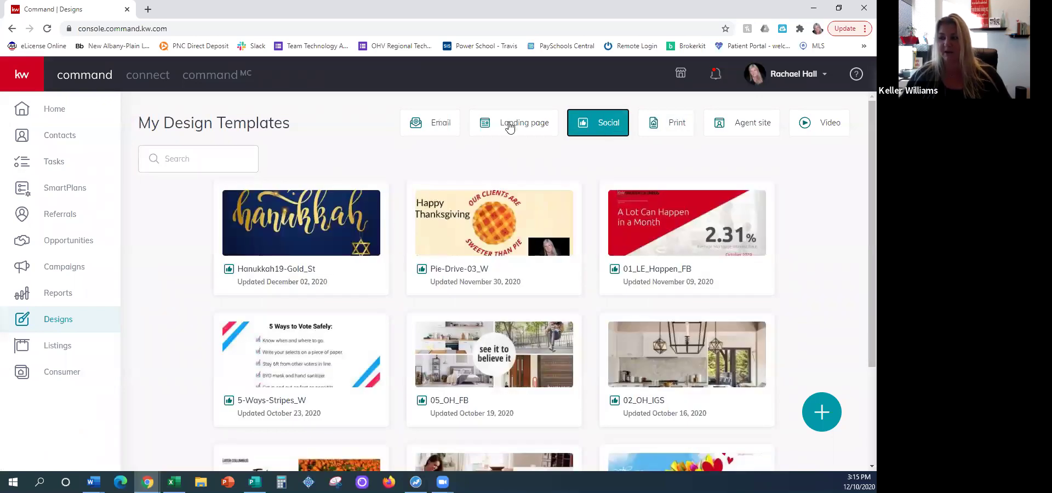
{"action": "left_click", "coordinate": [431, 122]}
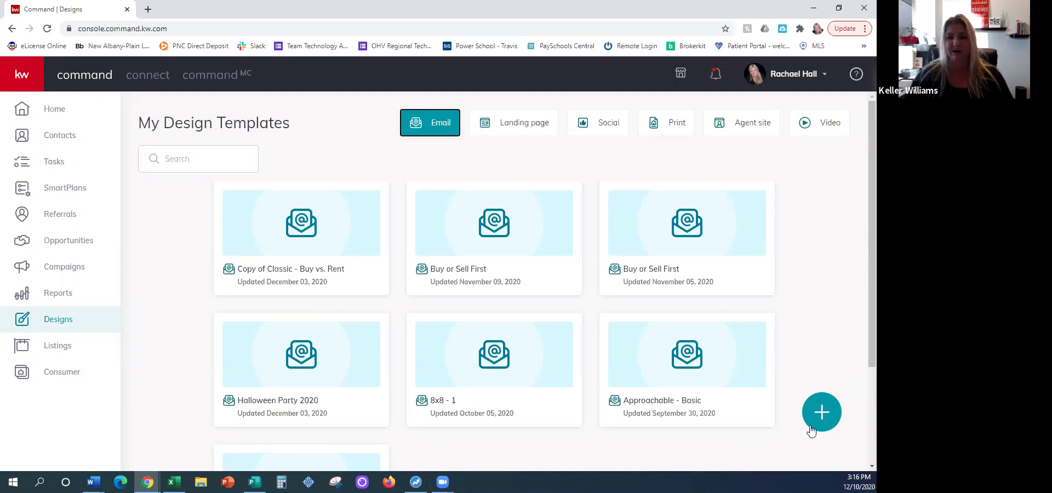
Step: Check the paste-code and file-import options of Import HTML for a new email design, and discard the untitled email
{"action": "left_click", "coordinate": [825, 418]}
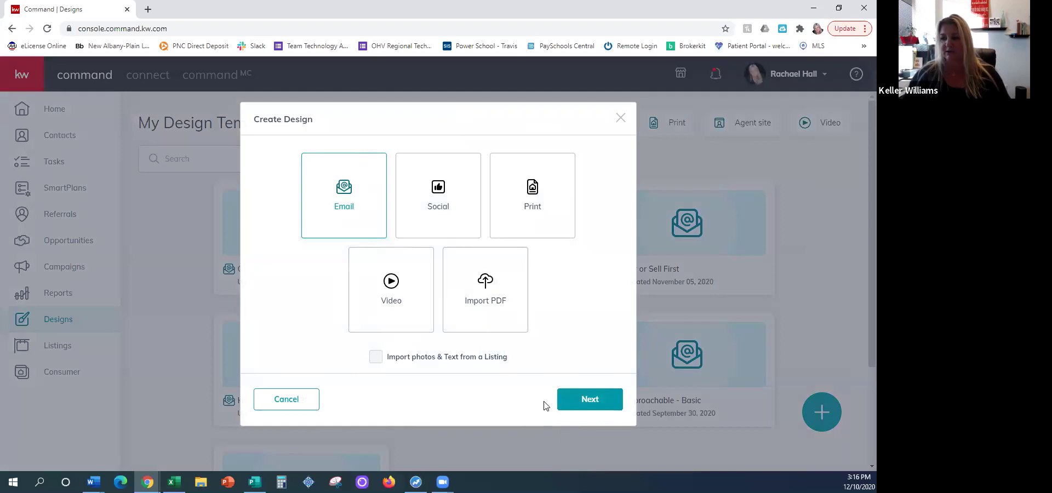
{"action": "left_click", "coordinate": [589, 400]}
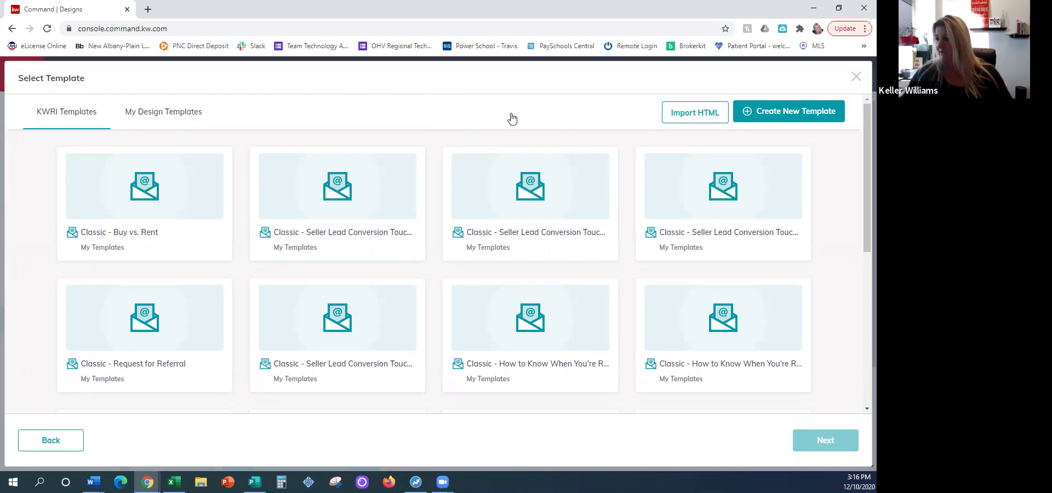
{"action": "left_click", "coordinate": [696, 113]}
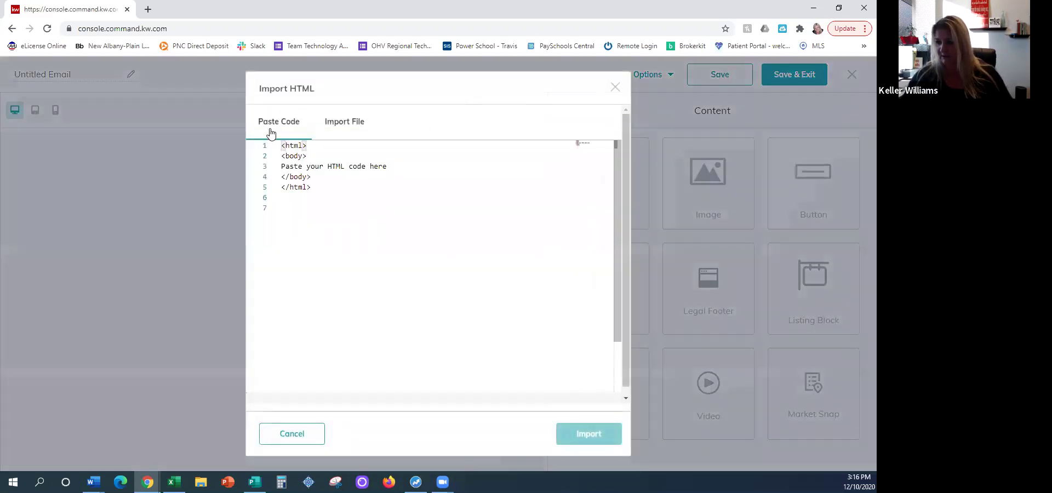
{"action": "left_click", "coordinate": [344, 123]}
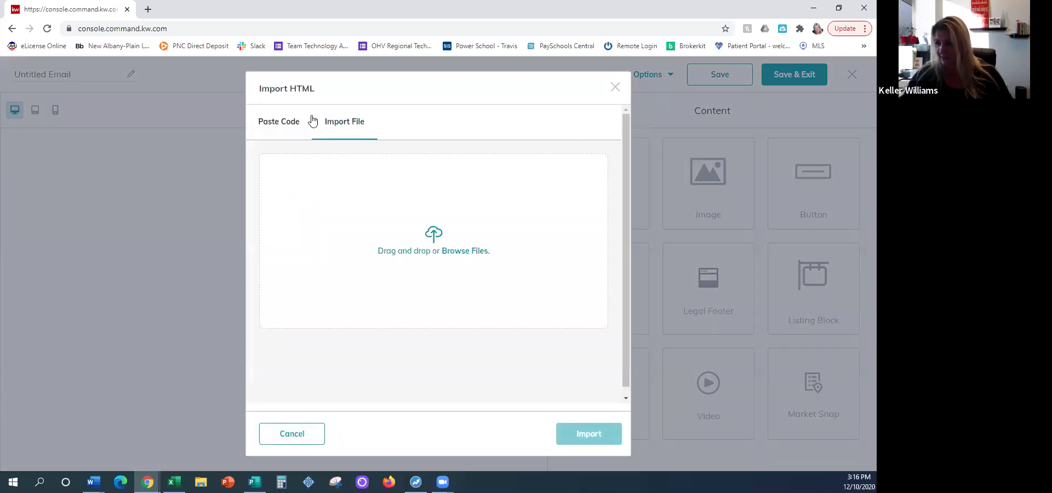
{"action": "left_click", "coordinate": [305, 438]}
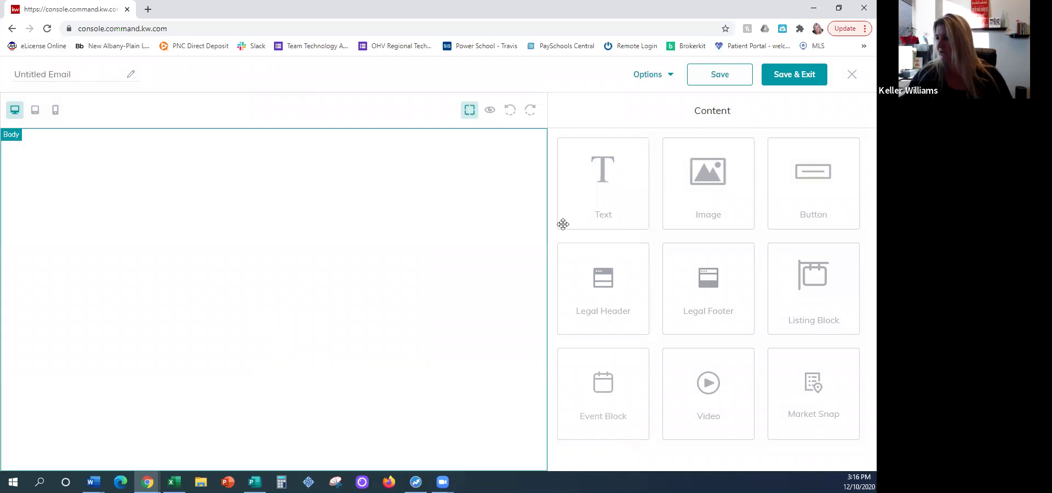
{"action": "left_click", "coordinate": [844, 77]}
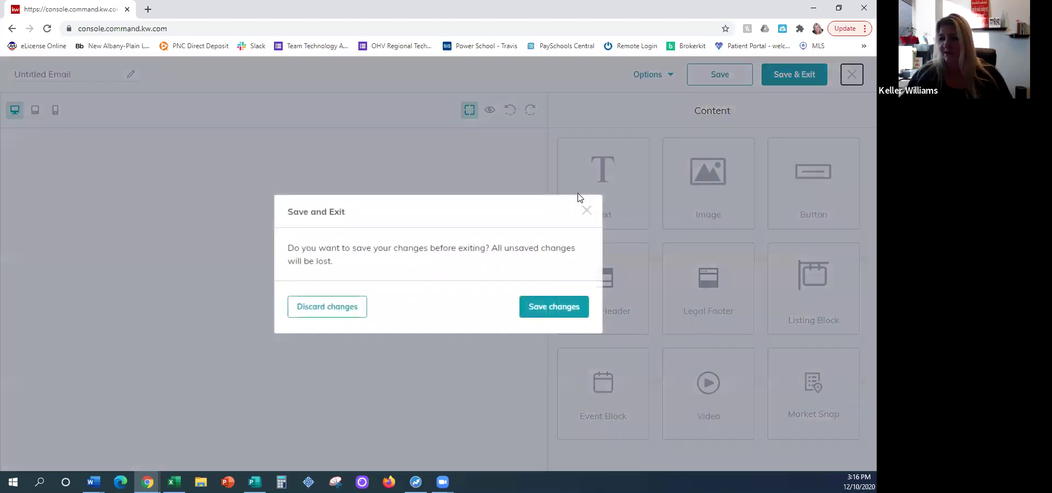
{"action": "left_click", "coordinate": [332, 310]}
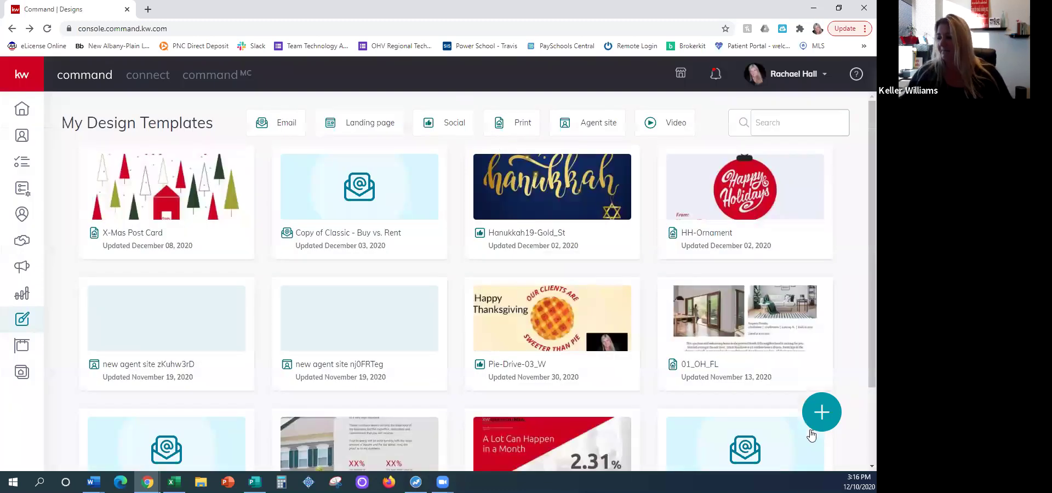
Step: Start creating a new Email design and proceed to the template selection
{"action": "left_click", "coordinate": [822, 412]}
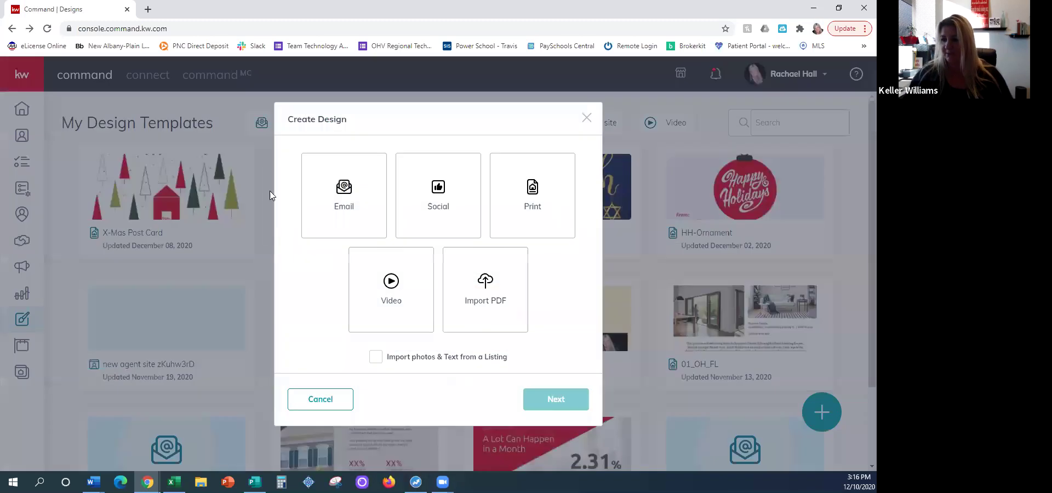
{"action": "left_click", "coordinate": [333, 186]}
{"action": "left_click", "coordinate": [556, 400]}
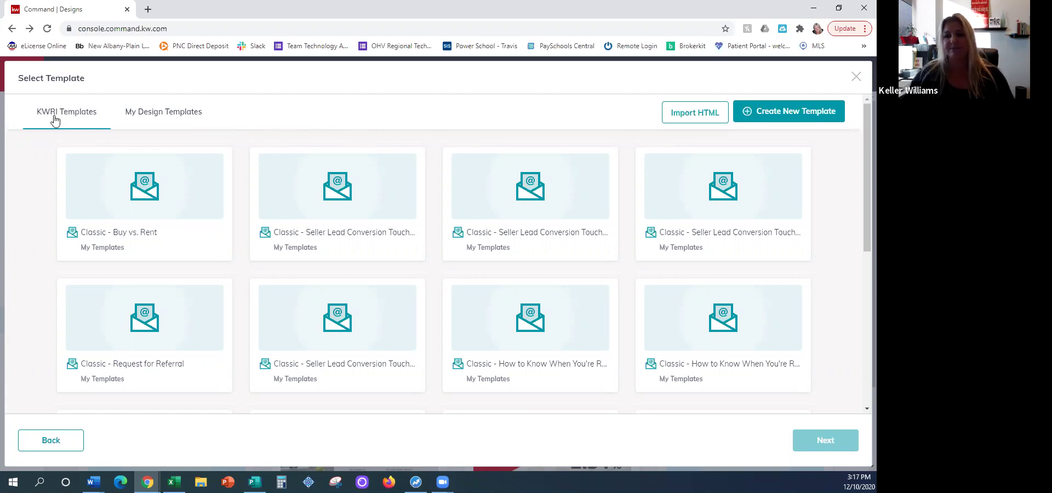
Step: Compare the My Design Templates and KWRI Templates collections, and examine the available KWRI email templates
{"action": "left_click", "coordinate": [165, 112]}
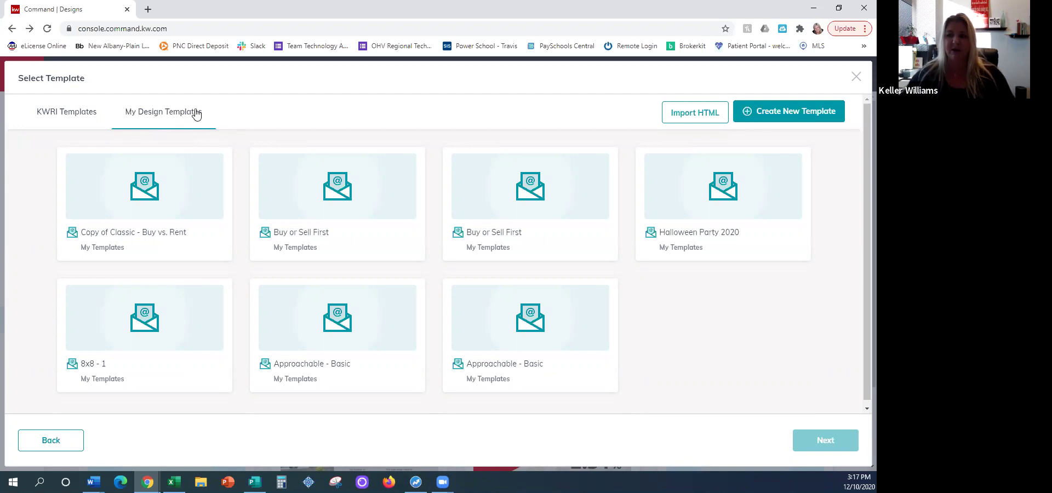
{"action": "left_click", "coordinate": [79, 115]}
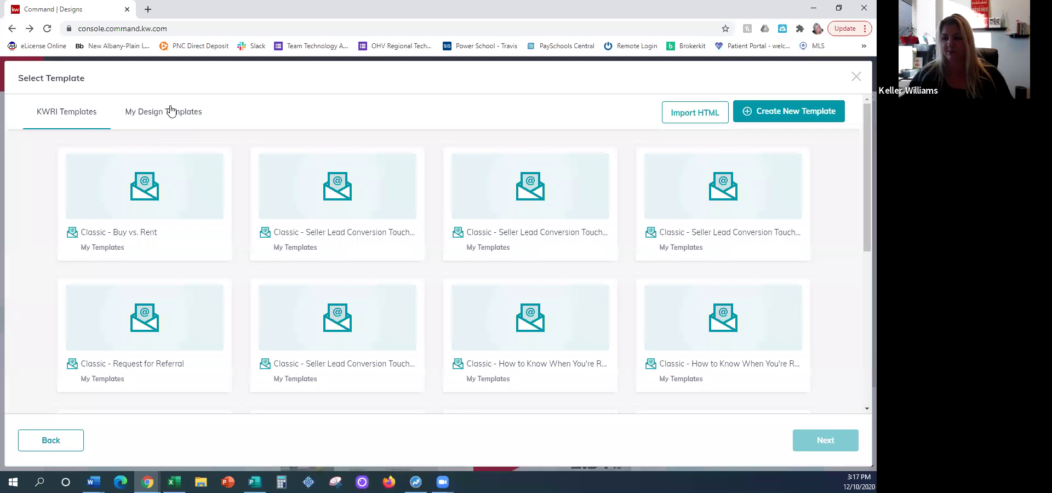
{"action": "scroll", "coordinate": [192, 110], "scroll_direction": "down", "scroll_amount": 1}
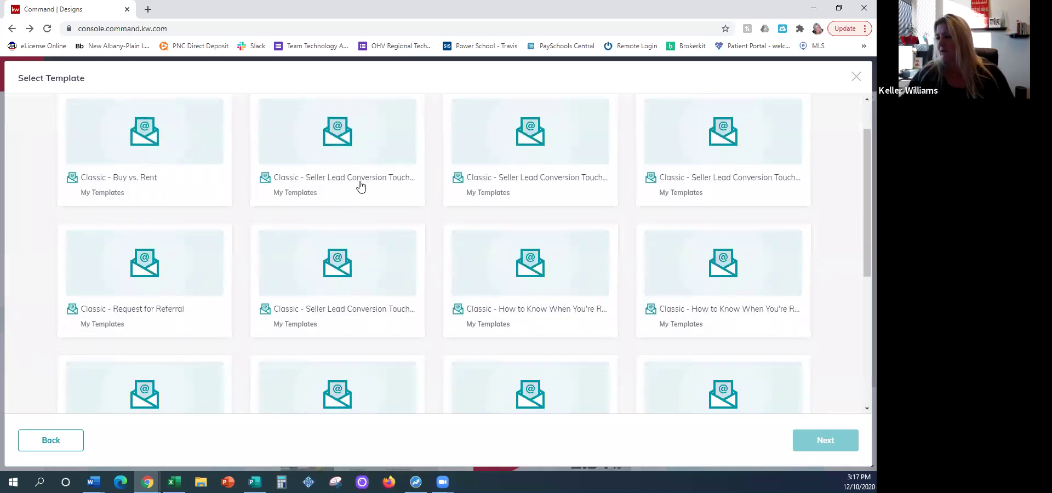
{"action": "scroll", "coordinate": [307, 180], "scroll_direction": "up", "scroll_amount": 1}
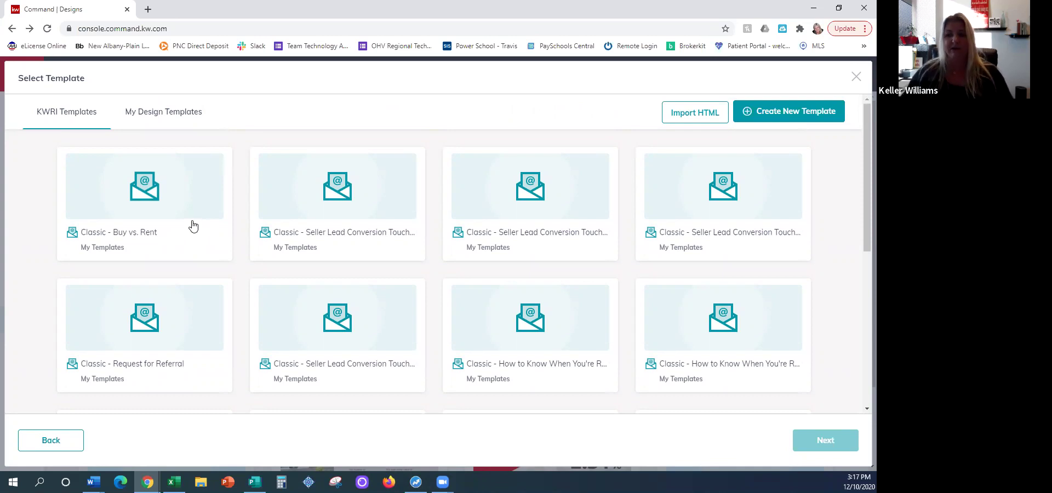
{"action": "scroll", "coordinate": [315, 195], "scroll_direction": "down", "scroll_amount": 2}
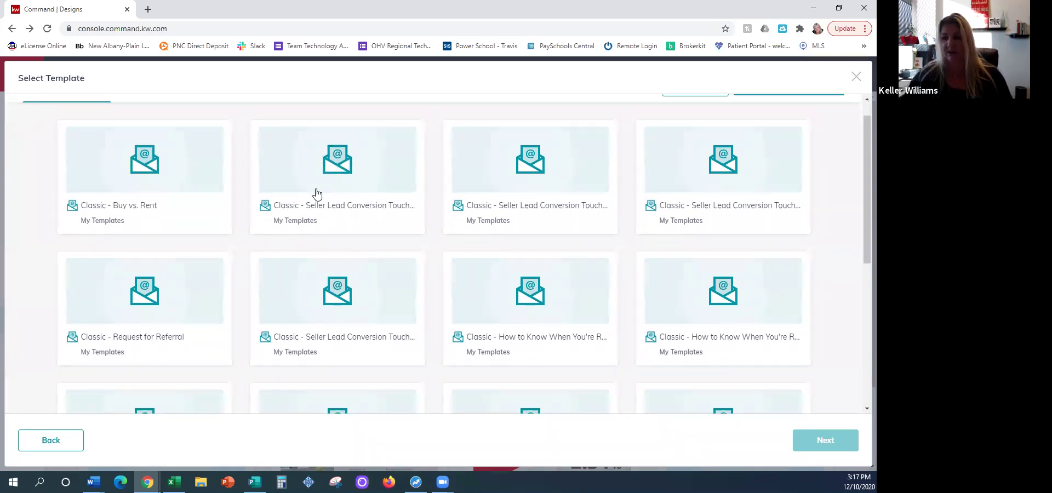
{"action": "scroll", "coordinate": [515, 224], "scroll_direction": "down", "scroll_amount": 1}
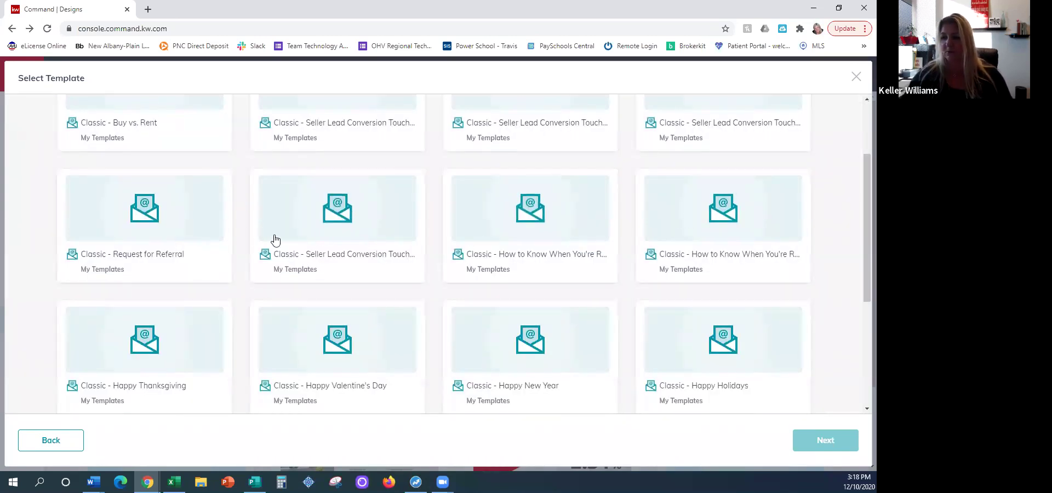
{"action": "scroll", "coordinate": [189, 228], "scroll_direction": "down", "scroll_amount": 1}
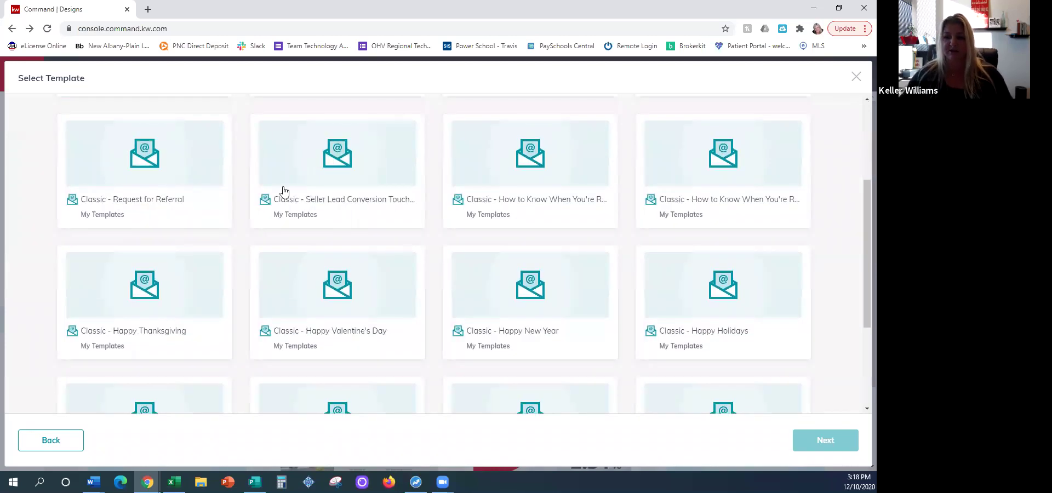
{"action": "scroll", "coordinate": [667, 205], "scroll_direction": "down", "scroll_amount": 2}
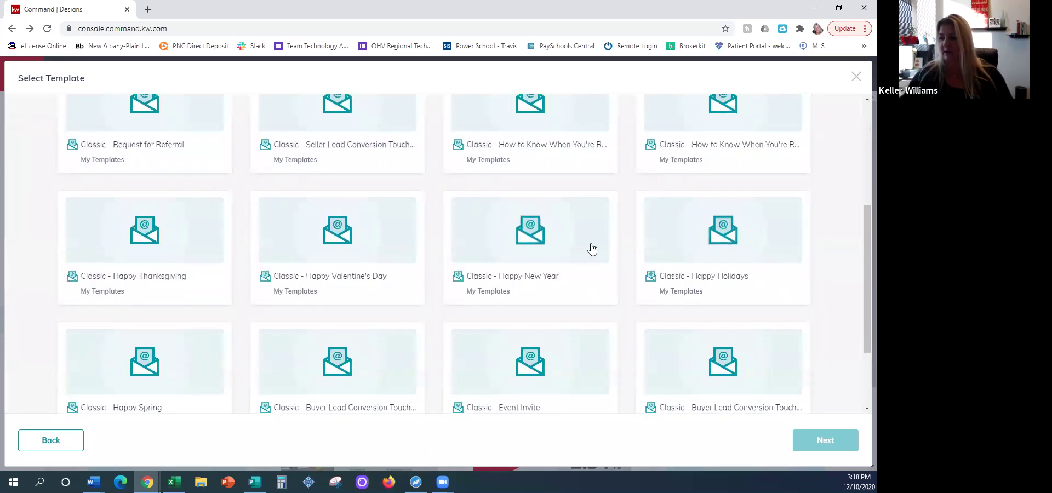
{"action": "scroll", "coordinate": [540, 241], "scroll_direction": "down", "scroll_amount": 1}
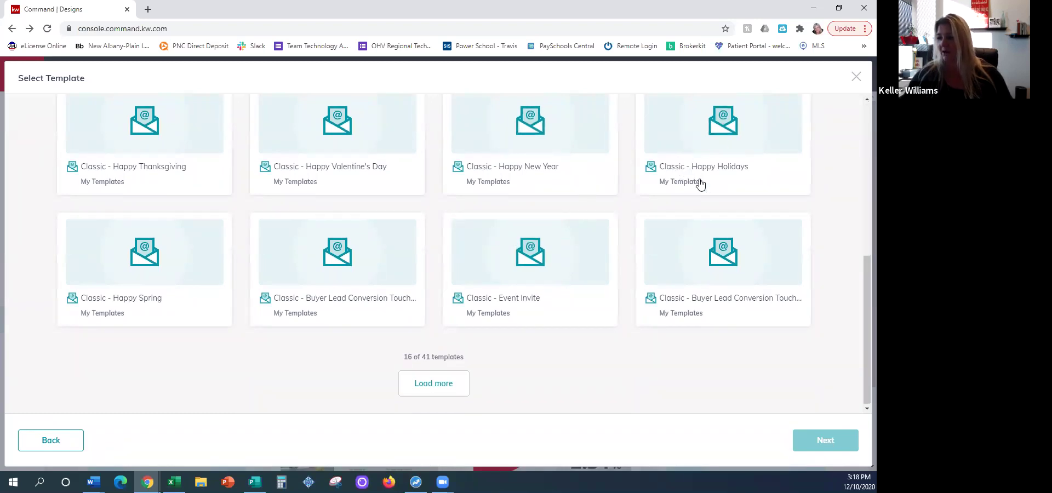
Step: Load the remaining KWRI email templates and examine the Classic, Approachable, Modern and illustrated options
{"action": "left_click_drag", "start_coordinate": [402, 362], "coordinate": [472, 358]}
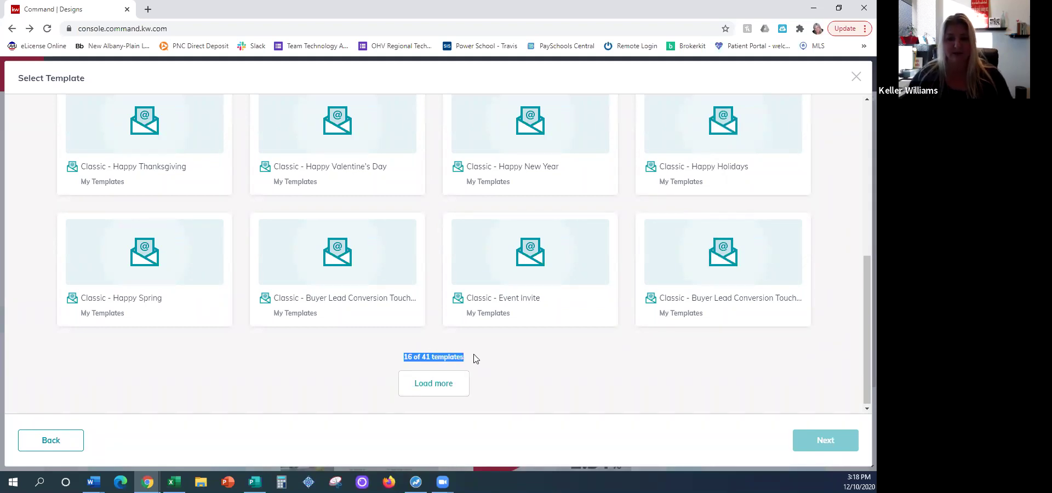
{"action": "left_click", "coordinate": [427, 384]}
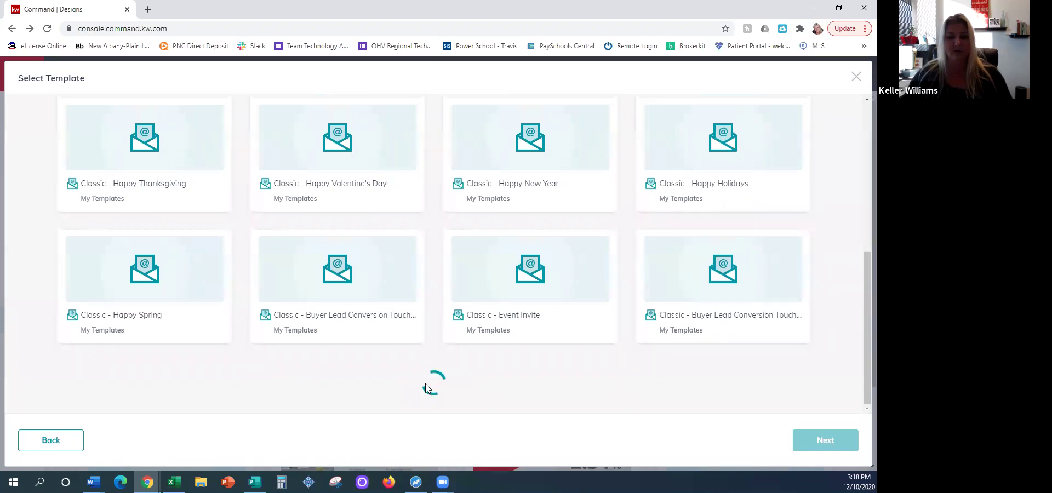
{"action": "scroll", "coordinate": [432, 299], "scroll_direction": "down", "scroll_amount": 2}
{"action": "scroll", "coordinate": [432, 293], "scroll_direction": "down", "scroll_amount": 2}
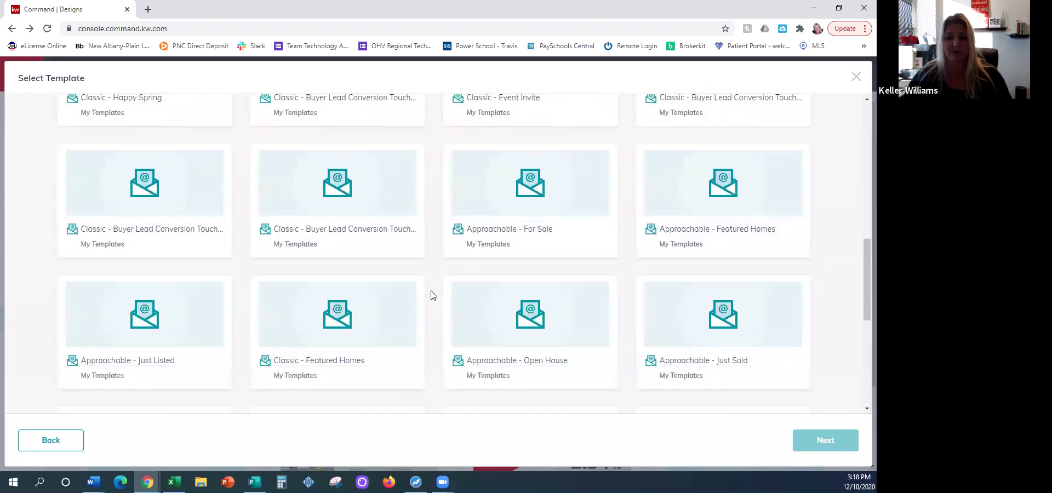
{"action": "scroll", "coordinate": [434, 273], "scroll_direction": "down", "scroll_amount": 5}
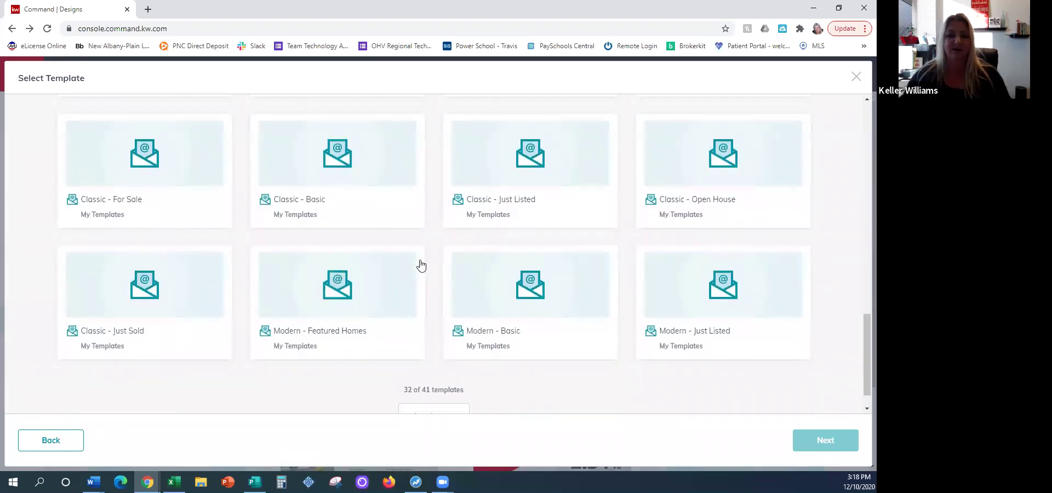
{"action": "scroll", "coordinate": [419, 265], "scroll_direction": "down", "scroll_amount": 1}
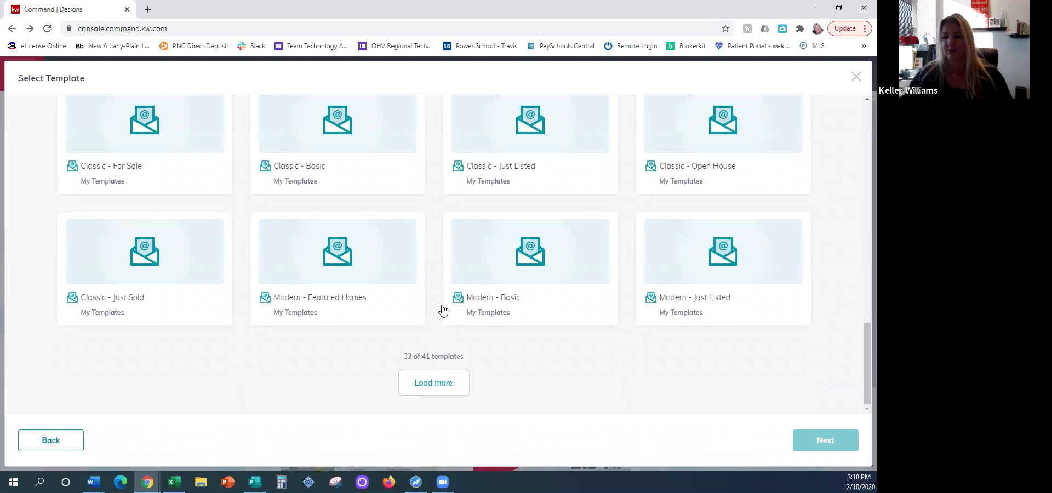
{"action": "left_click", "coordinate": [450, 383]}
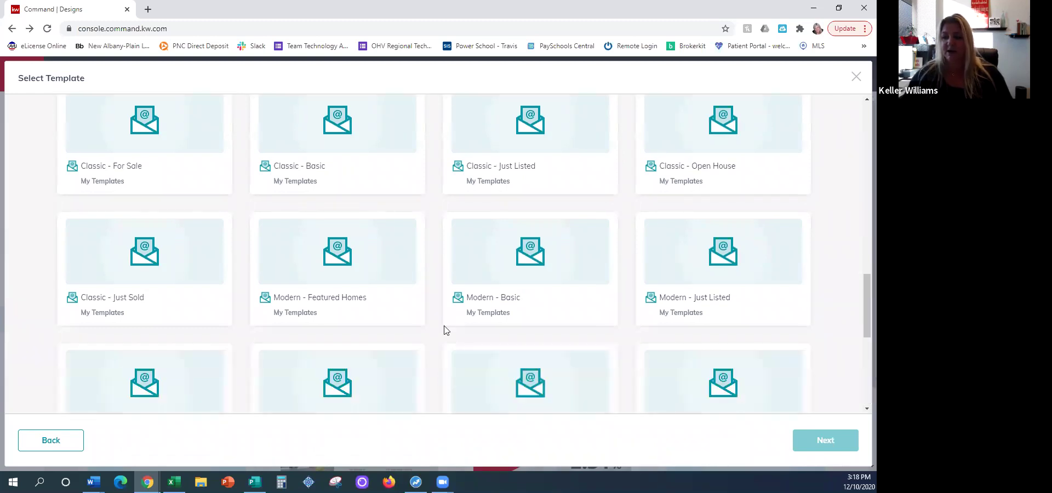
{"action": "scroll", "coordinate": [448, 317], "scroll_direction": "down", "scroll_amount": 2}
{"action": "scroll", "coordinate": [451, 306], "scroll_direction": "down", "scroll_amount": 4}
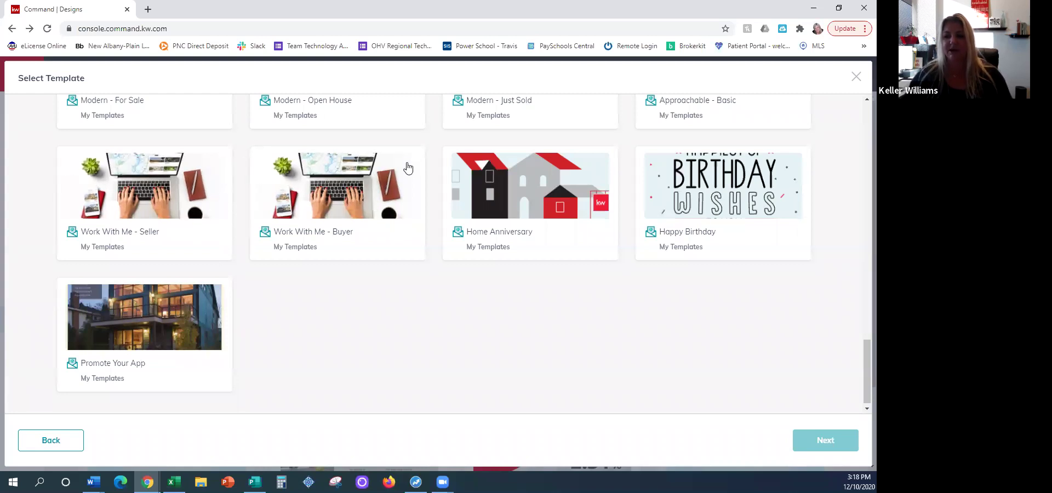
{"action": "scroll", "coordinate": [335, 183], "scroll_direction": "up", "scroll_amount": 2}
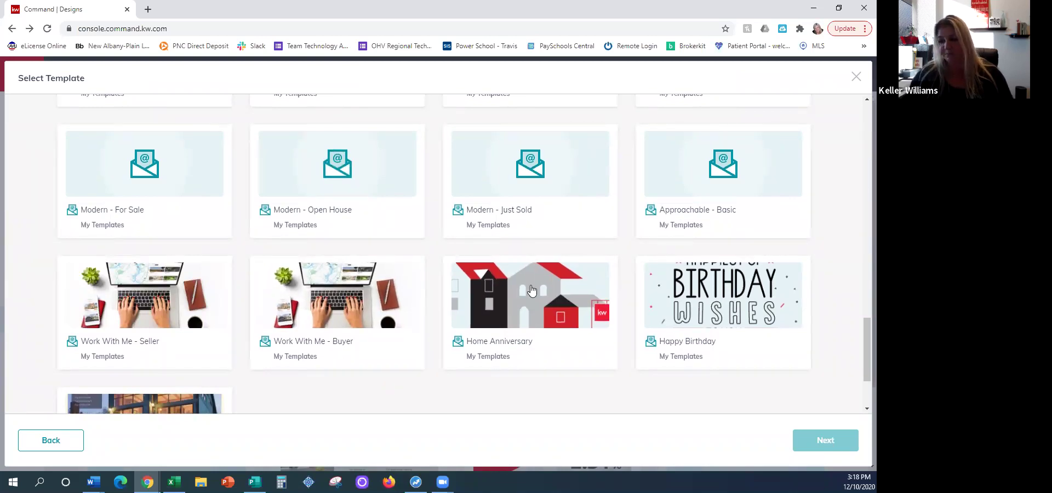
{"action": "scroll", "coordinate": [496, 329], "scroll_direction": "up", "scroll_amount": 10}
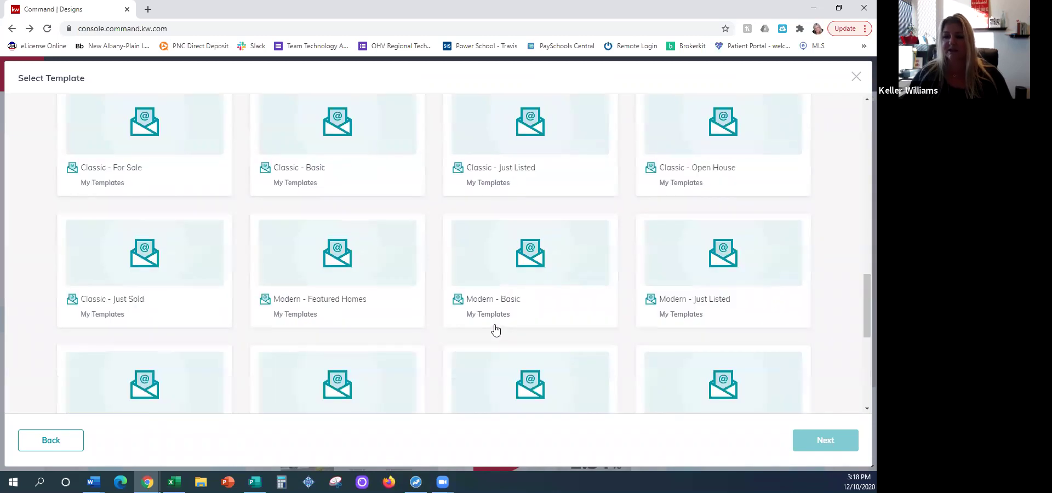
{"action": "scroll", "coordinate": [495, 313], "scroll_direction": "up", "scroll_amount": 10}
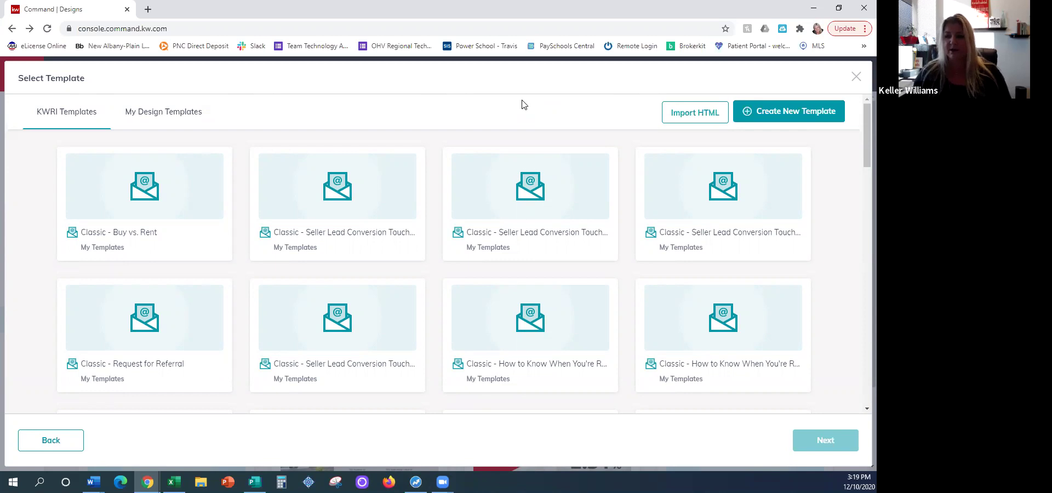
Step: Open the Classic - Buy vs. Rent template in the email editor and examine its body text, agent contact block and footer placeholders
{"action": "left_click", "coordinate": [145, 182]}
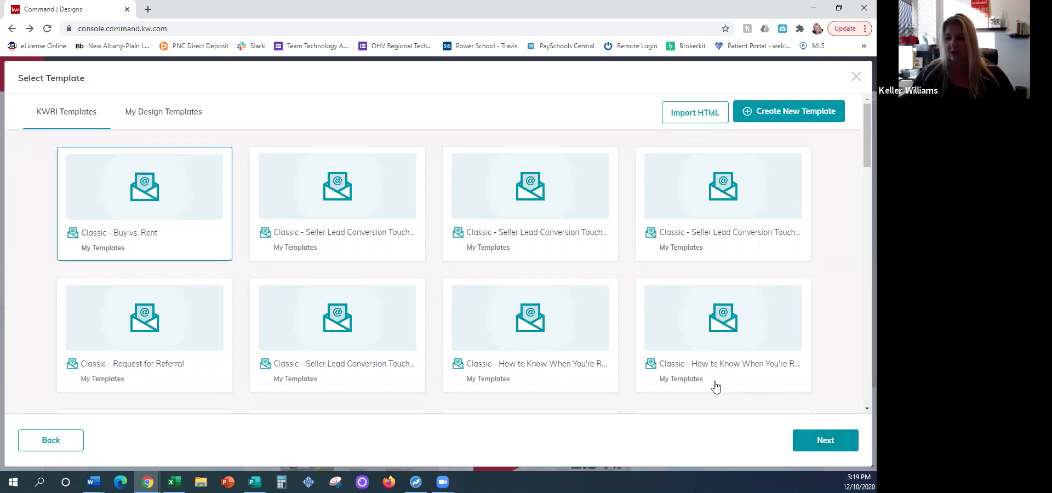
{"action": "left_click", "coordinate": [825, 440]}
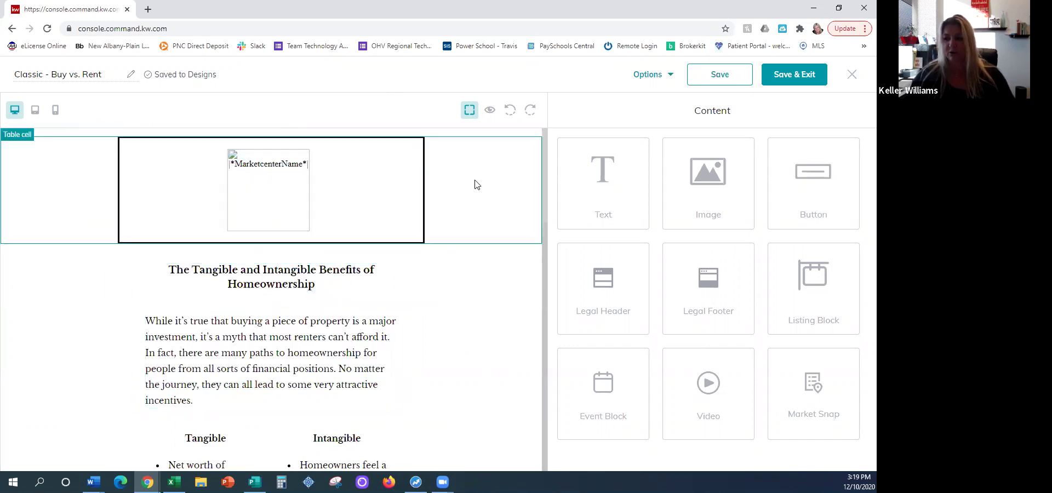
{"action": "scroll", "coordinate": [477, 187], "scroll_direction": "down", "scroll_amount": 10}
{"action": "scroll", "coordinate": [481, 203], "scroll_direction": "down", "scroll_amount": 4}
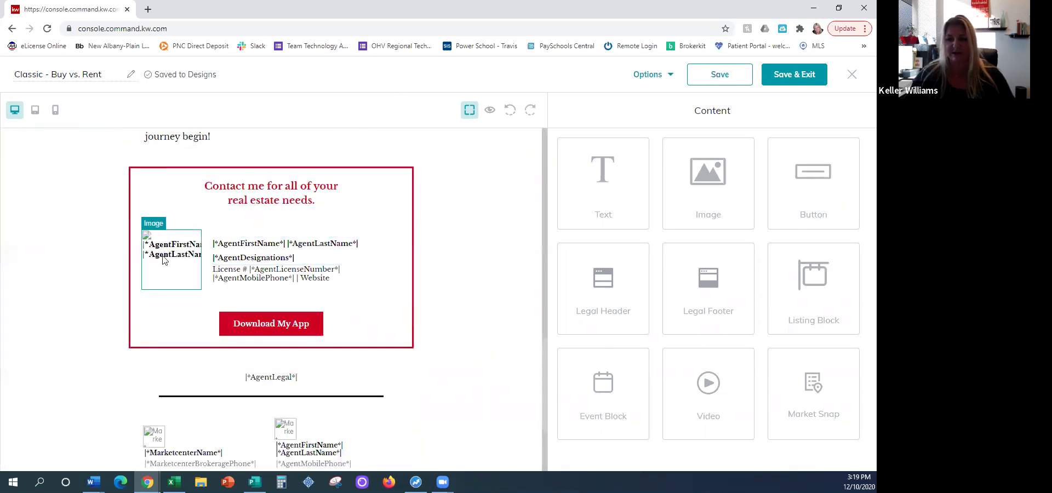
{"action": "scroll", "coordinate": [449, 265], "scroll_direction": "down", "scroll_amount": 1}
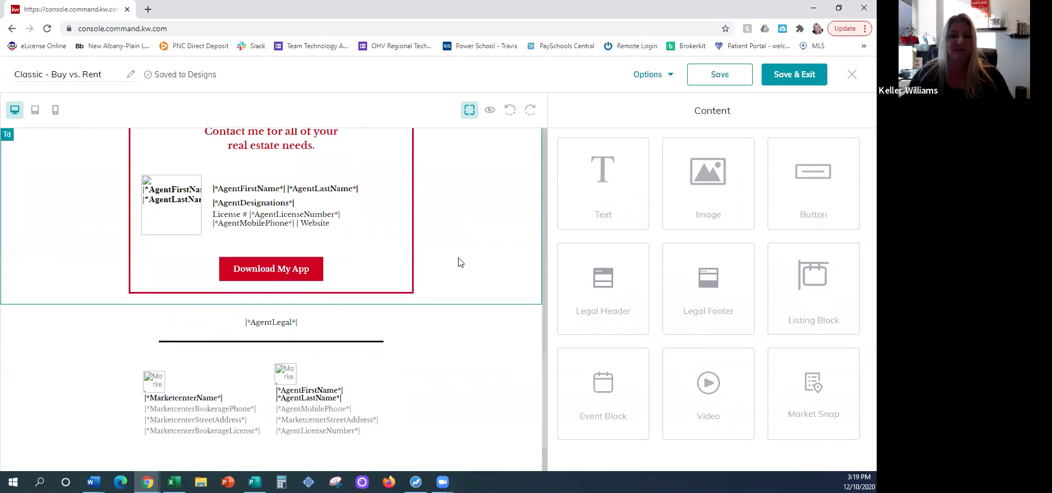
{"action": "scroll", "coordinate": [431, 275], "scroll_direction": "up", "scroll_amount": 1}
{"action": "scroll", "coordinate": [430, 275], "scroll_direction": "up", "scroll_amount": 2}
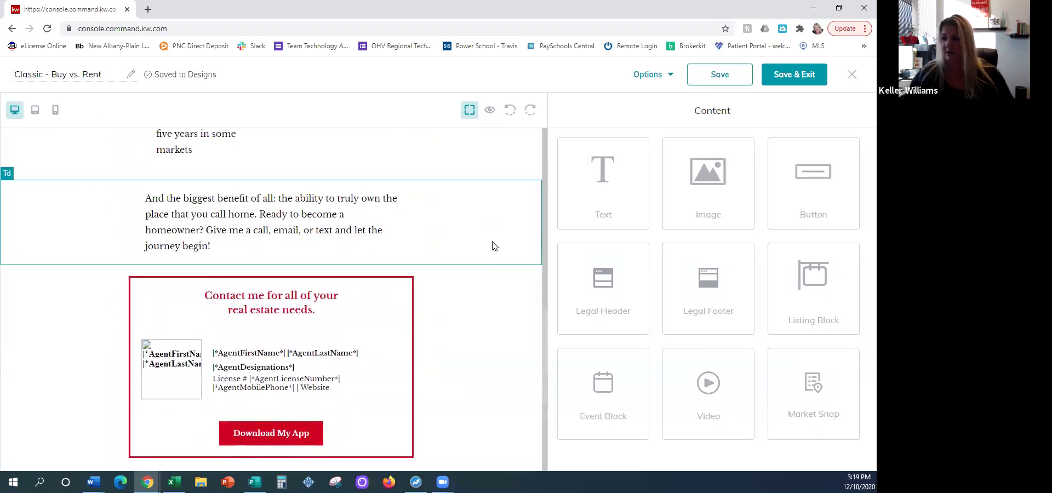
Step: Preview the Buy vs. Rent email and check the filled-in market center logo, agent contact details and legal footer
{"action": "left_click", "coordinate": [650, 77]}
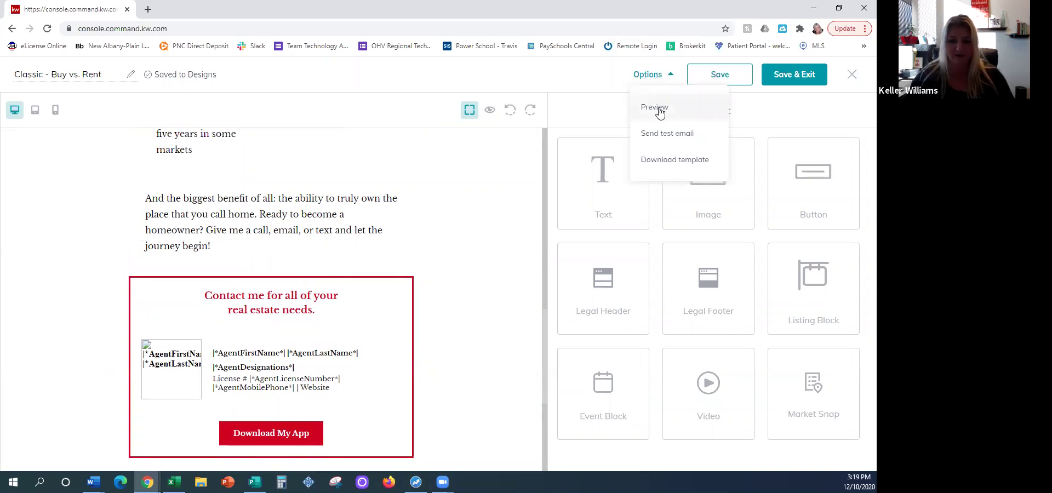
{"action": "left_click", "coordinate": [658, 108]}
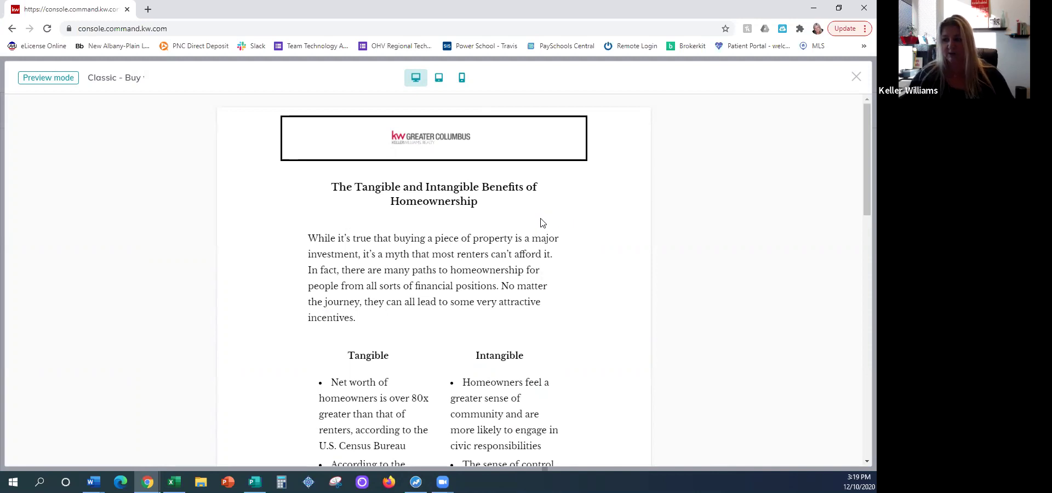
{"action": "scroll", "coordinate": [543, 238], "scroll_direction": "down", "scroll_amount": 3}
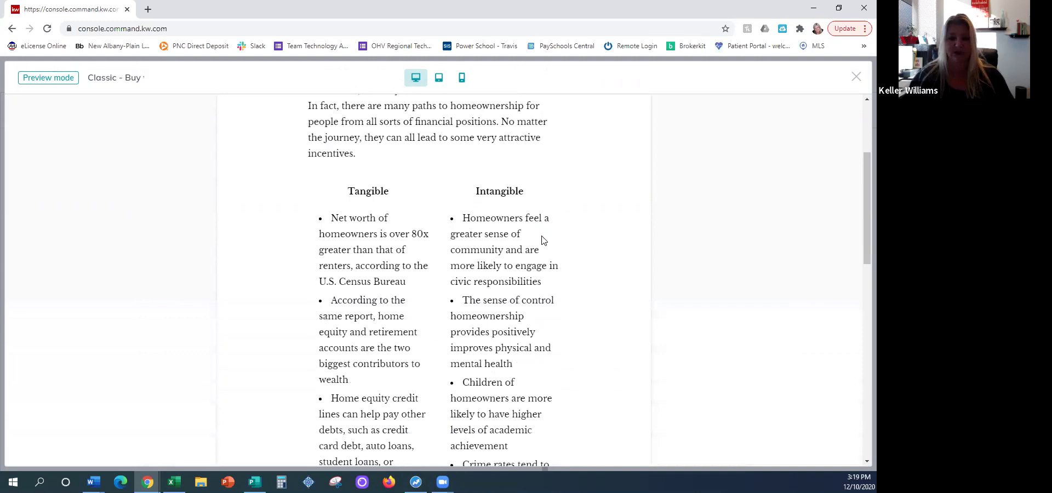
{"action": "scroll", "coordinate": [542, 240], "scroll_direction": "down", "scroll_amount": 6}
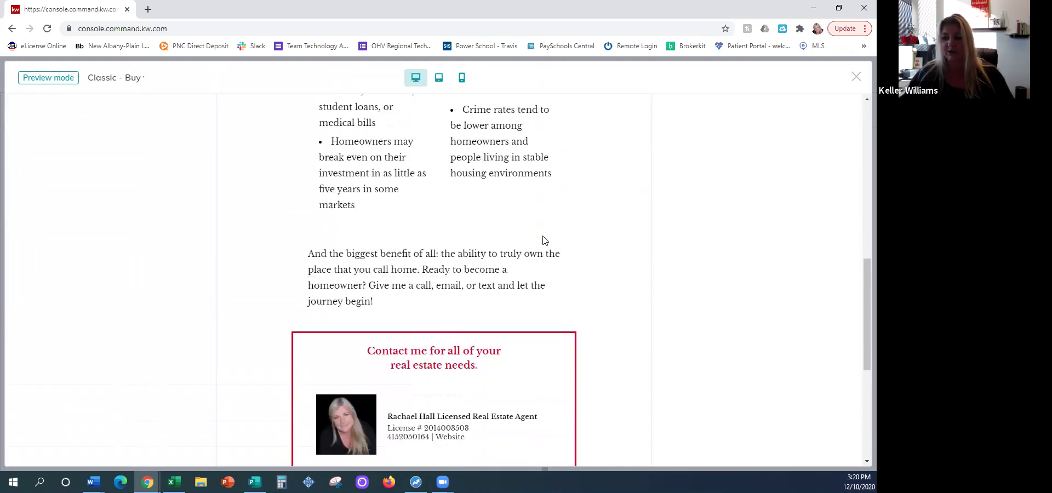
{"action": "scroll", "coordinate": [544, 240], "scroll_direction": "down", "scroll_amount": 1}
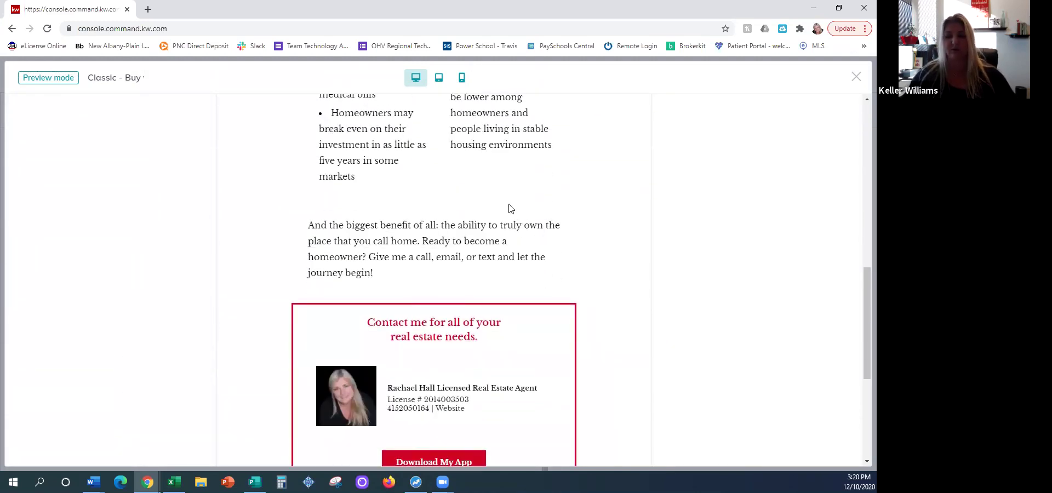
{"action": "scroll", "coordinate": [504, 219], "scroll_direction": "down", "scroll_amount": 3}
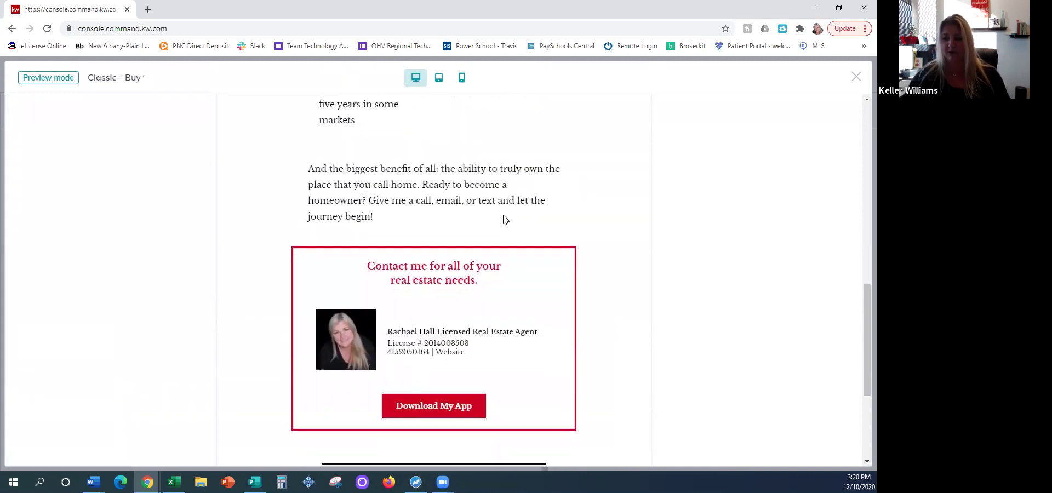
{"action": "scroll", "coordinate": [523, 266], "scroll_direction": "down", "scroll_amount": 2}
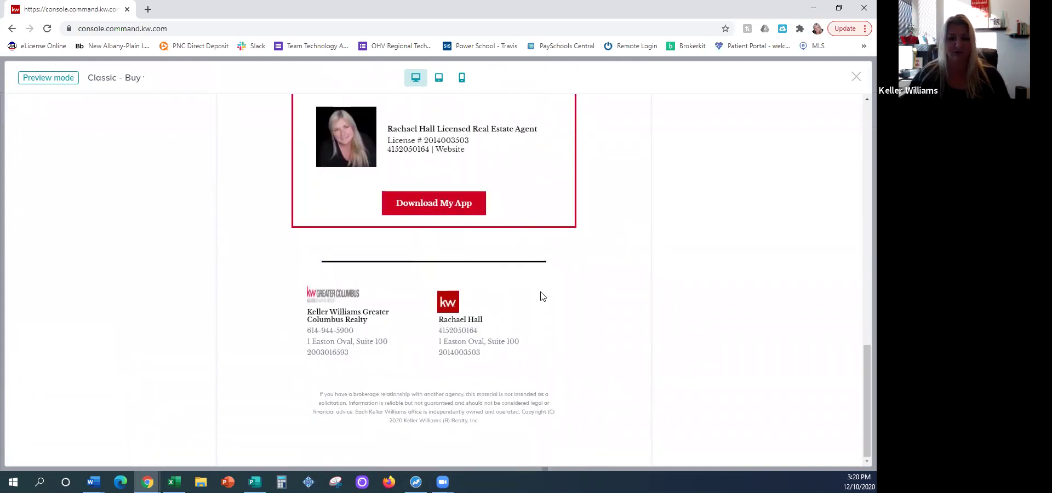
{"action": "scroll", "coordinate": [553, 257], "scroll_direction": "up", "scroll_amount": 5}
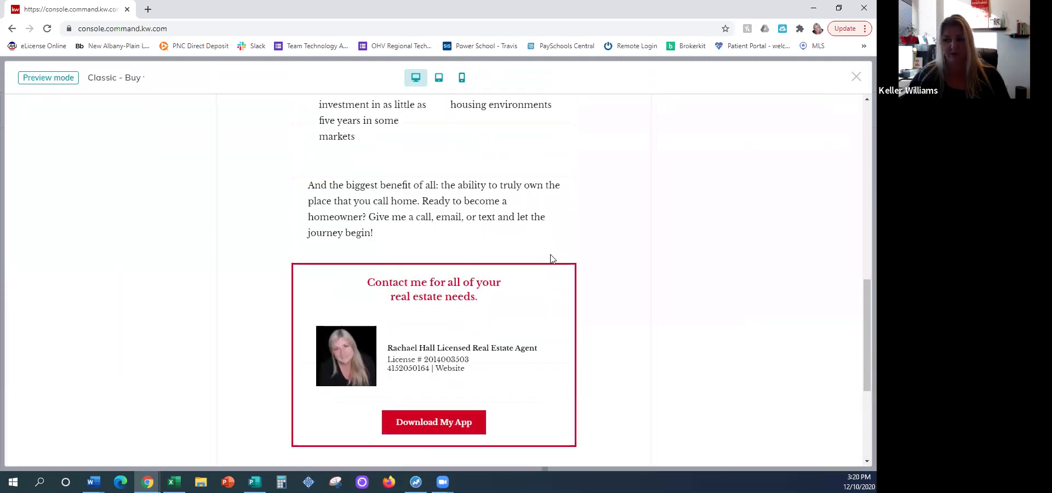
{"action": "scroll", "coordinate": [552, 260], "scroll_direction": "up", "scroll_amount": 8}
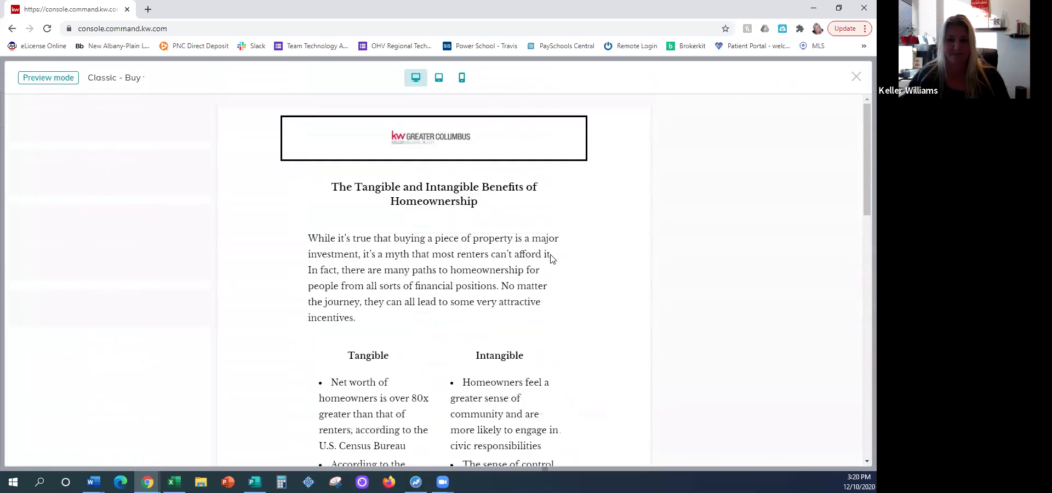
Step: Close the preview and exit the Classic - Buy vs. Rent email, discarding its changes
{"action": "left_click", "coordinate": [857, 78]}
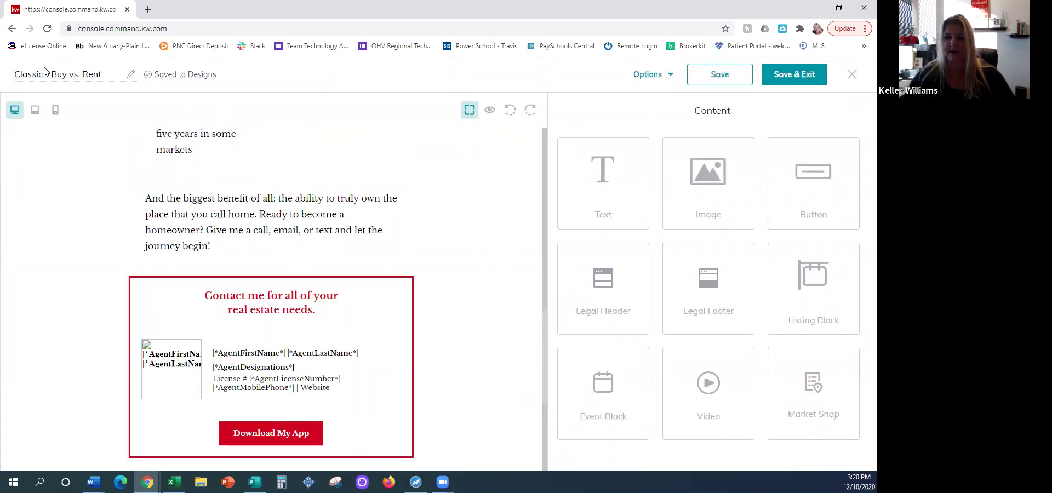
{"action": "left_click", "coordinate": [844, 80]}
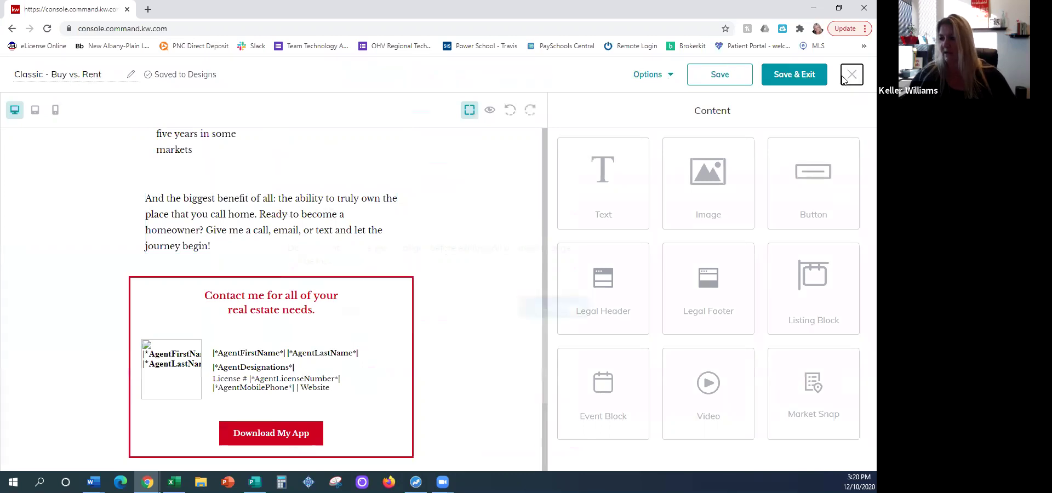
{"action": "left_click", "coordinate": [323, 306]}
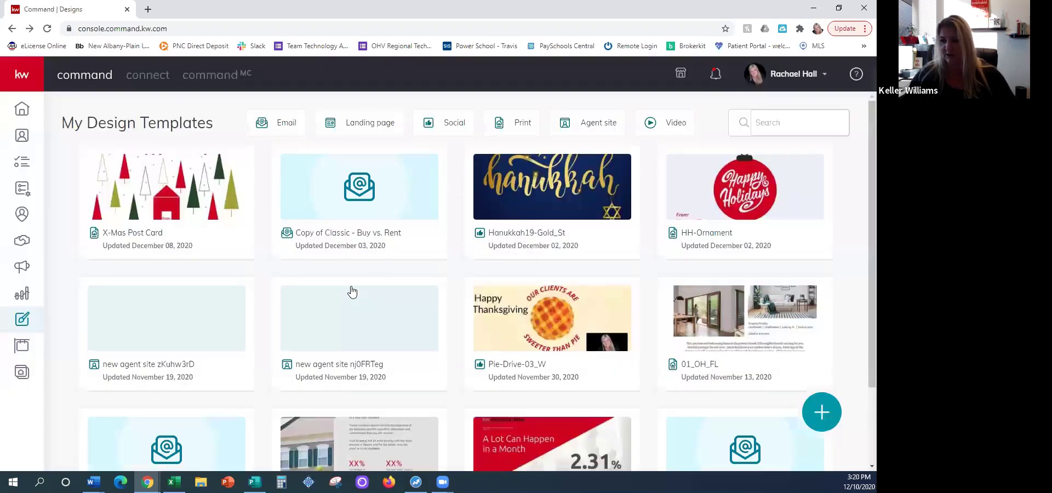
Step: Create a new Email design from the first KWRI "Classic - How to Know When You're R..." template
{"action": "left_click", "coordinate": [823, 415]}
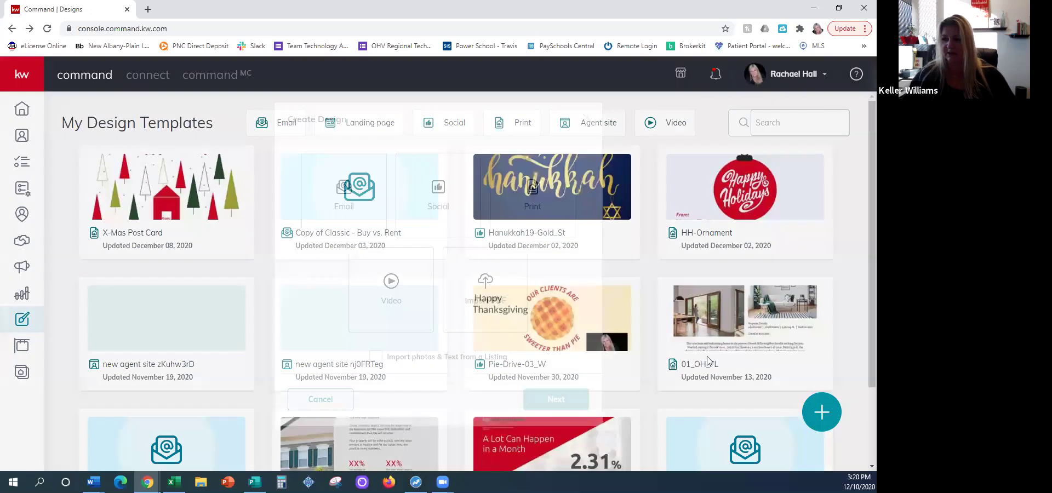
{"action": "left_click", "coordinate": [347, 208]}
{"action": "left_click", "coordinate": [551, 408]}
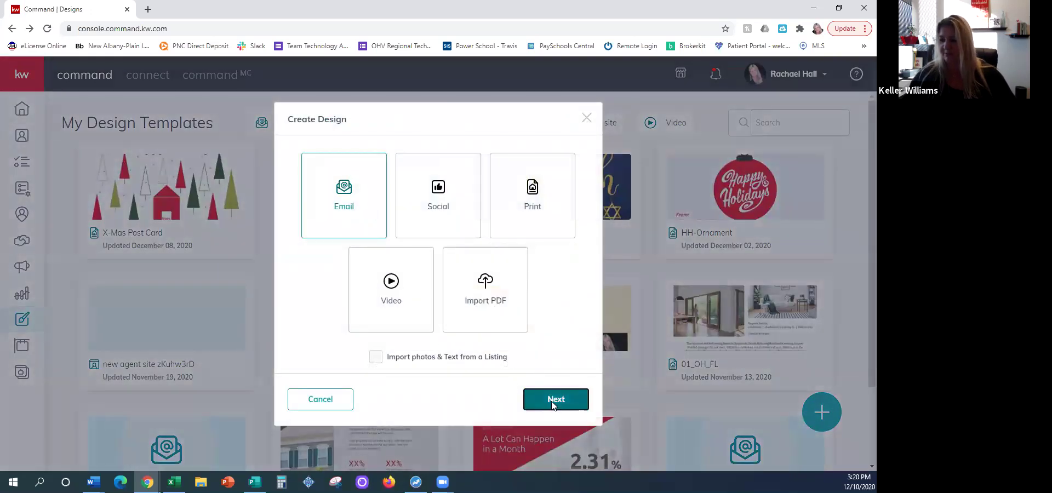
{"action": "scroll", "coordinate": [373, 195], "scroll_direction": "down", "scroll_amount": 2}
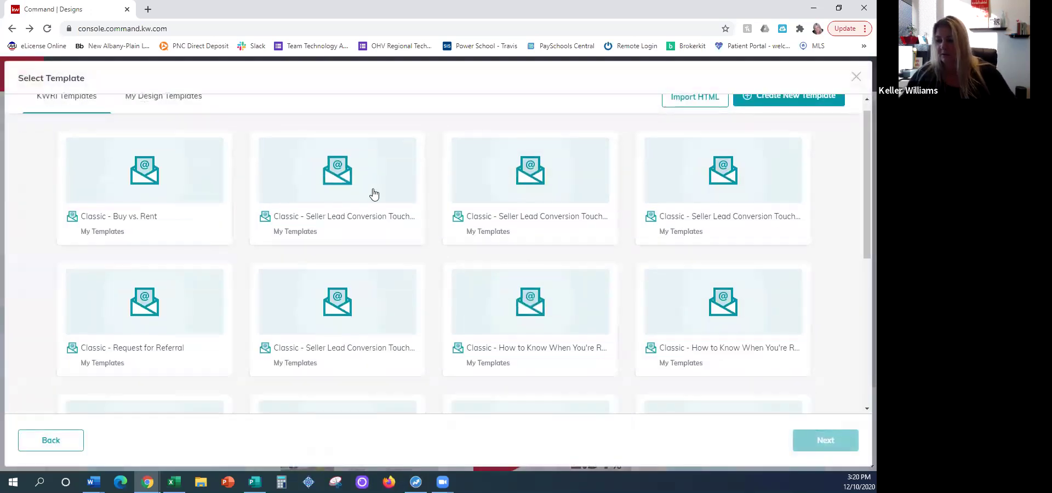
{"action": "scroll", "coordinate": [373, 190], "scroll_direction": "down", "scroll_amount": 1}
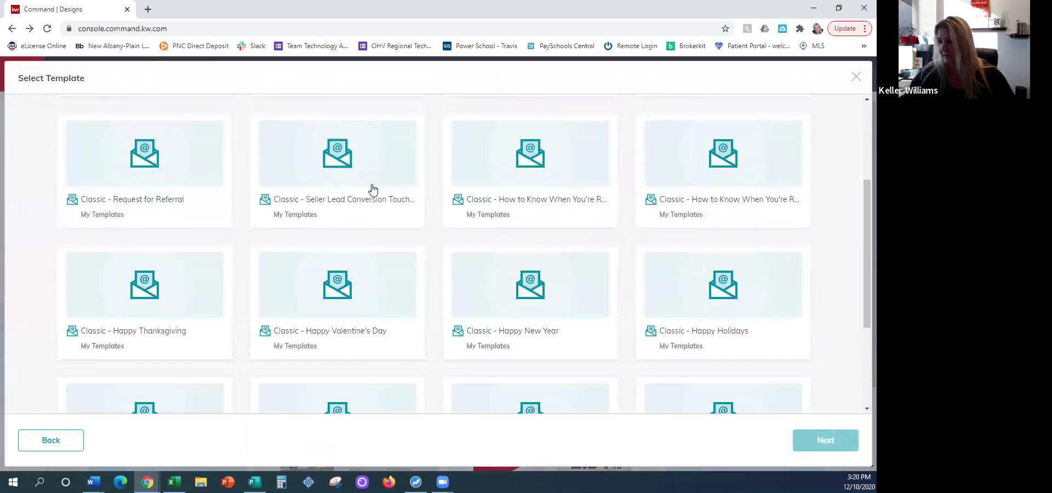
{"action": "left_click", "coordinate": [498, 169]}
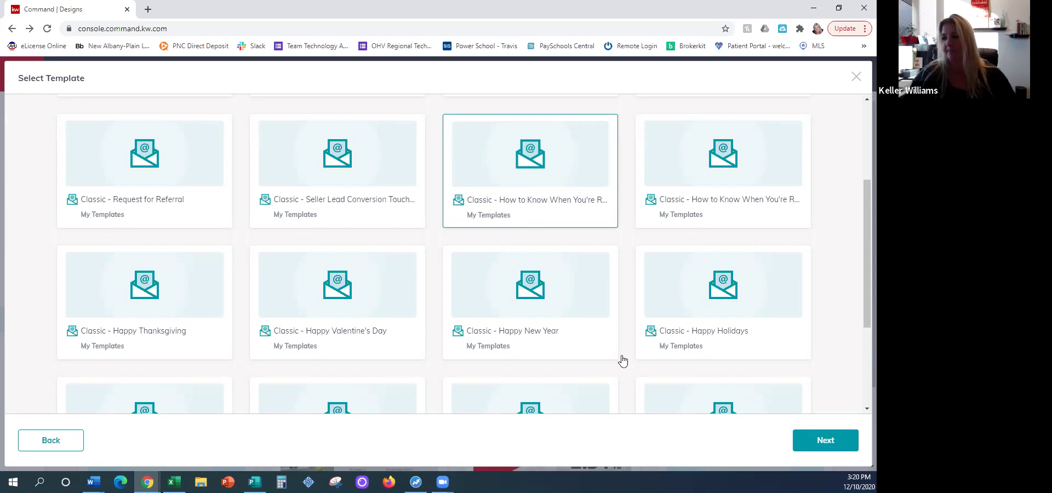
{"action": "left_click", "coordinate": [826, 440]}
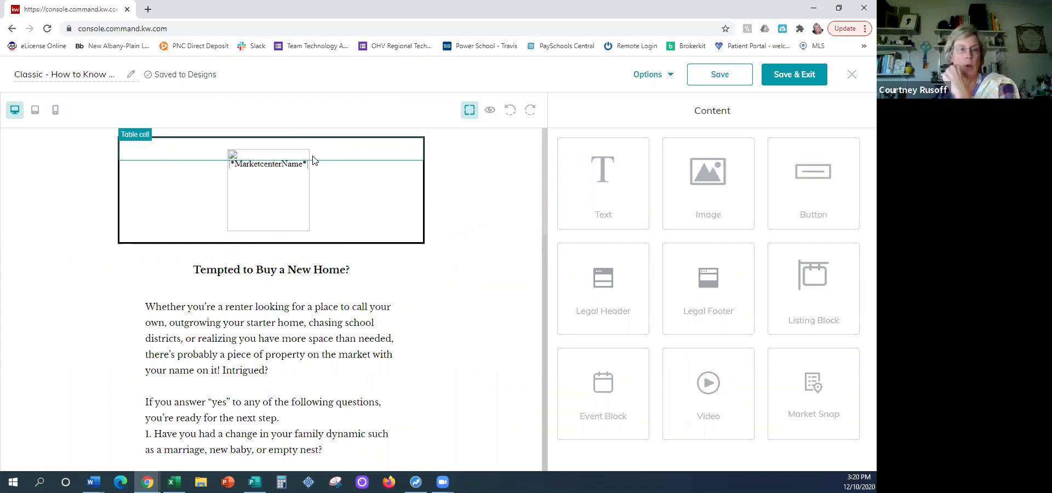
Step: Exit the open email, discarding its changes, and create a new Email design from the KWRI "Classic - Request for Referral" template
{"action": "left_click", "coordinate": [852, 76]}
{"action": "left_click", "coordinate": [345, 308]}
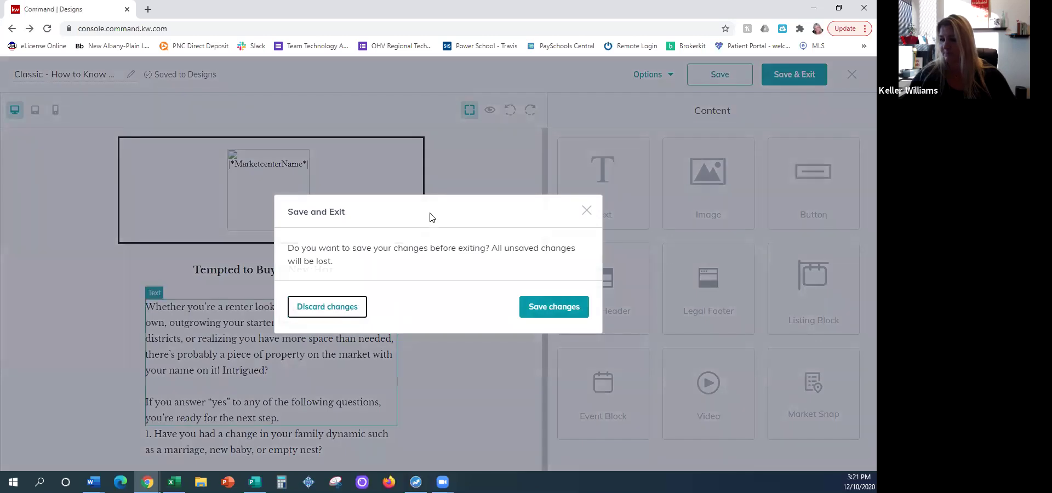
{"action": "left_click", "coordinate": [822, 412]}
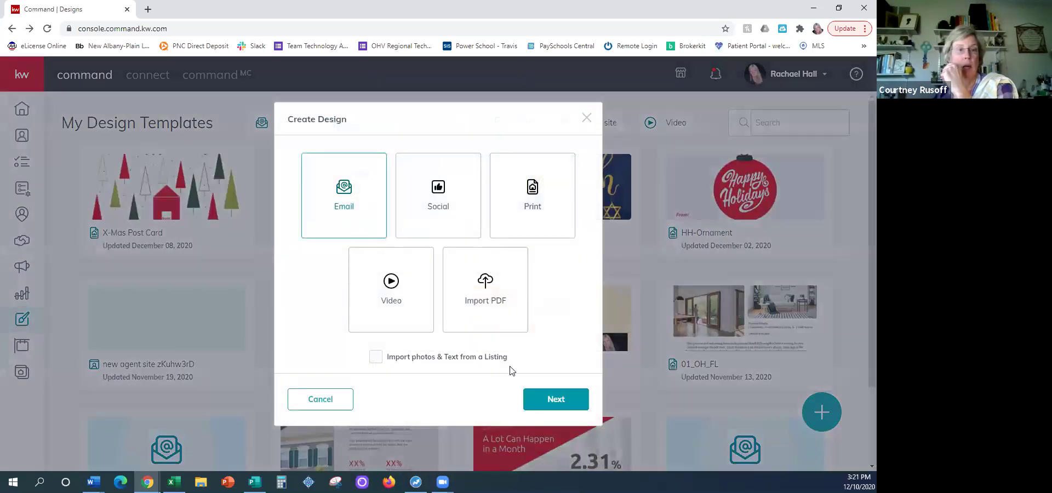
{"action": "left_click", "coordinate": [558, 400]}
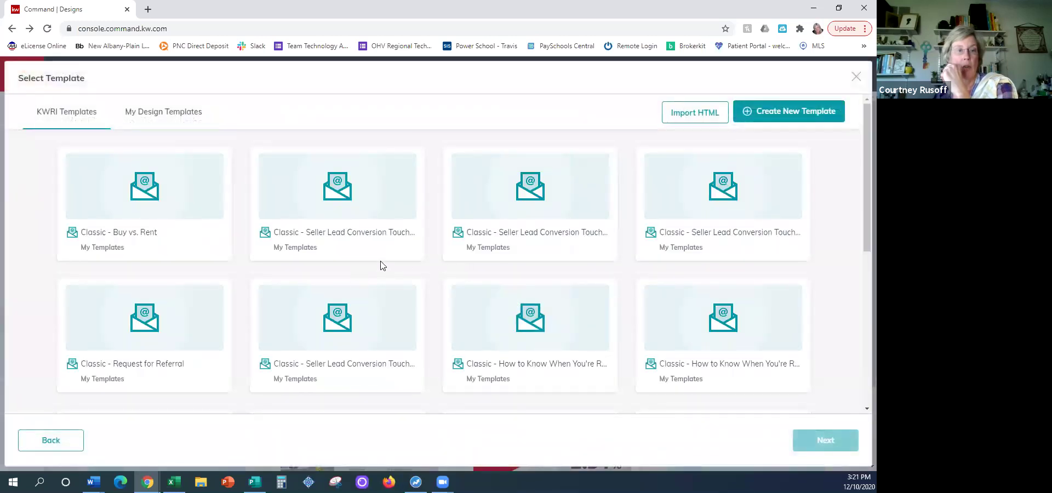
{"action": "scroll", "coordinate": [498, 258], "scroll_direction": "down", "scroll_amount": 2}
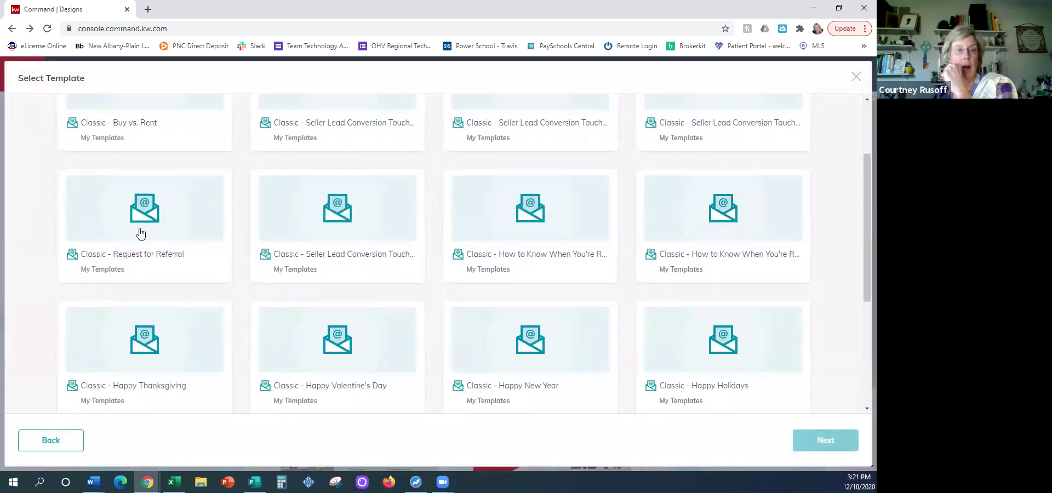
{"action": "left_click", "coordinate": [142, 232]}
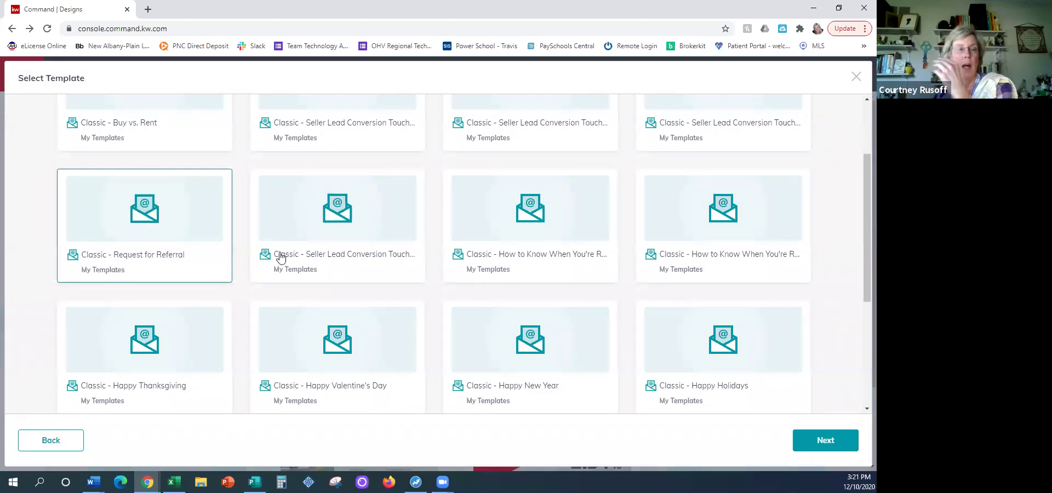
{"action": "left_click", "coordinate": [826, 440]}
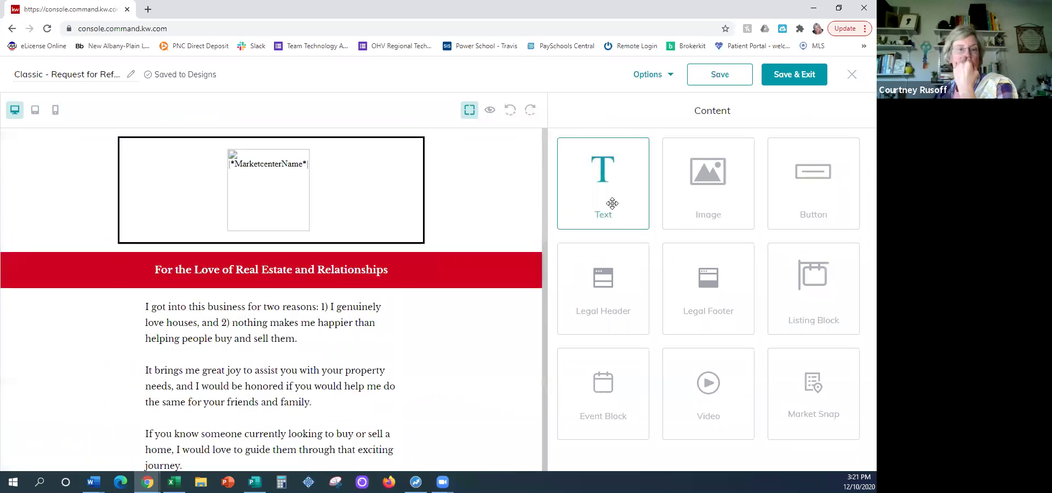
Step: Examine the Request for Referral email's body text, agent contact placeholders, Download My App block and legal footer
{"action": "scroll", "coordinate": [491, 235], "scroll_direction": "down", "scroll_amount": 2}
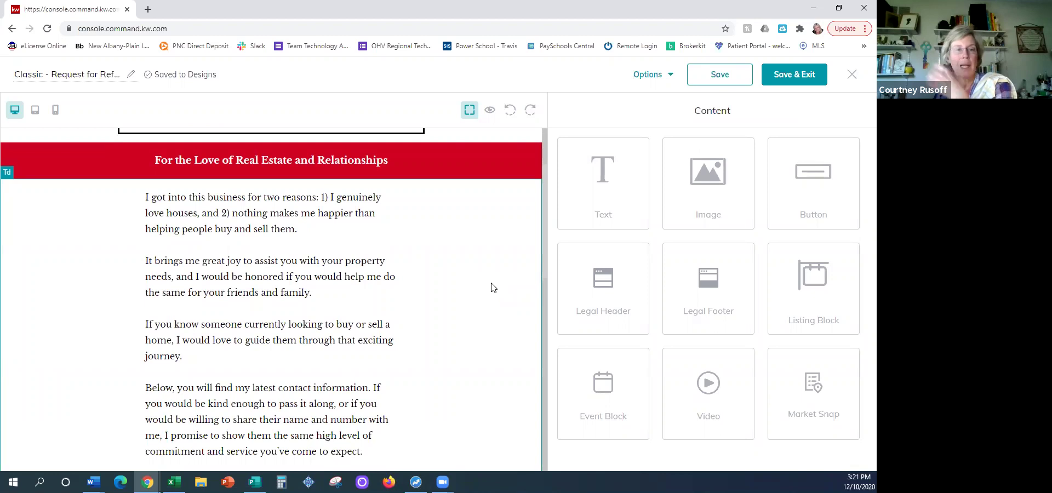
{"action": "left_click", "coordinate": [327, 226]}
{"action": "scroll", "coordinate": [324, 253], "scroll_direction": "down", "scroll_amount": 5}
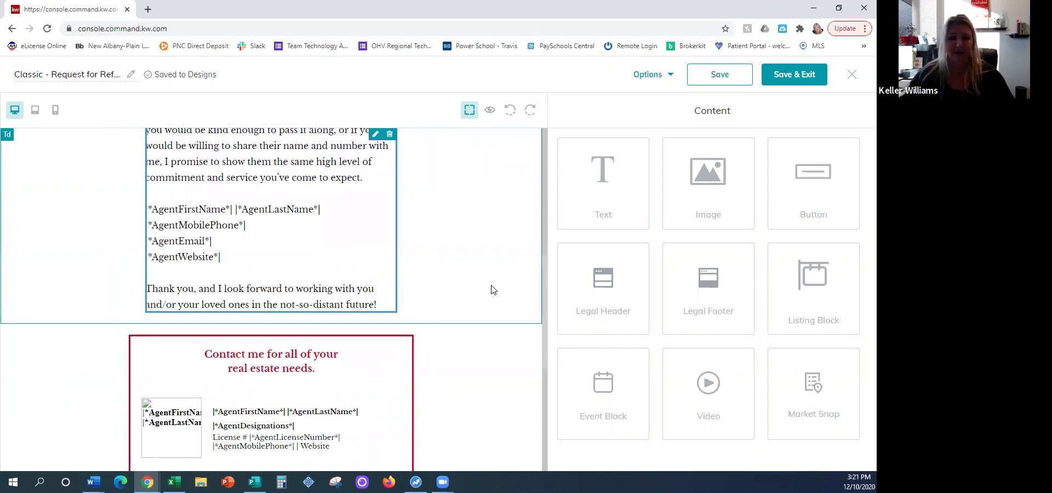
{"action": "scroll", "coordinate": [478, 296], "scroll_direction": "down", "scroll_amount": 2}
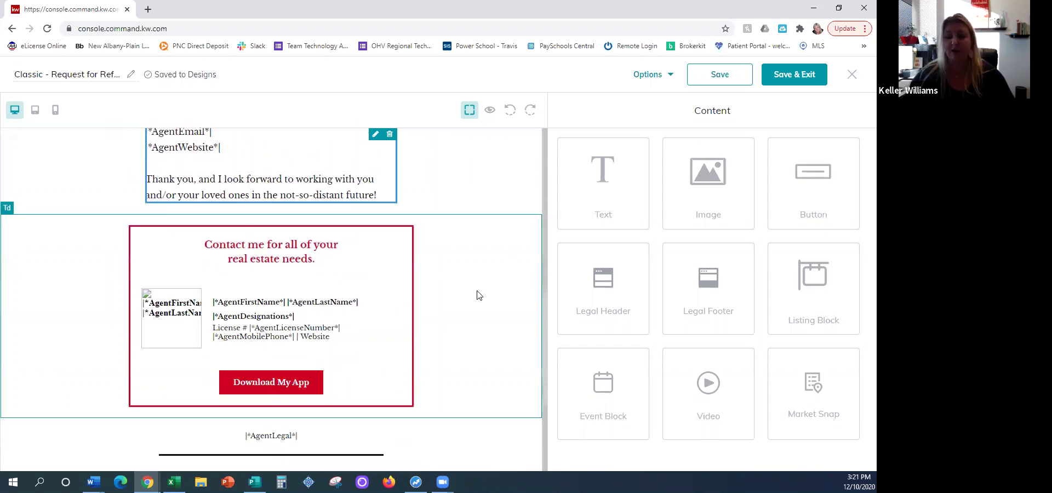
{"action": "scroll", "coordinate": [479, 296], "scroll_direction": "down", "scroll_amount": 4}
{"action": "scroll", "coordinate": [475, 307], "scroll_direction": "up", "scroll_amount": 3}
{"action": "scroll", "coordinate": [476, 307], "scroll_direction": "up", "scroll_amount": 9}
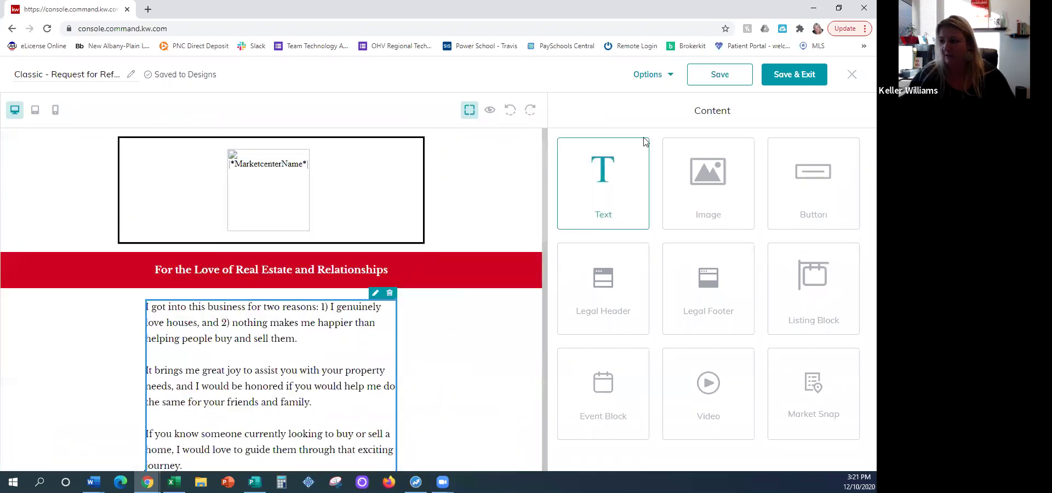
Step: Preview the Request for Referral email, check the filled-in agent contact details and market center footer, and close the preview
{"action": "left_click", "coordinate": [657, 77]}
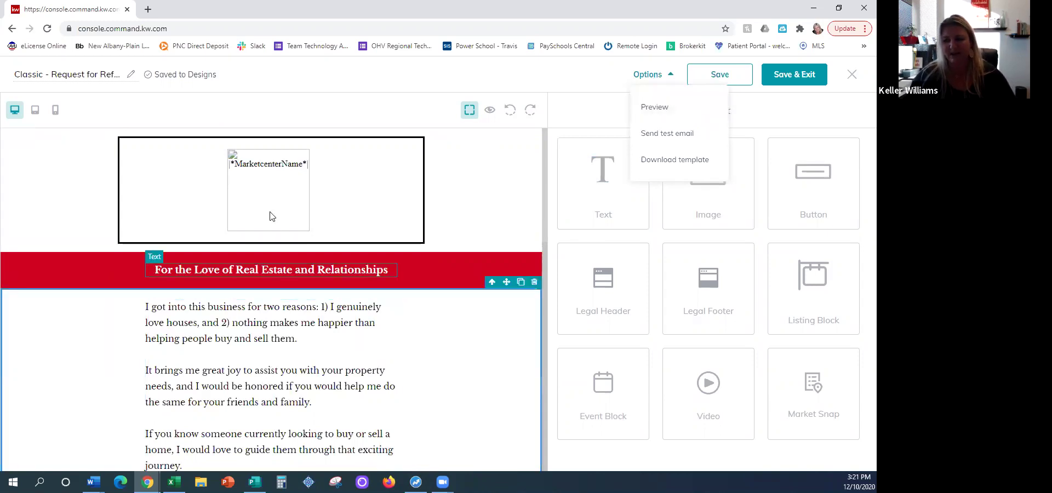
{"action": "left_click", "coordinate": [648, 77]}
{"action": "left_click", "coordinate": [648, 77]}
{"action": "left_click", "coordinate": [655, 108]}
{"action": "scroll", "coordinate": [423, 182], "scroll_direction": "down", "scroll_amount": 6}
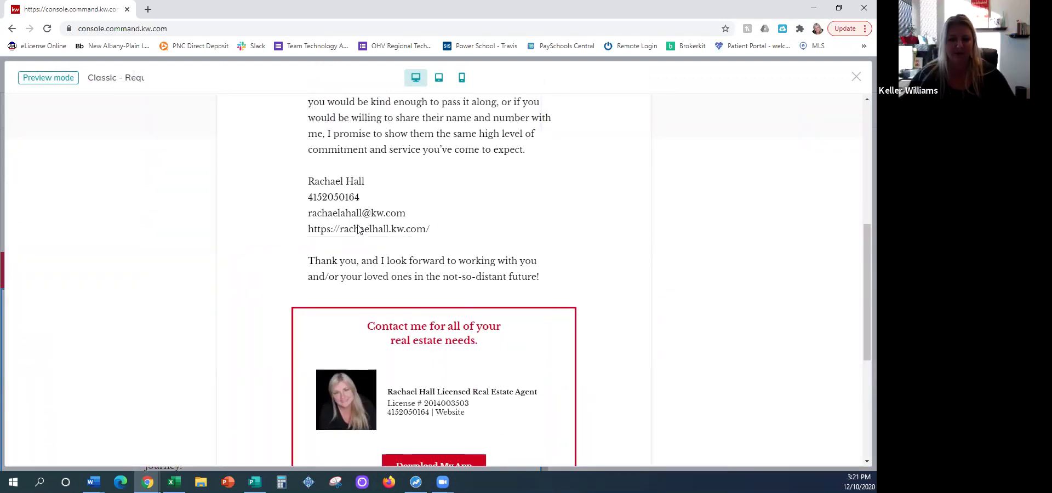
{"action": "scroll", "coordinate": [358, 229], "scroll_direction": "down", "scroll_amount": 4}
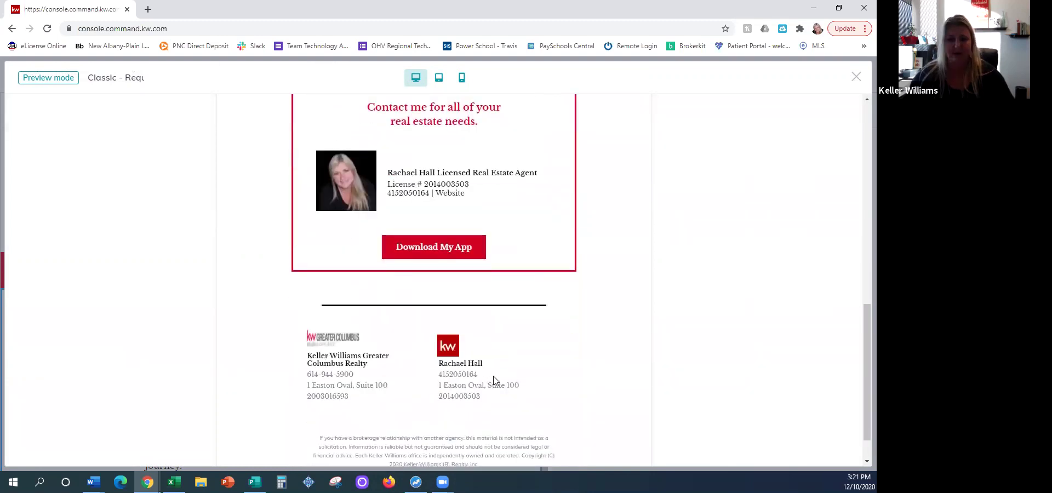
{"action": "scroll", "coordinate": [494, 370], "scroll_direction": "up", "scroll_amount": 10}
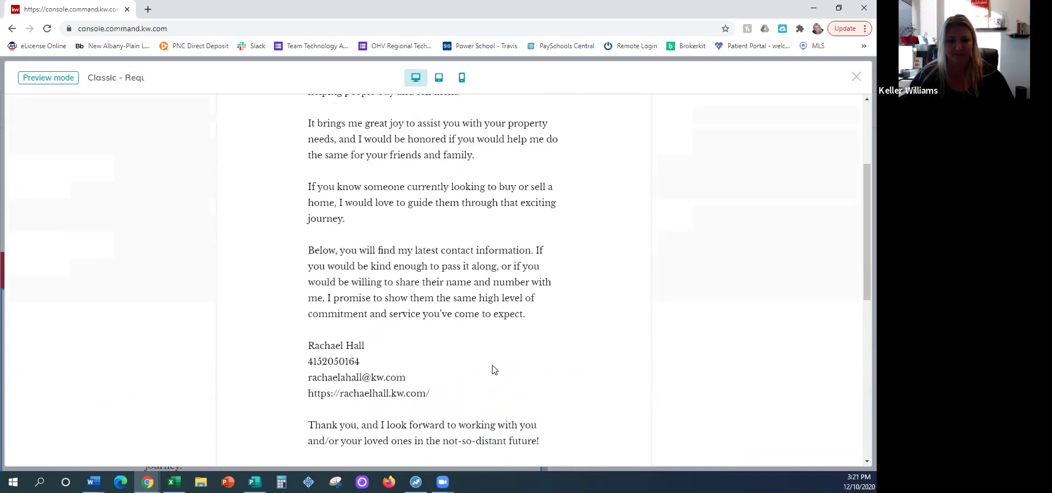
{"action": "left_click", "coordinate": [856, 77]}
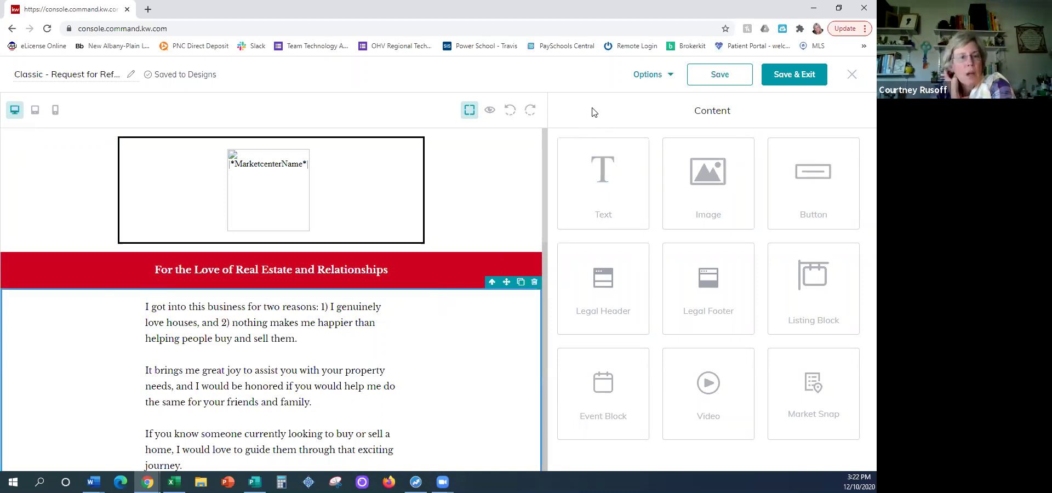
Step: Preview the Request for Referral email again and review its header logo, body contact lines and agent contact block
{"action": "left_click", "coordinate": [655, 77]}
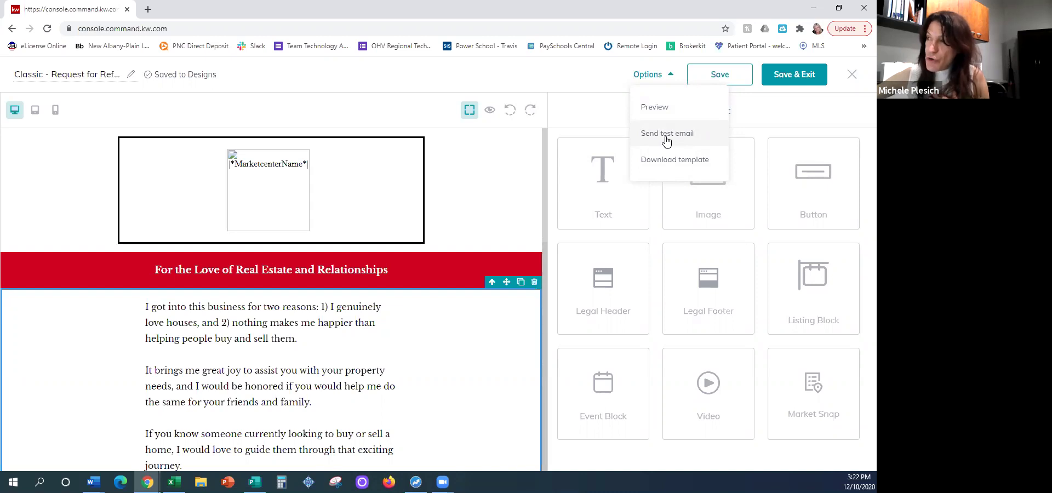
{"action": "left_click", "coordinate": [577, 84]}
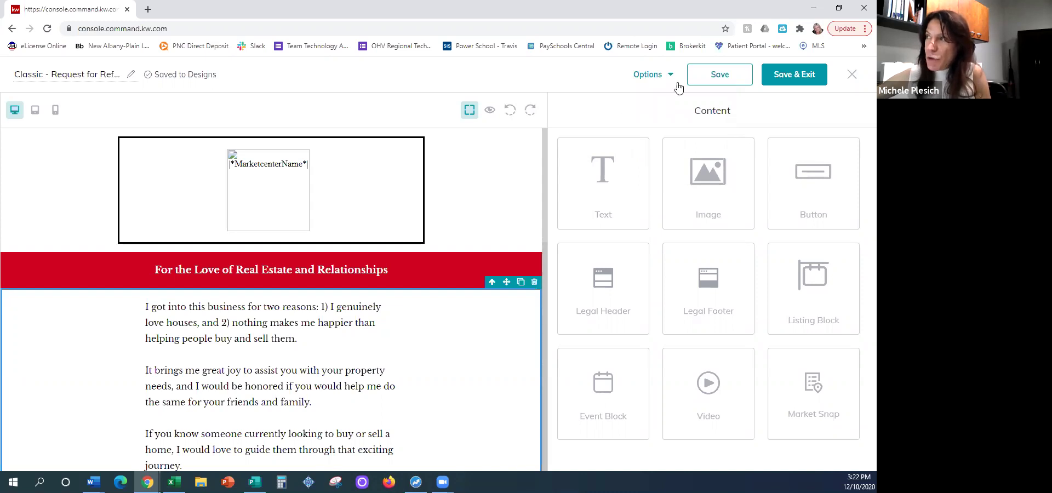
{"action": "left_click", "coordinate": [652, 76]}
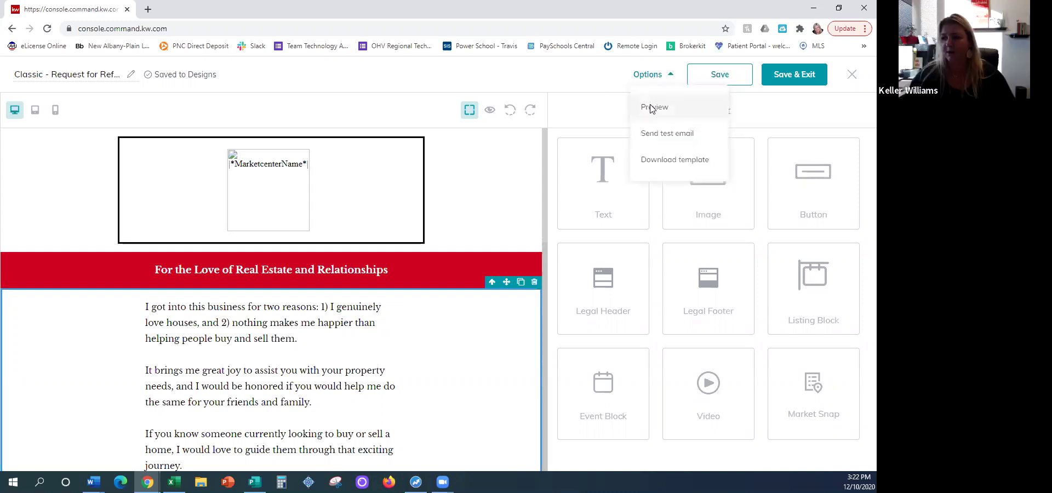
{"action": "left_click", "coordinate": [652, 107]}
{"action": "scroll", "coordinate": [441, 298], "scroll_direction": "down", "scroll_amount": 5}
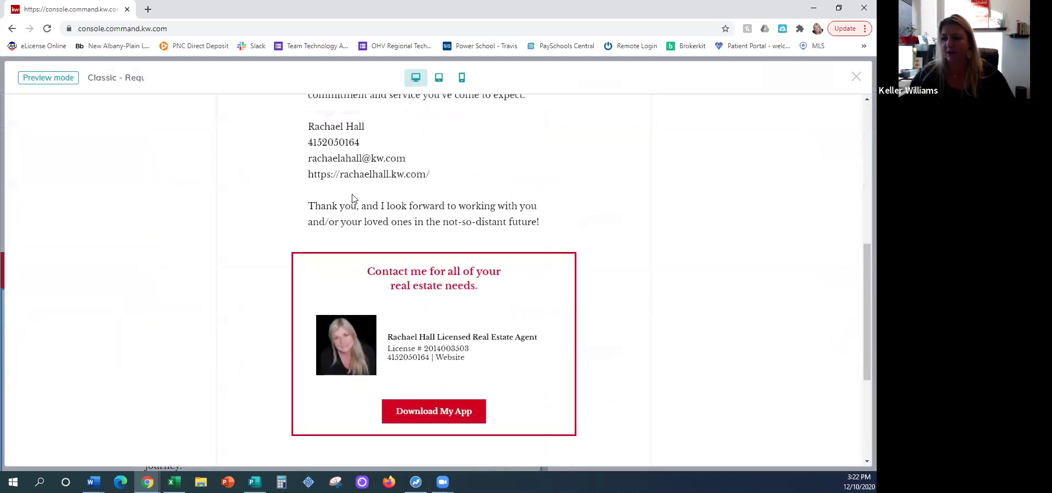
{"action": "scroll", "coordinate": [320, 238], "scroll_direction": "up", "scroll_amount": 1}
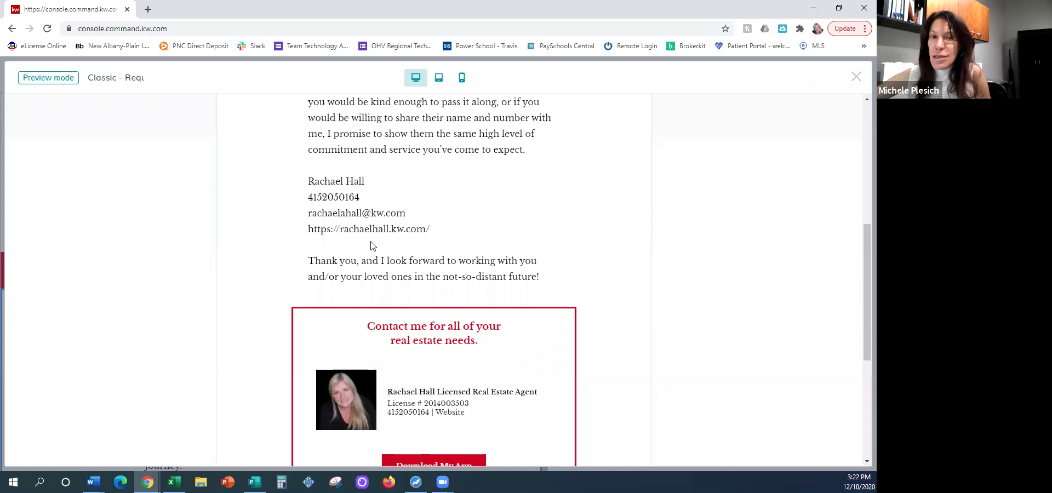
{"action": "scroll", "coordinate": [469, 242], "scroll_direction": "down", "scroll_amount": 4}
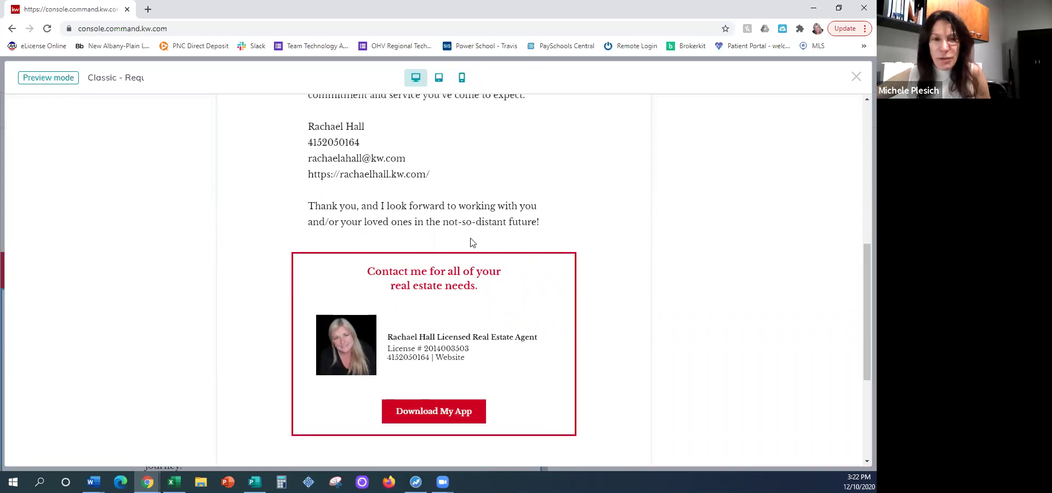
{"action": "scroll", "coordinate": [486, 248], "scroll_direction": "up", "scroll_amount": 10}
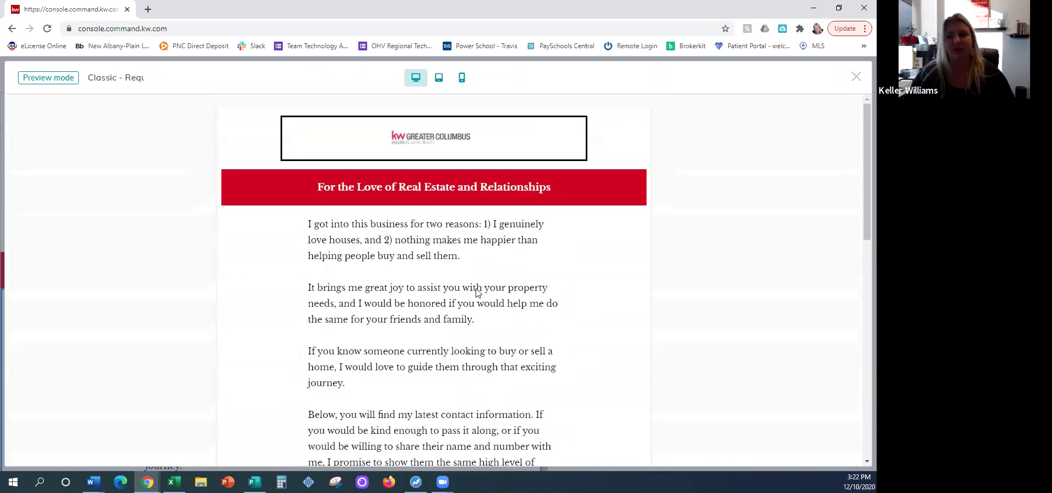
{"action": "scroll", "coordinate": [583, 258], "scroll_direction": "down", "scroll_amount": 5}
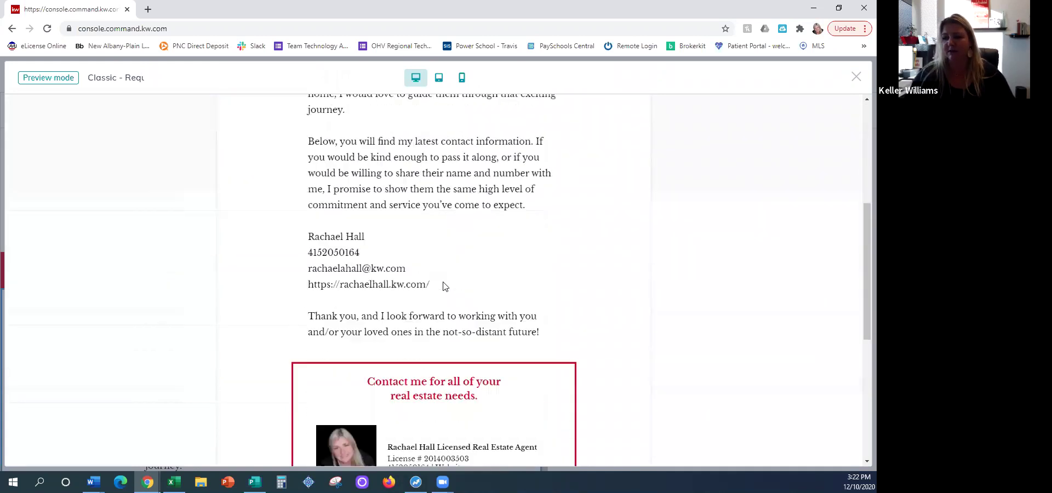
{"action": "scroll", "coordinate": [444, 286], "scroll_direction": "down", "scroll_amount": 1}
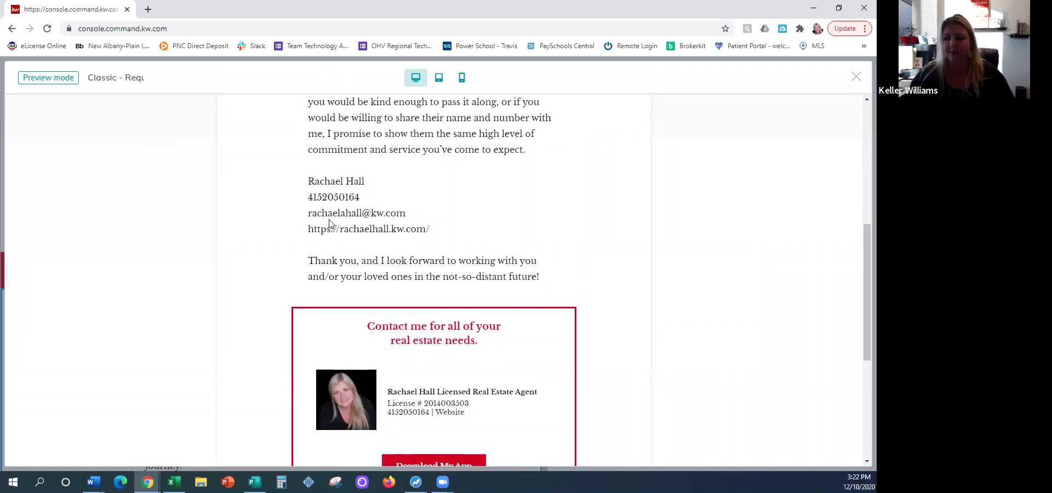
{"action": "scroll", "coordinate": [649, 195], "scroll_direction": "up", "scroll_amount": 4}
Step: Close the preview and exit the Classic - Request for Referral email, discarding its changes
{"action": "left_click", "coordinate": [856, 76]}
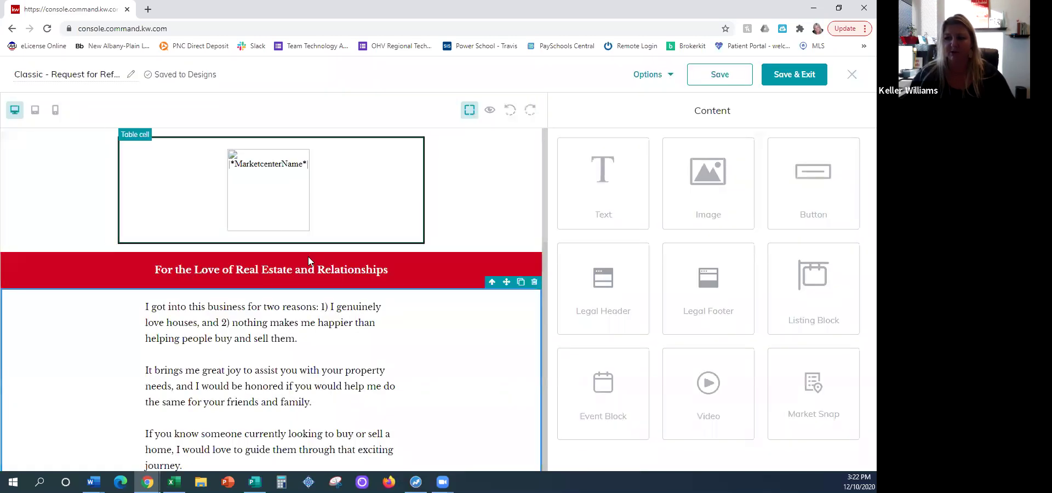
{"action": "left_click", "coordinate": [852, 74]}
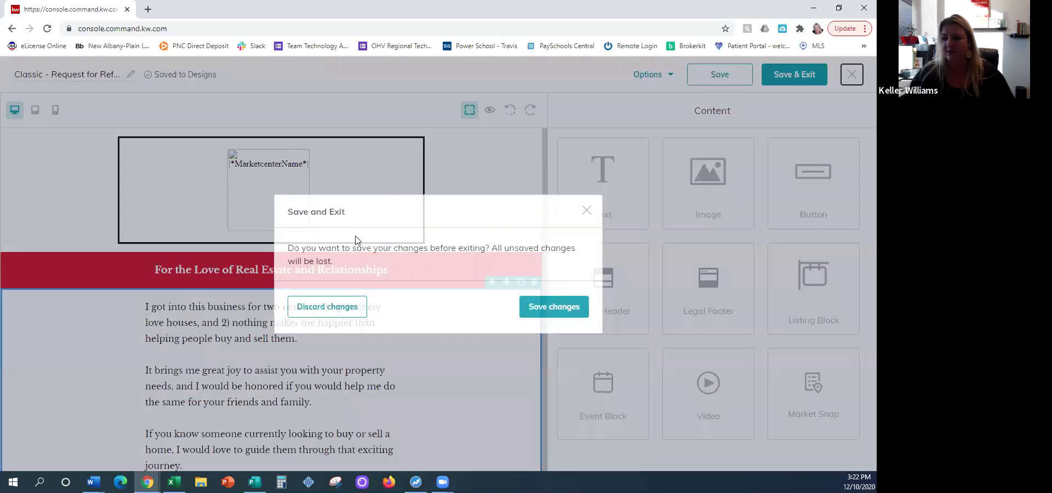
{"action": "left_click", "coordinate": [341, 307]}
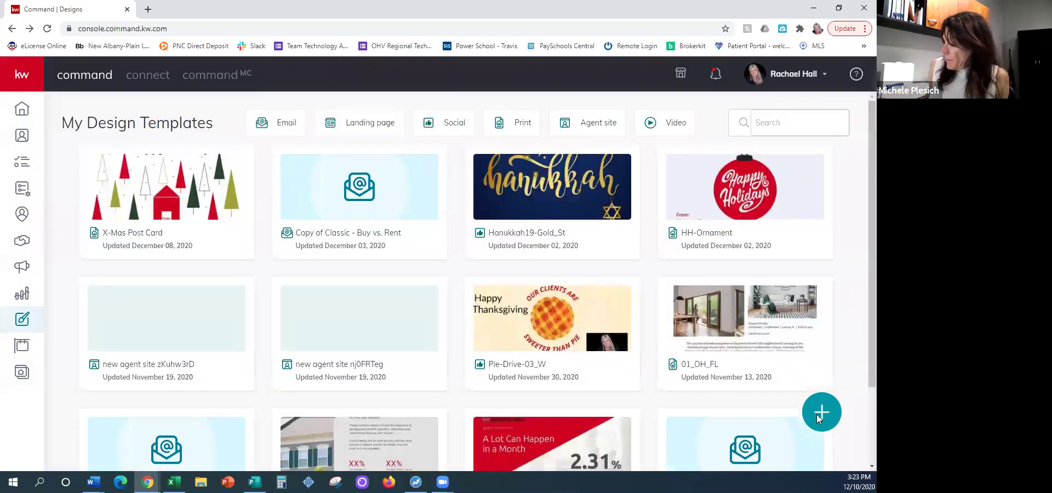
Step: Create a new Email design from a blank new template instead of a KWRI template
{"action": "left_click", "coordinate": [819, 416]}
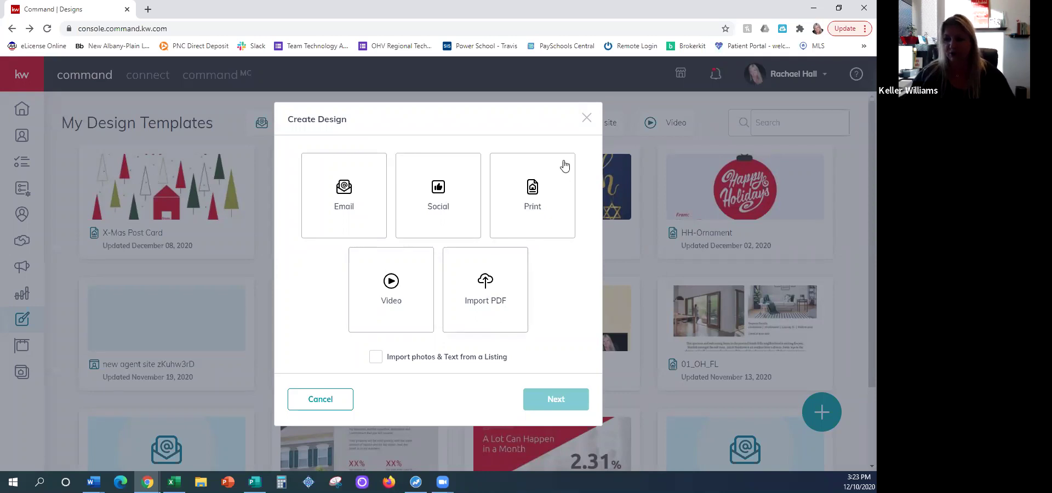
{"action": "left_click", "coordinate": [585, 116]}
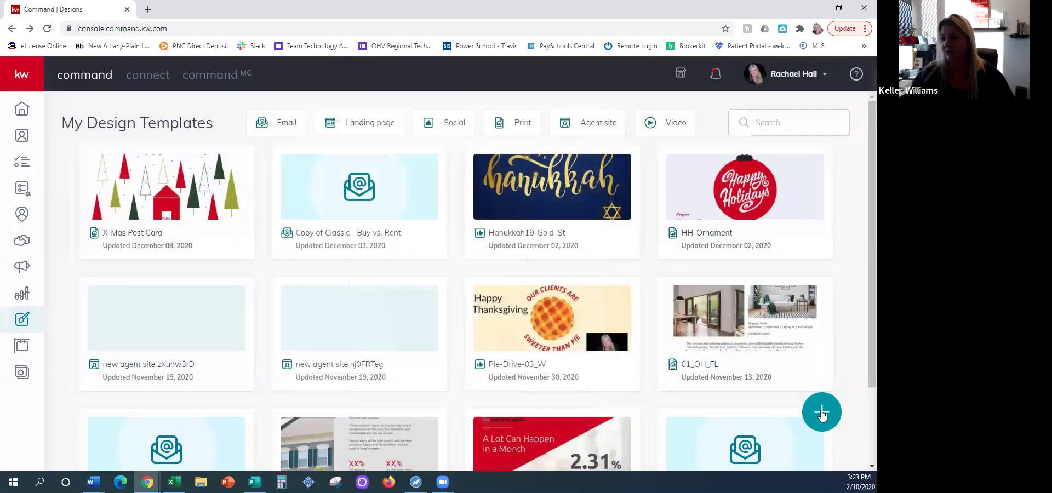
{"action": "left_click", "coordinate": [821, 410]}
{"action": "left_click", "coordinate": [350, 204]}
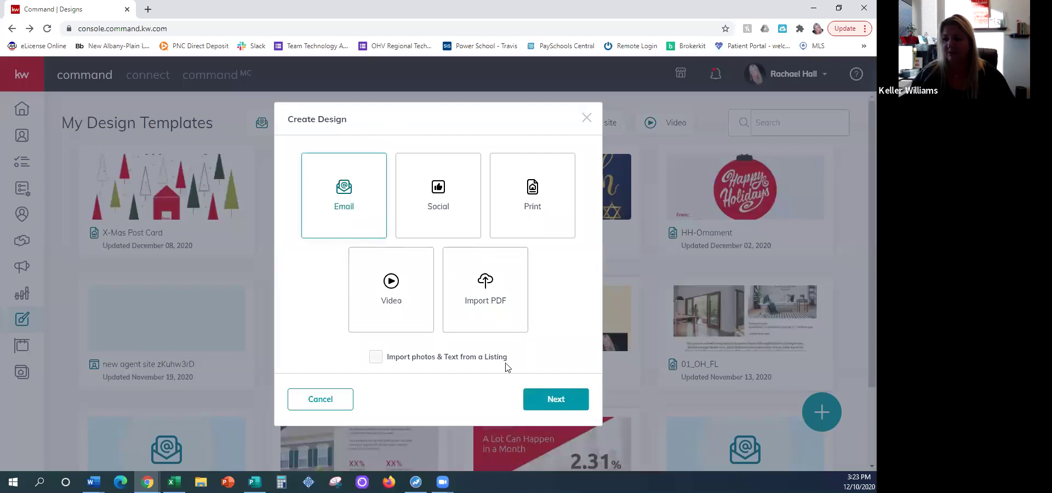
{"action": "left_click", "coordinate": [556, 400]}
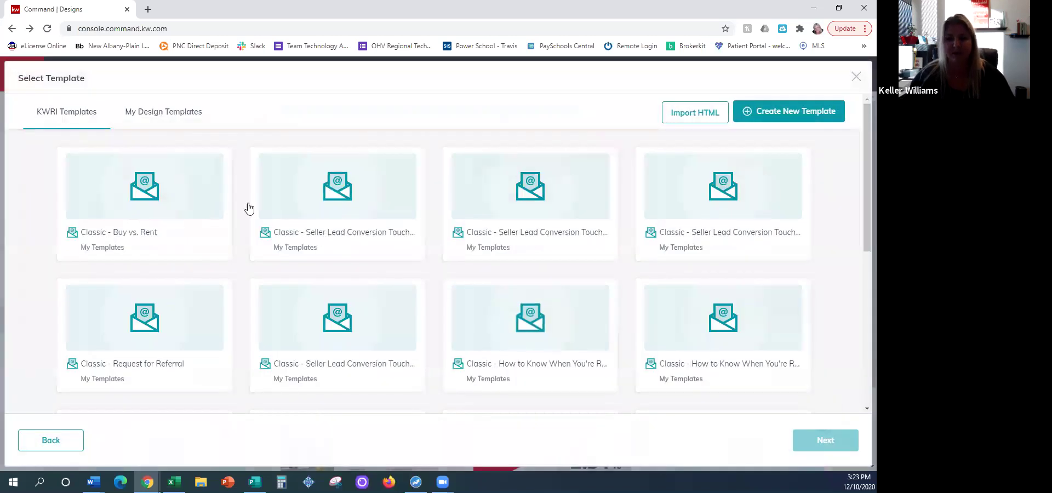
{"action": "left_click", "coordinate": [814, 115]}
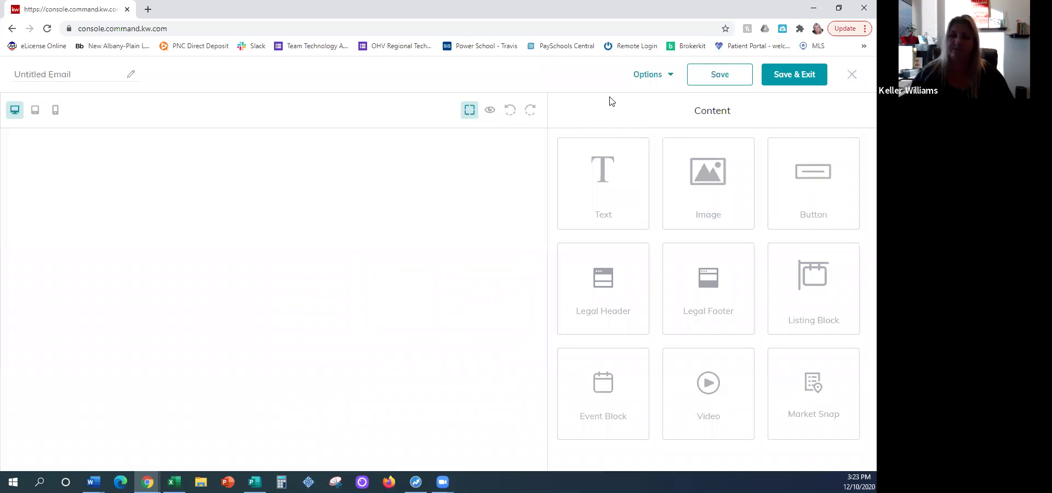
Step: Name the untitled email "Garage Sale"
{"action": "left_click", "coordinate": [51, 75]}
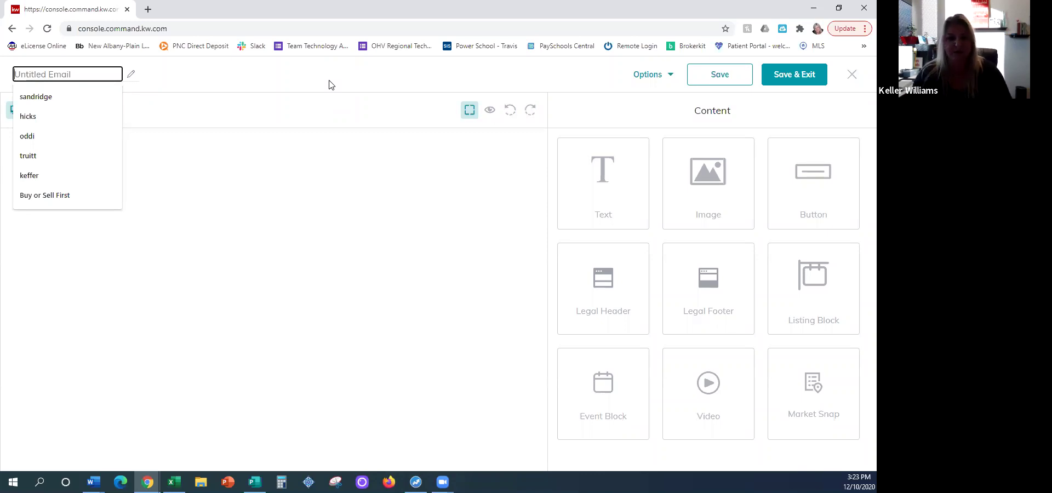
{"action": "type", "text": "Garage Sale"}
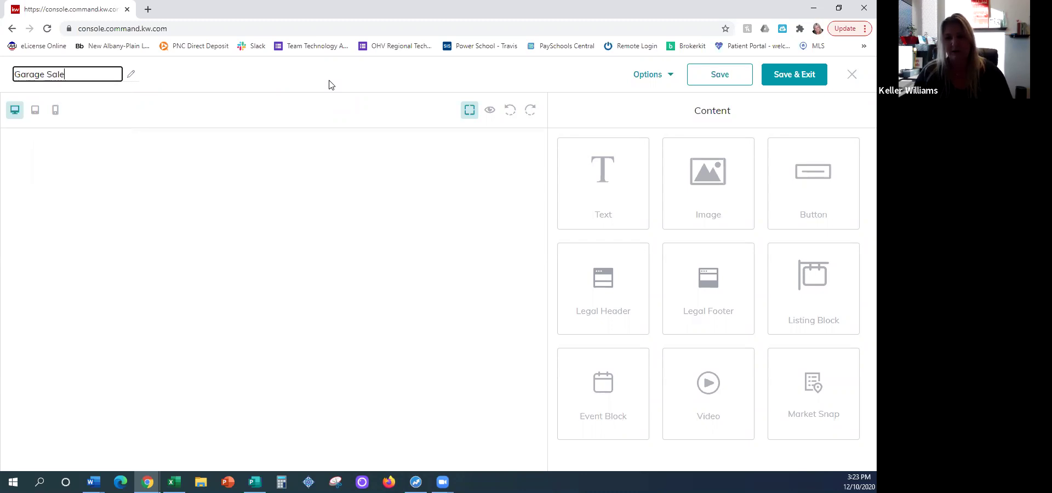
{"action": "left_click", "coordinate": [189, 64]}
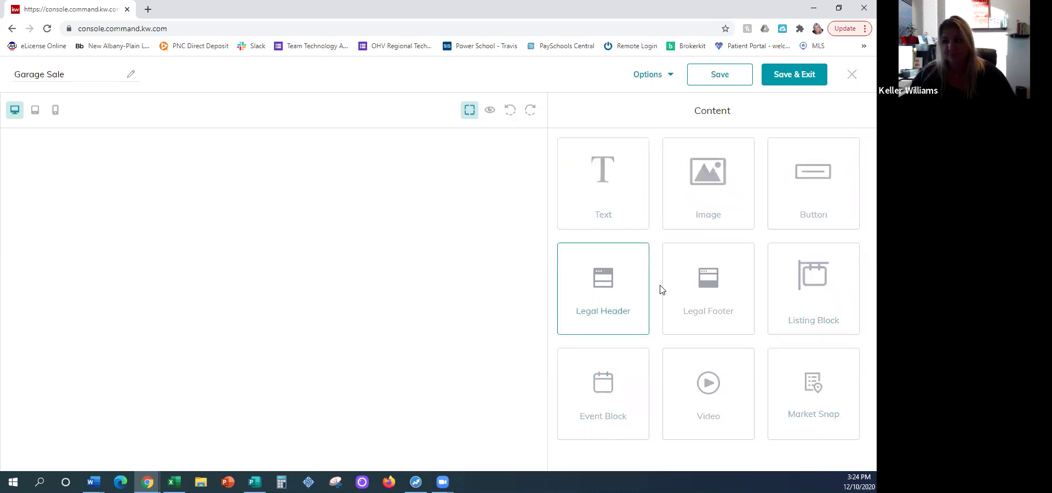
Step: Add a Legal Header to the blank Garage Sale email and place an Event Block directly below it
{"action": "mouse_move", "coordinate": [606, 282]}
{"action": "left_mouse_down"}
{"action": "mouse_move", "coordinate": [523, 260]}
{"action": "mouse_move", "coordinate": [471, 222]}
{"action": "mouse_move", "coordinate": [606, 289]}
{"action": "left_mouse_up"}
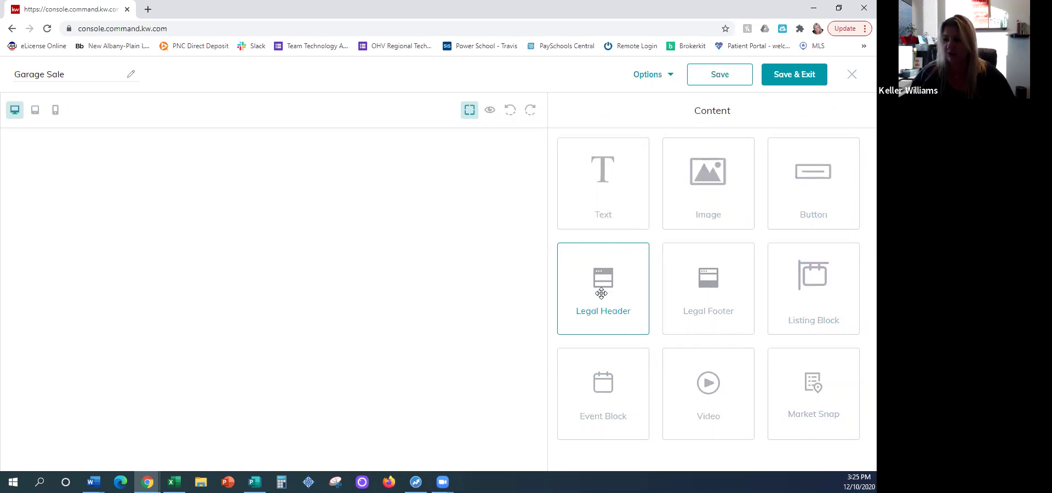
{"action": "left_click_drag", "start_coordinate": [604, 274], "coordinate": [235, 188]}
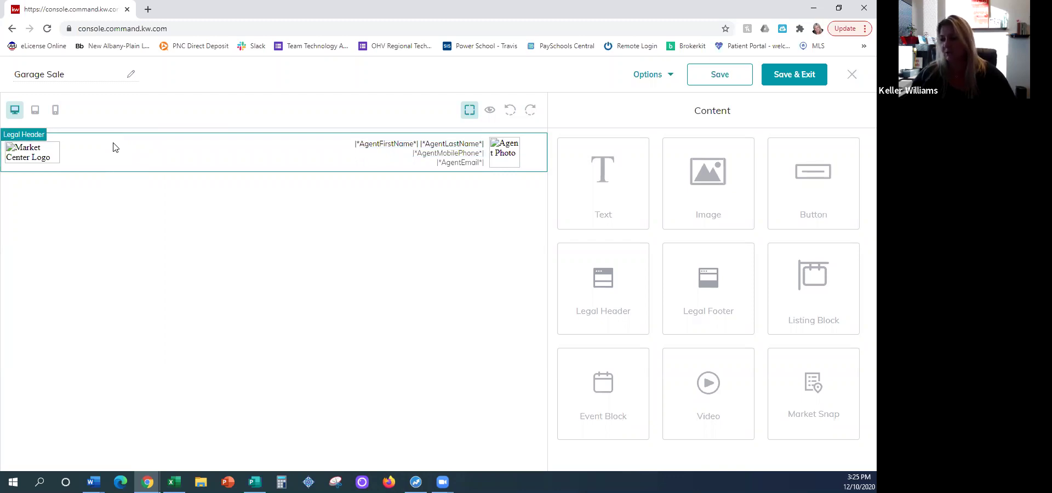
{"action": "left_click_drag", "start_coordinate": [611, 400], "coordinate": [276, 275]}
{"action": "scroll", "coordinate": [461, 299], "scroll_direction": "down", "scroll_amount": 1}
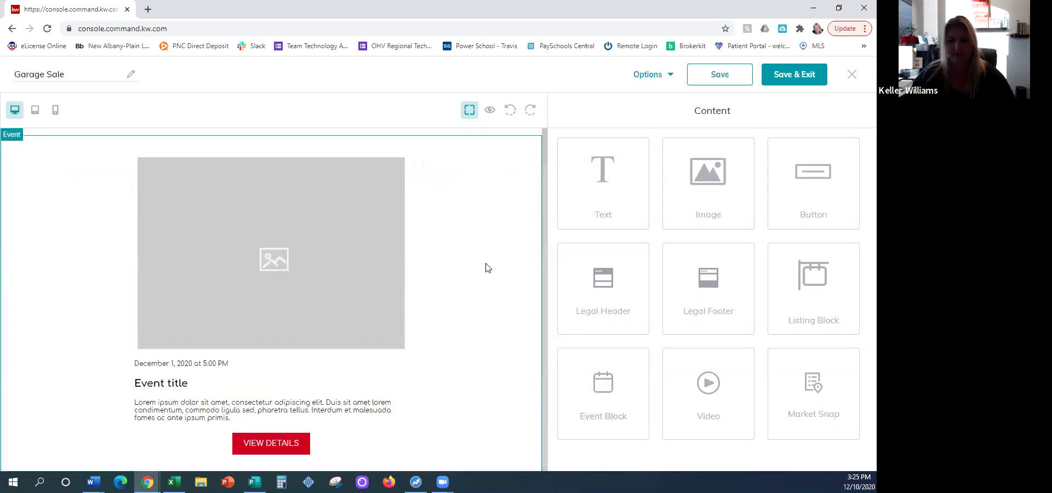
{"action": "scroll", "coordinate": [483, 263], "scroll_direction": "up", "scroll_amount": 1}
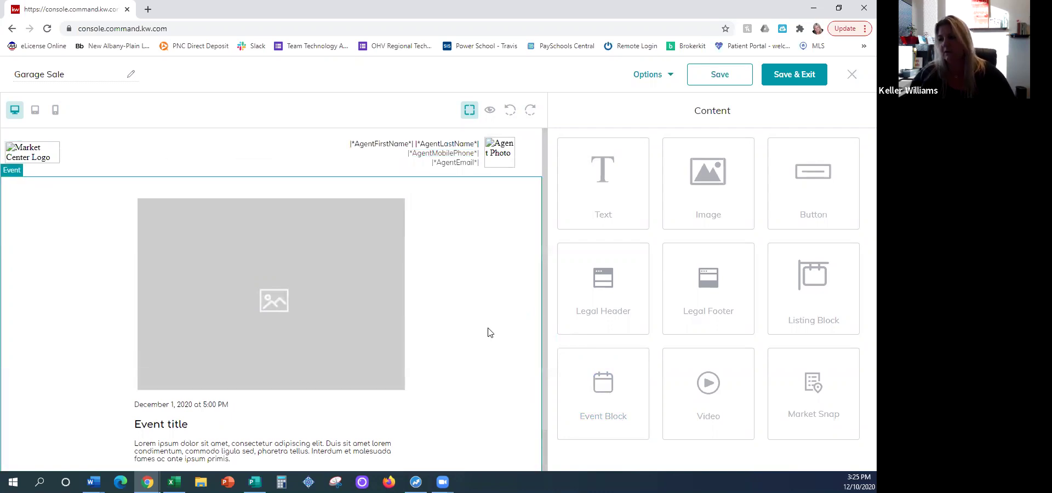
{"action": "scroll", "coordinate": [488, 332], "scroll_direction": "down", "scroll_amount": 1}
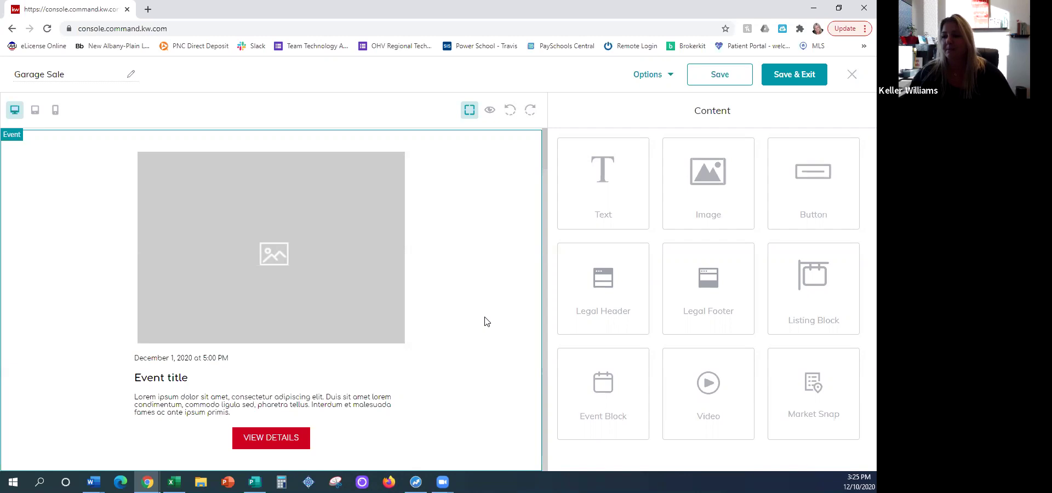
Step: Open the event block's placeholder image for replacement and upload grinch.JPG from the Downloads folder
{"action": "left_click", "coordinate": [207, 205]}
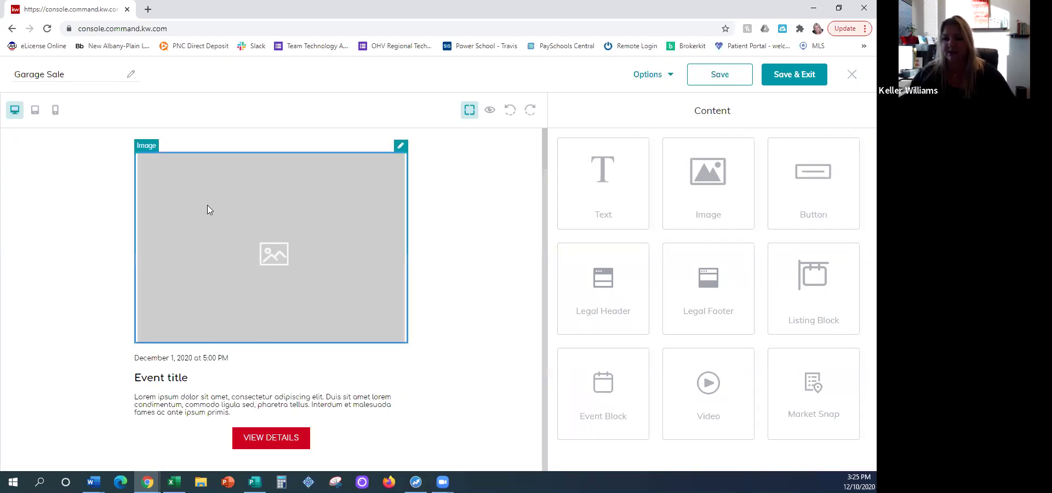
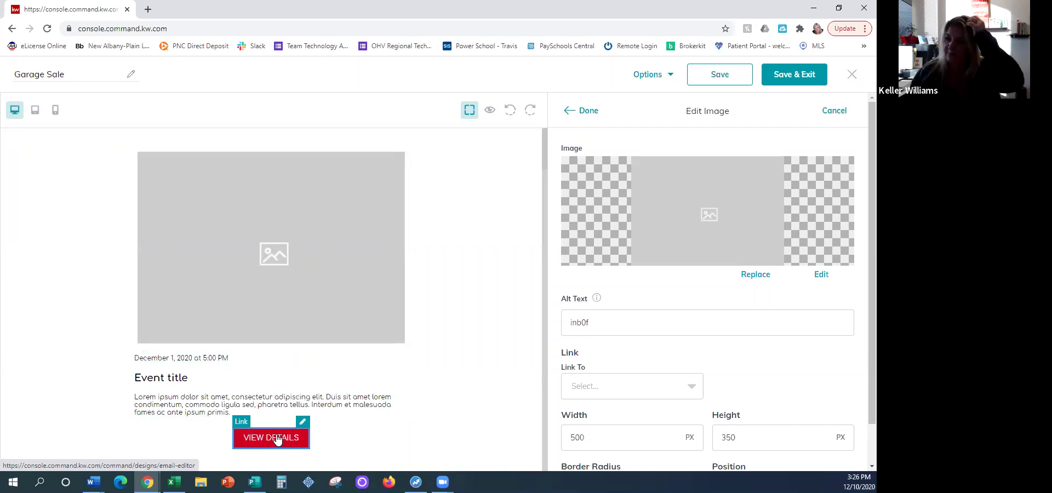
{"action": "left_click", "coordinate": [588, 109]}
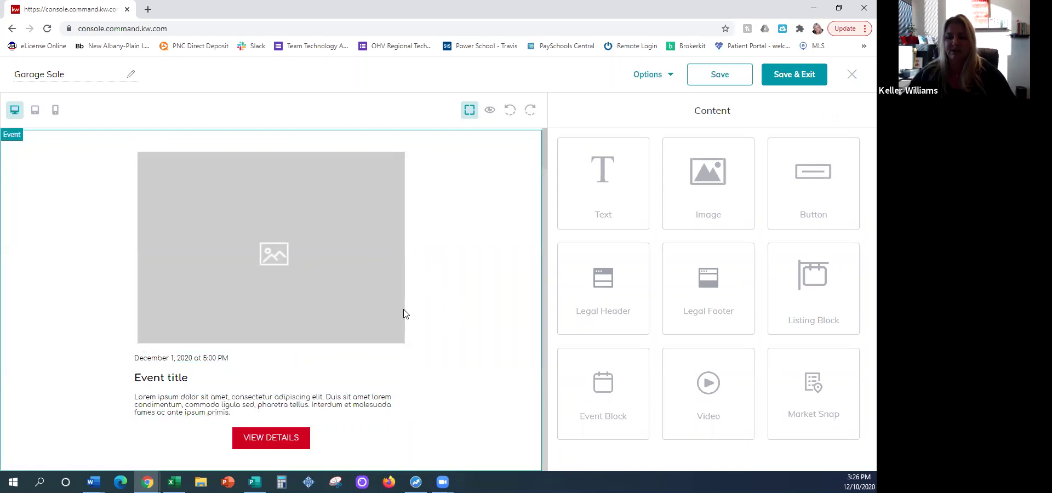
{"action": "left_click", "coordinate": [308, 242]}
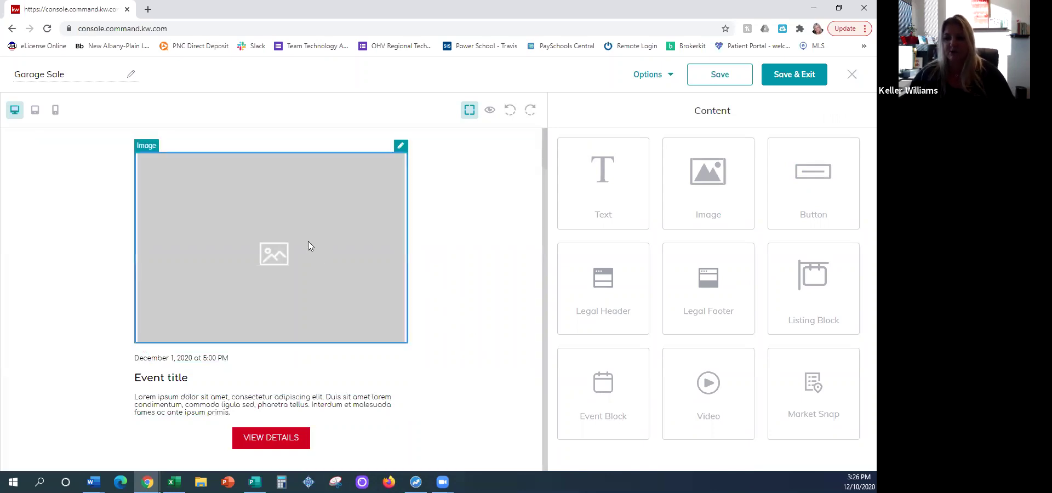
{"action": "left_click", "coordinate": [402, 146]}
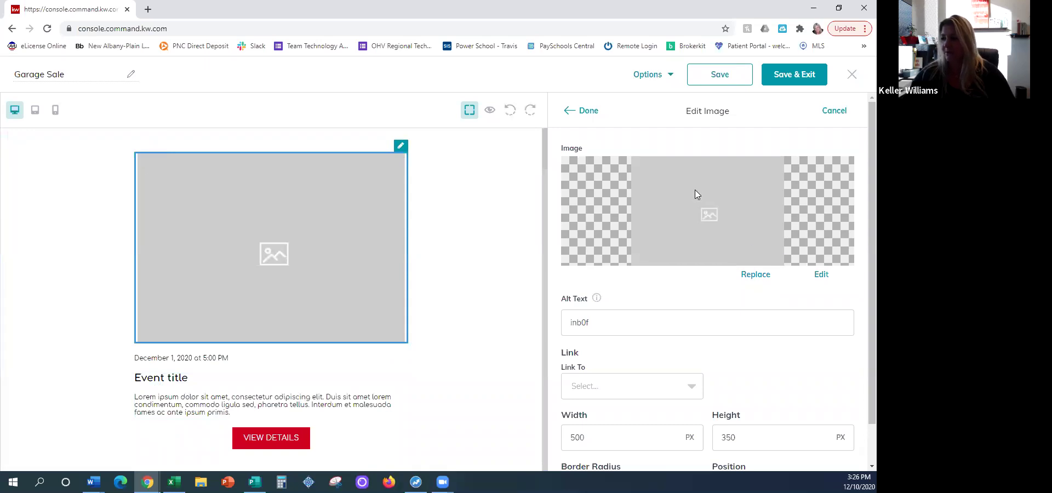
{"action": "left_click", "coordinate": [752, 278]}
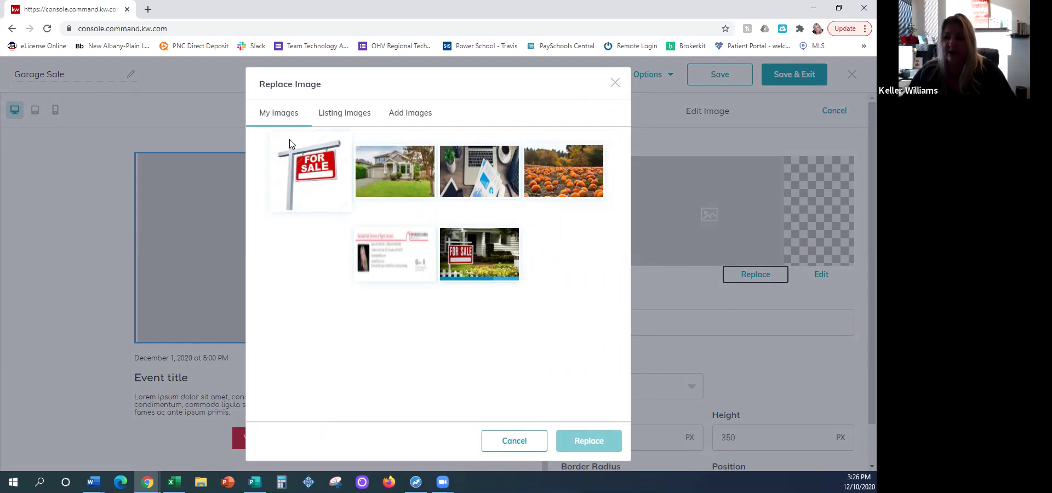
{"action": "left_click", "coordinate": [406, 116]}
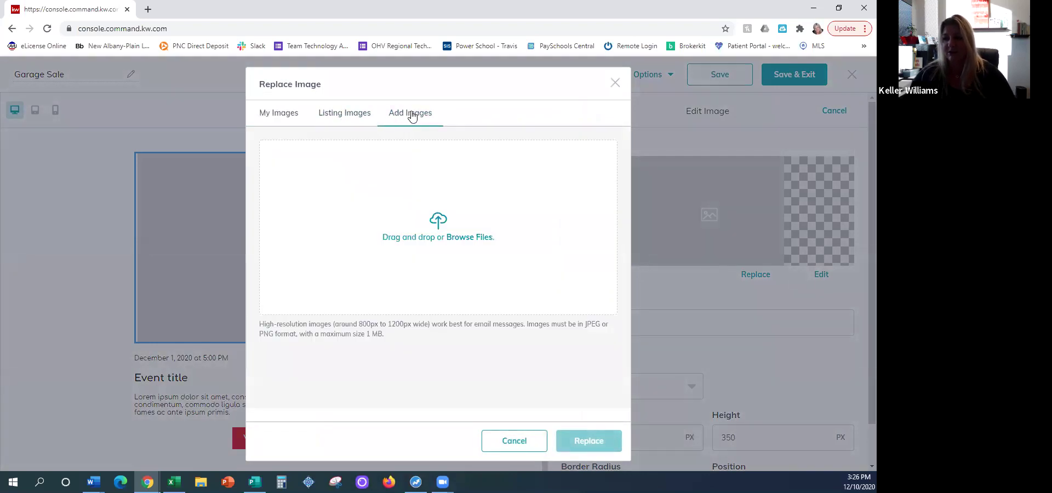
{"action": "left_click", "coordinate": [439, 236]}
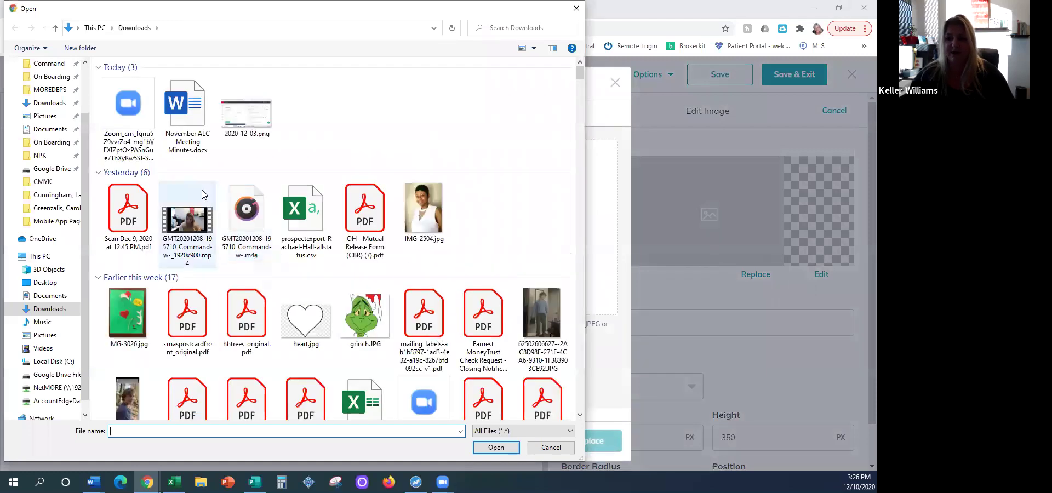
{"action": "scroll", "coordinate": [508, 200], "scroll_direction": "down", "scroll_amount": 3}
{"action": "left_click", "coordinate": [365, 183]}
{"action": "left_click", "coordinate": [496, 447]}
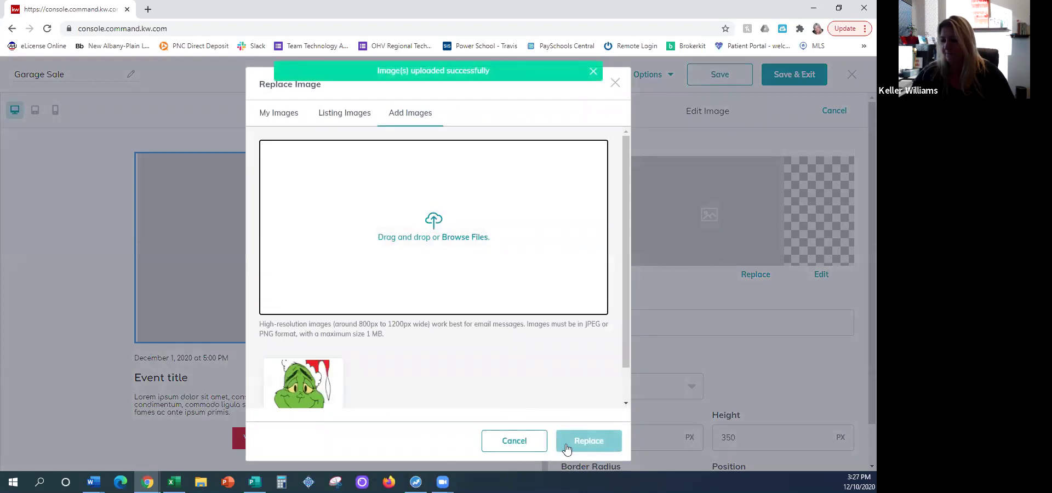
Step: Replace the event block's placeholder image with the uploaded Grinch picture and finish the image edit
{"action": "scroll", "coordinate": [310, 379], "scroll_direction": "down", "scroll_amount": 1}
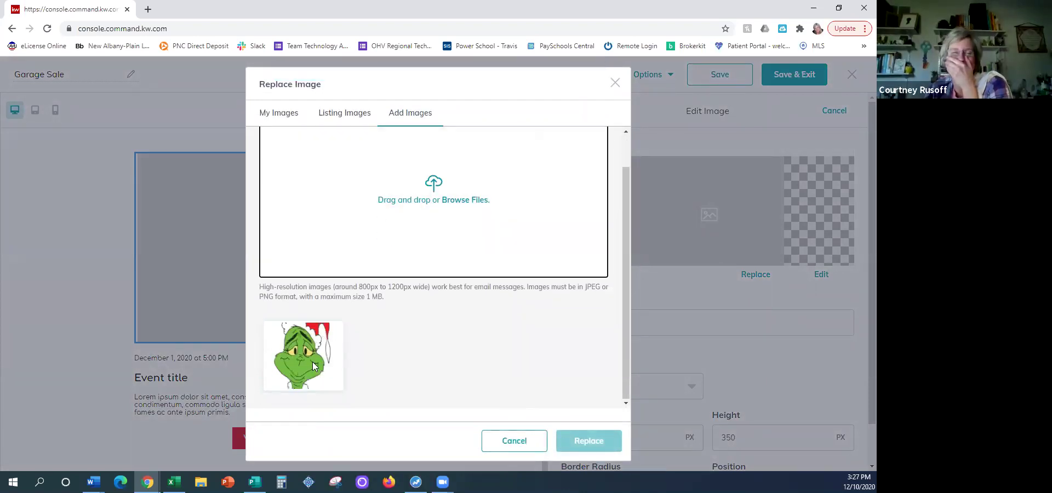
{"action": "left_click", "coordinate": [296, 350]}
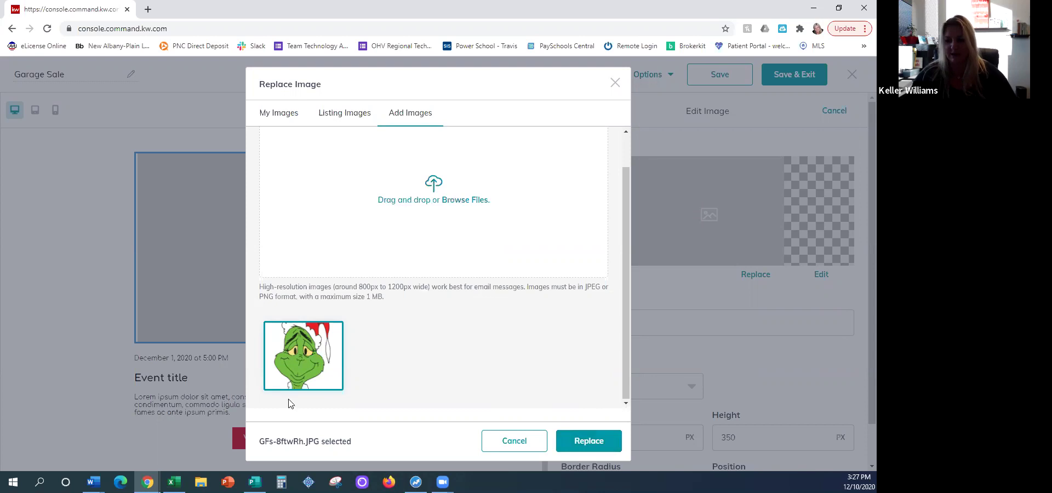
{"action": "left_click", "coordinate": [570, 441]}
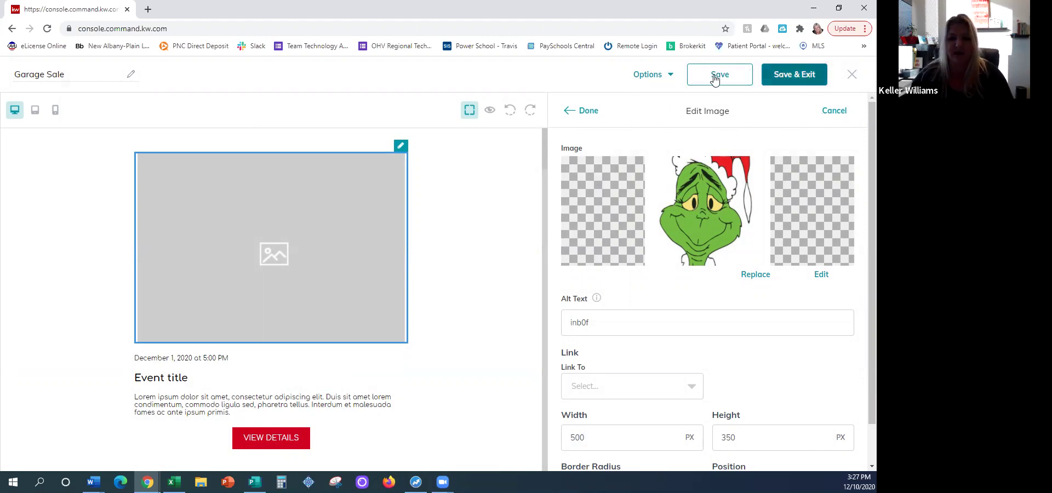
{"action": "left_click", "coordinate": [586, 113]}
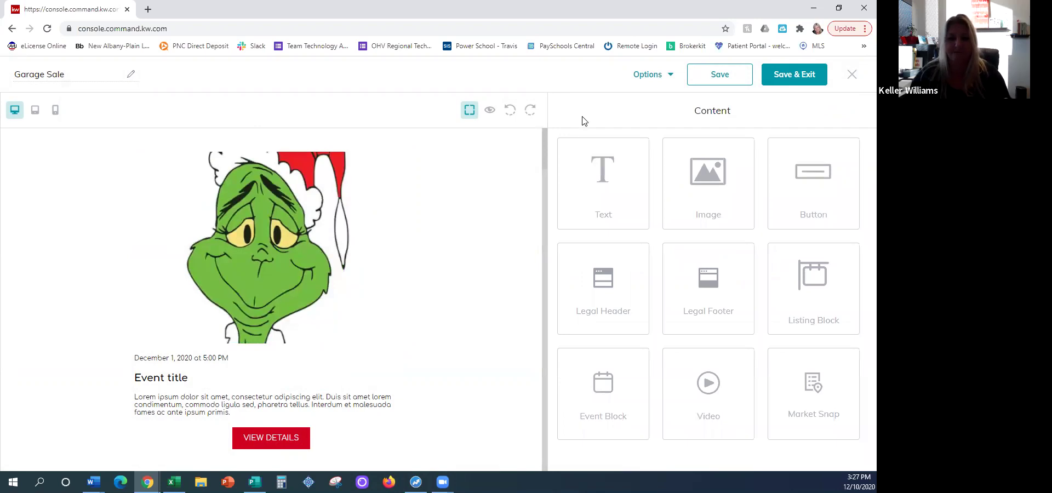
Step: Change the event date line to "December 15, 2020 at 5:00 PM" and apply the edit
{"action": "left_click", "coordinate": [195, 358]}
{"action": "left_click", "coordinate": [400, 351]}
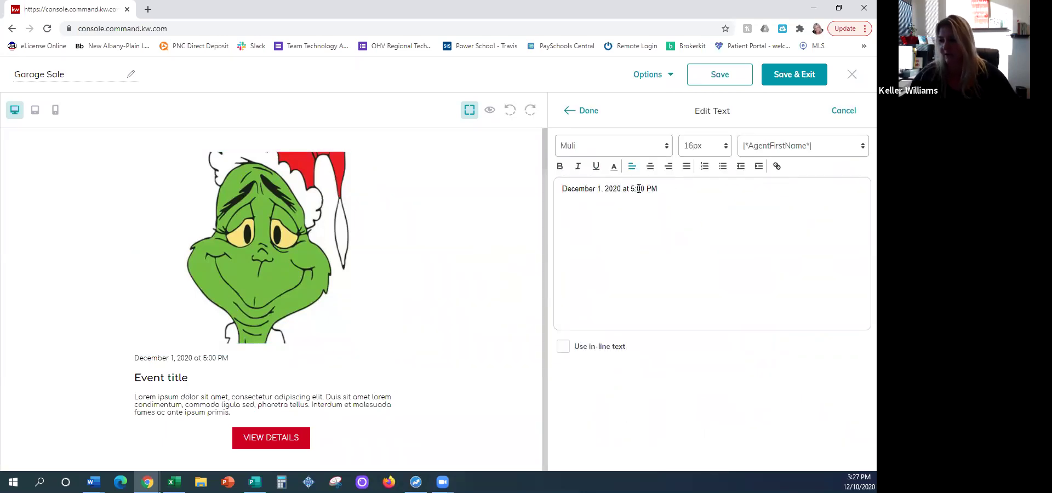
{"action": "left_click", "coordinate": [601, 189]}
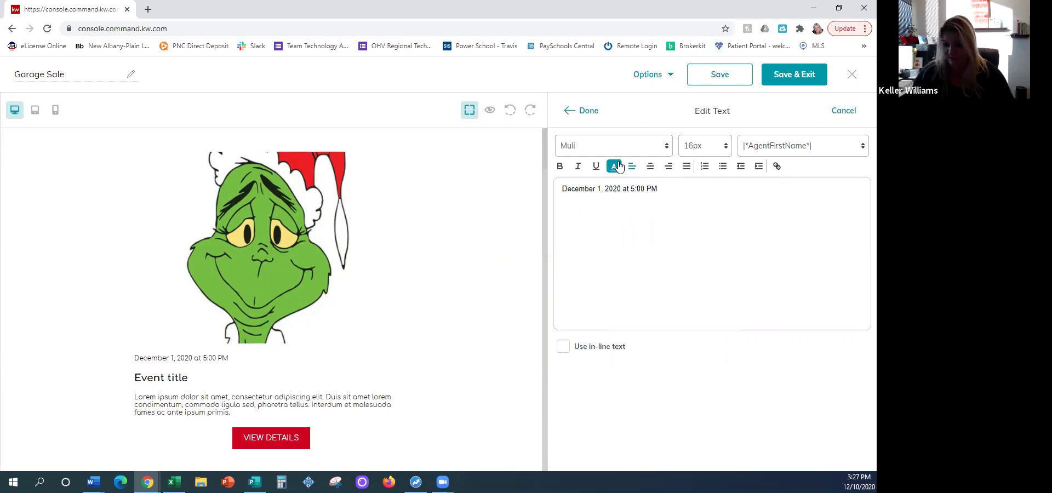
{"action": "type", "text": "5"}
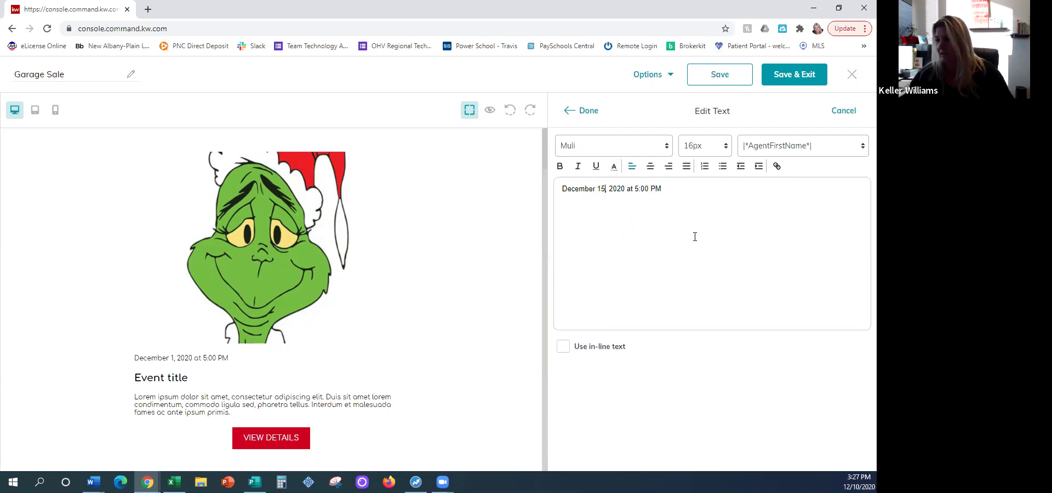
{"action": "left_click", "coordinate": [585, 110]}
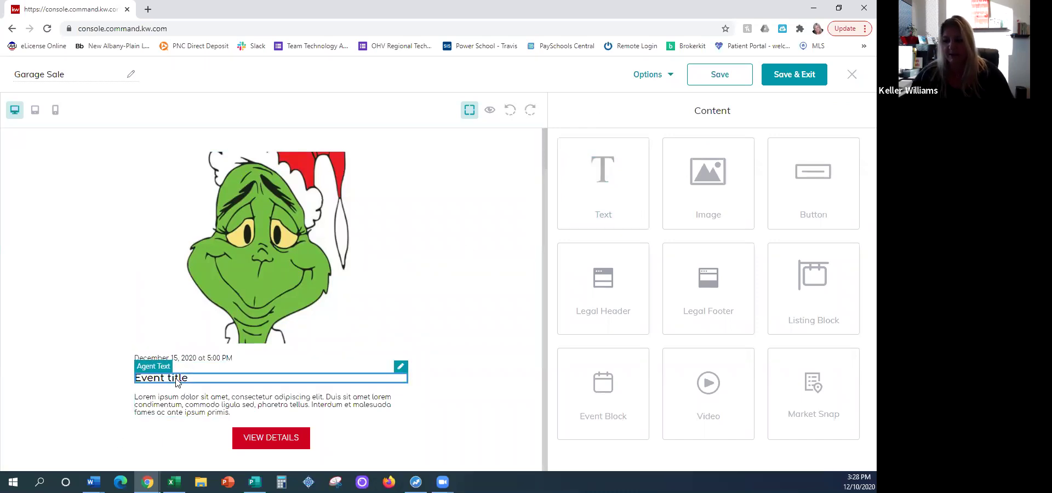
Step: Replace the event title with "Friendsmas is here!!" and apply the edit
{"action": "left_click", "coordinate": [400, 366]}
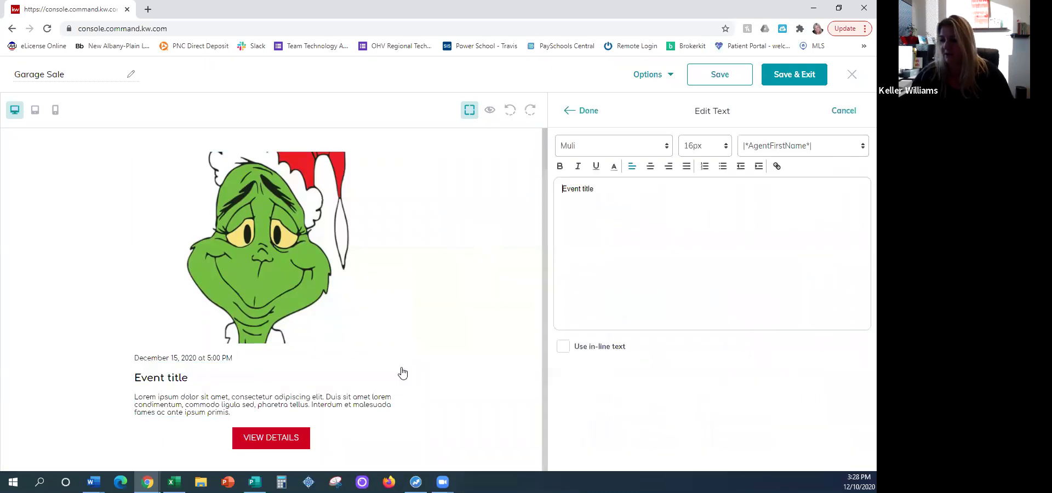
{"action": "triple_click", "coordinate": [590, 189]}
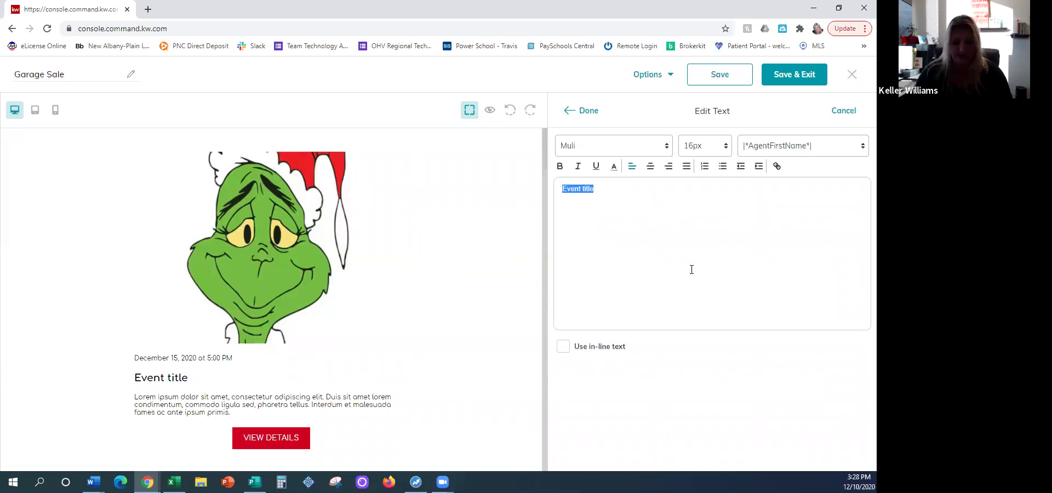
{"action": "type", "text": "F"}
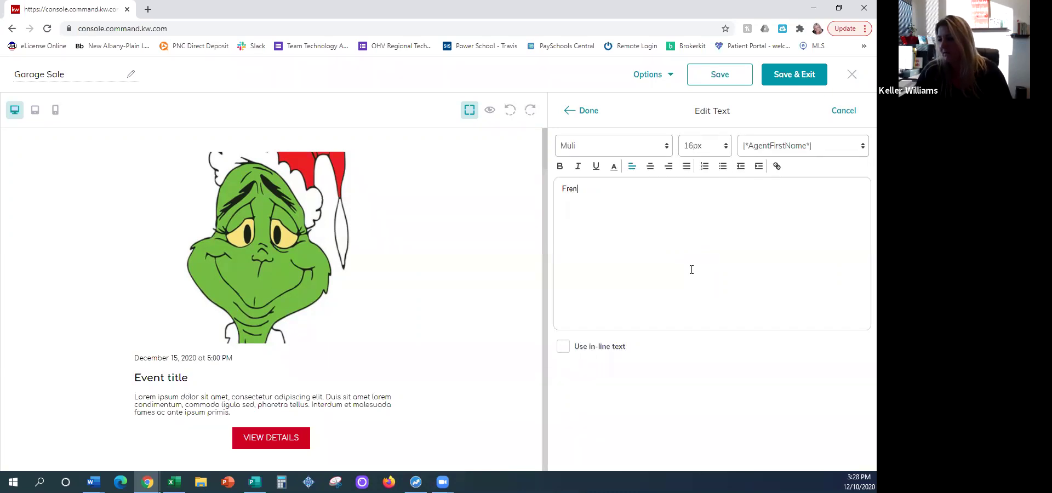
{"action": "type", "text": "riend"}
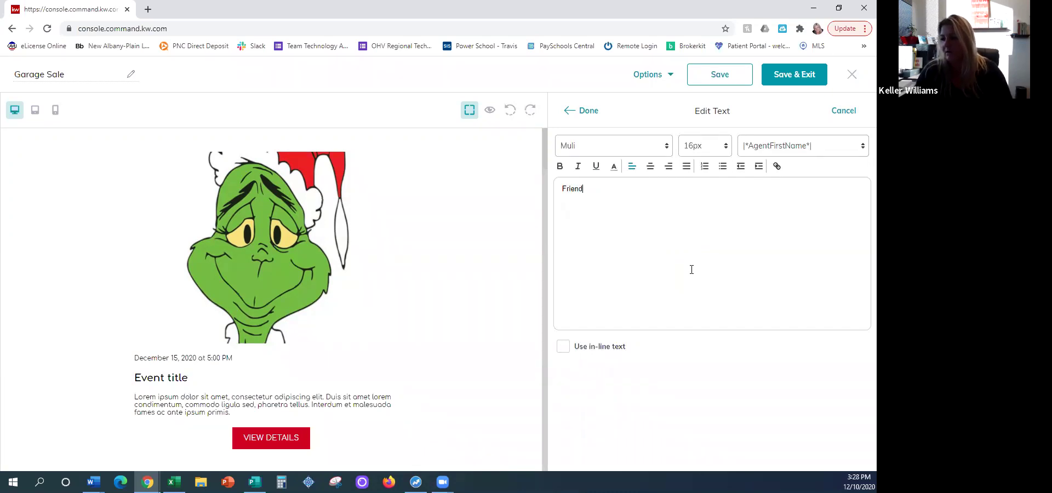
{"action": "type", "text": "smas is here!!"}
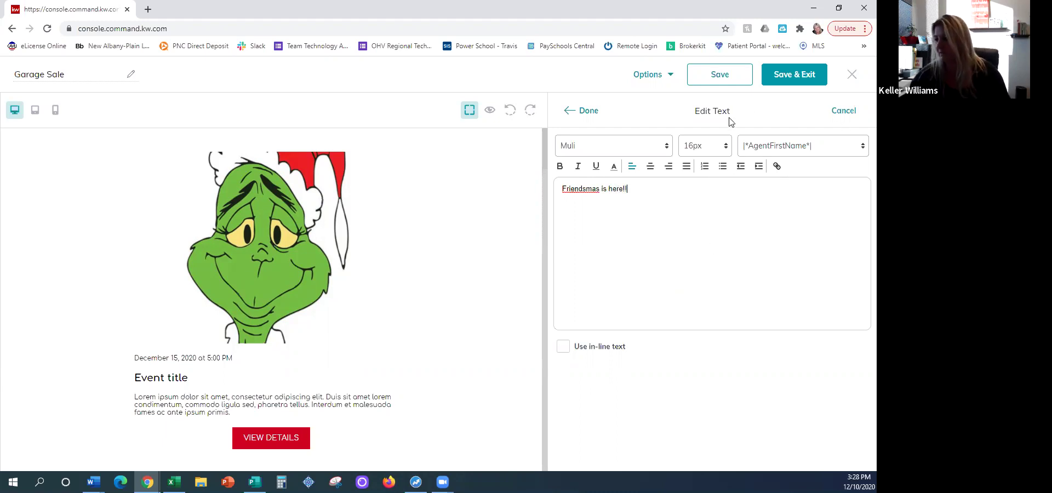
{"action": "left_click", "coordinate": [586, 110]}
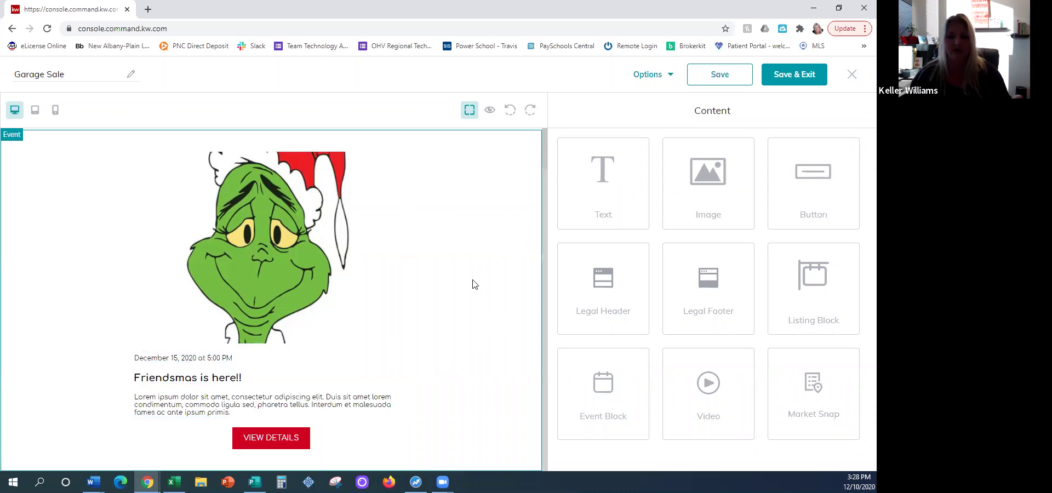
Step: Open the event block's description text for editing and clear all of its placeholder text
{"action": "left_click", "coordinate": [231, 405]}
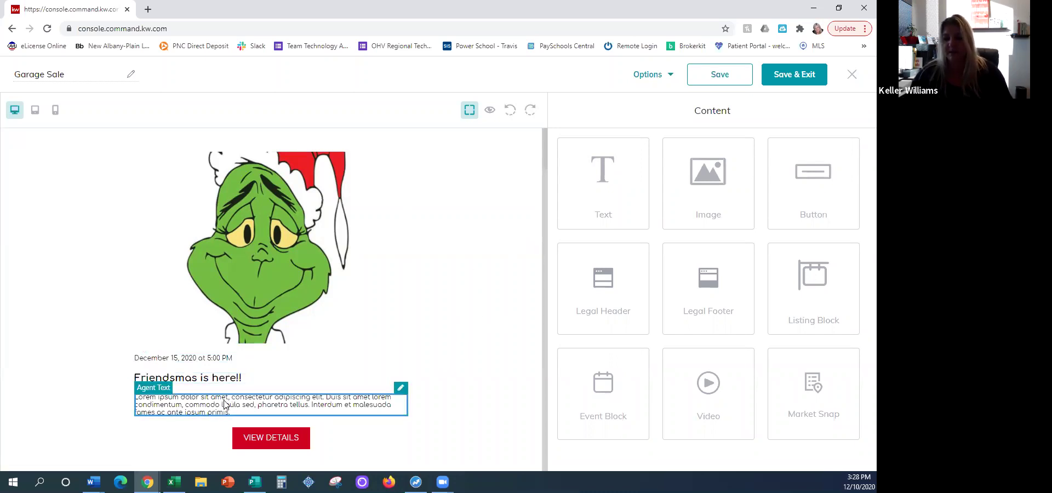
{"action": "left_click", "coordinate": [401, 388]}
{"action": "left_click_drag", "start_coordinate": [753, 217], "coordinate": [656, 243]}
{"action": "left_click", "coordinate": [756, 225]}
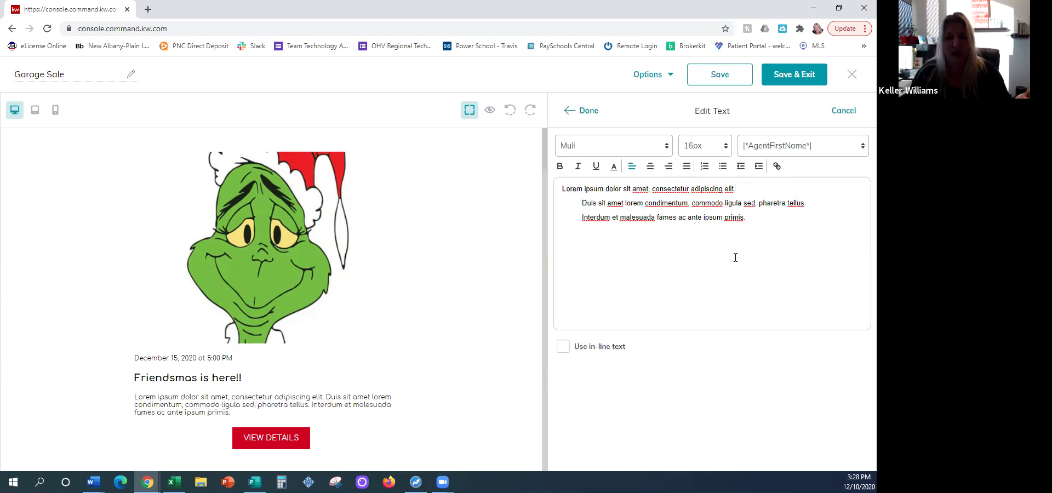
{"action": "left_click_drag", "start_coordinate": [746, 217], "coordinate": [558, 187]}
{"action": "key", "text": "BackSpace"}
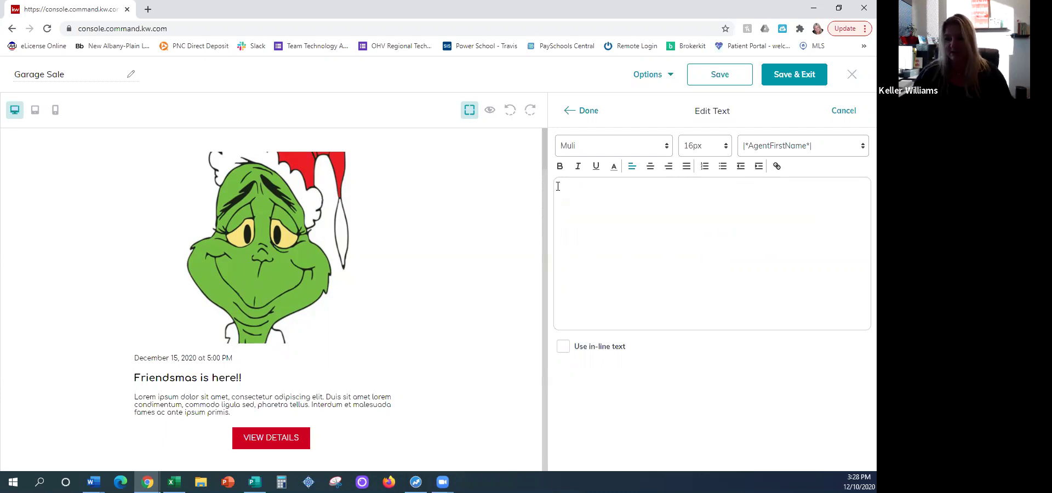
Step: Enter "I'm so excited for our annual friensmas! Wear you ugliest sweater!!!" as the event description and apply the edit
{"action": "type", "text": "I'm"}
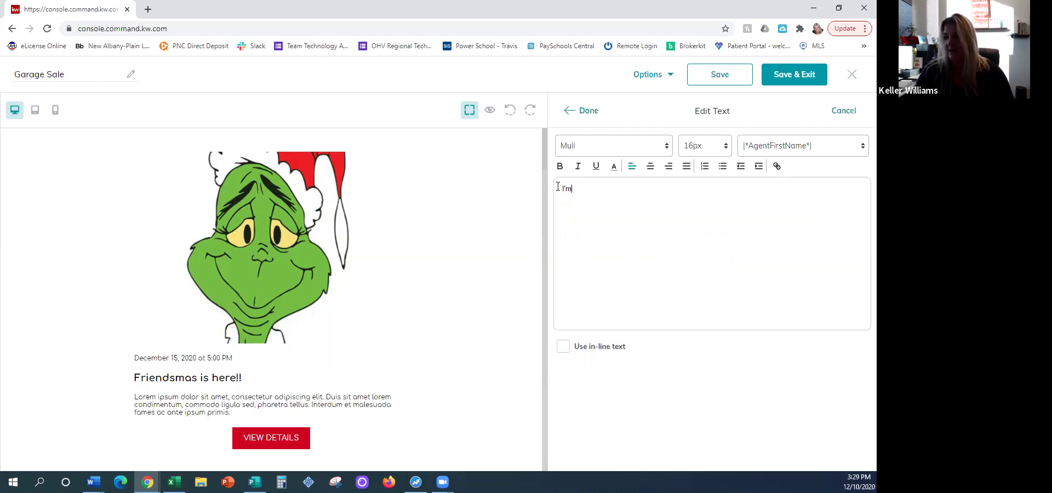
{"action": "type", "text": " so excited for our annual"}
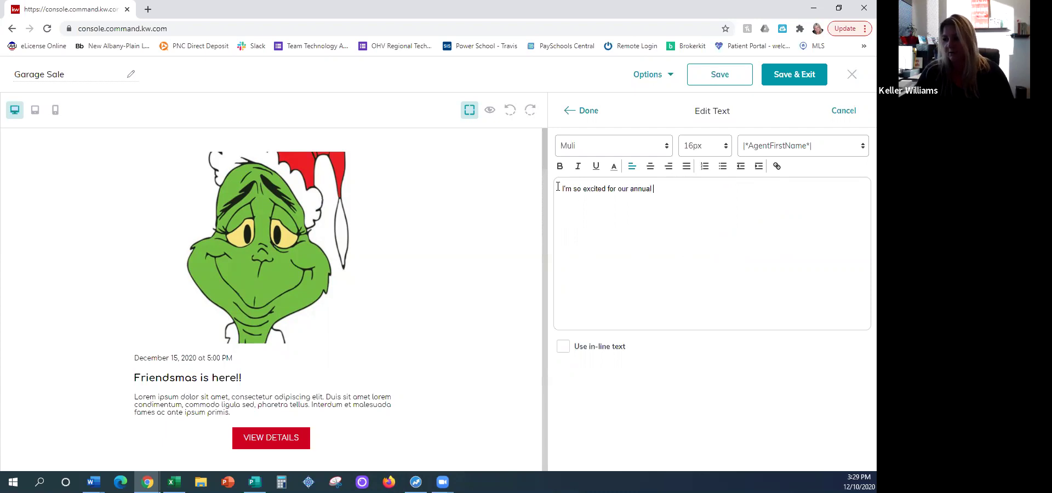
{"action": "type", "text": " friensmas"}
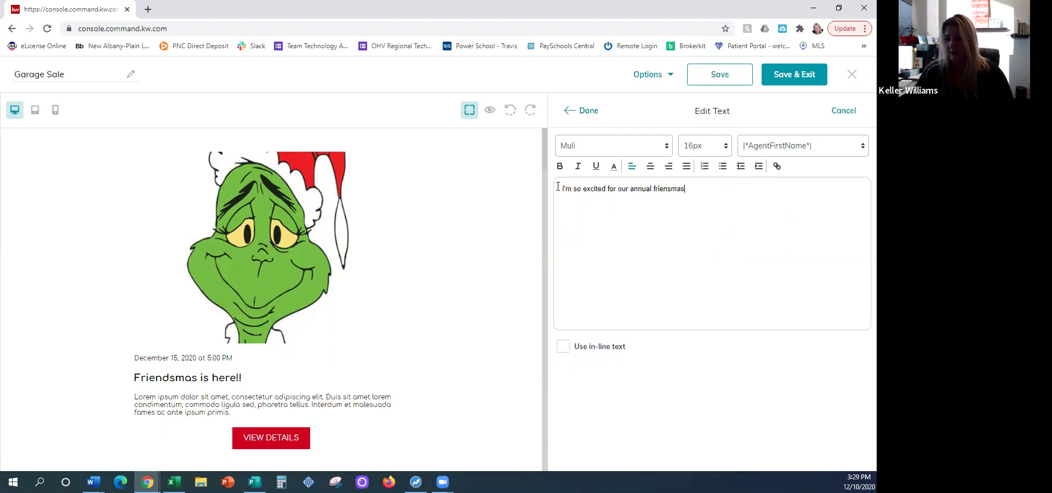
{"action": "type", "text": "!  Can"}
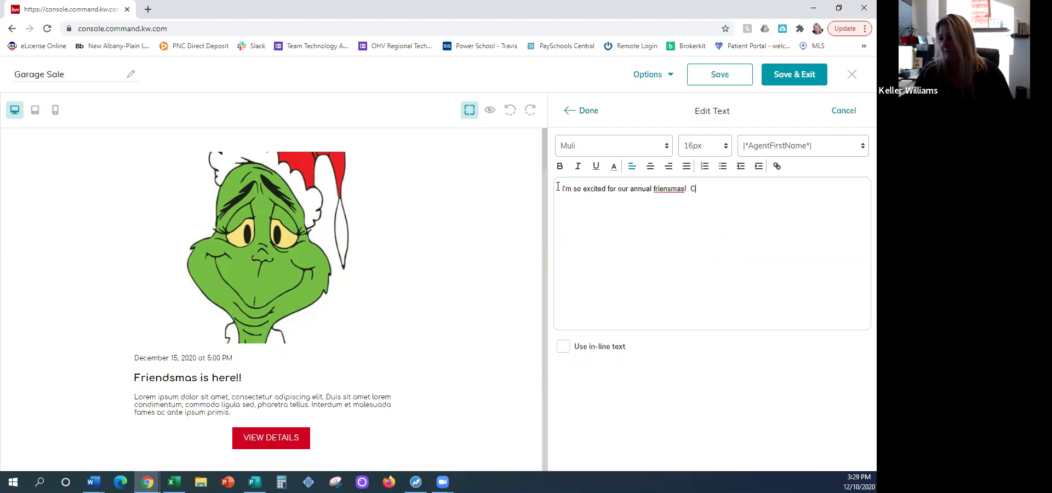
{"action": "key", "text": "BackSpace"}
{"action": "key", "text": "BackSpace"}
{"action": "key", "text": "BackSpace"}
{"action": "type", "text": "Wear you "}
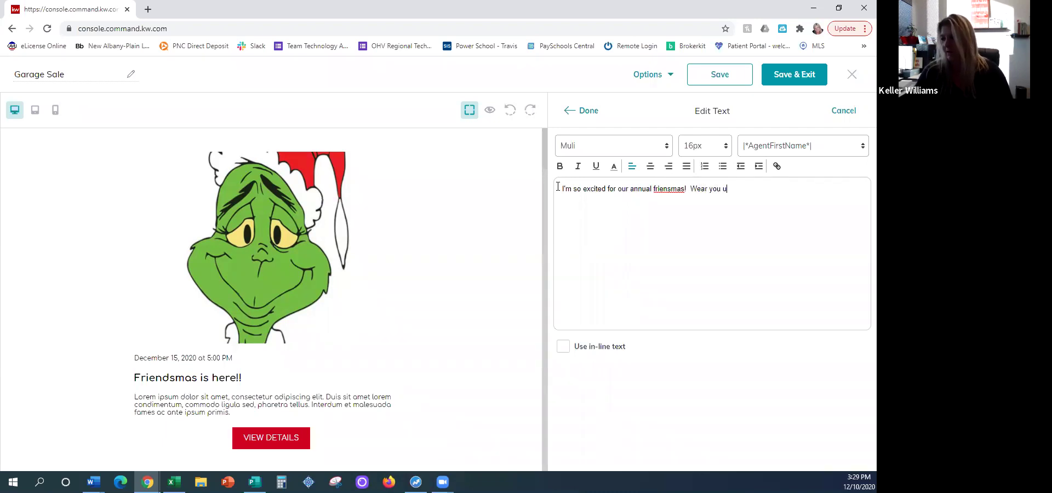
{"action": "type", "text": "uglest"}
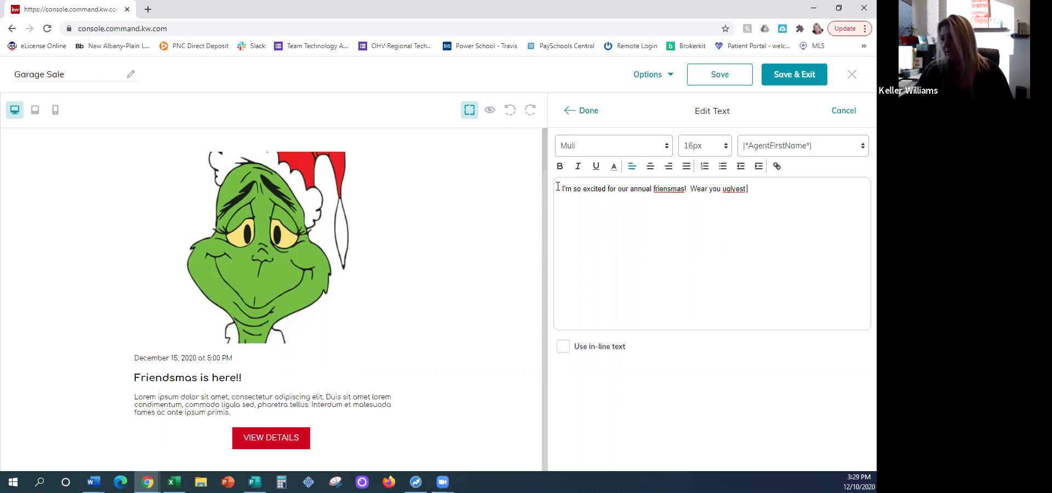
{"action": "key", "text": "BackSpace"}
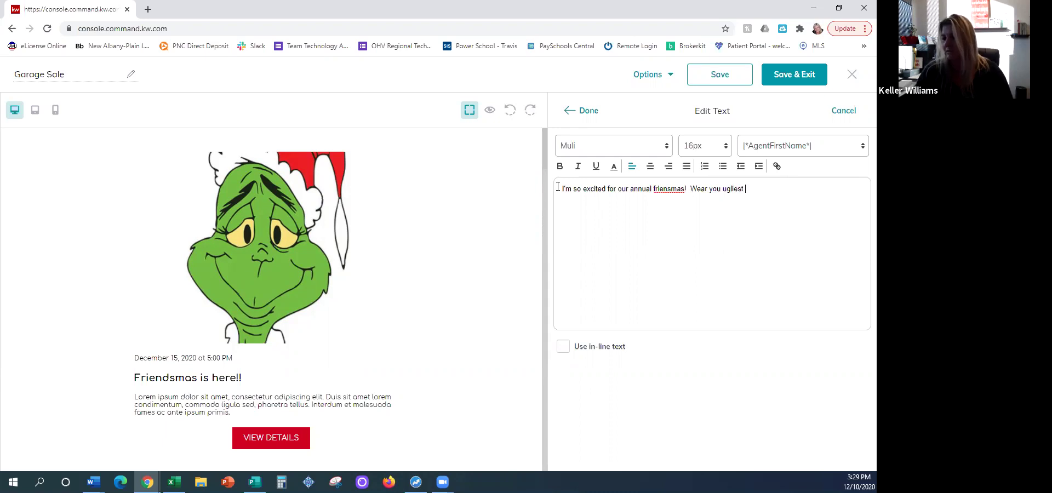
{"action": "type", "text": "ater!!!"}
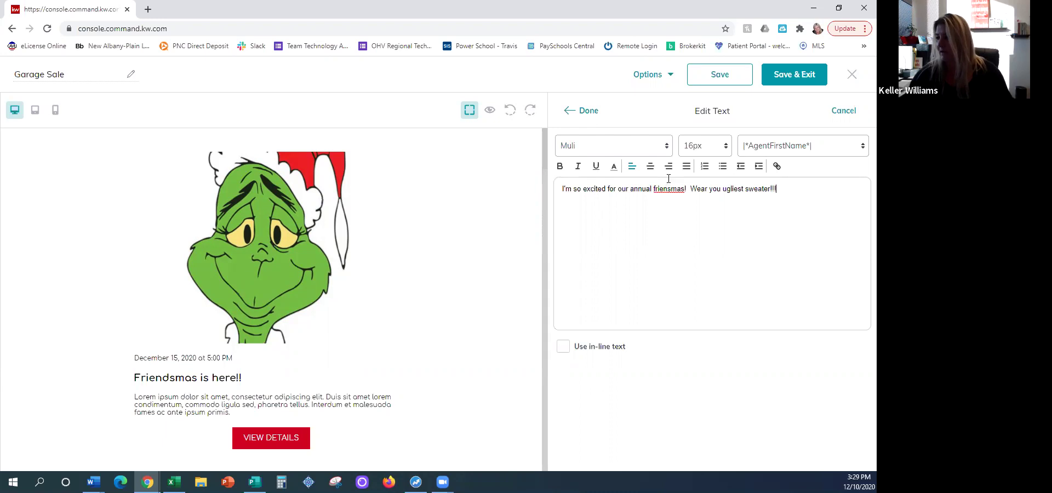
{"action": "left_click", "coordinate": [588, 113]}
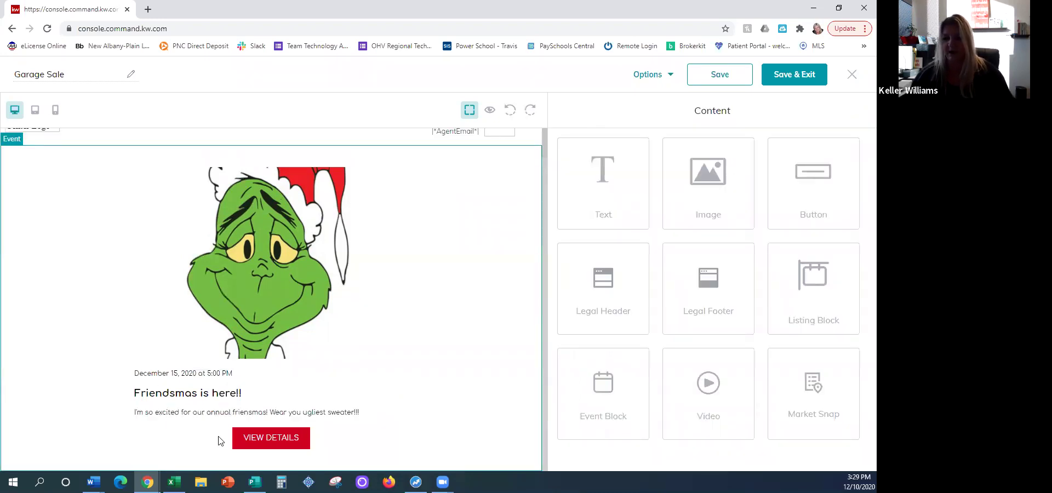
Step: Open the event block's View Details button for editing and set its link type to Web address
{"action": "mouse_move", "coordinate": [285, 446]}
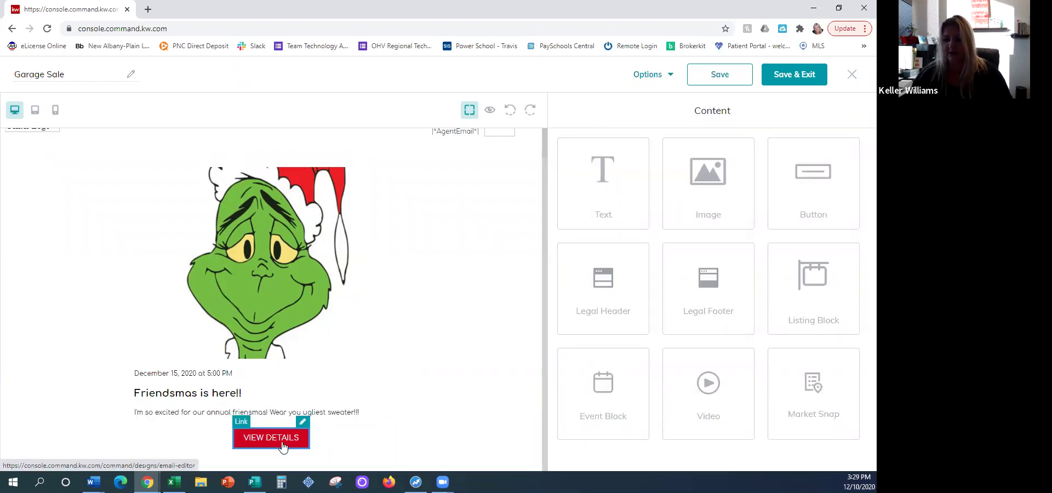
{"action": "left_click", "coordinate": [305, 427]}
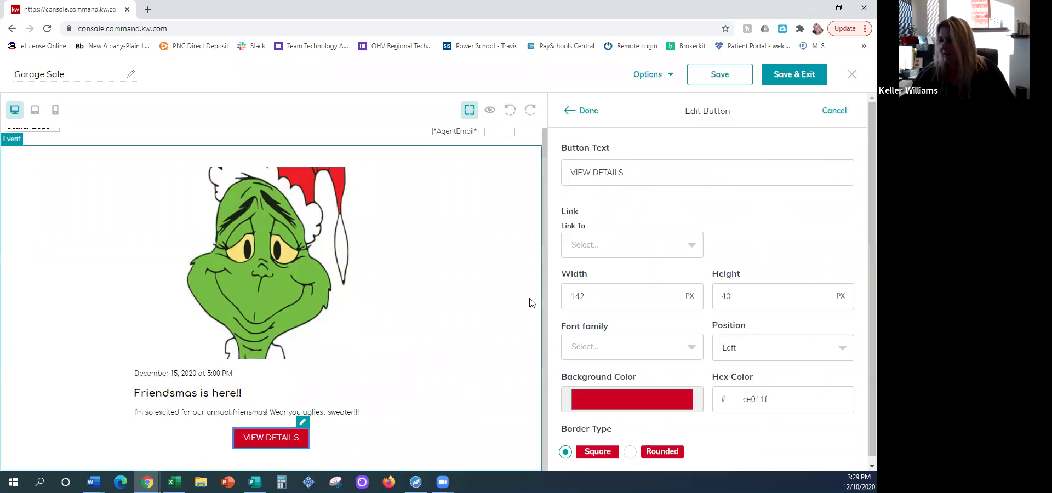
{"action": "scroll", "coordinate": [651, 194], "scroll_direction": "down", "scroll_amount": 1}
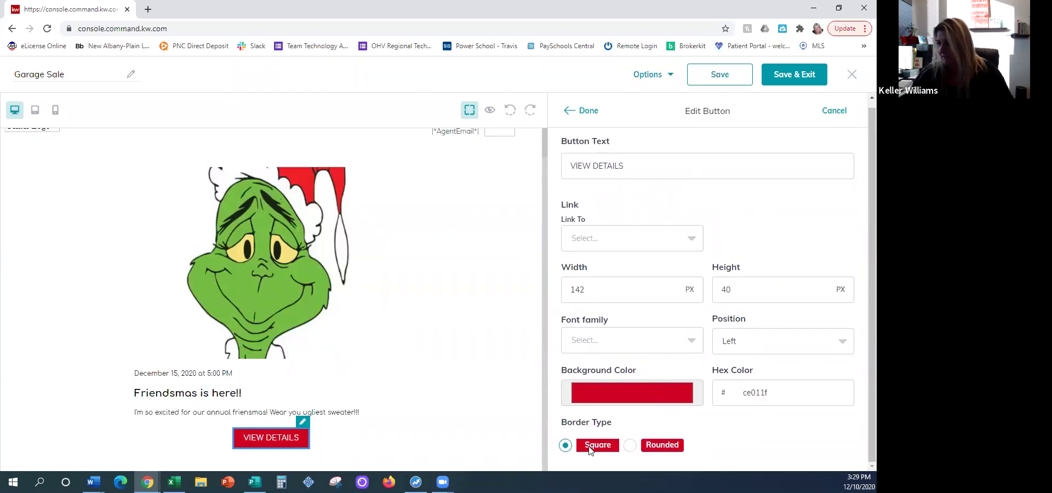
{"action": "left_click", "coordinate": [597, 241]}
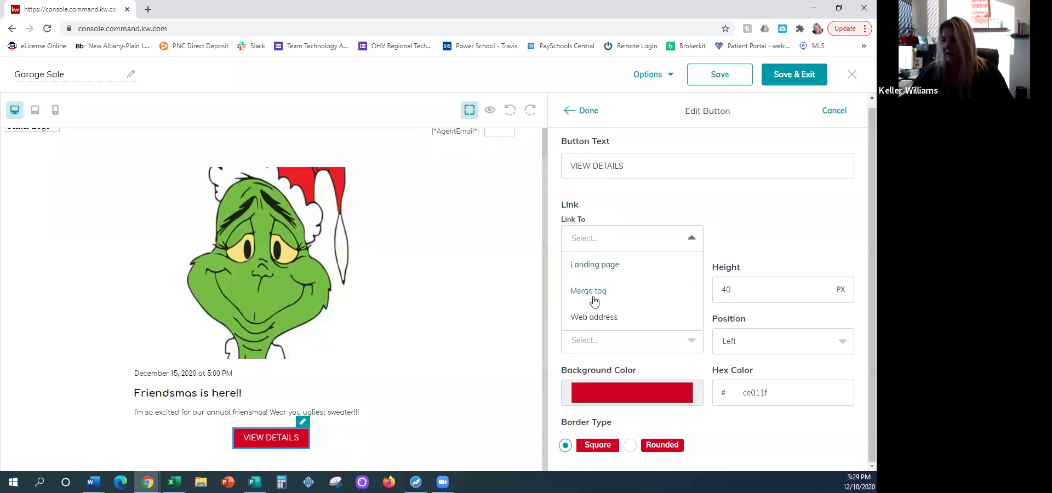
{"action": "left_click", "coordinate": [585, 317]}
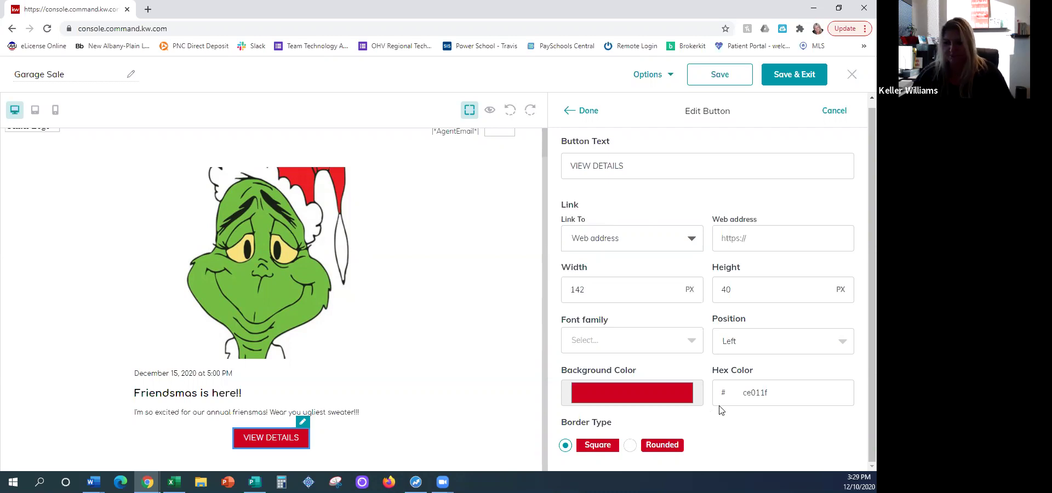
{"action": "left_click", "coordinate": [753, 244]}
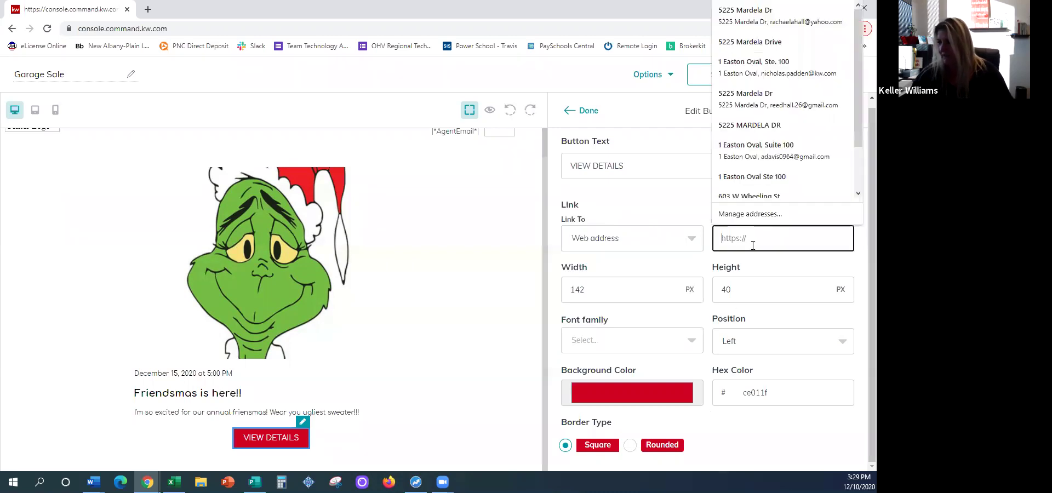
{"action": "left_click", "coordinate": [707, 244]}
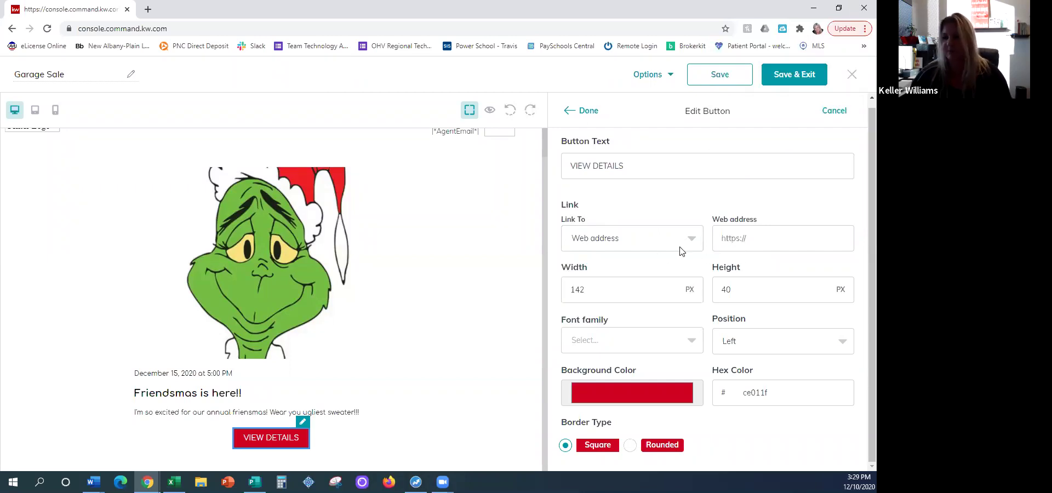
Step: Replace the event button's text with "Click Here for My Address"
{"action": "left_click_drag", "start_coordinate": [644, 167], "coordinate": [503, 183]}
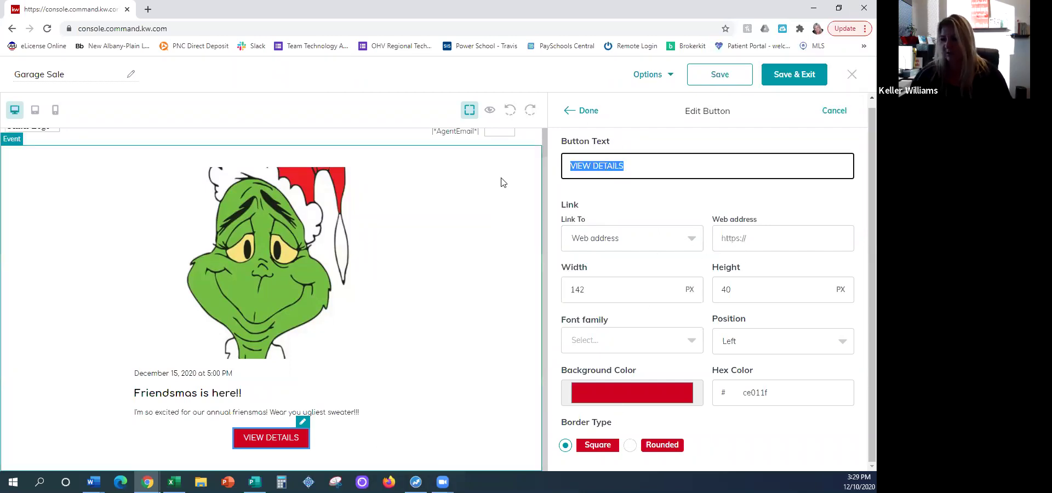
{"action": "type", "text": "Click Here for My"}
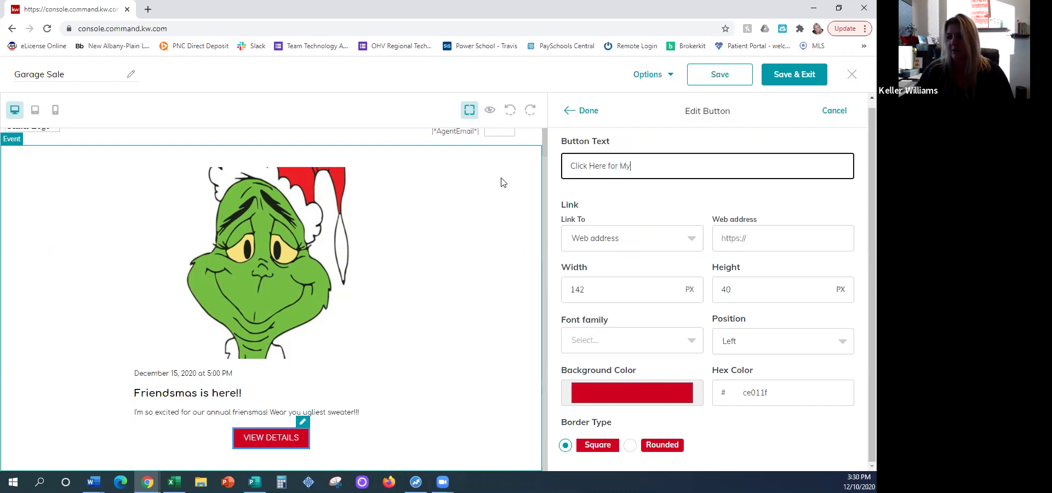
{"action": "type", "text": "Address"}
Step: Leave the button's web address empty, switch its link type to Merge tag and apply the button edit
{"action": "left_click", "coordinate": [756, 243]}
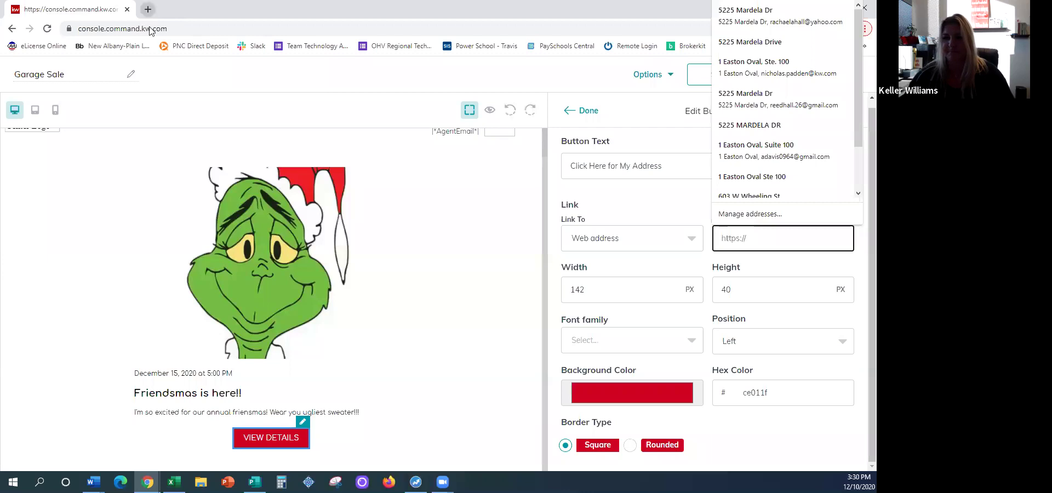
{"action": "left_click", "coordinate": [461, 322]}
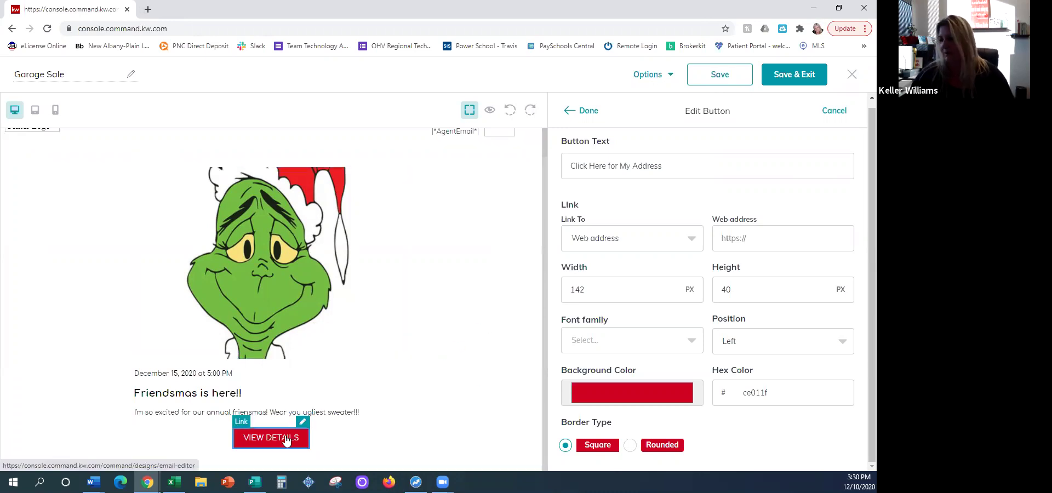
{"action": "left_click", "coordinate": [590, 112]}
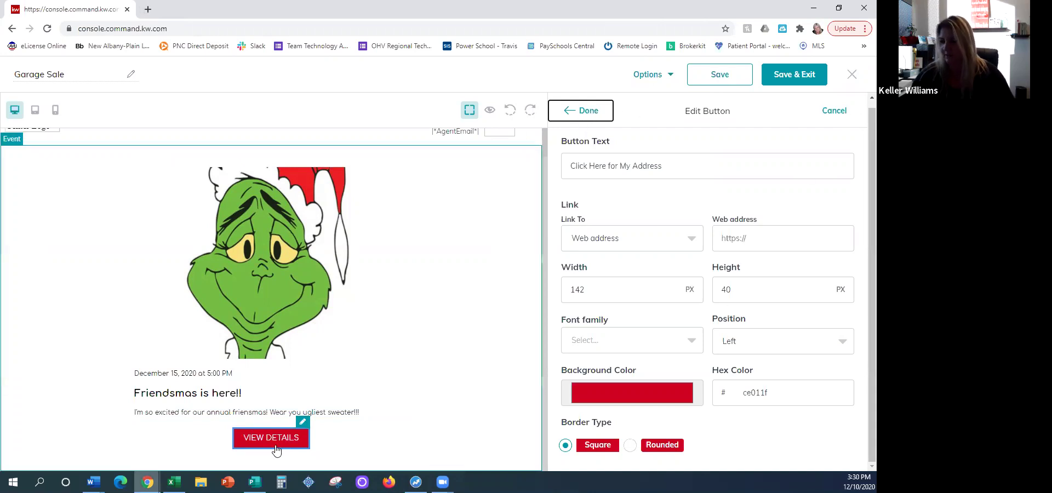
{"action": "left_click", "coordinate": [724, 237]}
{"action": "left_click", "coordinate": [619, 245]}
{"action": "left_click", "coordinate": [588, 291]}
{"action": "left_click", "coordinate": [570, 118]}
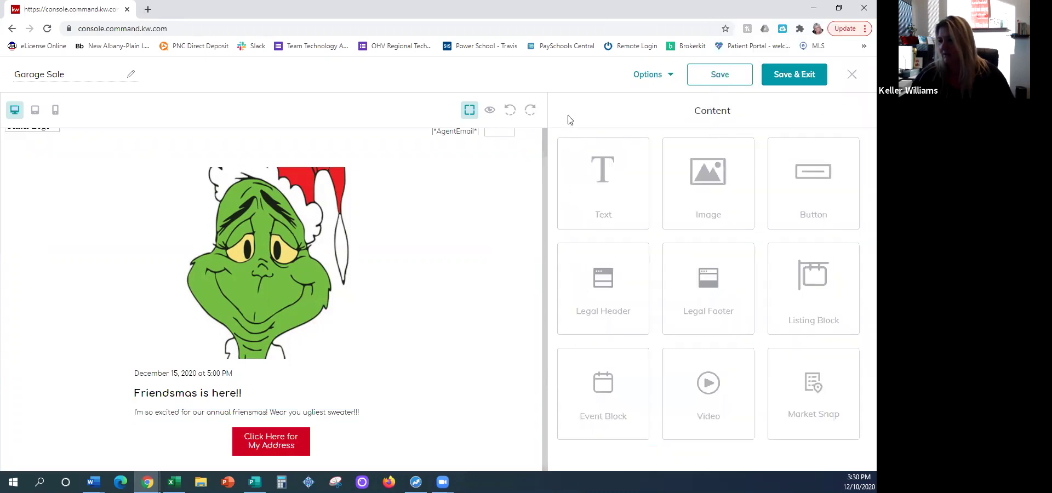
Step: Add a text block below the event block and delete it again
{"action": "scroll", "coordinate": [455, 293], "scroll_direction": "down", "scroll_amount": 1}
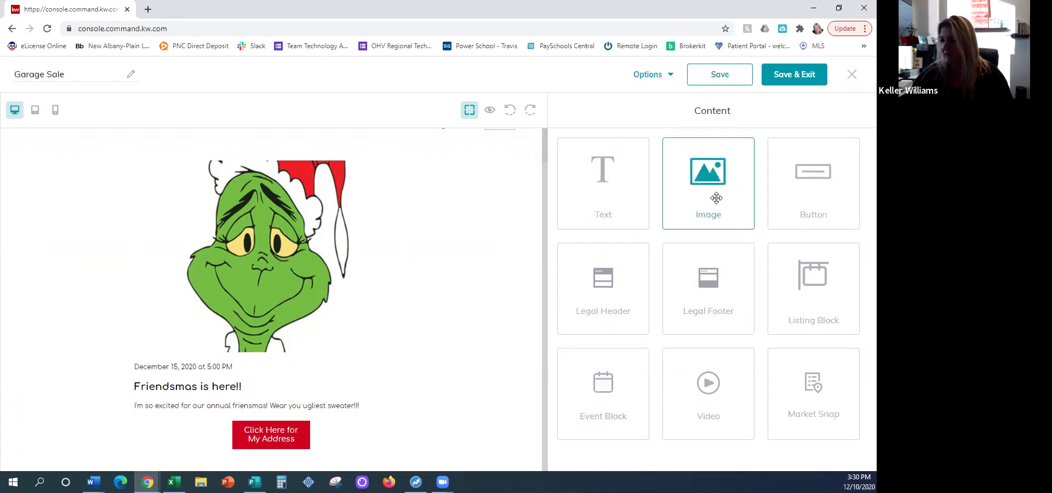
{"action": "left_click_drag", "start_coordinate": [609, 193], "coordinate": [279, 432]}
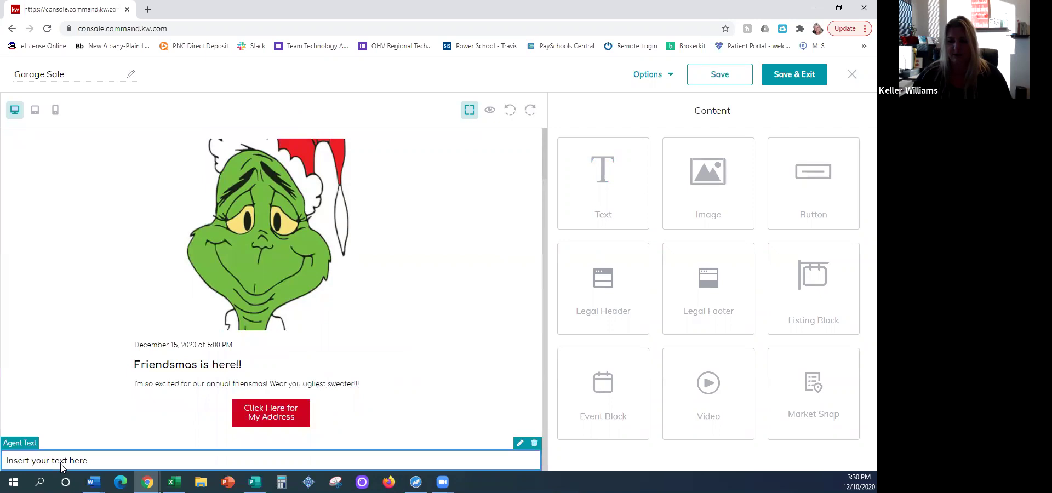
{"action": "left_click", "coordinate": [534, 443]}
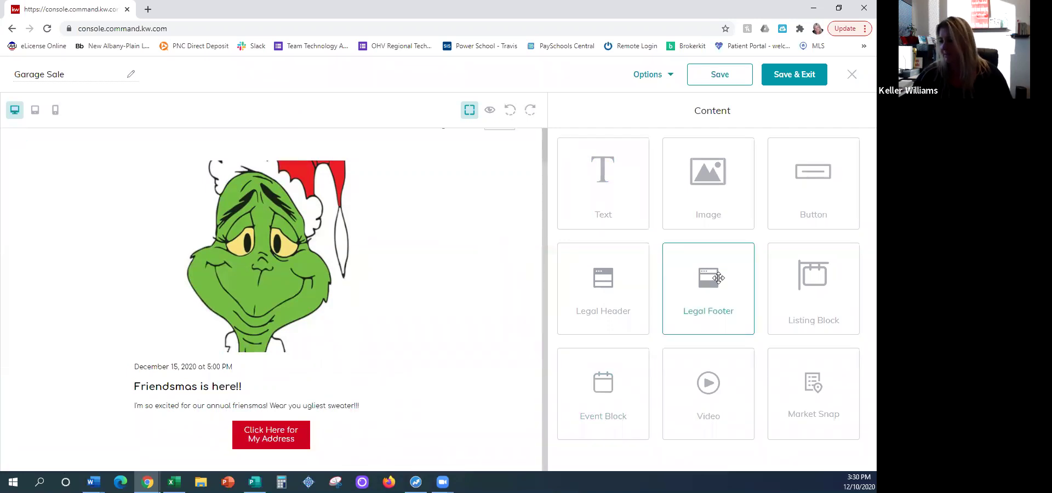
Step: Add a legal footer below the event block and check it in the email layout
{"action": "left_click_drag", "start_coordinate": [704, 286], "coordinate": [285, 448]}
{"action": "scroll", "coordinate": [418, 395], "scroll_direction": "down", "scroll_amount": 3}
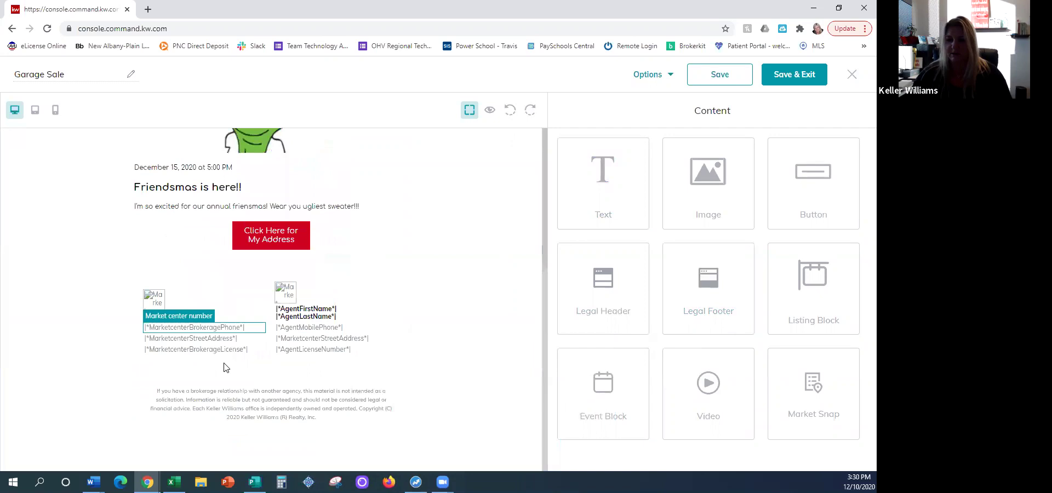
{"action": "scroll", "coordinate": [454, 408], "scroll_direction": "up", "scroll_amount": 4}
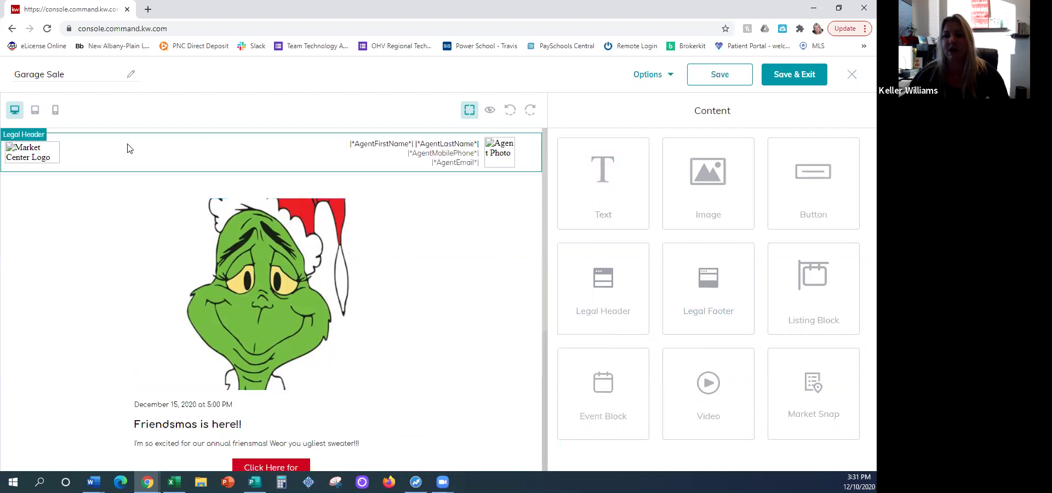
Step: Preview the Garage Sale email and review it from the header down to the legal footer
{"action": "left_click", "coordinate": [650, 76]}
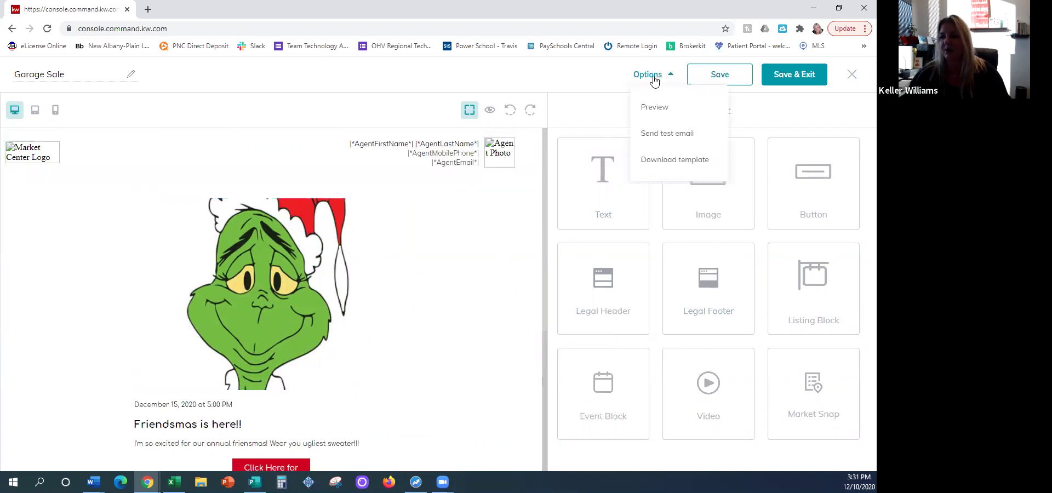
{"action": "left_click", "coordinate": [645, 107]}
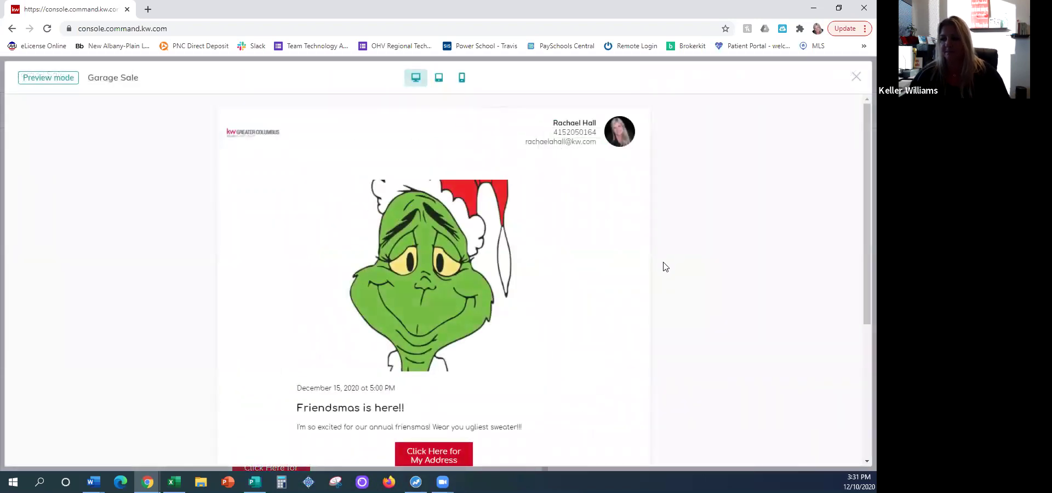
{"action": "scroll", "coordinate": [657, 280], "scroll_direction": "down", "scroll_amount": 4}
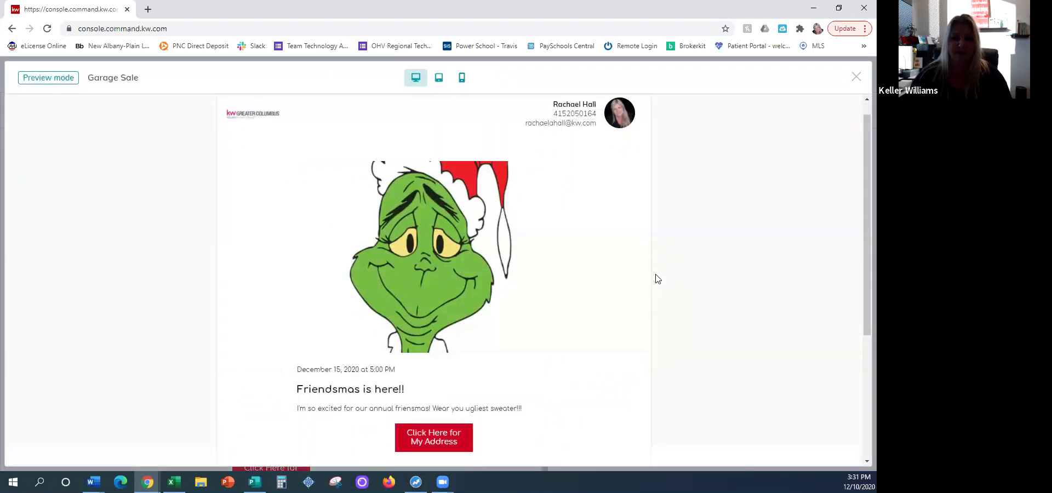
{"action": "scroll", "coordinate": [658, 279], "scroll_direction": "up", "scroll_amount": 4}
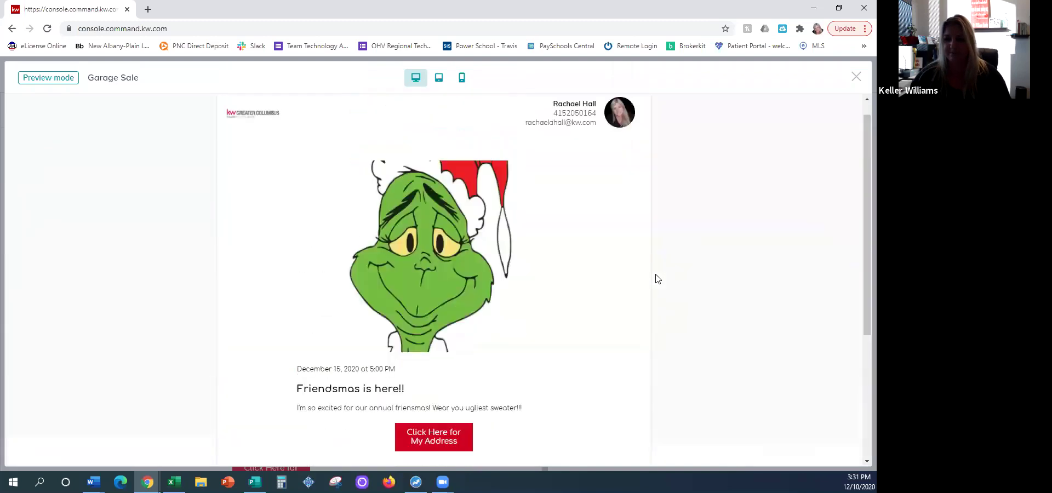
{"action": "scroll", "coordinate": [657, 279], "scroll_direction": "down", "scroll_amount": 4}
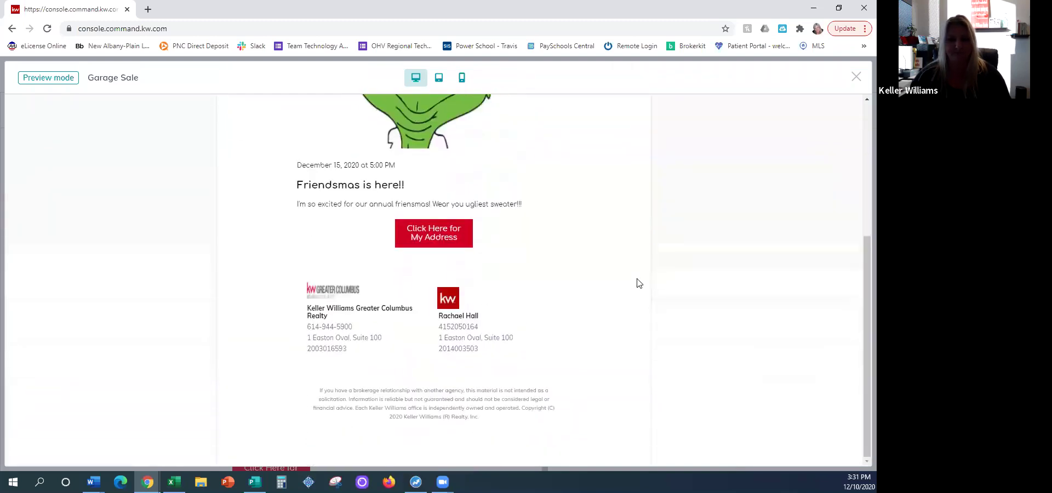
Step: Compare the Garage Sale email's preview with its editing layout, from the legal header down to the legal footer
{"action": "scroll", "coordinate": [614, 276], "scroll_direction": "up", "scroll_amount": 4}
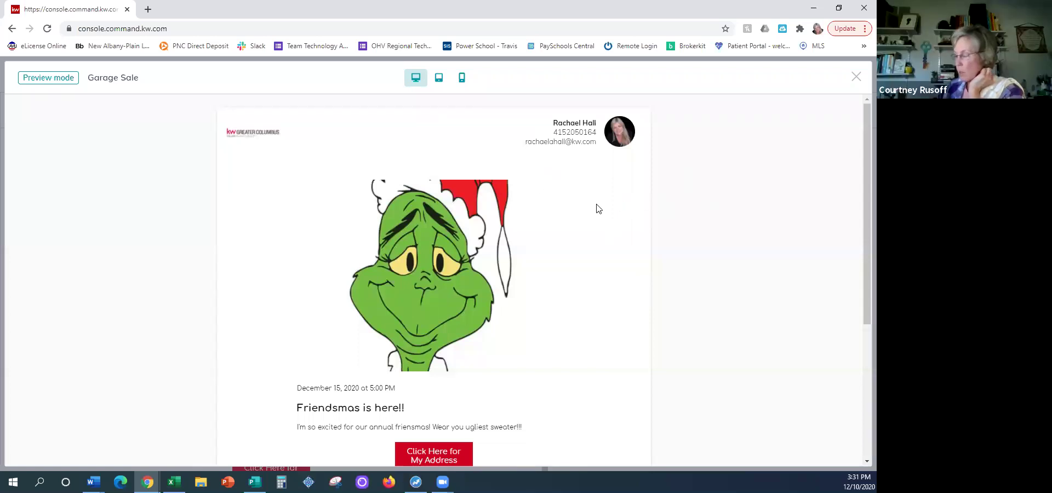
{"action": "left_click", "coordinate": [857, 76]}
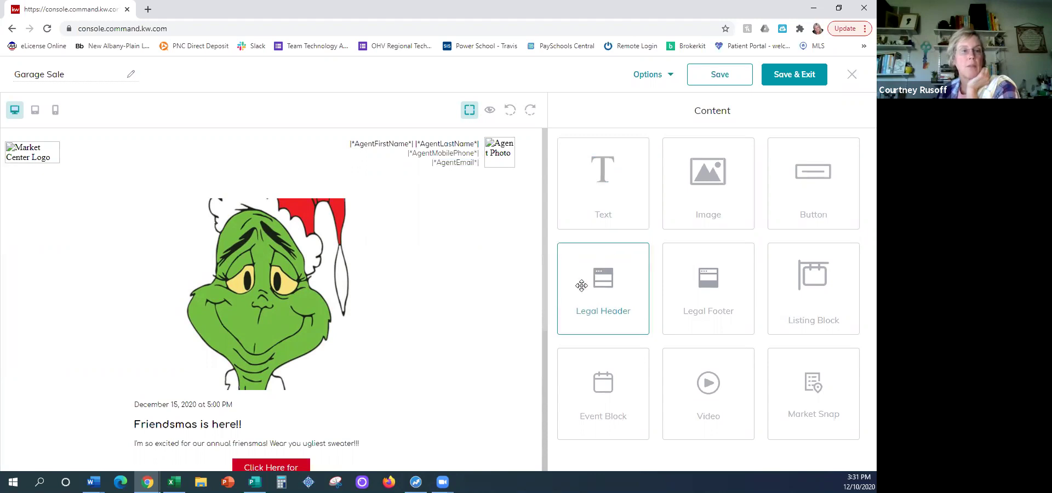
{"action": "scroll", "coordinate": [423, 282], "scroll_direction": "down", "scroll_amount": 4}
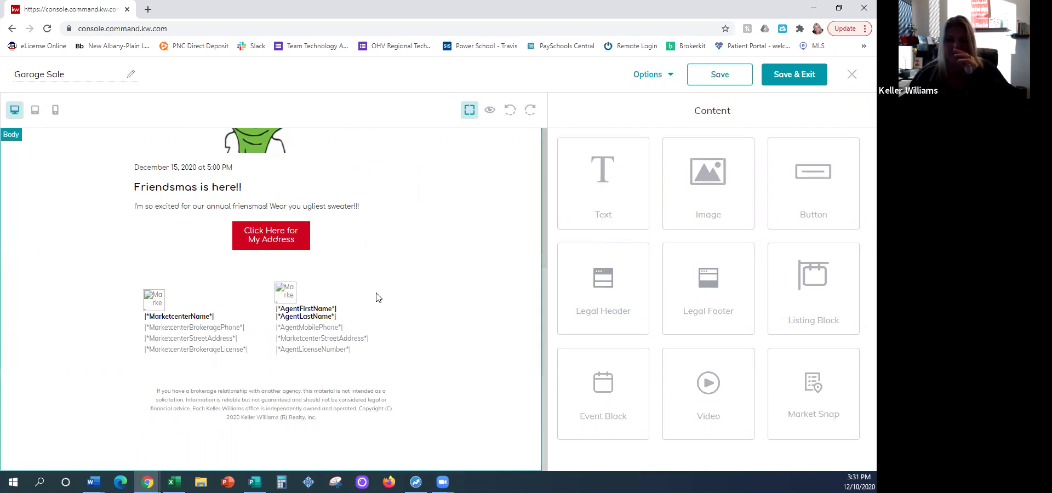
{"action": "scroll", "coordinate": [445, 315], "scroll_direction": "up", "scroll_amount": 5}
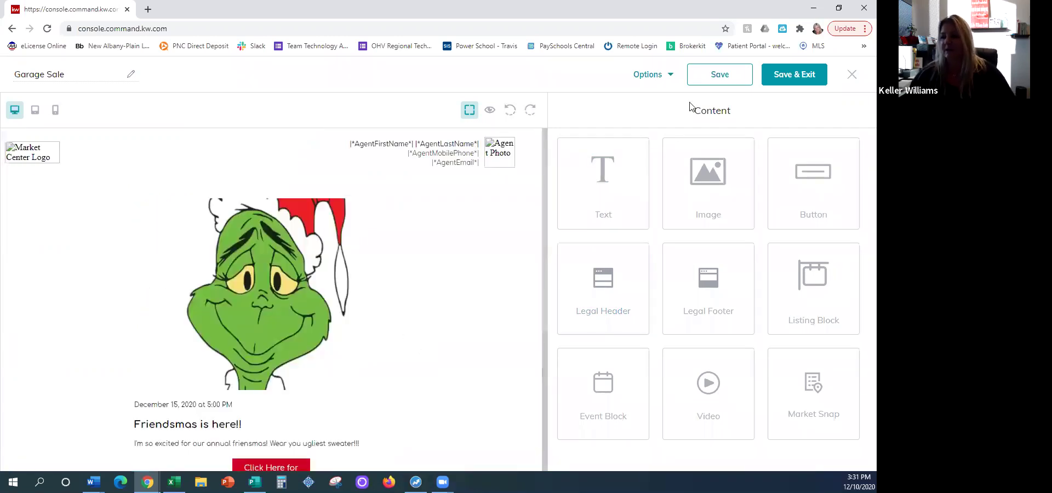
{"action": "left_click", "coordinate": [646, 76]}
{"action": "left_click", "coordinate": [647, 108]}
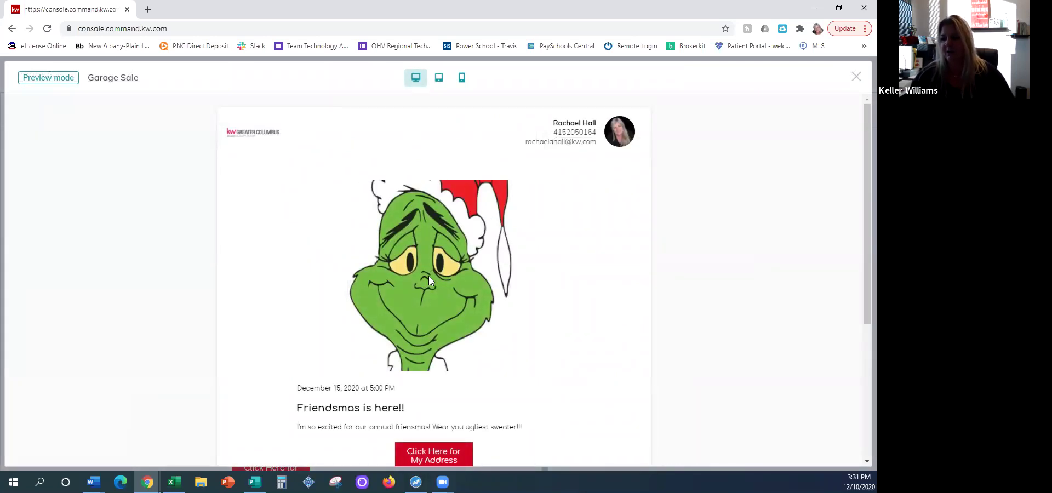
{"action": "left_click", "coordinate": [855, 77]}
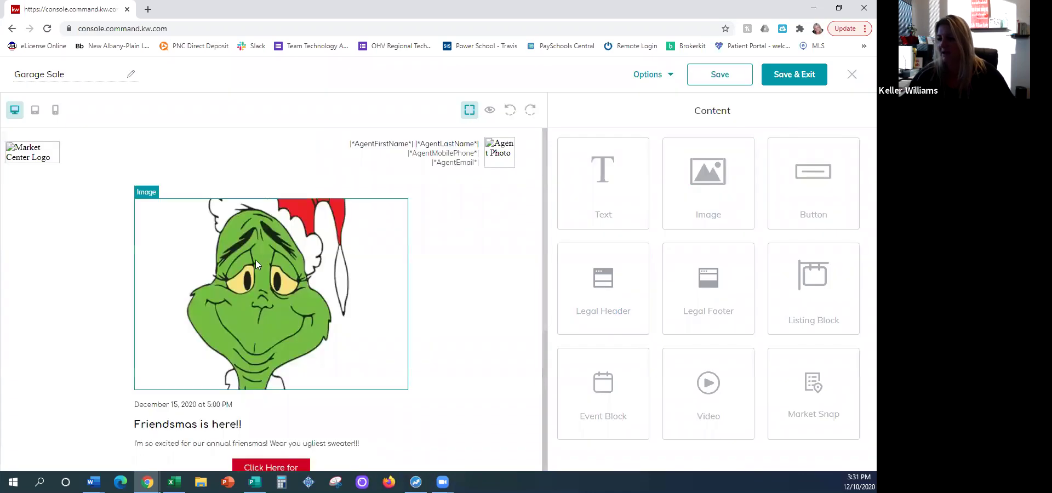
Step: Resize the event block's image to 450 px wide and 250 px high and apply the edit
{"action": "left_click", "coordinate": [400, 192]}
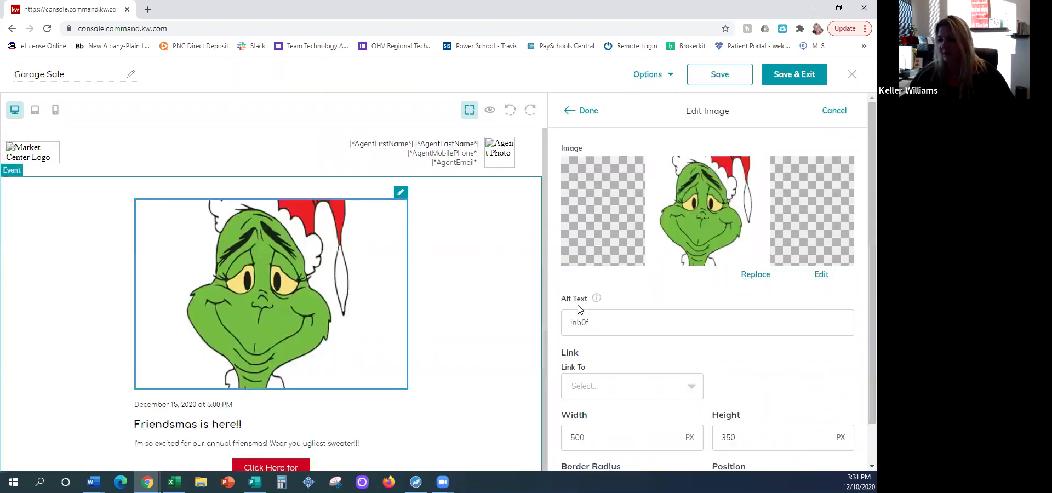
{"action": "scroll", "coordinate": [690, 312], "scroll_direction": "down", "scroll_amount": 1}
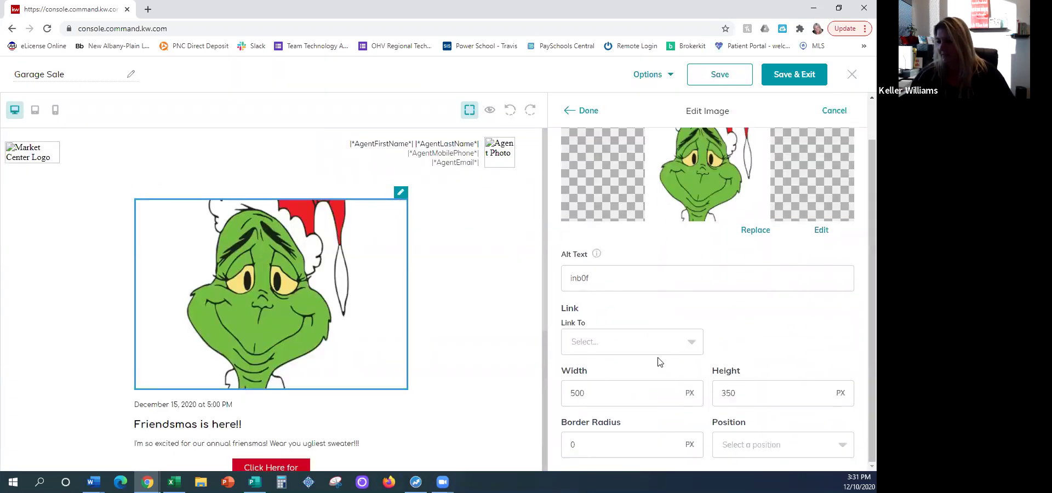
{"action": "left_click_drag", "start_coordinate": [623, 395], "coordinate": [559, 395]}
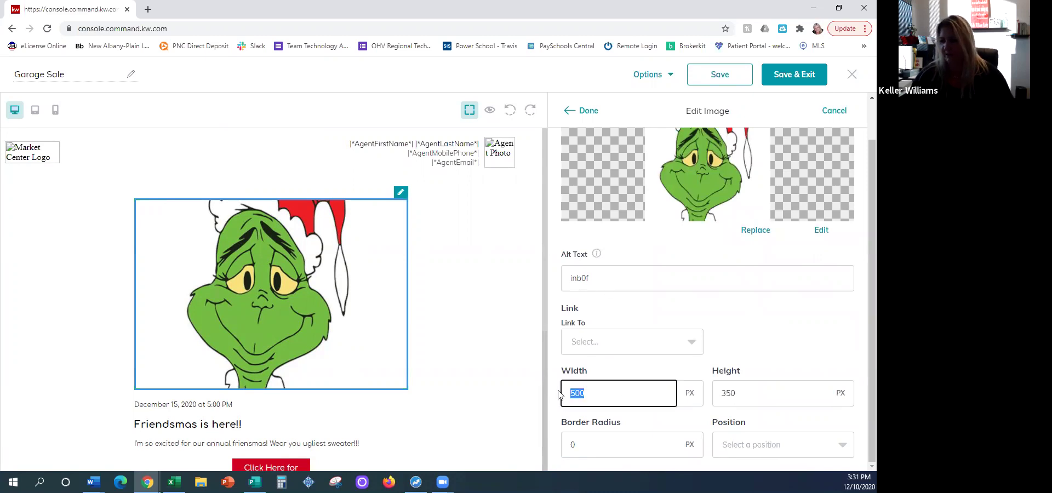
{"action": "type", "text": "4"}
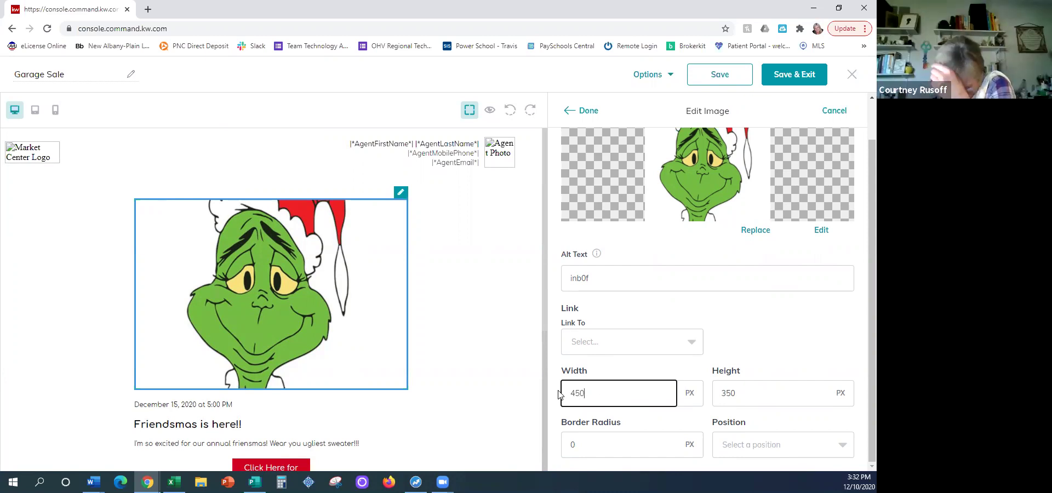
{"action": "left_click_drag", "start_coordinate": [769, 389], "coordinate": [707, 397]}
{"action": "type", "text": "2"}
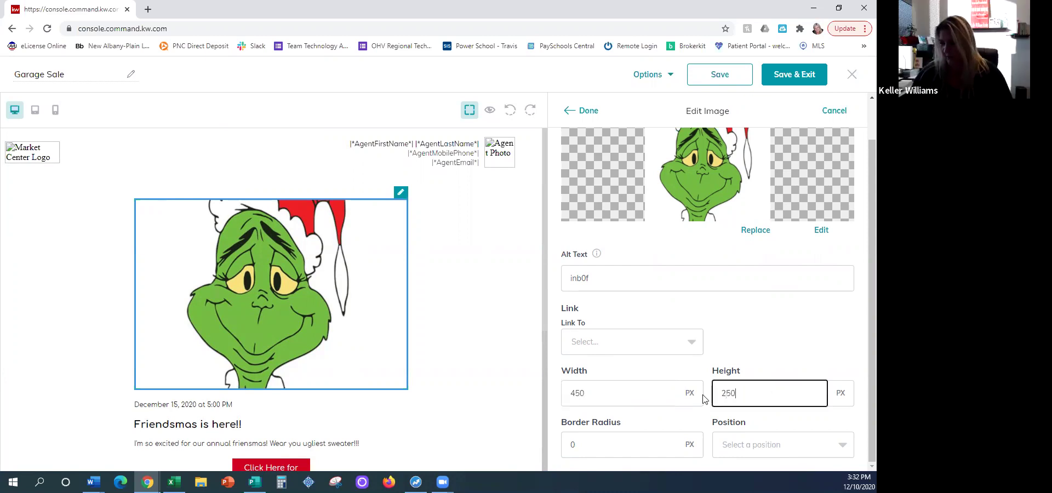
{"action": "left_click", "coordinate": [775, 317]}
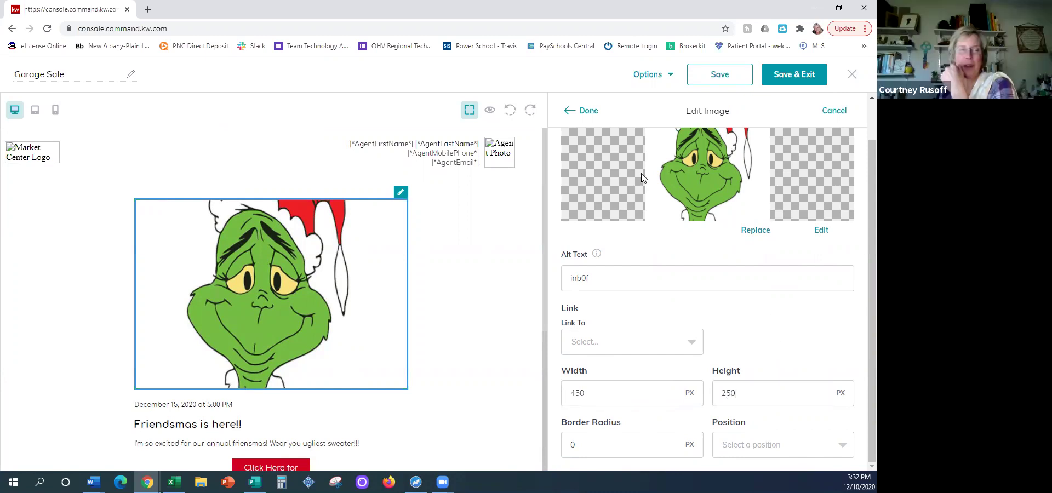
{"action": "left_click", "coordinate": [585, 114]}
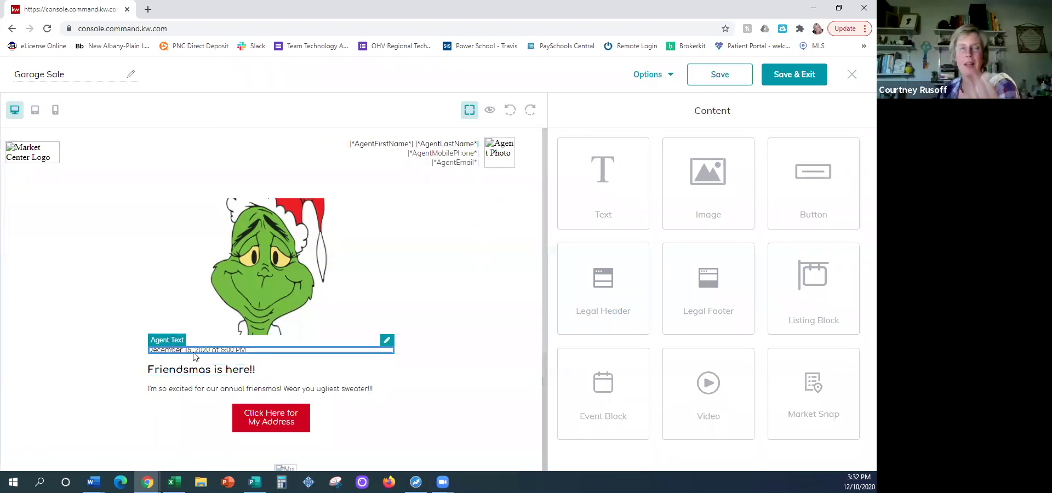
Step: Center the event's date and time line and the "Friendsmas is here!!" heading below the image
{"action": "left_click", "coordinate": [388, 341]}
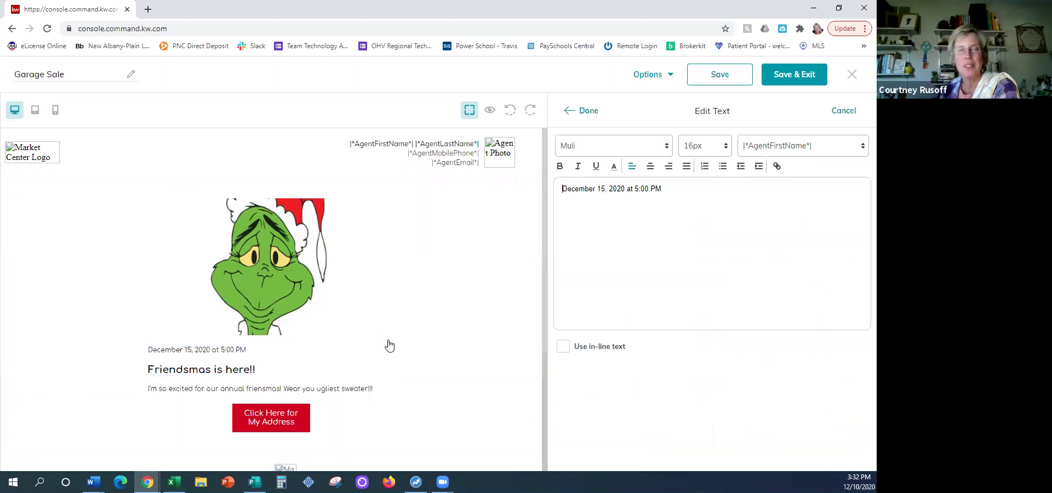
{"action": "left_click", "coordinate": [650, 168]}
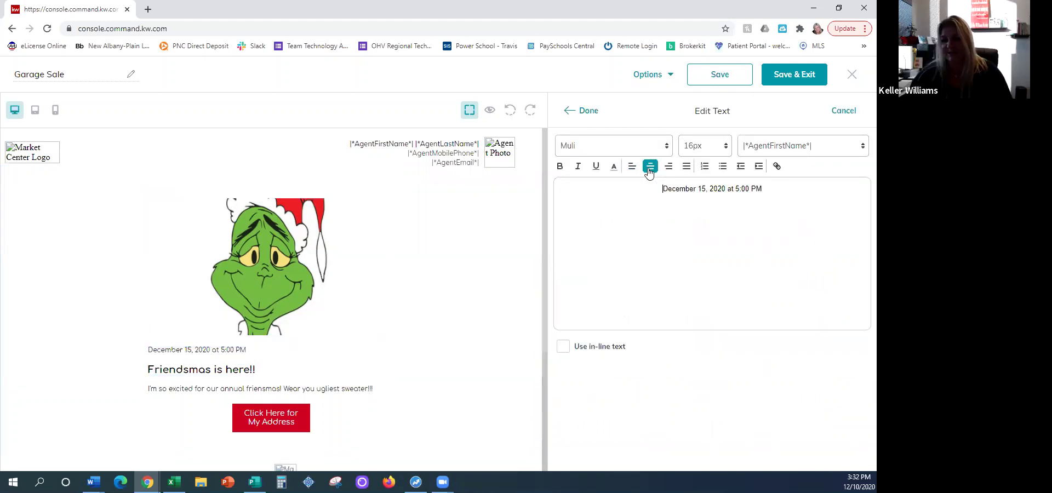
{"action": "left_click", "coordinate": [600, 118]}
{"action": "left_click", "coordinate": [249, 373]}
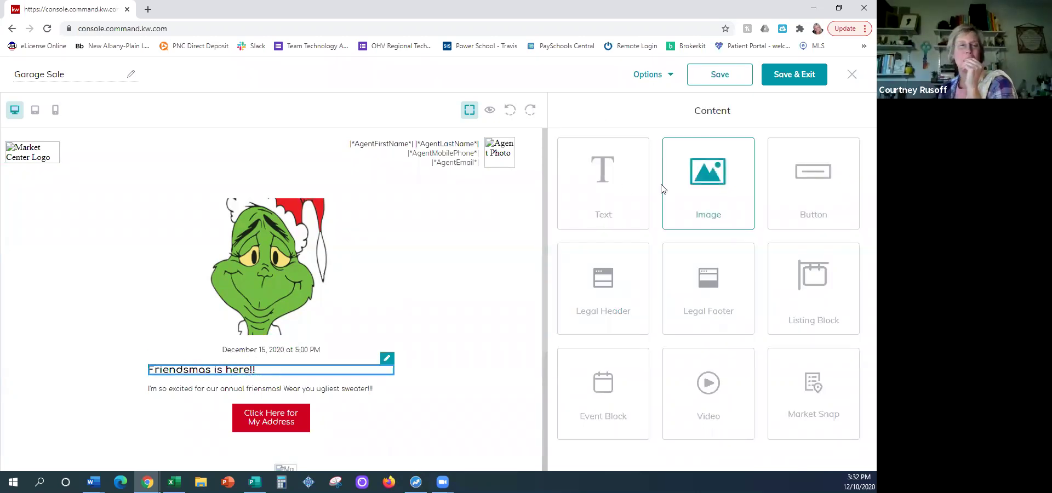
{"action": "left_click", "coordinate": [651, 166]}
{"action": "left_click", "coordinate": [599, 118]}
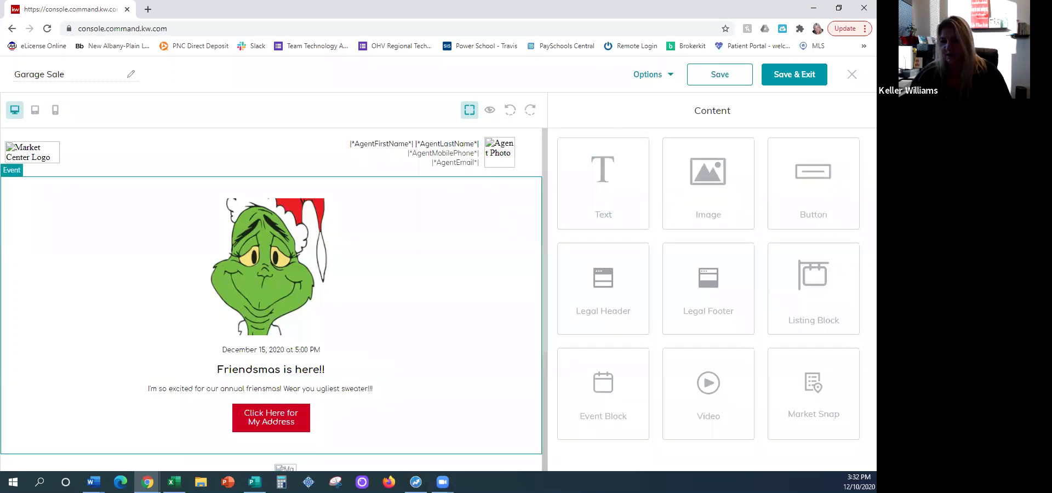
Step: Preview the Garage Sale email and check the resized image and centered text down to the legal footer
{"action": "left_click", "coordinate": [647, 75]}
{"action": "left_click", "coordinate": [646, 107]}
{"action": "scroll", "coordinate": [724, 281], "scroll_direction": "down", "scroll_amount": 3}
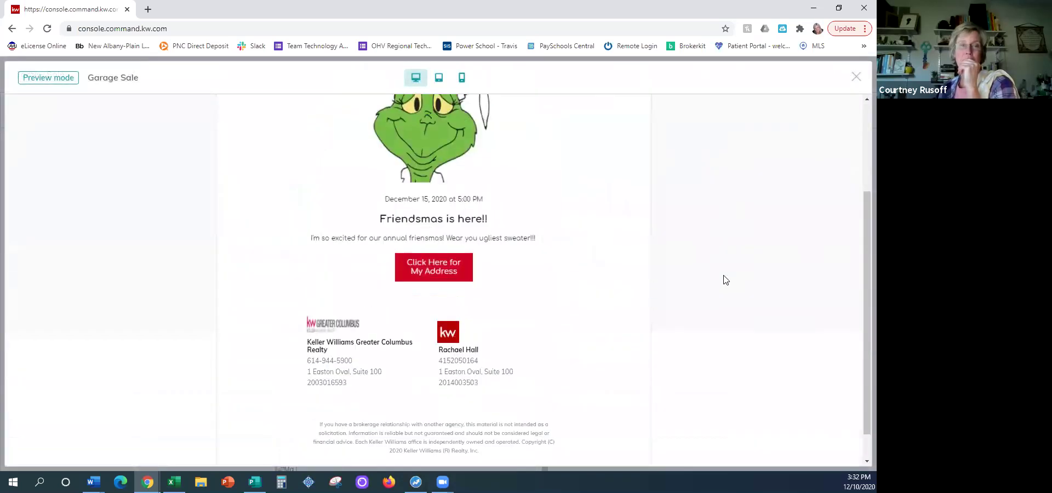
{"action": "scroll", "coordinate": [724, 281], "scroll_direction": "up", "scroll_amount": 2}
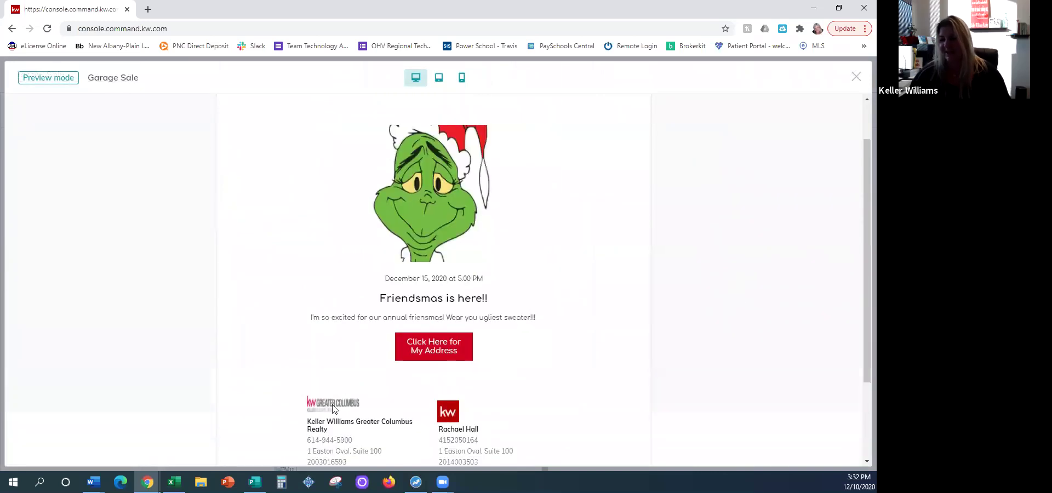
{"action": "scroll", "coordinate": [548, 331], "scroll_direction": "up", "scroll_amount": 1}
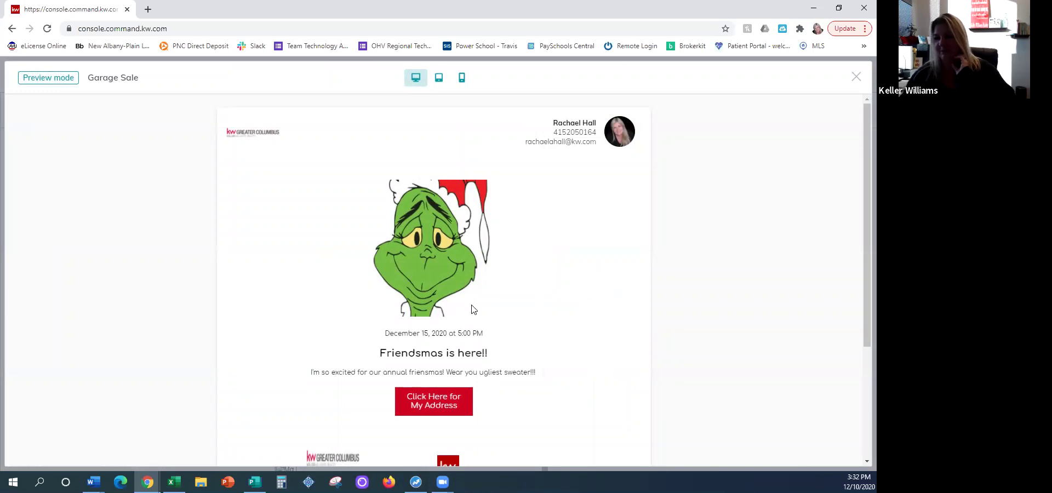
{"action": "left_click", "coordinate": [856, 77]}
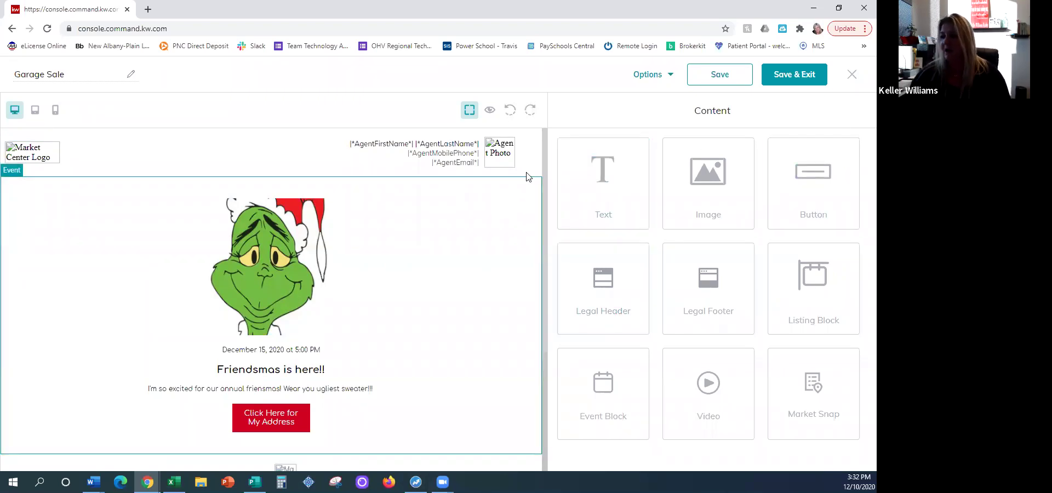
Step: Go over the event block's image, date line and button, and exit the Garage Sale email, discarding its changes
{"action": "left_click", "coordinate": [290, 261]}
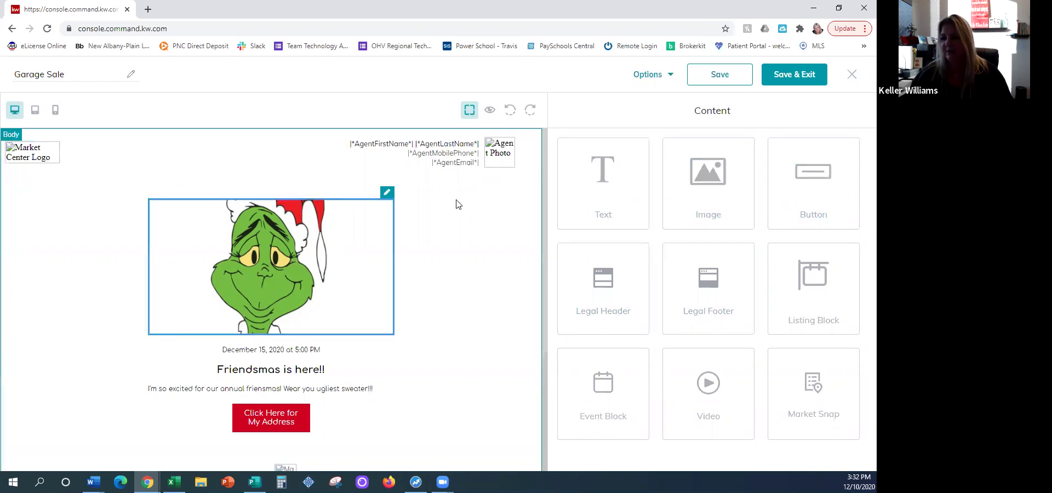
{"action": "left_click", "coordinate": [274, 349]}
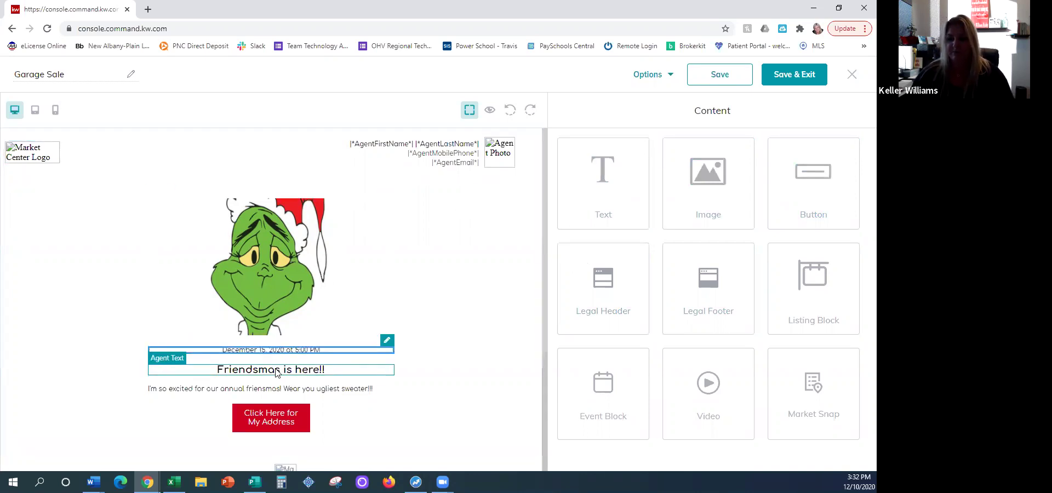
{"action": "left_click", "coordinate": [274, 422]}
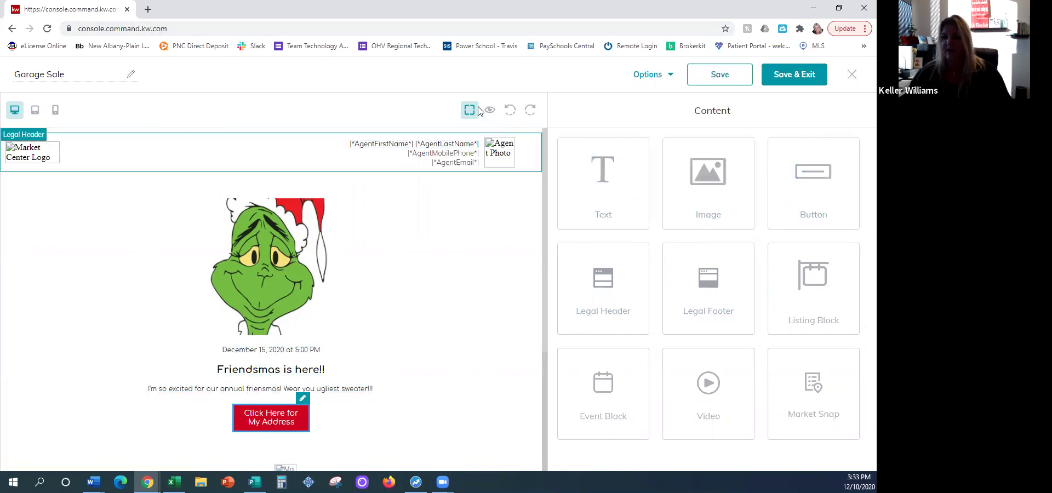
{"action": "left_click", "coordinate": [807, 81]}
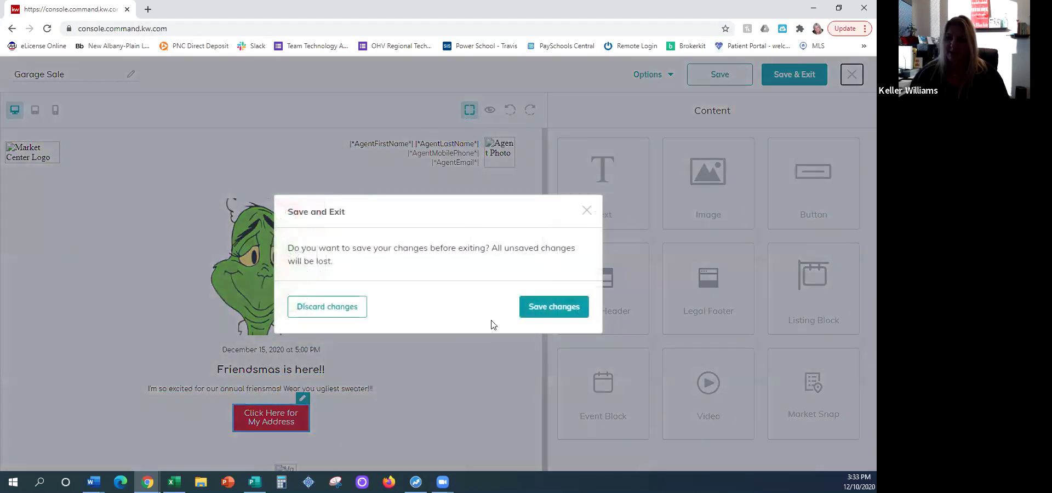
{"action": "left_click", "coordinate": [329, 314]}
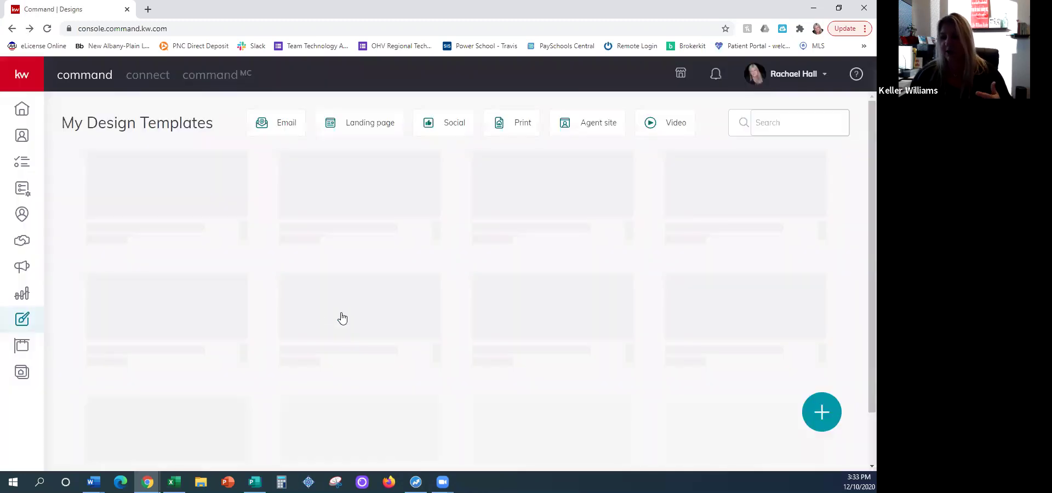
Step: Create a new email design from the KWRI template "Classic - Happy Holidays"
{"action": "left_click", "coordinate": [825, 419]}
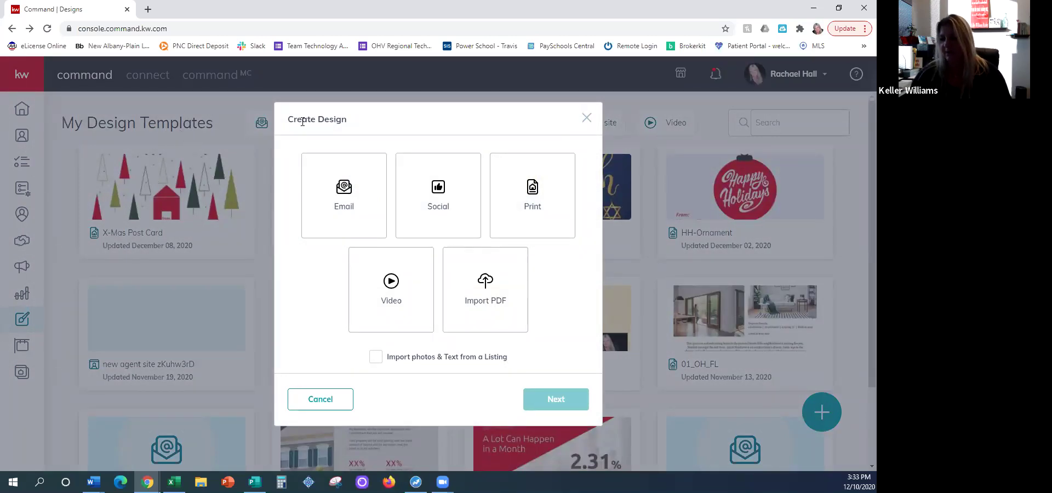
{"action": "left_click", "coordinate": [346, 179]}
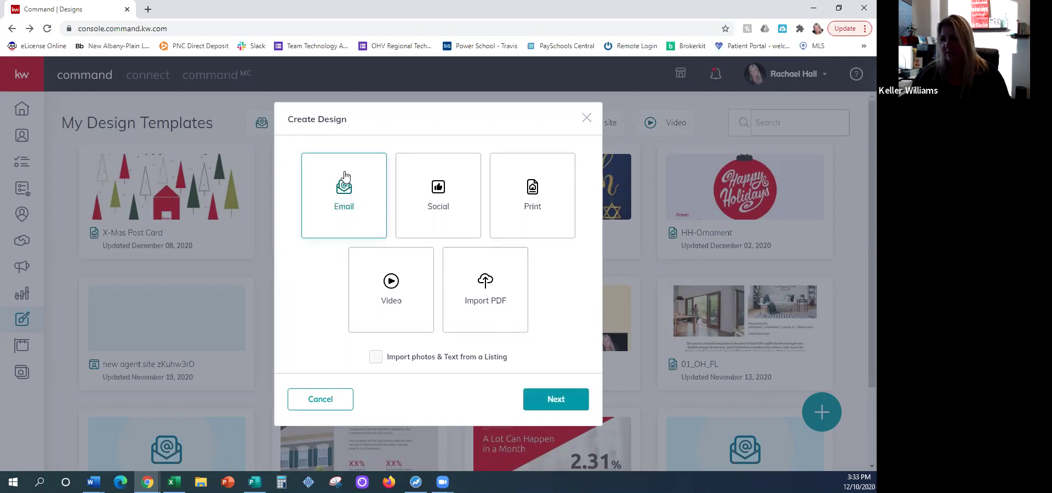
{"action": "left_click", "coordinate": [543, 397]}
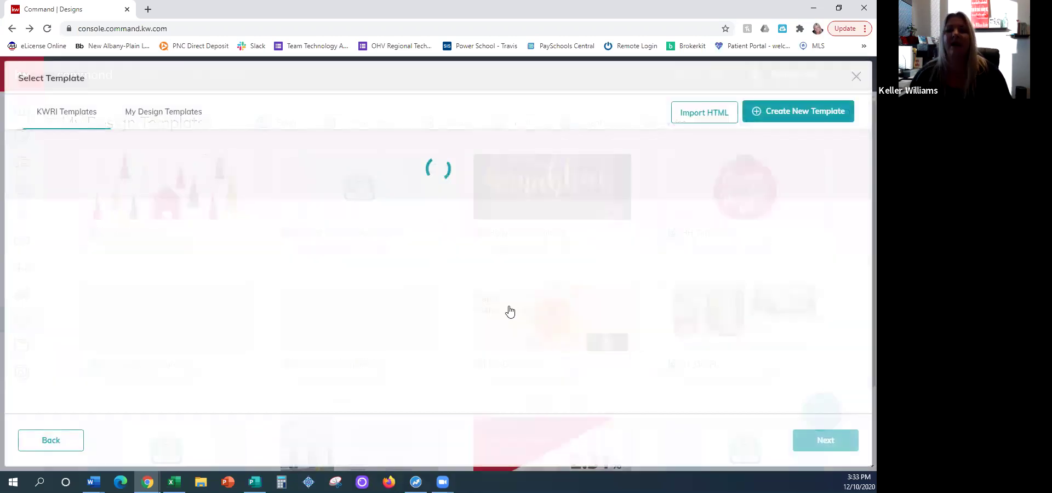
{"action": "scroll", "coordinate": [582, 223], "scroll_direction": "down", "scroll_amount": 2}
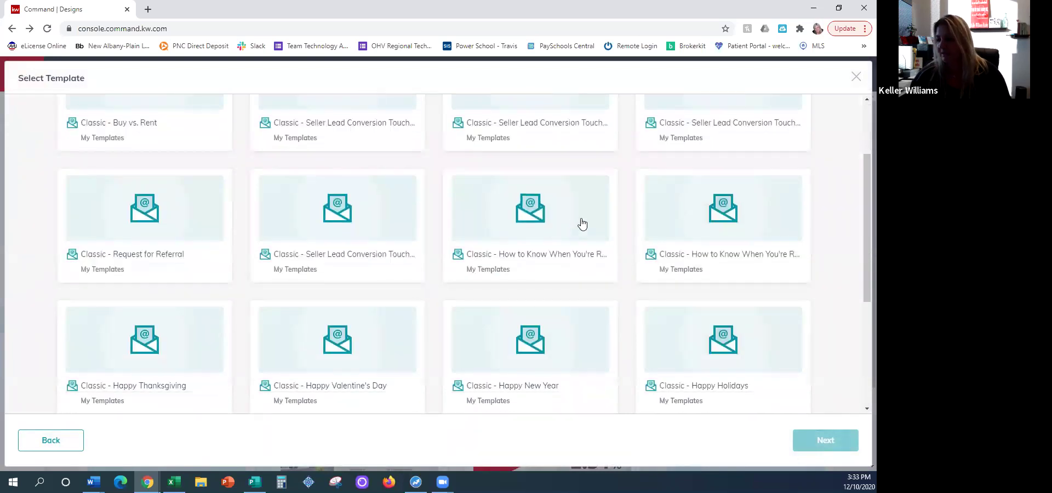
{"action": "scroll", "coordinate": [583, 224], "scroll_direction": "down", "scroll_amount": 2}
{"action": "left_click", "coordinate": [718, 259]}
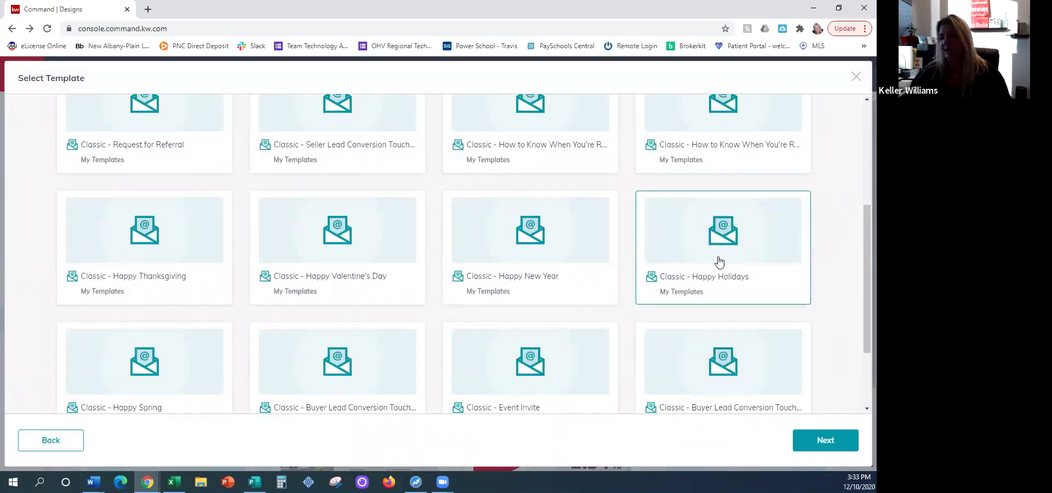
{"action": "left_click", "coordinate": [825, 442]}
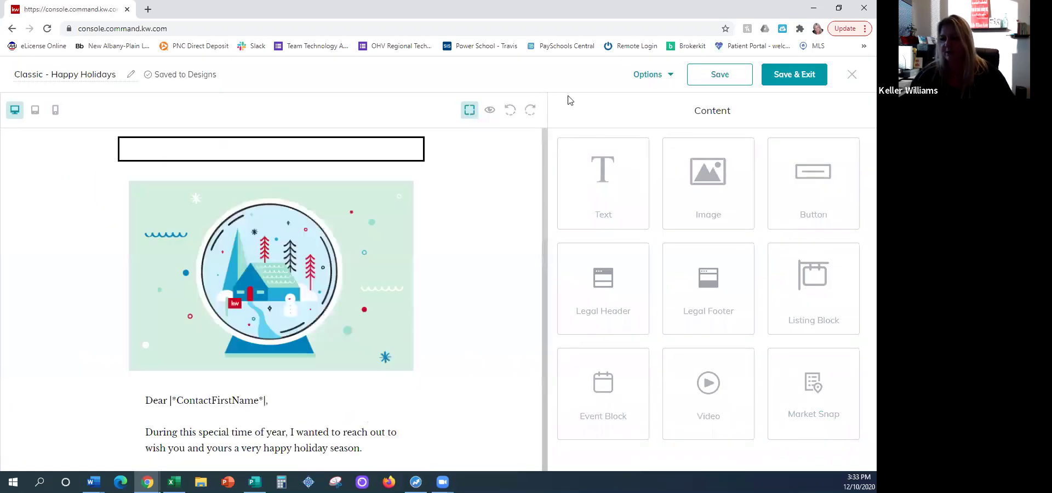
Step: Review the Happy Holidays email's greeting text, contact section and legal footer
{"action": "scroll", "coordinate": [493, 322], "scroll_direction": "down", "scroll_amount": 3}
{"action": "scroll", "coordinate": [494, 250], "scroll_direction": "down", "scroll_amount": 2}
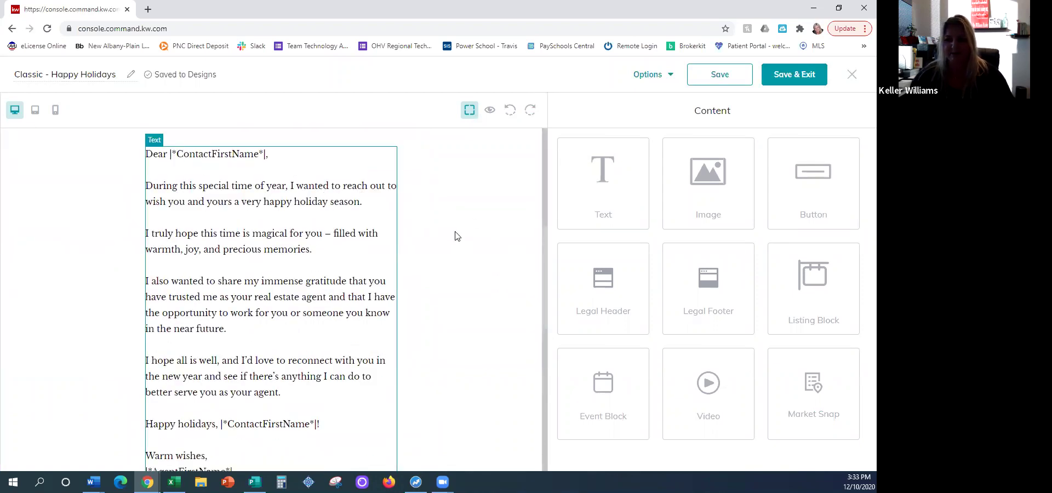
{"action": "scroll", "coordinate": [500, 275], "scroll_direction": "down", "scroll_amount": 1}
{"action": "scroll", "coordinate": [499, 276], "scroll_direction": "up", "scroll_amount": 3}
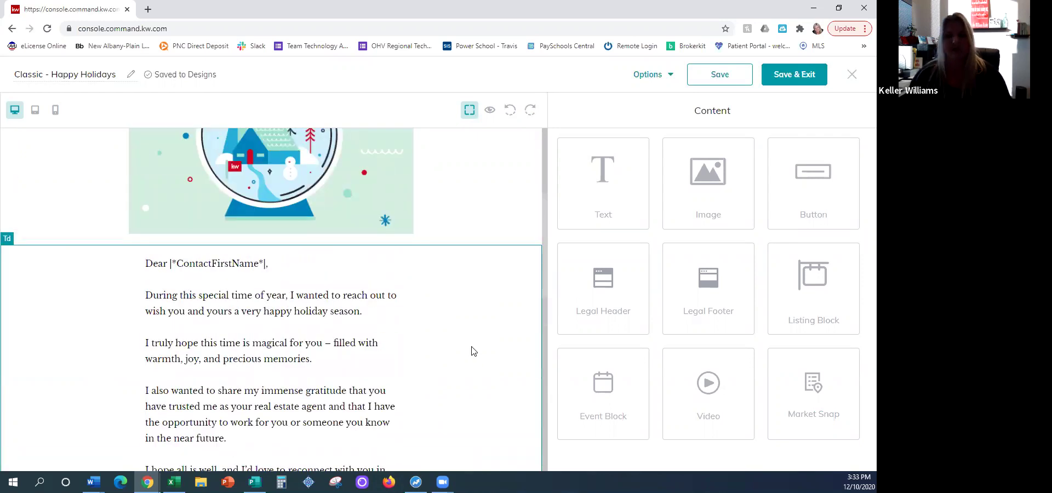
{"action": "scroll", "coordinate": [476, 343], "scroll_direction": "down", "scroll_amount": 2}
{"action": "scroll", "coordinate": [476, 324], "scroll_direction": "down", "scroll_amount": 6}
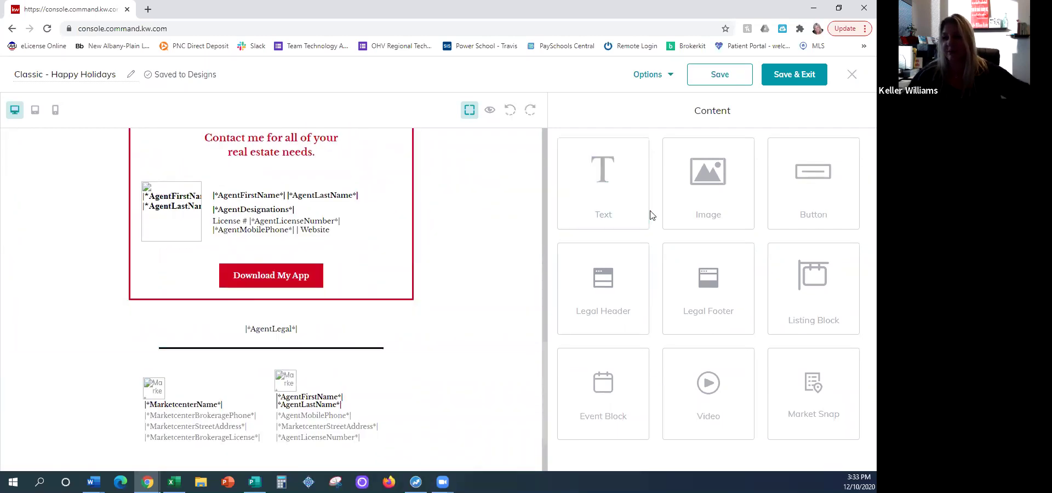
Step: Preview the Happy Holidays email, check the filled-in agent and market center details down to the footer, and close the preview
{"action": "scroll", "coordinate": [445, 371], "scroll_direction": "up", "scroll_amount": 8}
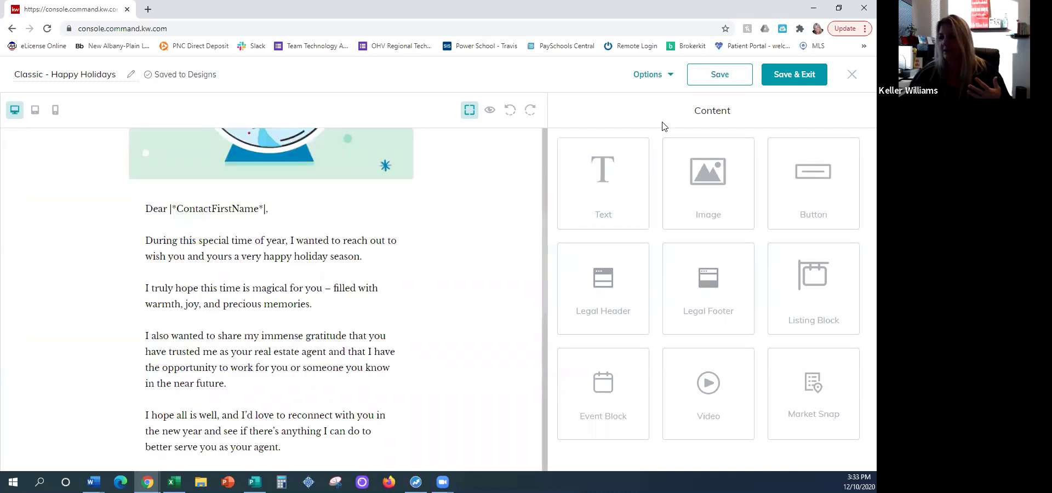
{"action": "left_click", "coordinate": [652, 77]}
{"action": "left_click", "coordinate": [651, 108]}
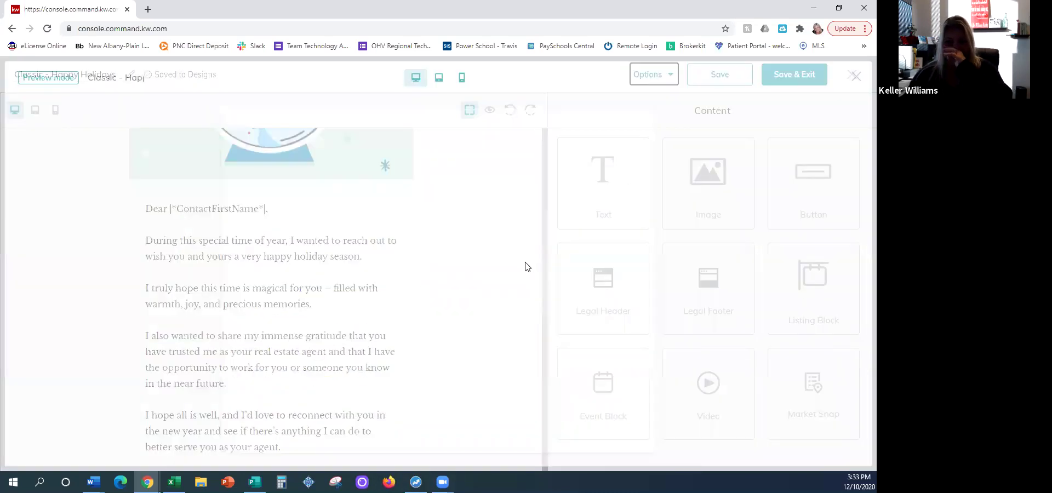
{"action": "scroll", "coordinate": [550, 274], "scroll_direction": "down", "scroll_amount": 10}
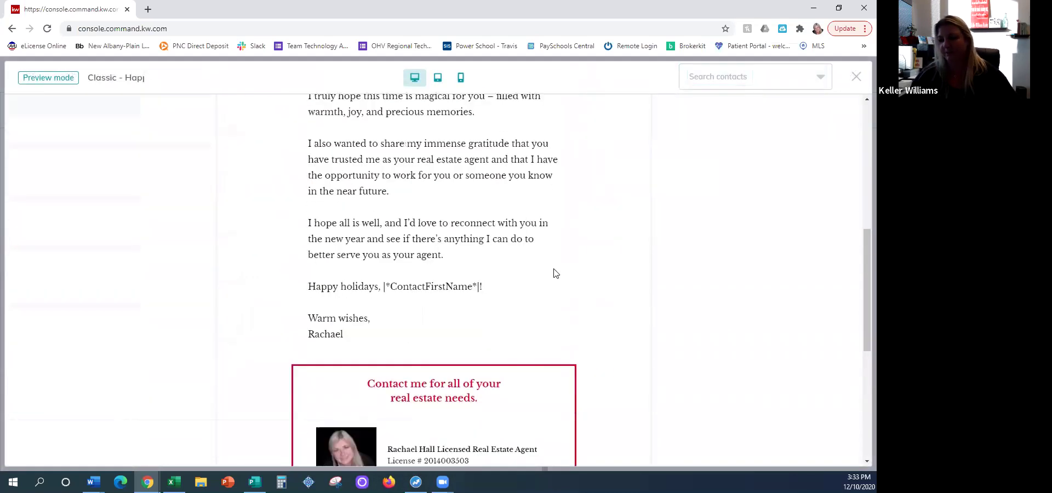
{"action": "scroll", "coordinate": [556, 272], "scroll_direction": "down", "scroll_amount": 4}
{"action": "scroll", "coordinate": [557, 286], "scroll_direction": "up", "scroll_amount": 4}
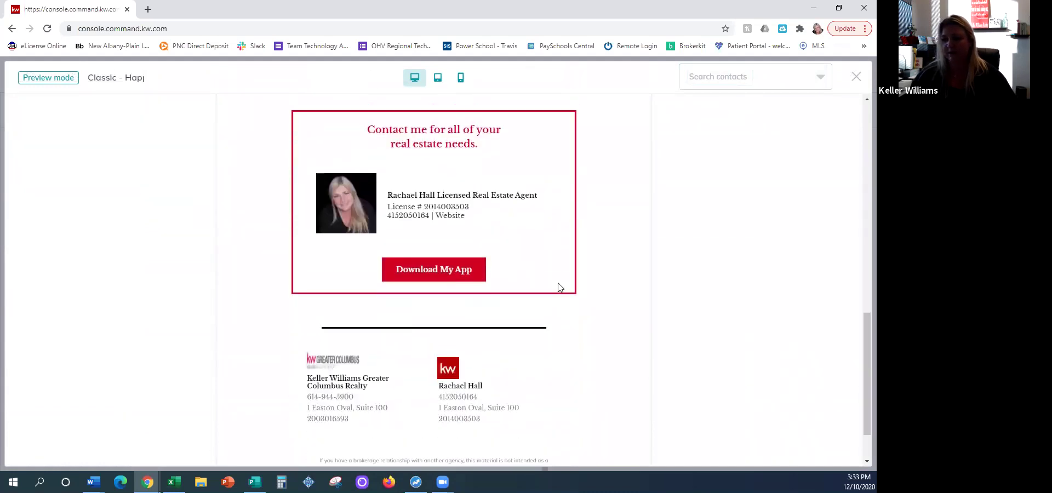
{"action": "scroll", "coordinate": [560, 284], "scroll_direction": "up", "scroll_amount": 10}
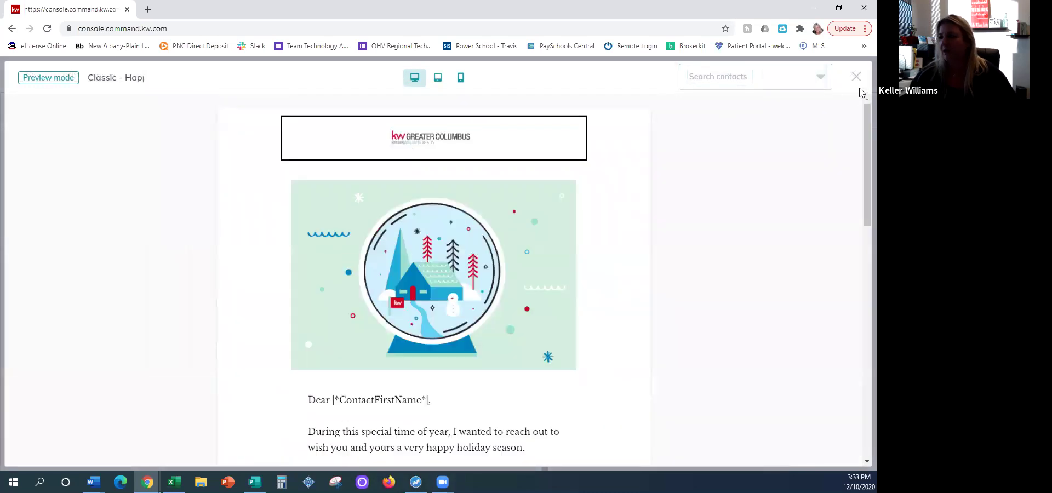
{"action": "left_click", "coordinate": [856, 78]}
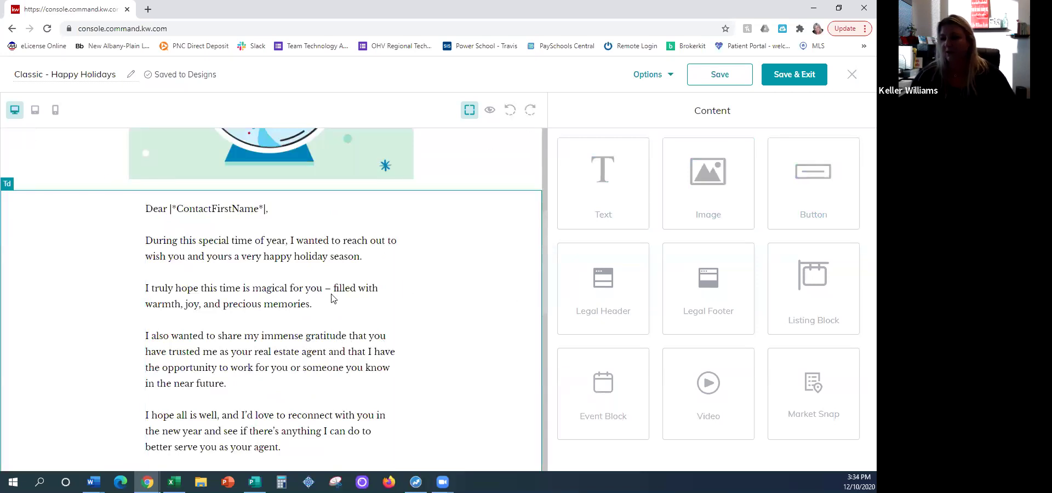
Step: Delete the email's letter text block and place a new text block between the snow globe image and the contact section
{"action": "left_click", "coordinate": [288, 316]}
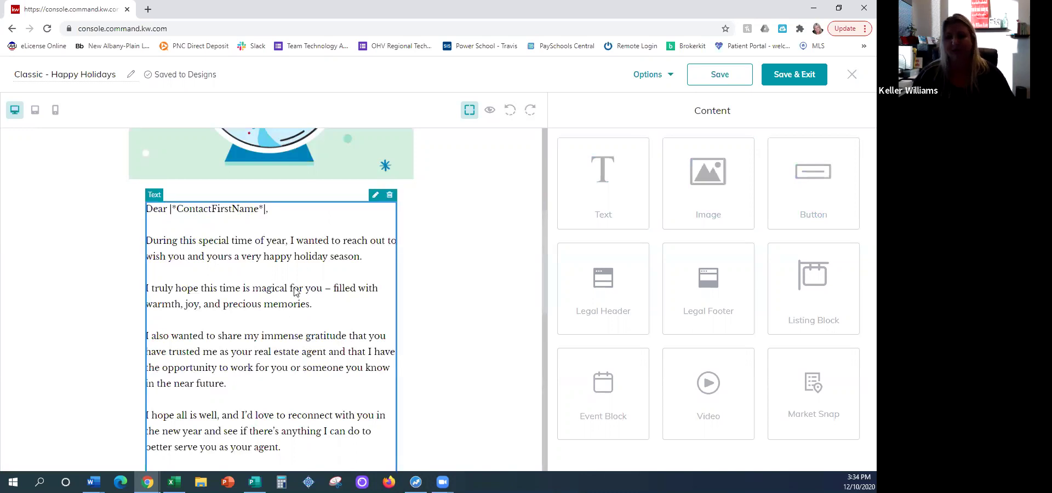
{"action": "left_click", "coordinate": [376, 195]}
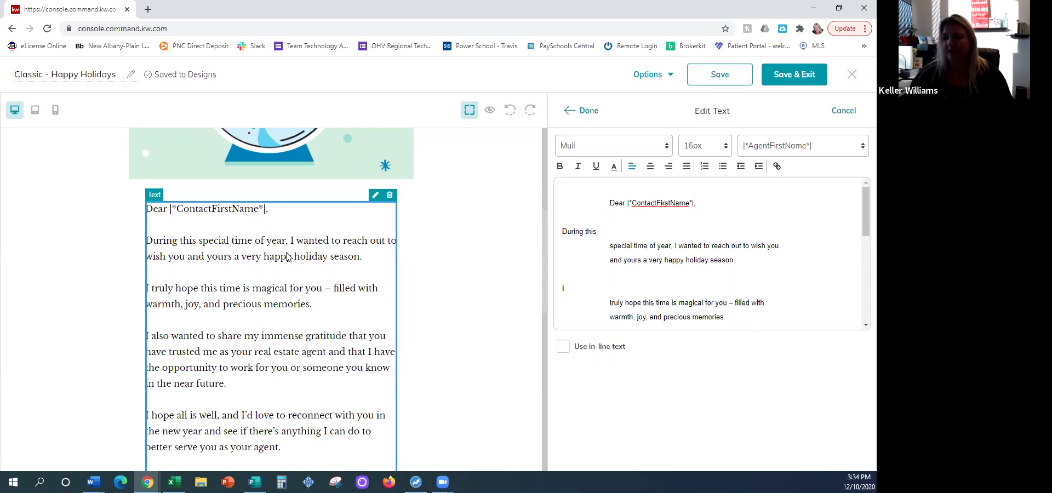
{"action": "scroll", "coordinate": [499, 312], "scroll_direction": "down", "scroll_amount": 3}
{"action": "scroll", "coordinate": [418, 188], "scroll_direction": "up", "scroll_amount": 4}
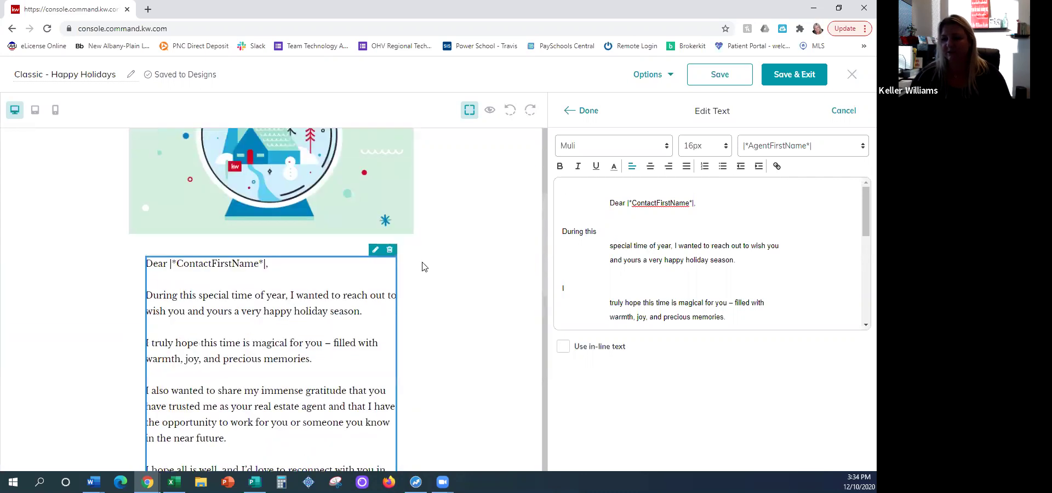
{"action": "left_click", "coordinate": [389, 250]}
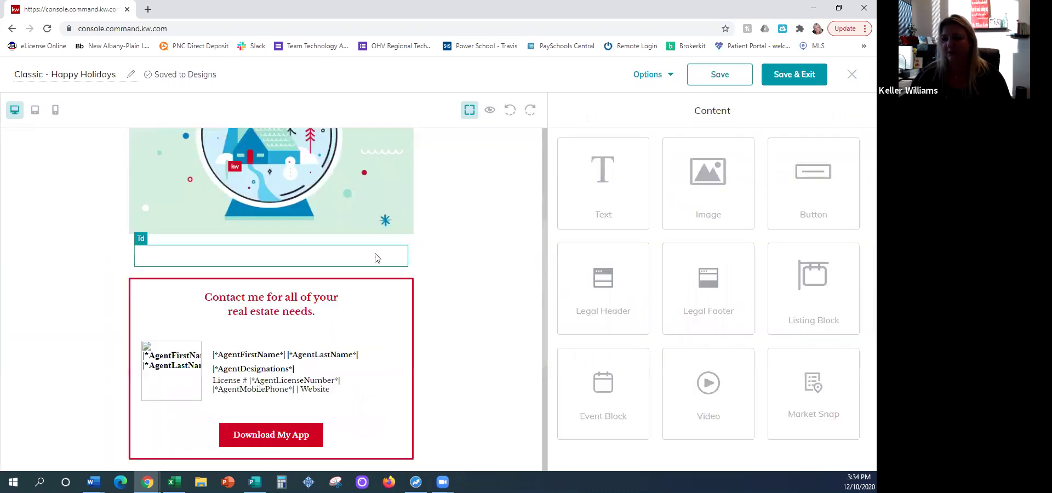
{"action": "left_click_drag", "start_coordinate": [607, 185], "coordinate": [468, 286]}
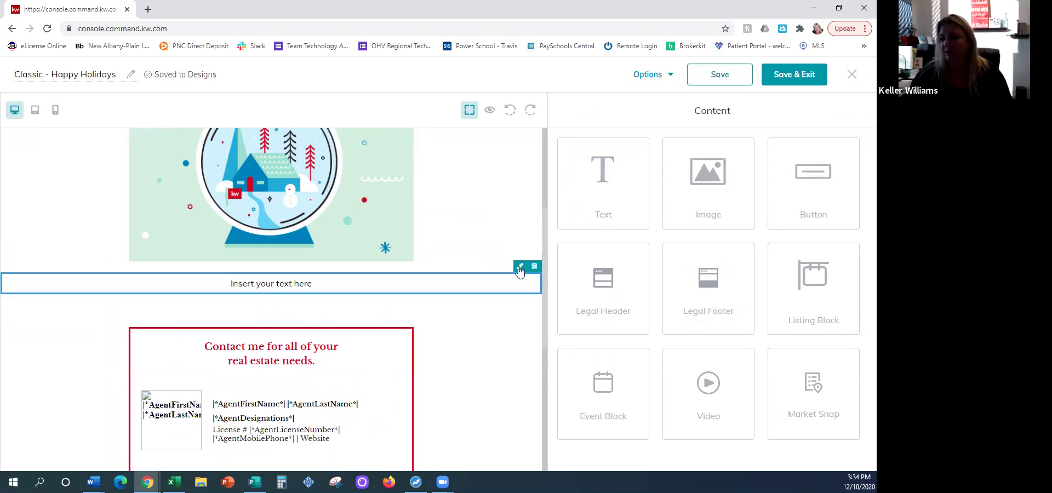
Step: Replace the new text block's placeholder with the greeting "Dear |*ContactFirstName*|," using the contact first name merge field, and apply it
{"action": "left_click", "coordinate": [520, 266]}
{"action": "left_click_drag", "start_coordinate": [620, 201], "coordinate": [570, 196]}
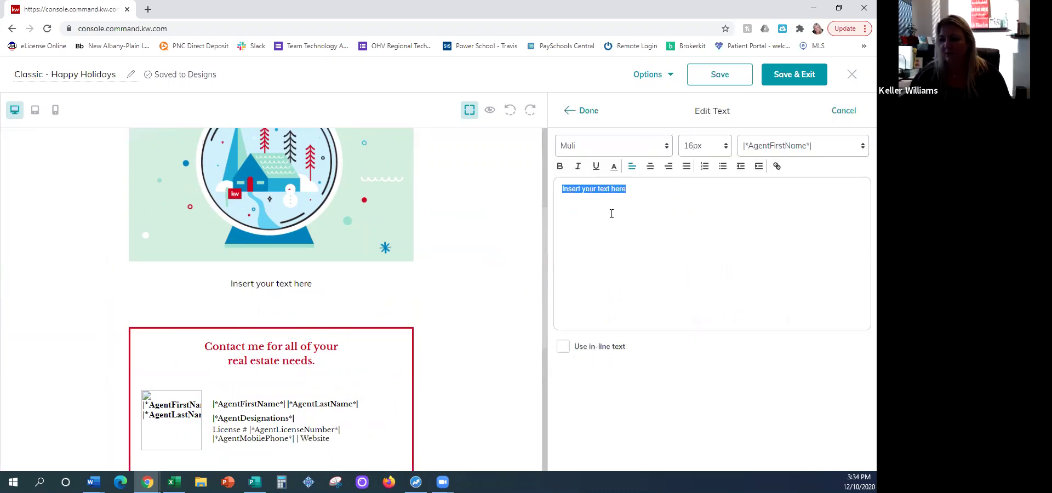
{"action": "type", "text": "Dear"}
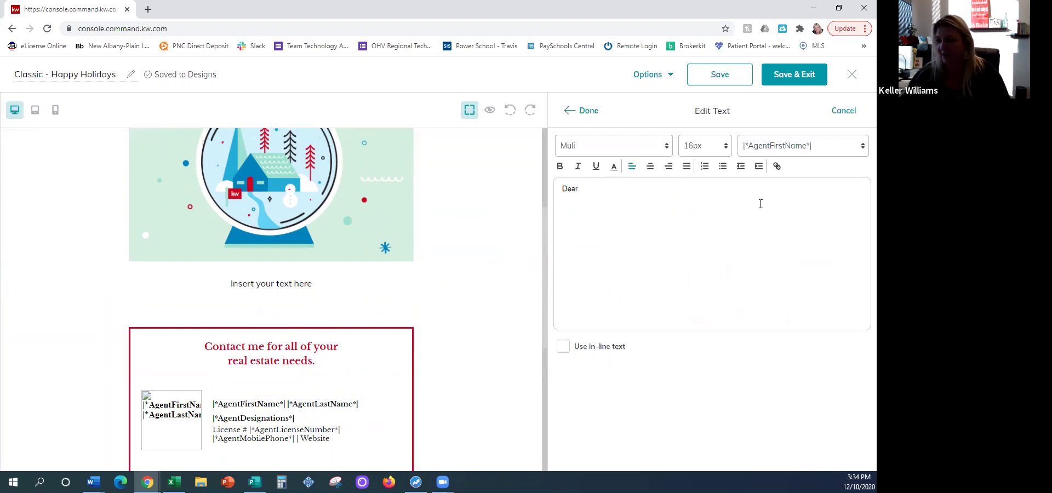
{"action": "left_click", "coordinate": [778, 149]}
{"action": "scroll", "coordinate": [789, 251], "scroll_direction": "down", "scroll_amount": 2}
{"action": "scroll", "coordinate": [790, 251], "scroll_direction": "down", "scroll_amount": 5}
{"action": "scroll", "coordinate": [788, 256], "scroll_direction": "down", "scroll_amount": 1}
{"action": "left_click", "coordinate": [790, 186]}
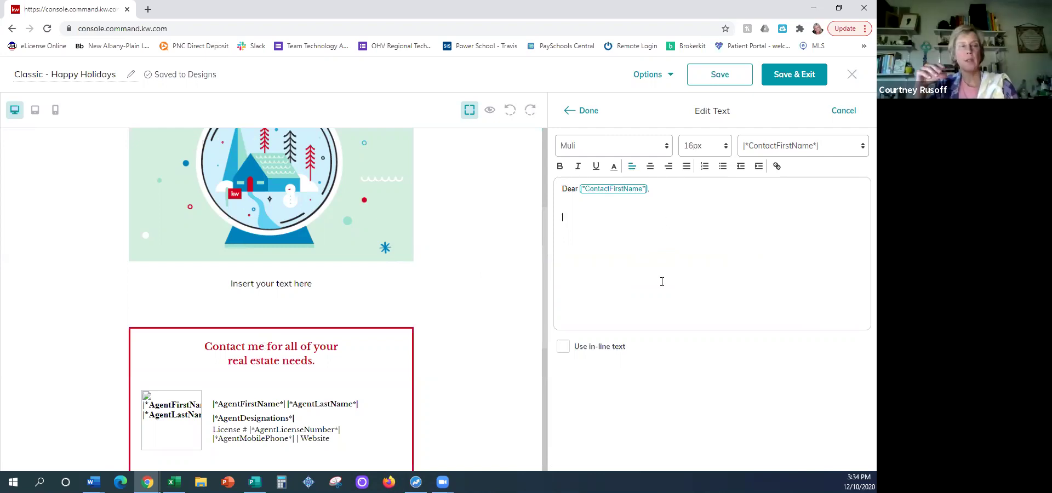
{"action": "left_click", "coordinate": [591, 112]}
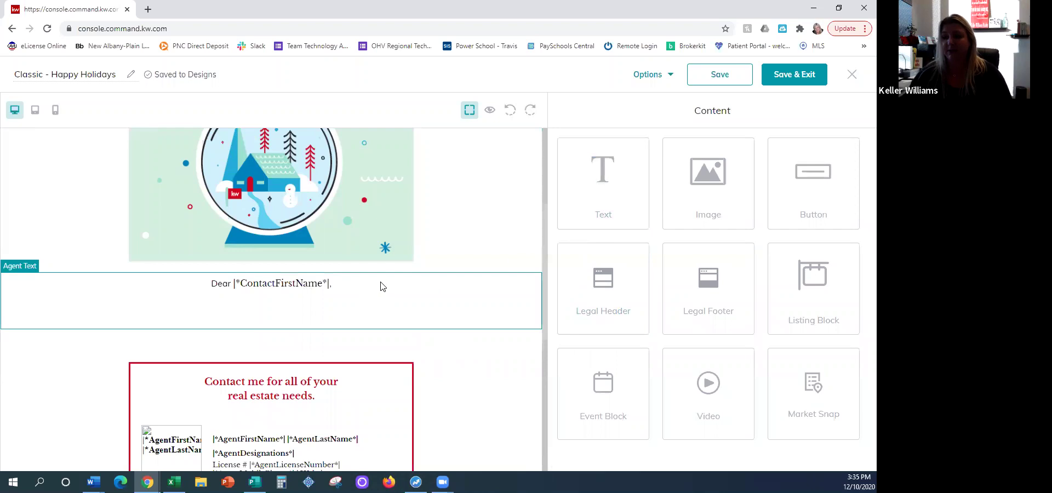
Step: Reopen the greeting text block for editing and insert the |*AgentFirstName*| and |*AgentLastName*| merge fields below the greeting
{"action": "left_click", "coordinate": [520, 266]}
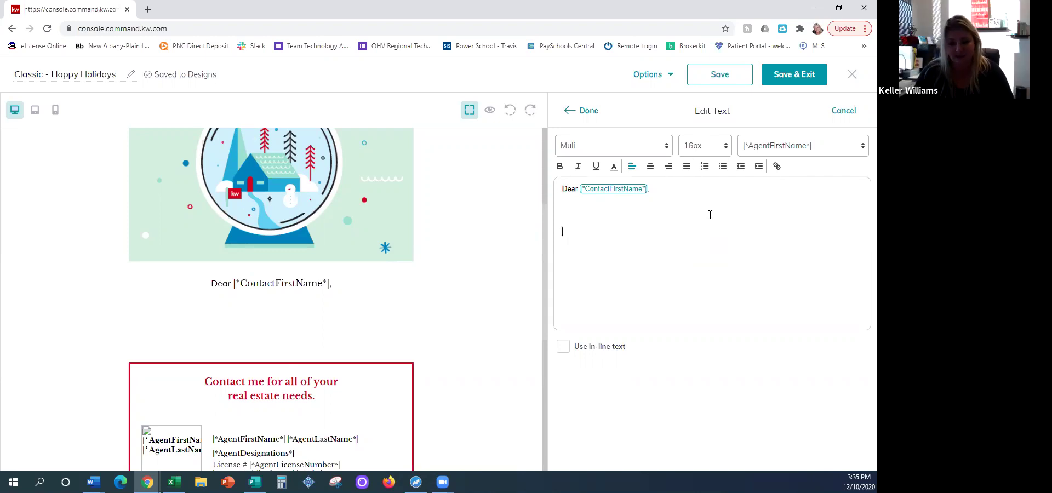
{"action": "left_click", "coordinate": [751, 146]}
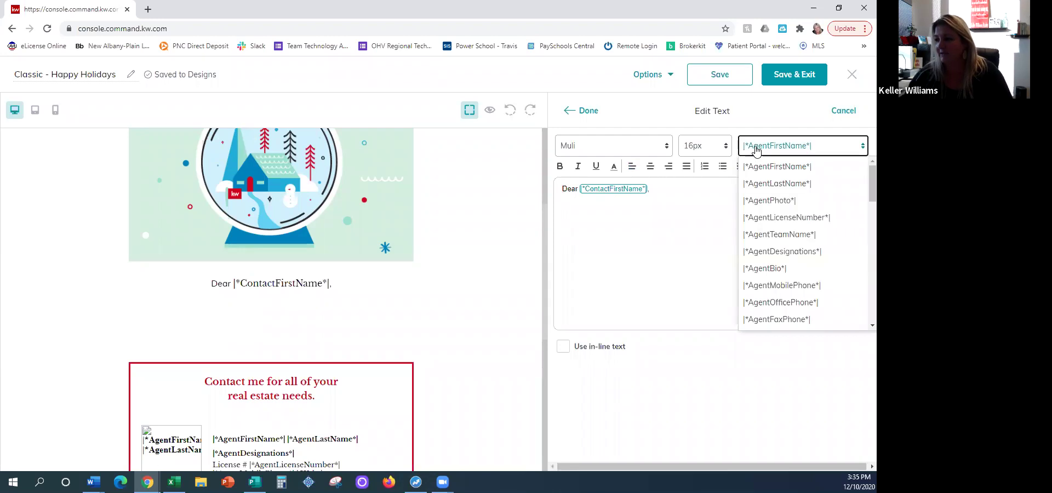
{"action": "left_click", "coordinate": [765, 167]}
{"action": "left_click", "coordinate": [773, 148]}
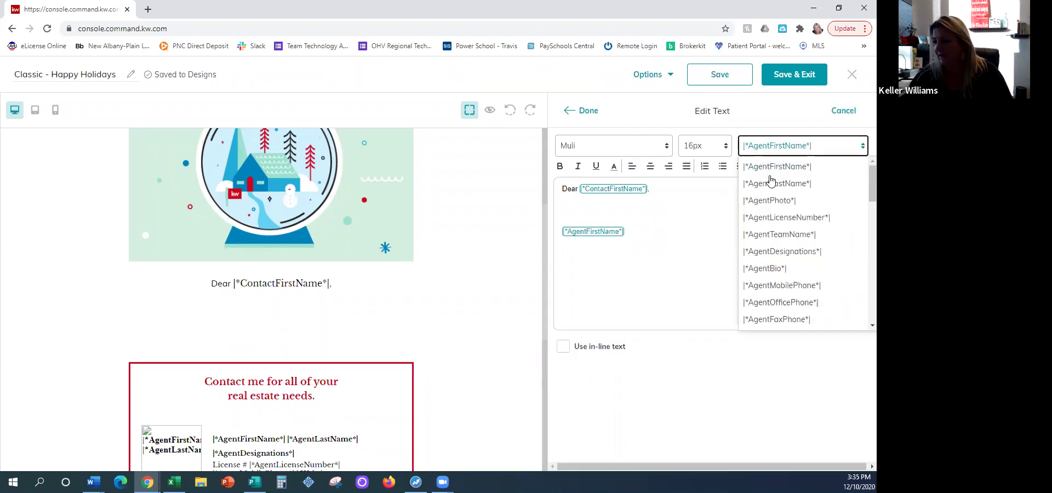
{"action": "left_click", "coordinate": [771, 184]}
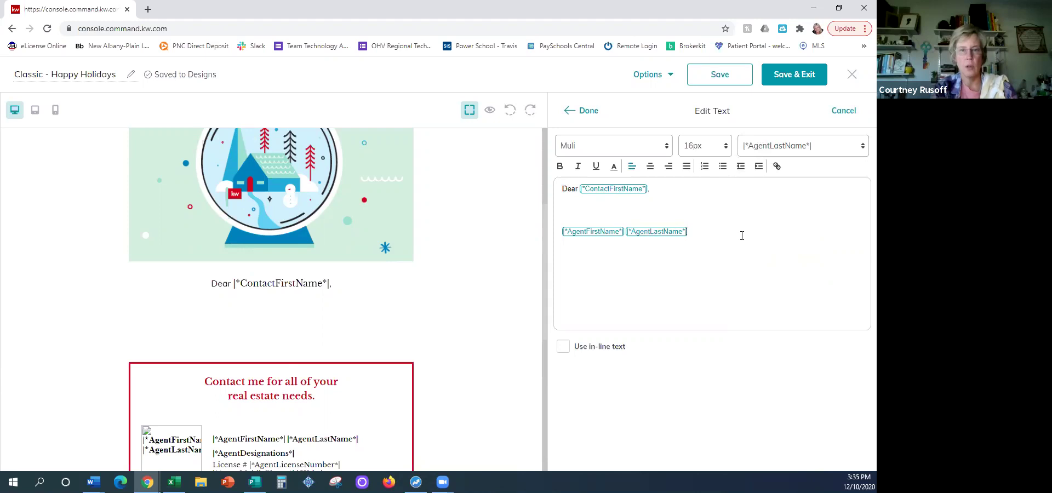
Step: Replace the agent name merge fields with the closing "Sincerely," and the agent's first name, and cancel the text edit
{"action": "key", "text": "BackSpace"}
{"action": "key", "text": "BackSpace"}
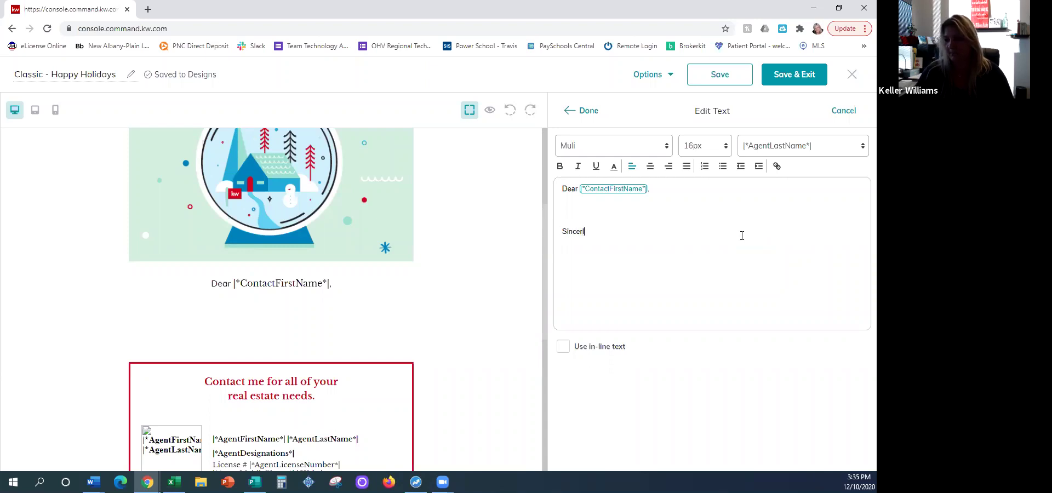
{"action": "key", "text": "BackSpace"}
{"action": "type", "text": ","}
{"action": "key", "text": "Return"}
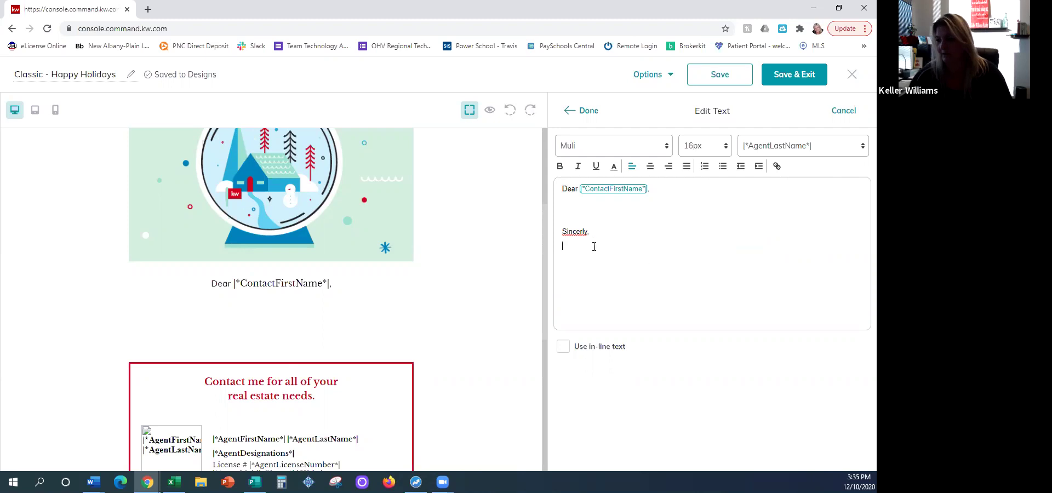
{"action": "right_click", "coordinate": [576, 234]}
{"action": "left_click", "coordinate": [579, 241]}
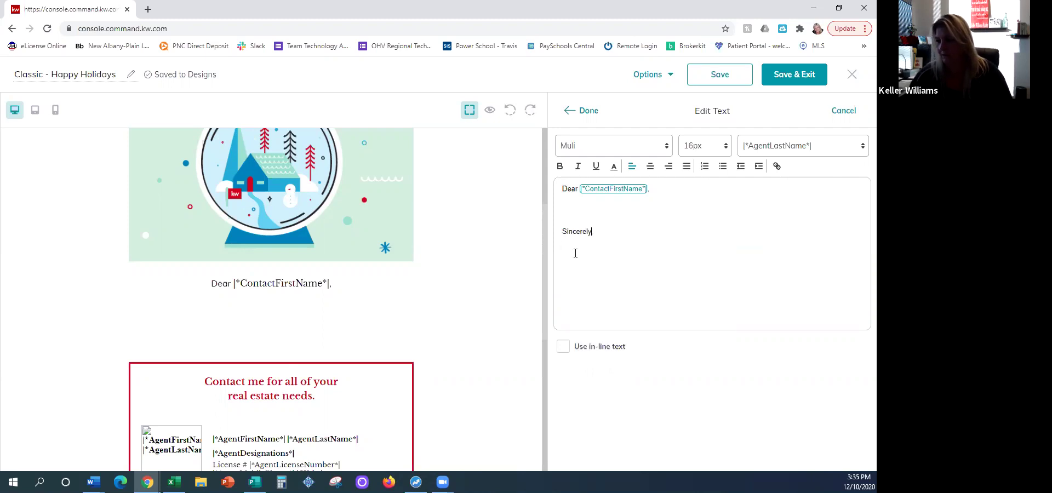
{"action": "type", "text": "Rachael"}
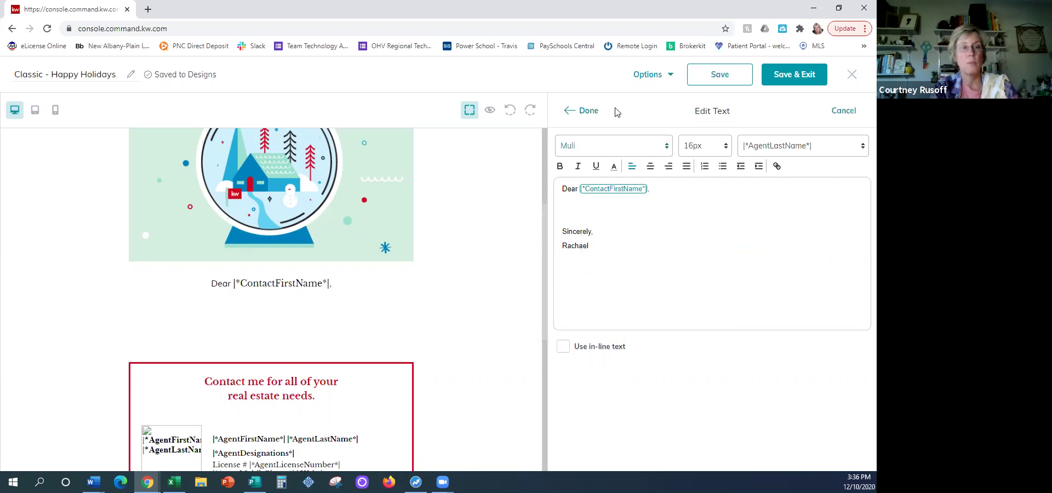
{"action": "left_click", "coordinate": [842, 113]}
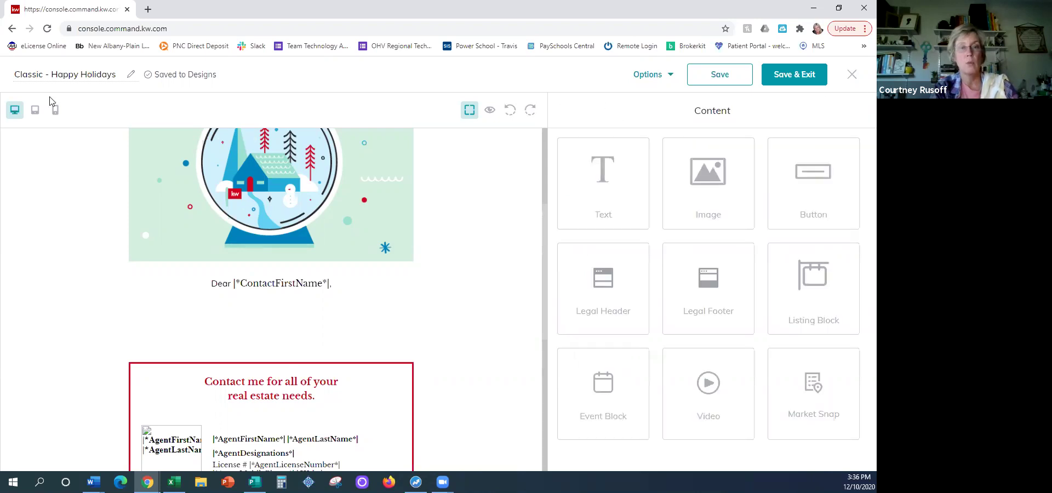
Step: Undo the text block changes back to the template's original holiday letter
{"action": "left_click", "coordinate": [510, 111]}
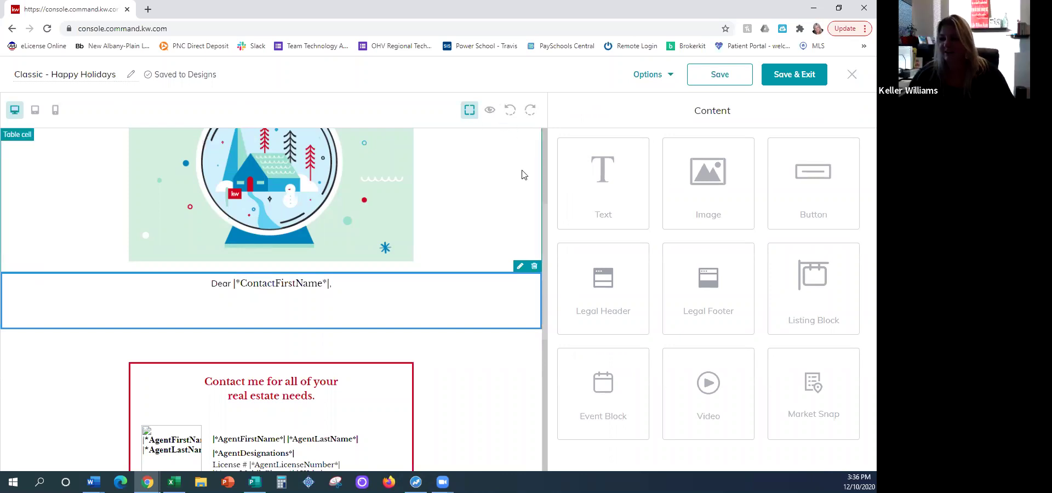
{"action": "left_click", "coordinate": [510, 111]}
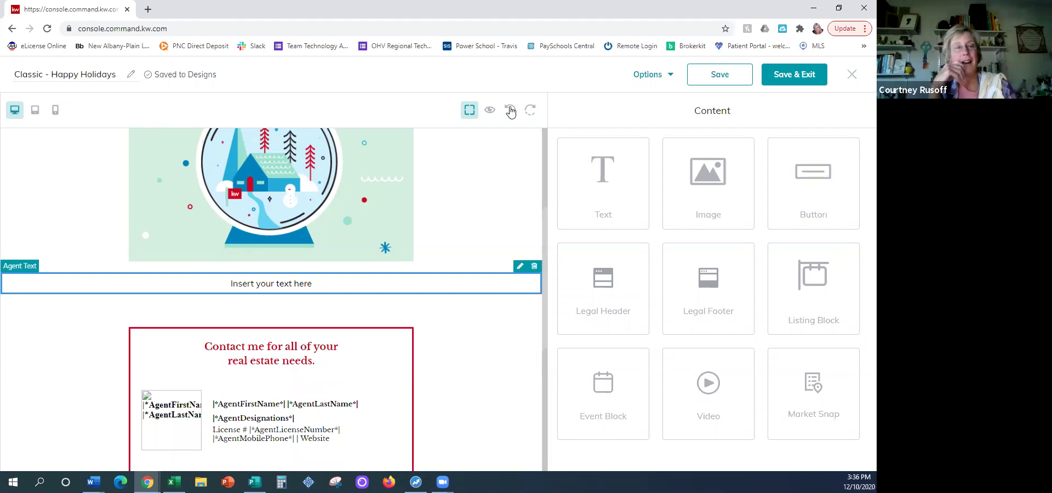
{"action": "left_click", "coordinate": [510, 112]}
{"action": "left_click", "coordinate": [510, 111]}
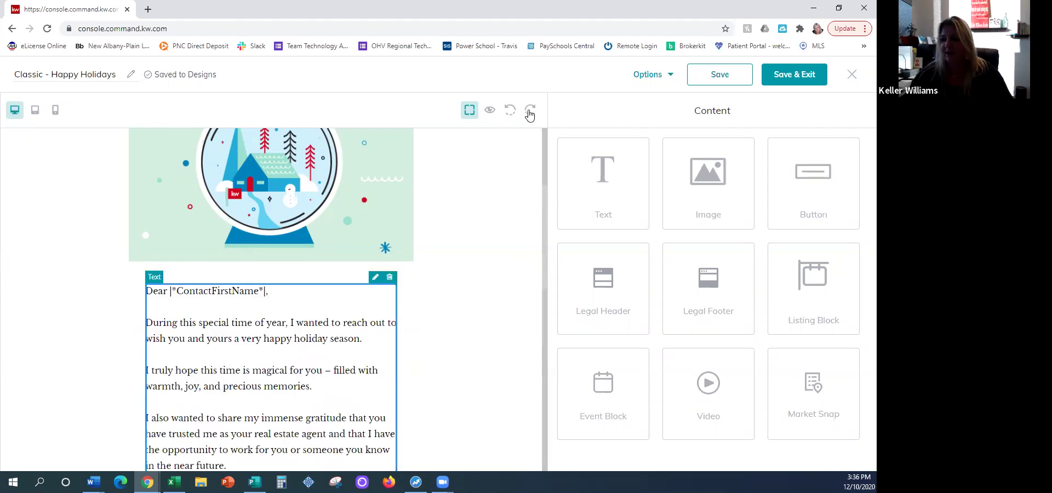
Step: Review the restored letter's closing and contact section, preview the whole email, and close the preview
{"action": "scroll", "coordinate": [458, 223], "scroll_direction": "down", "scroll_amount": 4}
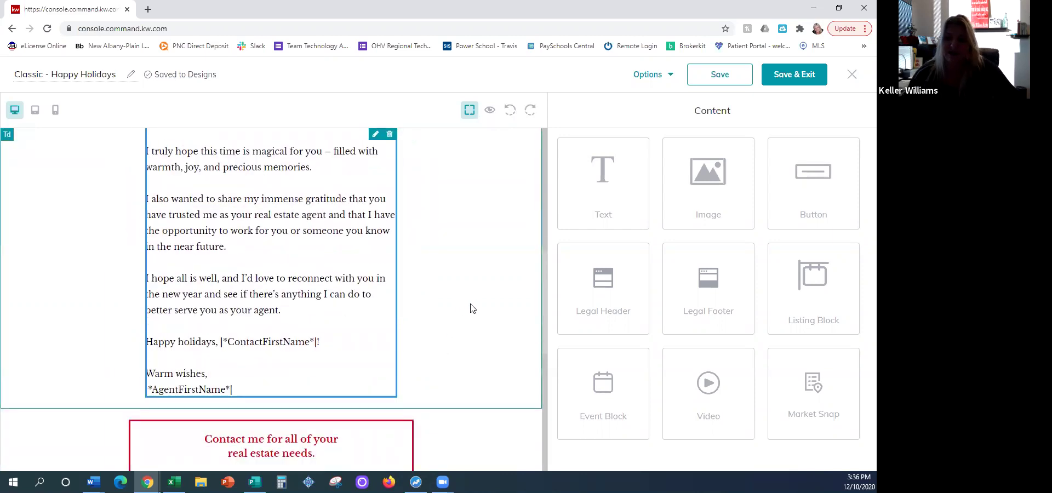
{"action": "scroll", "coordinate": [476, 262], "scroll_direction": "down", "scroll_amount": 3}
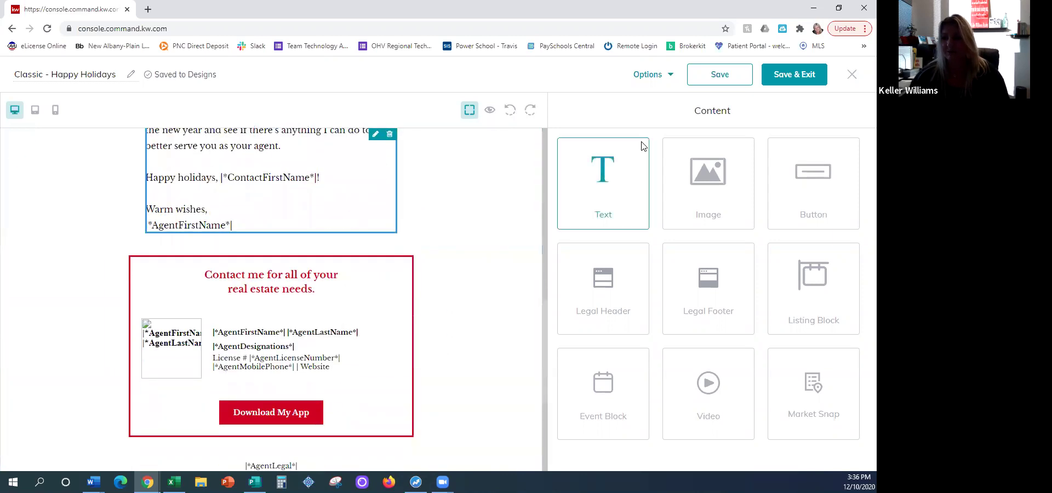
{"action": "left_click", "coordinate": [646, 75]}
{"action": "left_click", "coordinate": [654, 107]}
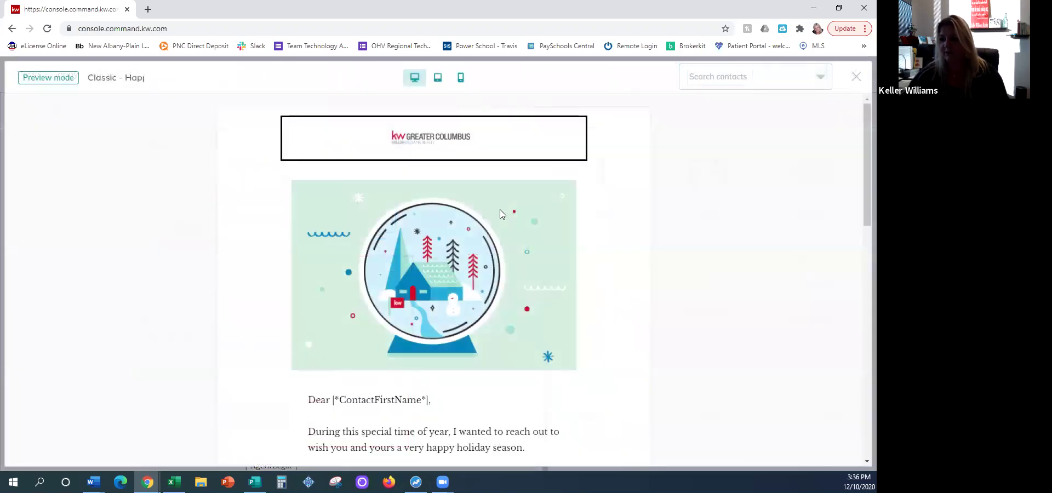
{"action": "scroll", "coordinate": [518, 229], "scroll_direction": "up", "scroll_amount": 1}
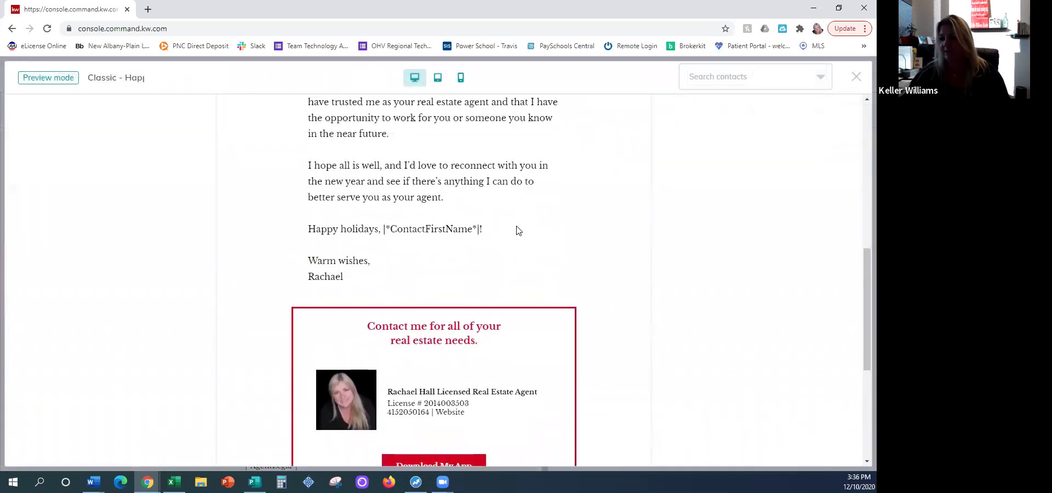
{"action": "scroll", "coordinate": [516, 229], "scroll_direction": "up", "scroll_amount": 1}
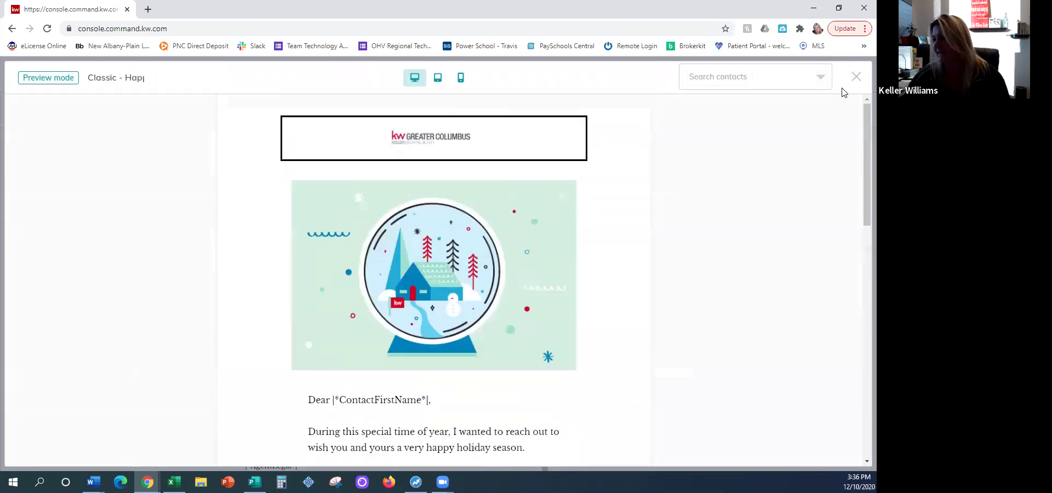
{"action": "left_click", "coordinate": [857, 76]}
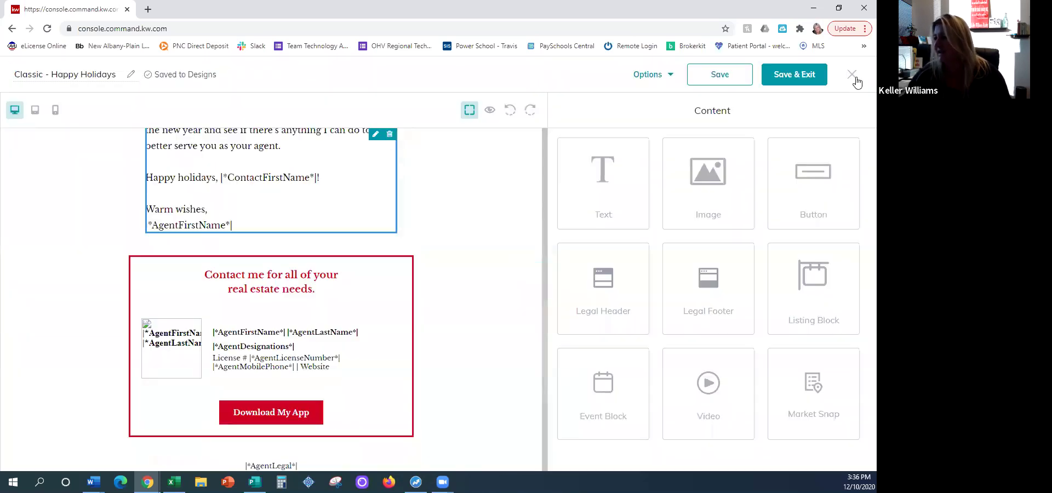
Step: Save and exit the Happy Holidays email, and reopen "Classic - Happy Holidays" from the saved design templates
{"action": "left_click", "coordinate": [798, 77]}
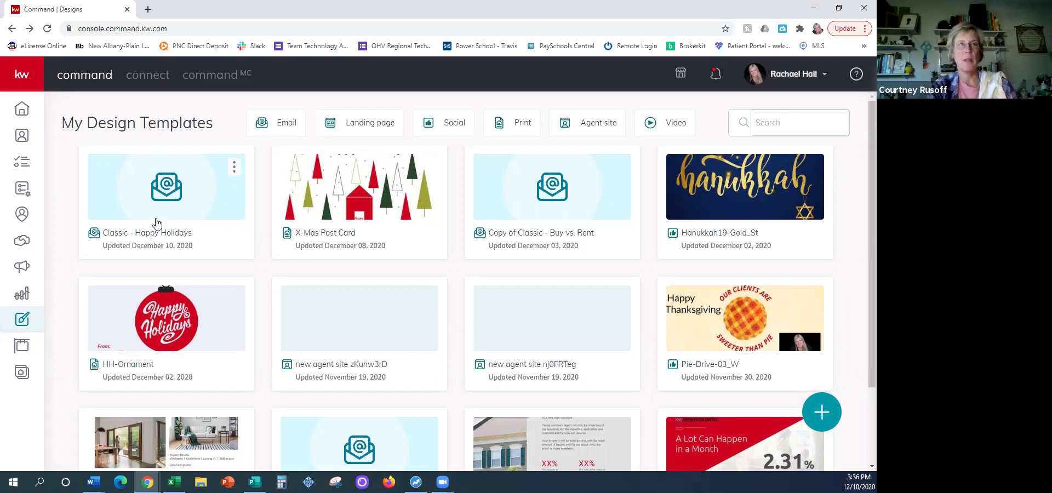
{"action": "left_click", "coordinate": [200, 195]}
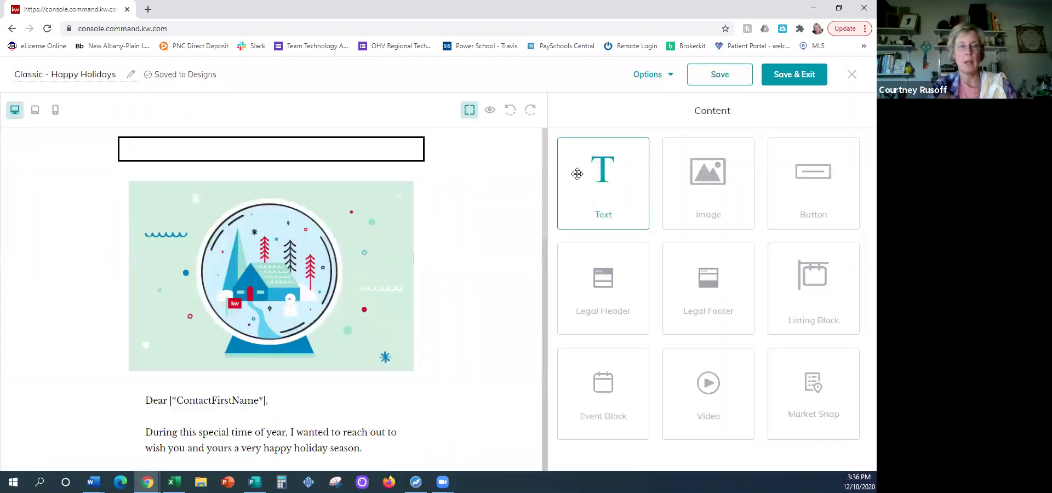
Step: Review the reopened Classic - Happy Holidays email from its snow globe image through the letter to the agent contact section
{"action": "scroll", "coordinate": [422, 409], "scroll_direction": "down", "scroll_amount": 1}
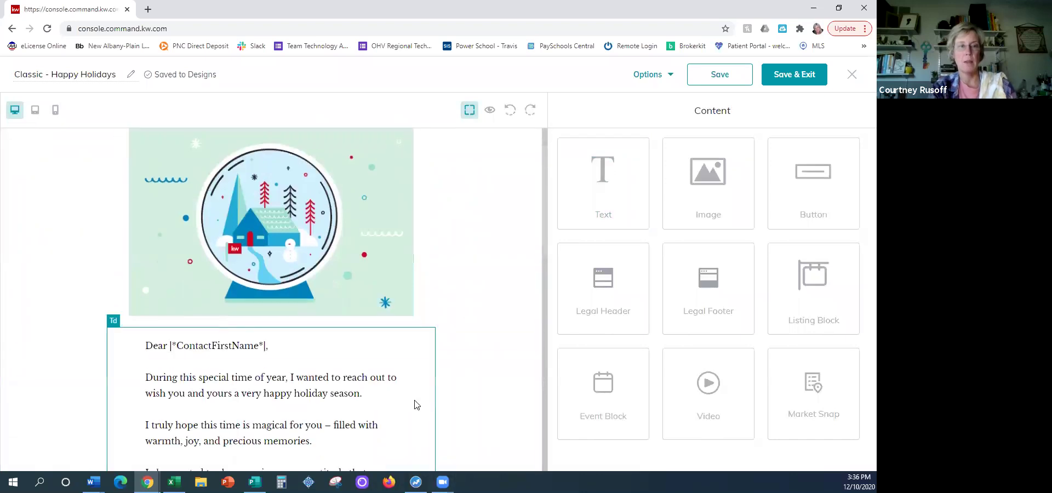
{"action": "scroll", "coordinate": [416, 405], "scroll_direction": "down", "scroll_amount": 1}
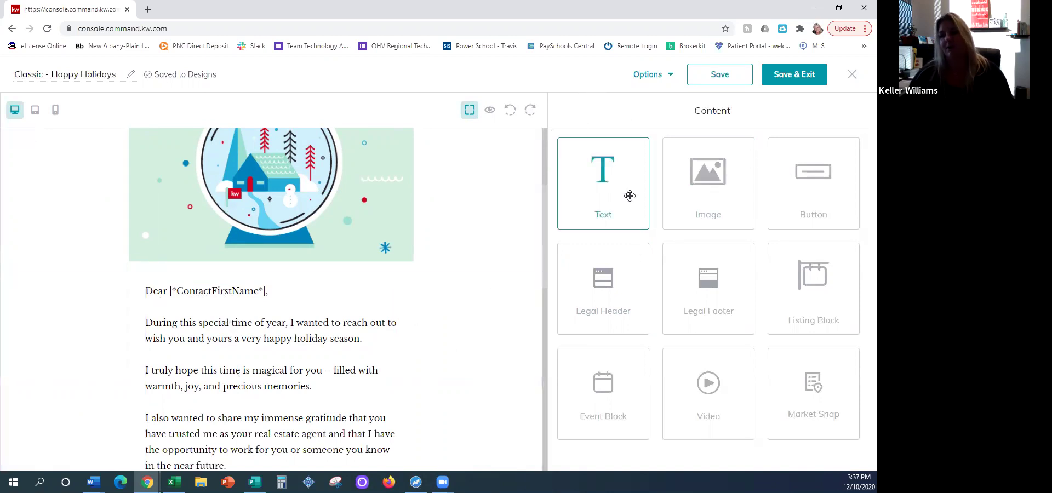
{"action": "scroll", "coordinate": [515, 327], "scroll_direction": "down", "scroll_amount": 2}
{"action": "scroll", "coordinate": [513, 323], "scroll_direction": "down", "scroll_amount": 3}
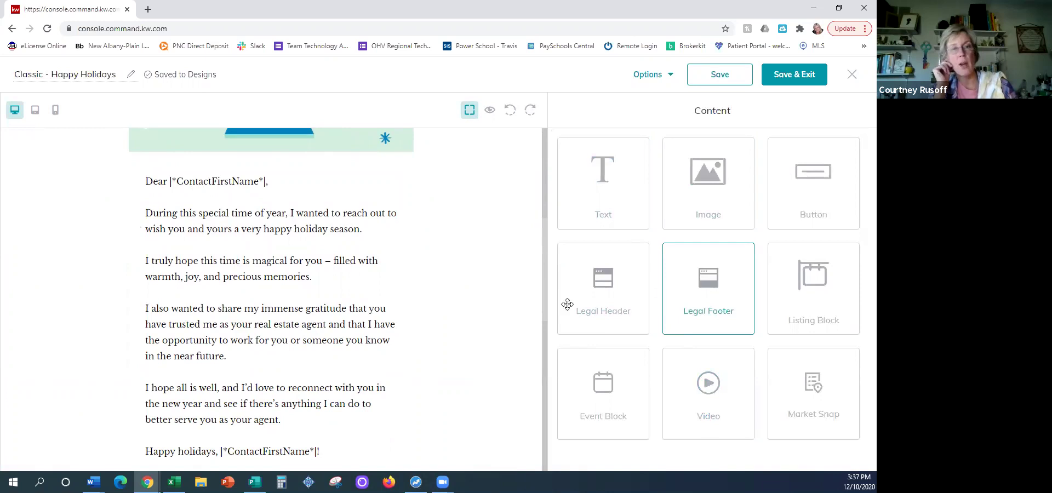
{"action": "scroll", "coordinate": [344, 296], "scroll_direction": "down", "scroll_amount": 1}
{"action": "scroll", "coordinate": [342, 278], "scroll_direction": "down", "scroll_amount": 3}
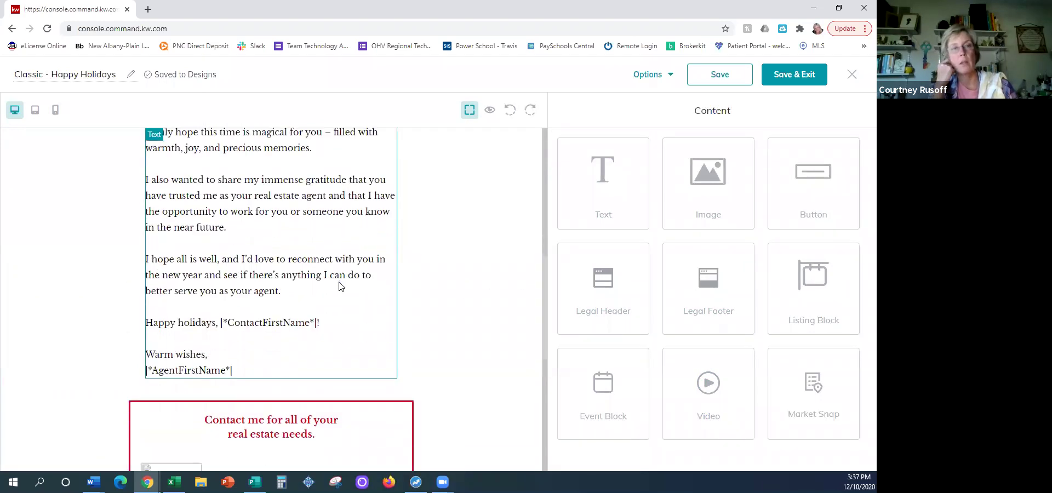
{"action": "scroll", "coordinate": [342, 287], "scroll_direction": "down", "scroll_amount": 3}
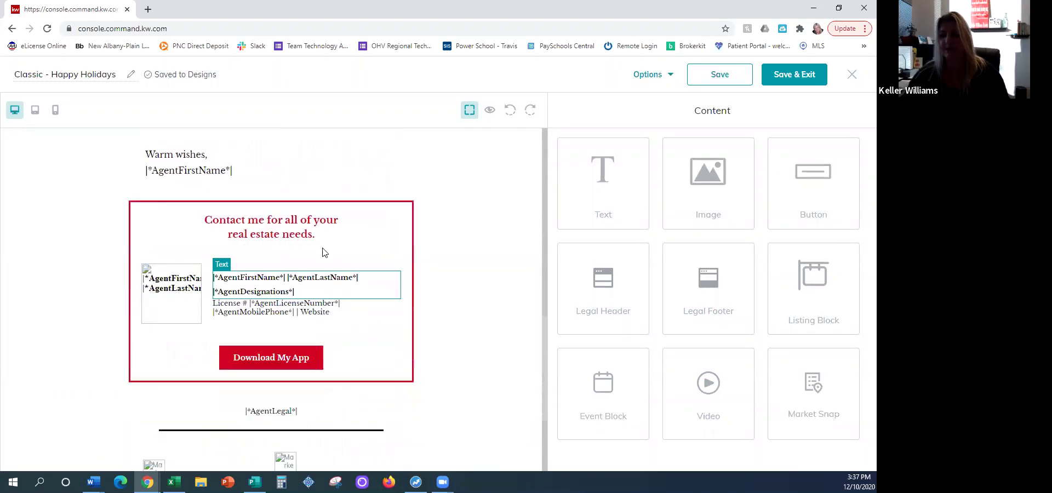
{"action": "scroll", "coordinate": [299, 339], "scroll_direction": "up", "scroll_amount": 3}
{"action": "scroll", "coordinate": [350, 220], "scroll_direction": "up", "scroll_amount": 10}
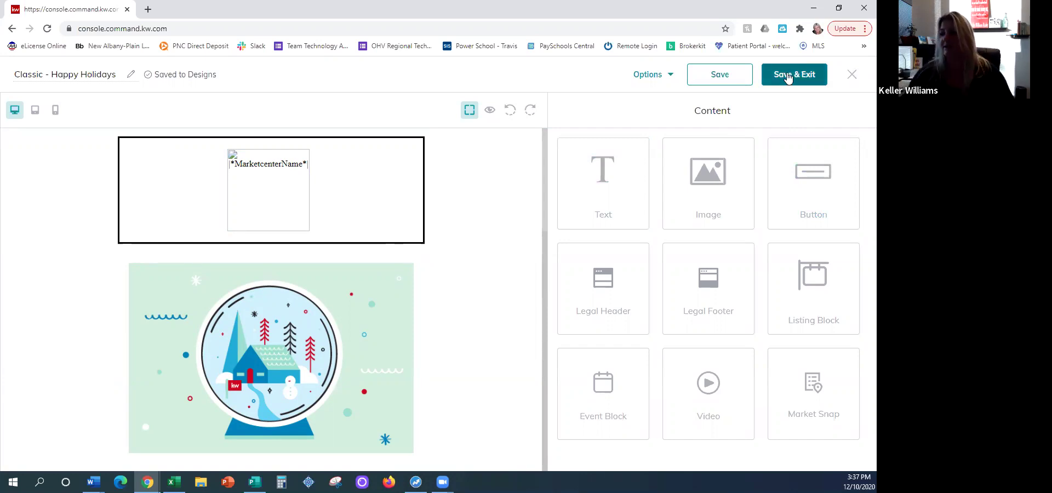
Step: Exit the Happy Holidays email design, discarding unsaved changes, and open Campaigns
{"action": "left_click", "coordinate": [852, 75]}
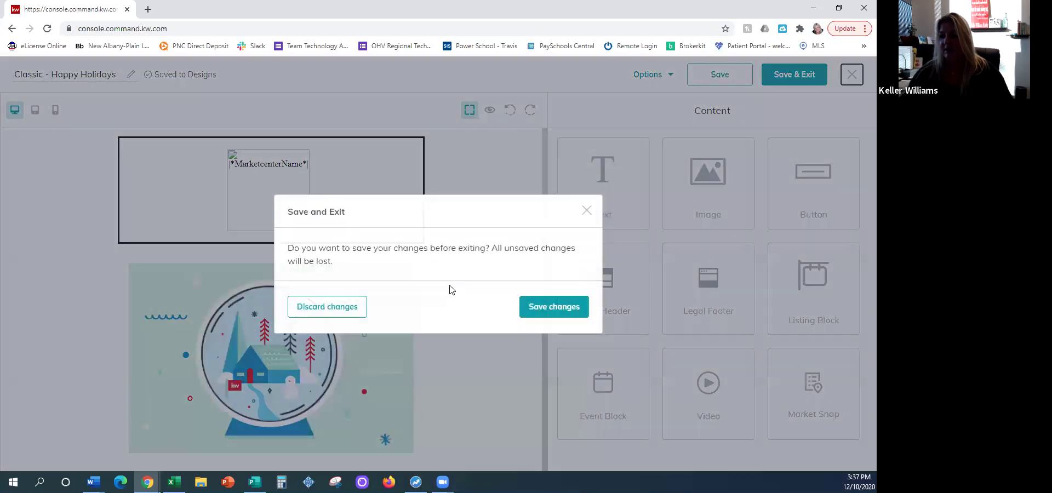
{"action": "left_click", "coordinate": [328, 307]}
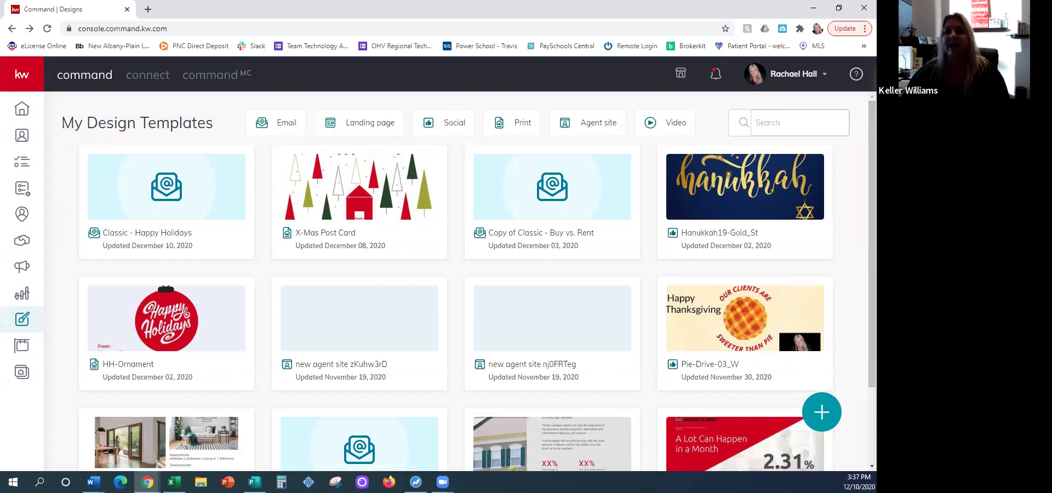
{"action": "mouse_move", "coordinate": [63, 322]}
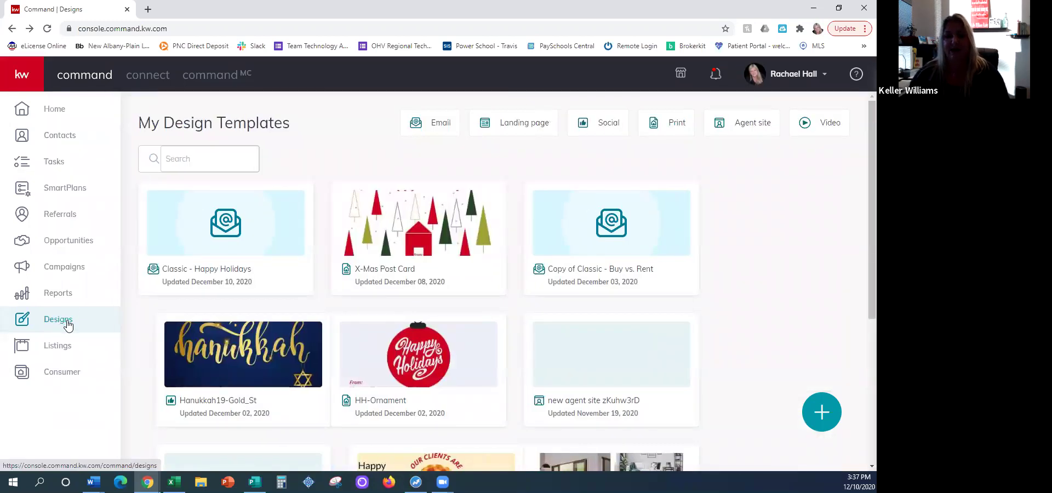
{"action": "left_click", "coordinate": [72, 269]}
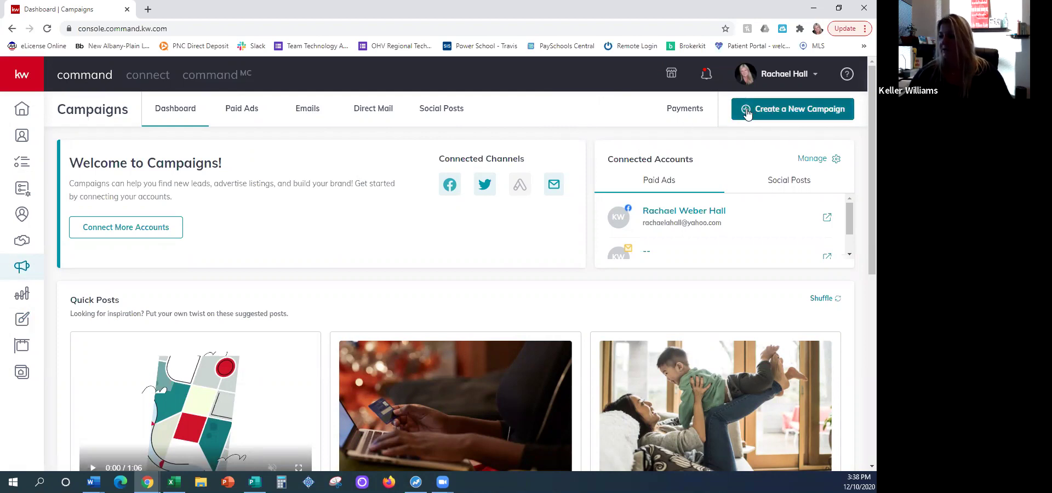
Step: Check the types offered for a new campaign without creating one, and view the email campaigns list before returning to the Campaigns dashboard
{"action": "left_click", "coordinate": [795, 110]}
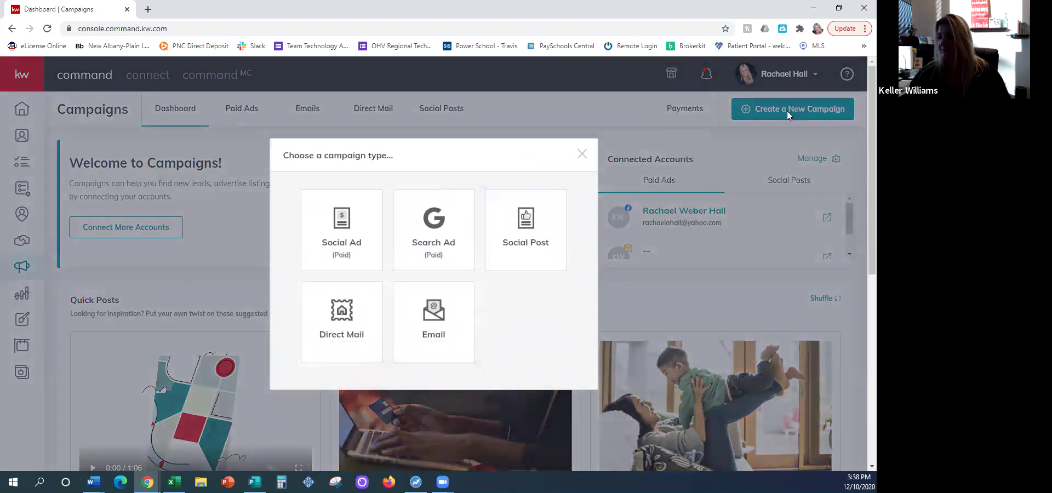
{"action": "left_click", "coordinate": [583, 156]}
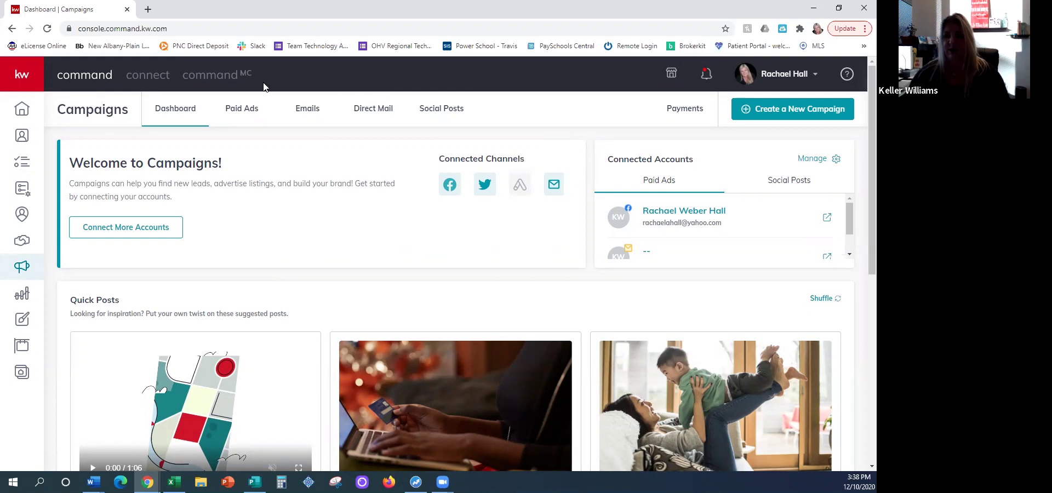
{"action": "left_click", "coordinate": [307, 113]}
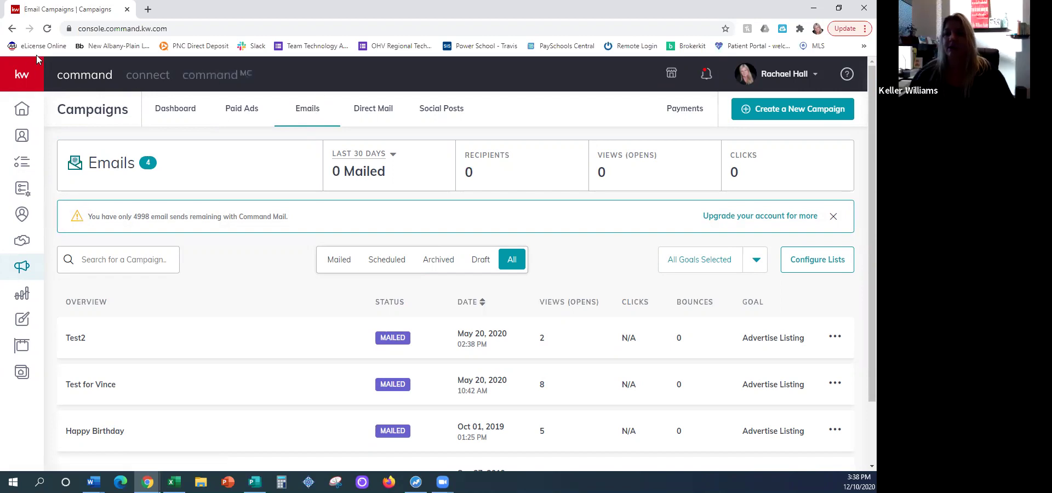
{"action": "left_click", "coordinate": [66, 274]}
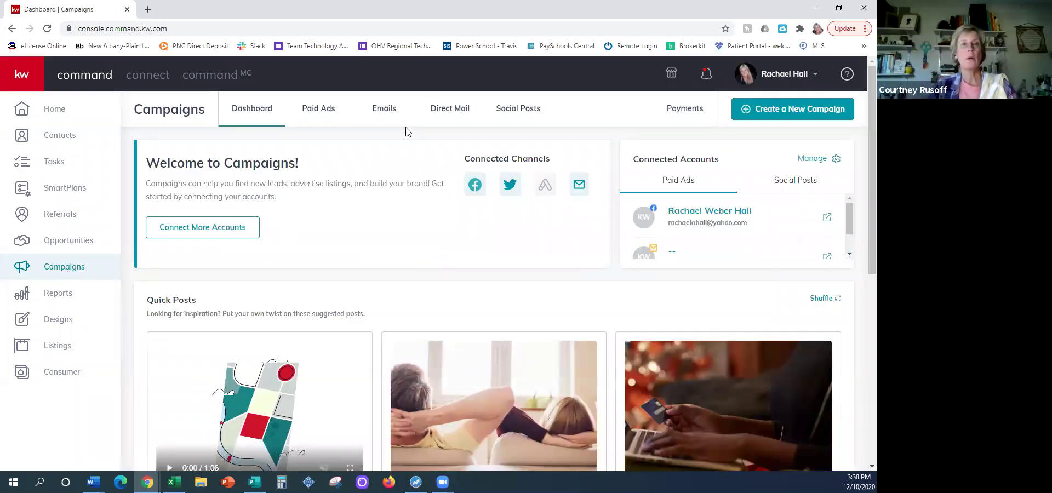
Step: Open the email campaigns overview and go to the configuration of its email lists
{"action": "left_click", "coordinate": [380, 114]}
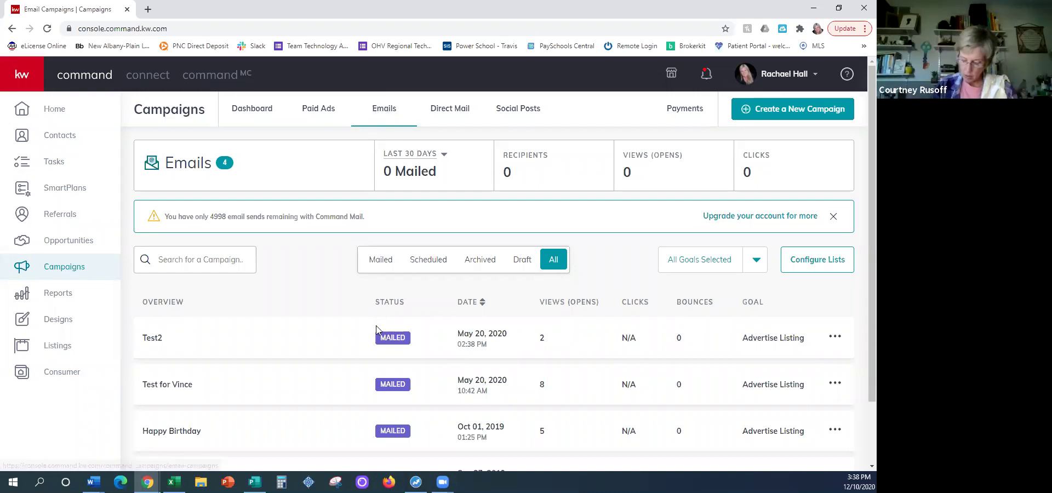
{"action": "scroll", "coordinate": [372, 269], "scroll_direction": "down", "scroll_amount": 2}
{"action": "scroll", "coordinate": [338, 364], "scroll_direction": "up", "scroll_amount": 2}
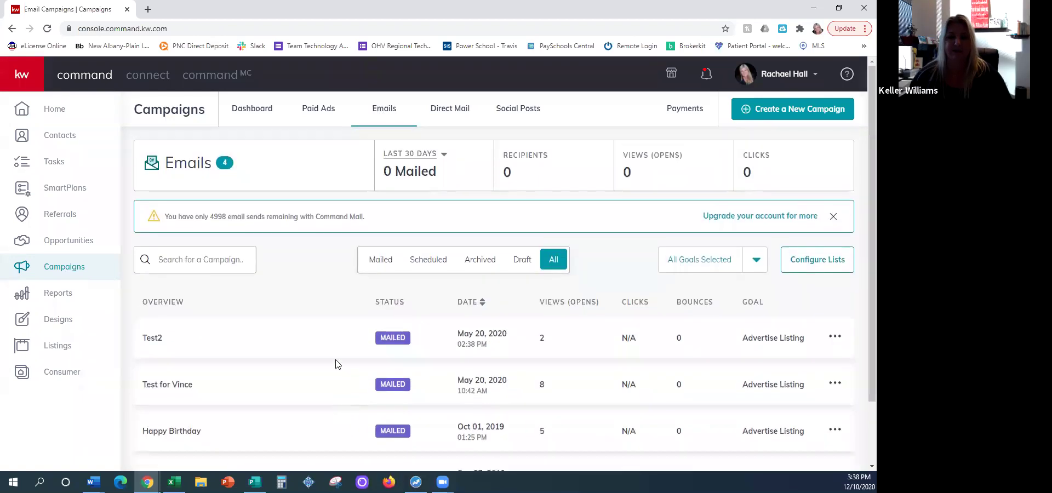
{"action": "scroll", "coordinate": [461, 321], "scroll_direction": "down", "scroll_amount": 2}
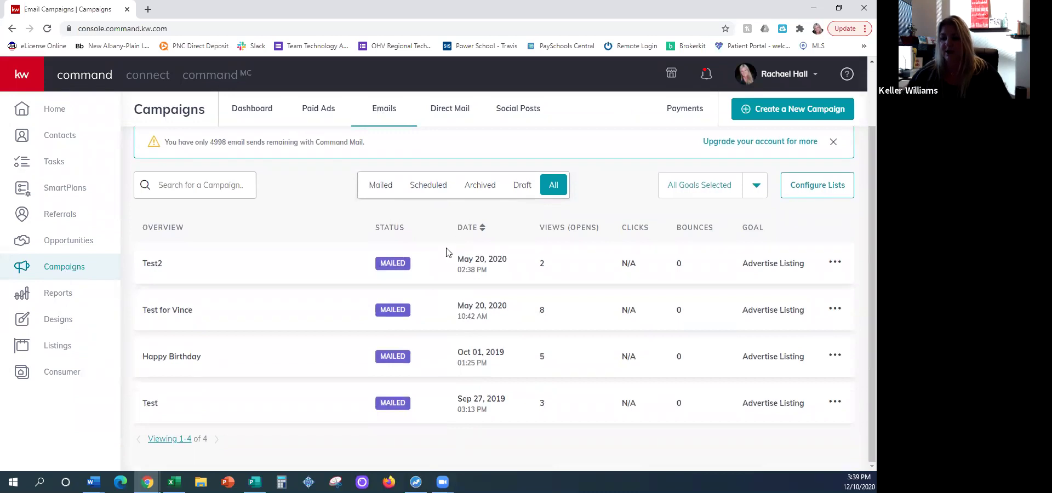
{"action": "scroll", "coordinate": [449, 288], "scroll_direction": "up", "scroll_amount": 2}
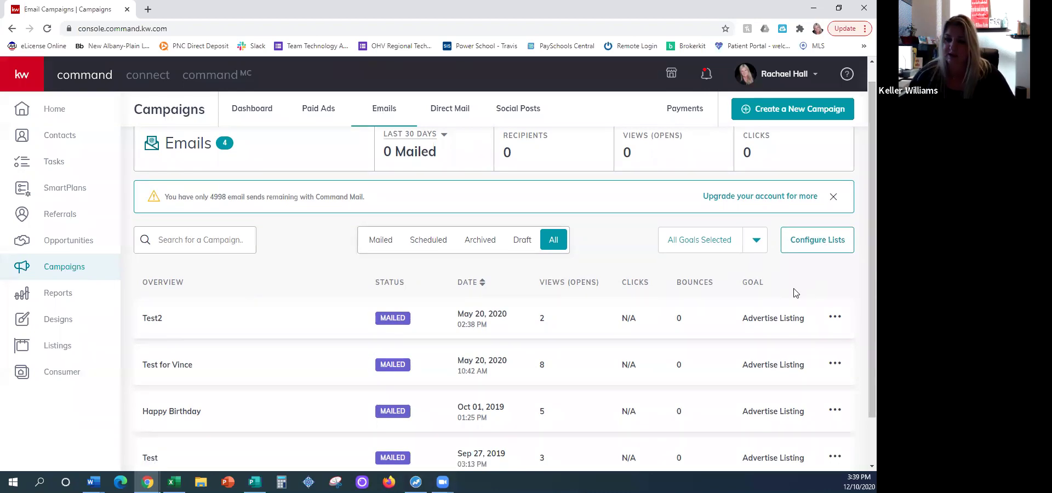
{"action": "left_click", "coordinate": [812, 241]}
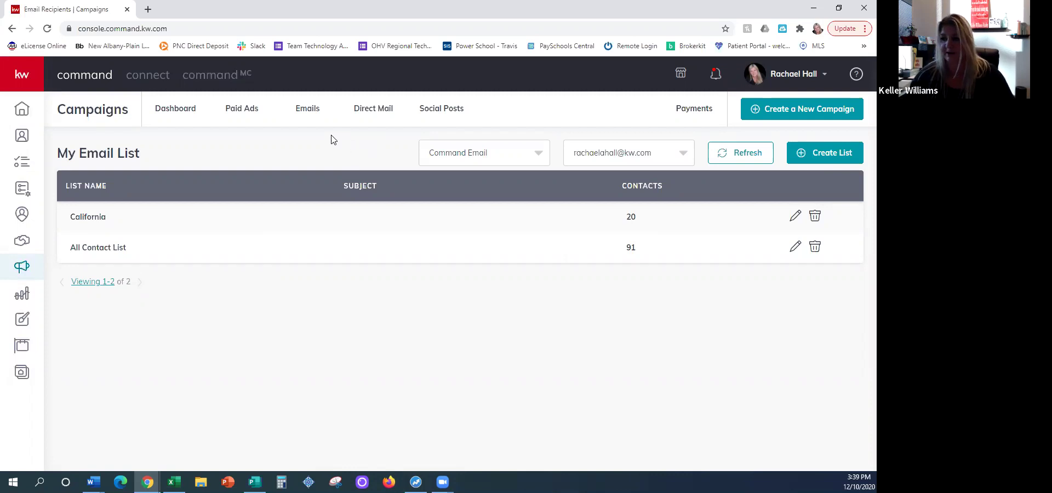
{"action": "left_click_drag", "start_coordinate": [71, 217], "coordinate": [113, 217]}
{"action": "left_click", "coordinate": [110, 221]}
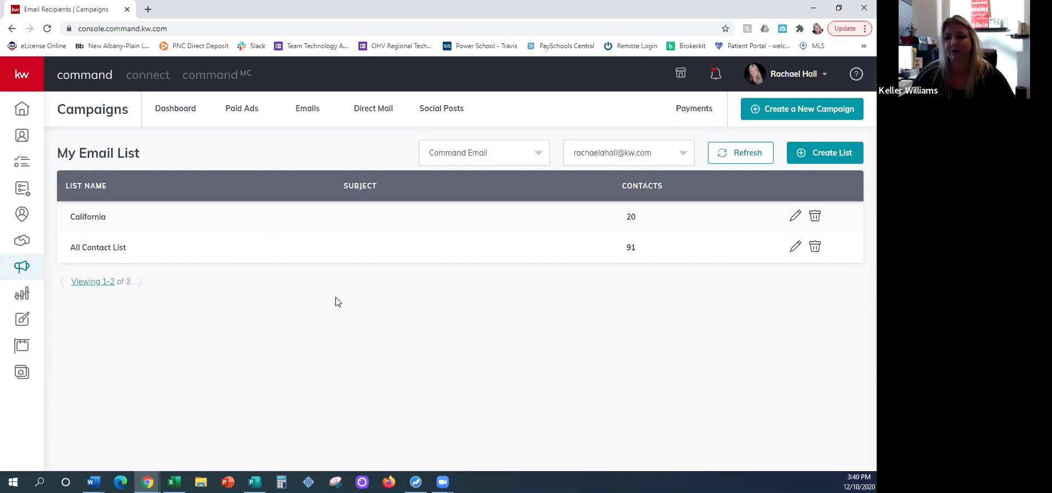
Step: Start a new email list and name it "All Contacts"
{"action": "left_click", "coordinate": [826, 157]}
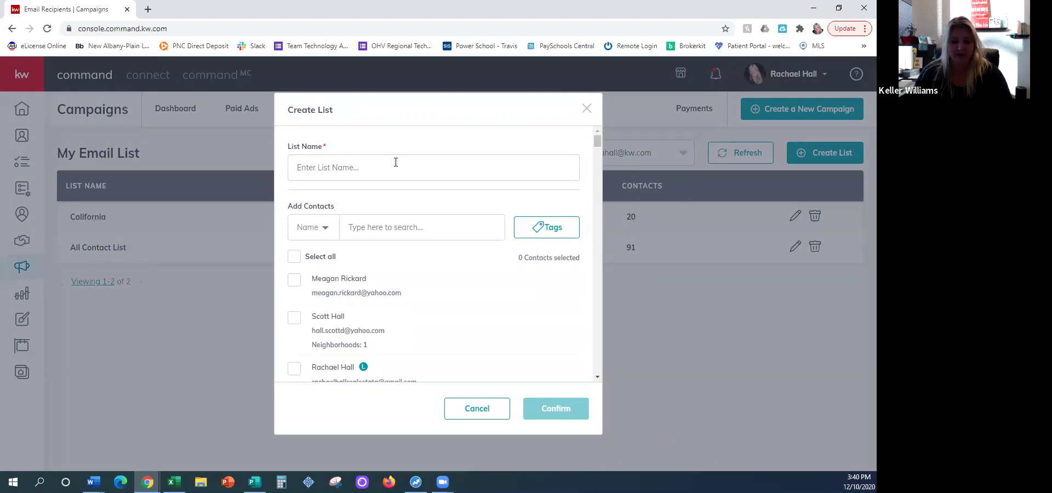
{"action": "type", "text": "al"}
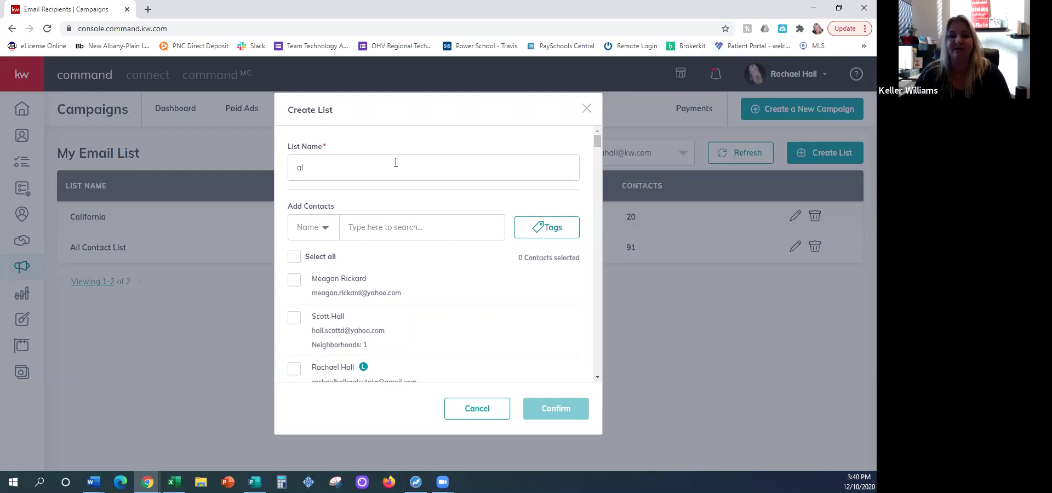
{"action": "key", "text": "BackSpace"}
{"action": "key", "text": "BackSpace"}
{"action": "key", "text": "BackSpace"}
{"action": "type", "text": "All Contacts"}
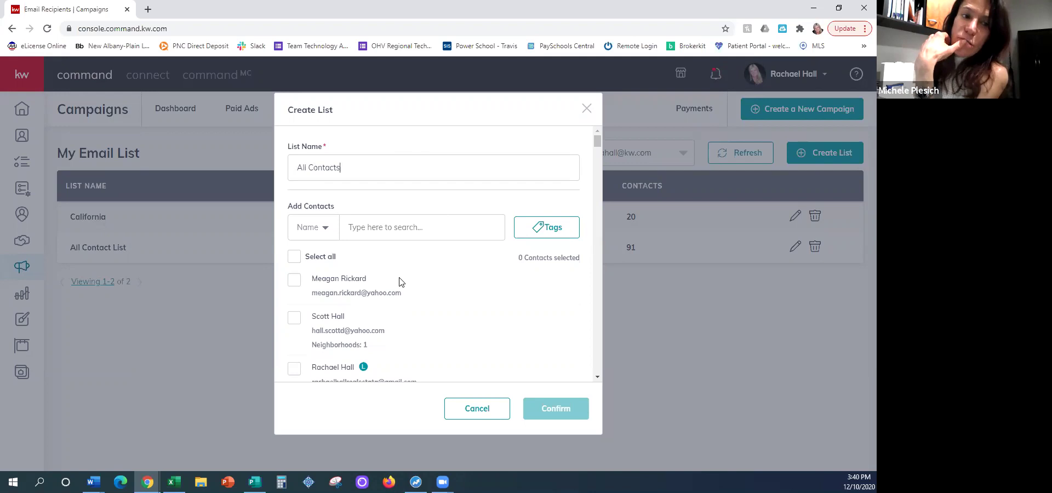
{"action": "left_click_drag", "start_coordinate": [289, 110], "coordinate": [333, 120]}
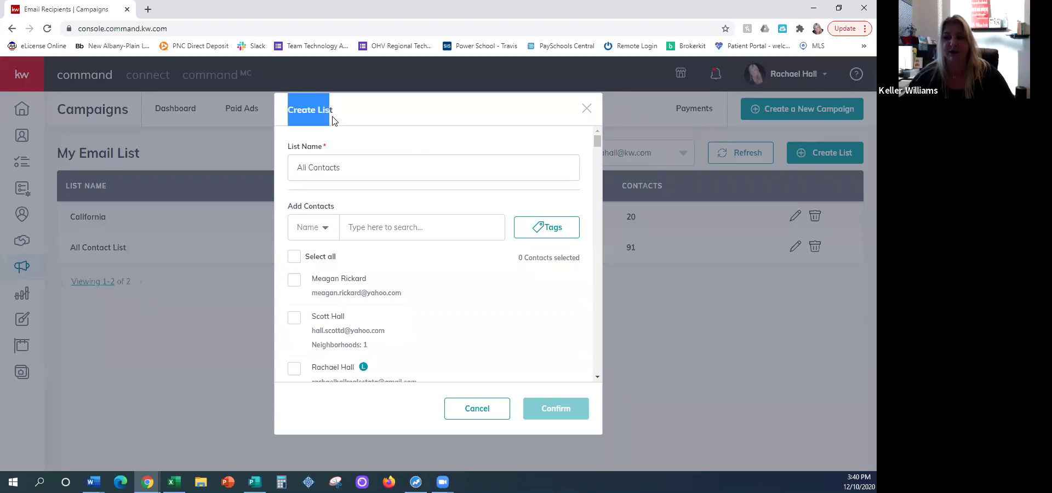
{"action": "left_click", "coordinate": [336, 122]}
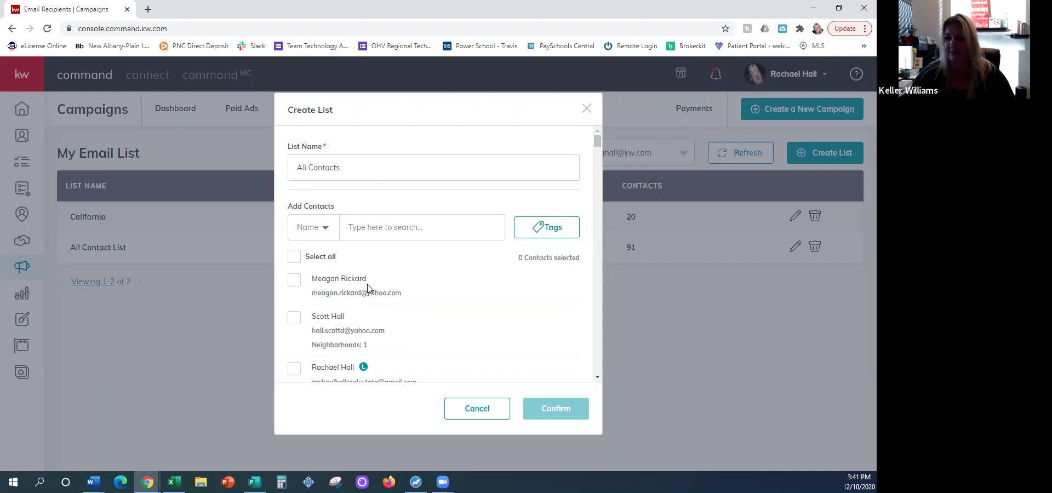
Step: Select every contact for the All Contacts list and save the list
{"action": "scroll", "coordinate": [368, 288], "scroll_direction": "down", "scroll_amount": 3}
{"action": "left_click_drag", "start_coordinate": [599, 147], "coordinate": [598, 366]}
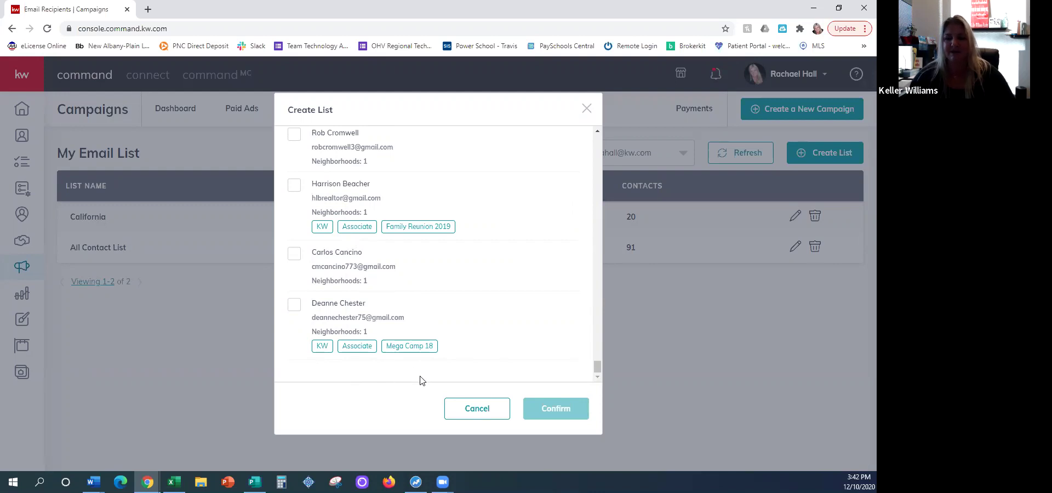
{"action": "left_click_drag", "start_coordinate": [602, 367], "coordinate": [617, 96]}
{"action": "left_click_drag", "start_coordinate": [616, 139], "coordinate": [584, 429]}
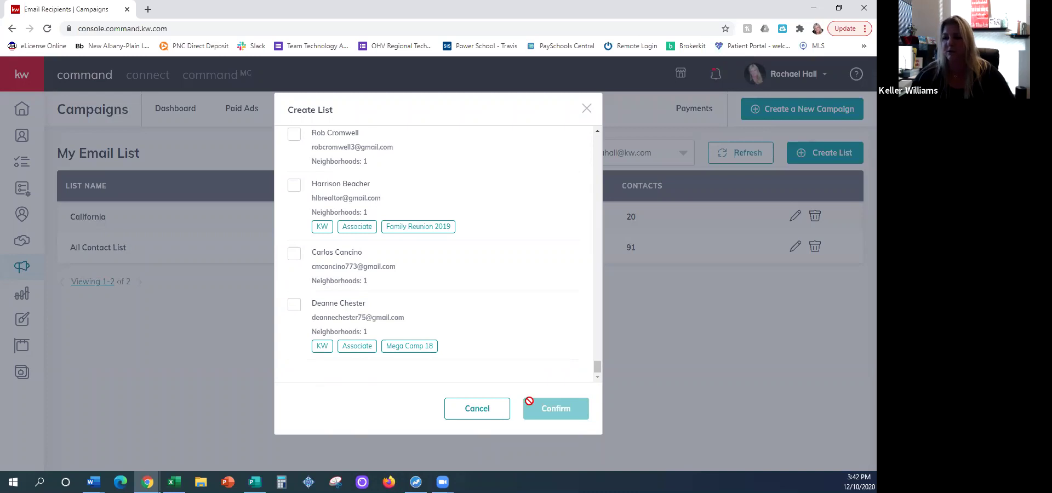
{"action": "left_click_drag", "start_coordinate": [598, 365], "coordinate": [610, 110]}
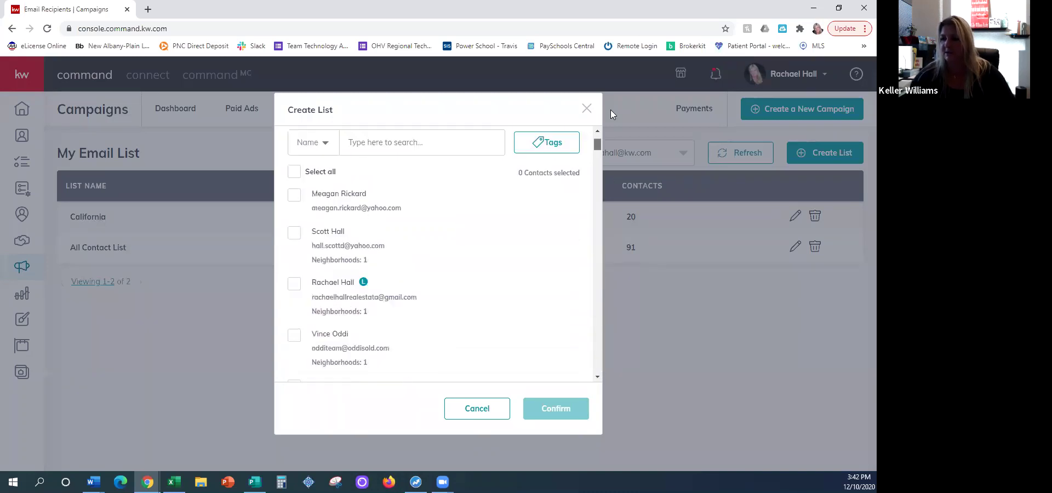
{"action": "left_click", "coordinate": [295, 260]}
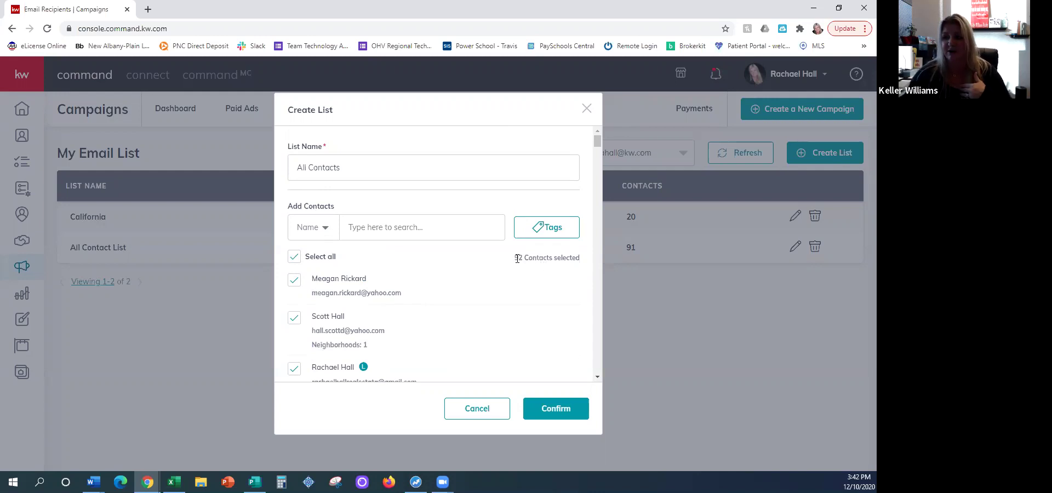
{"action": "left_click_drag", "start_coordinate": [515, 258], "coordinate": [581, 259]}
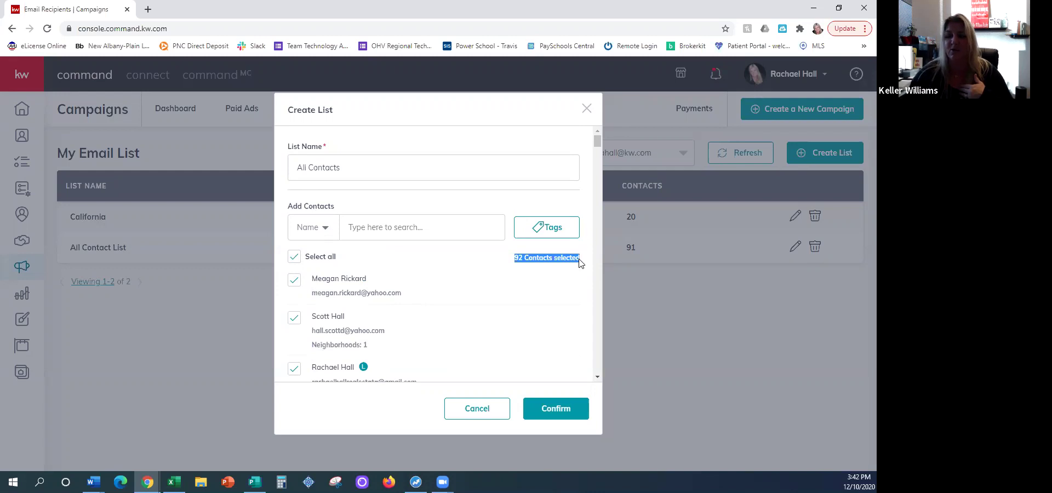
{"action": "left_click", "coordinate": [581, 259]}
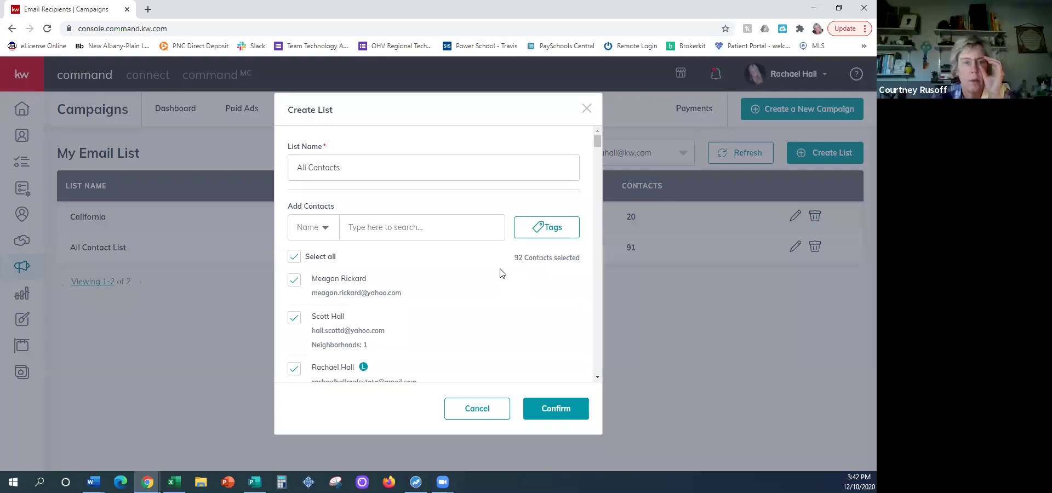
{"action": "left_click", "coordinate": [556, 408]}
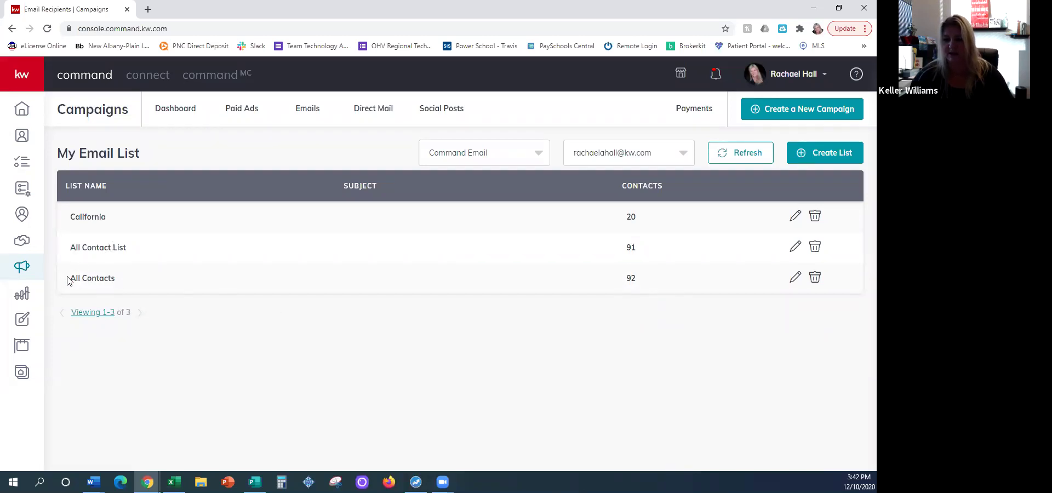
Step: Check the members of the All Contacts list in its edit form and leave without saving
{"action": "left_click_drag", "start_coordinate": [70, 277], "coordinate": [121, 286]}
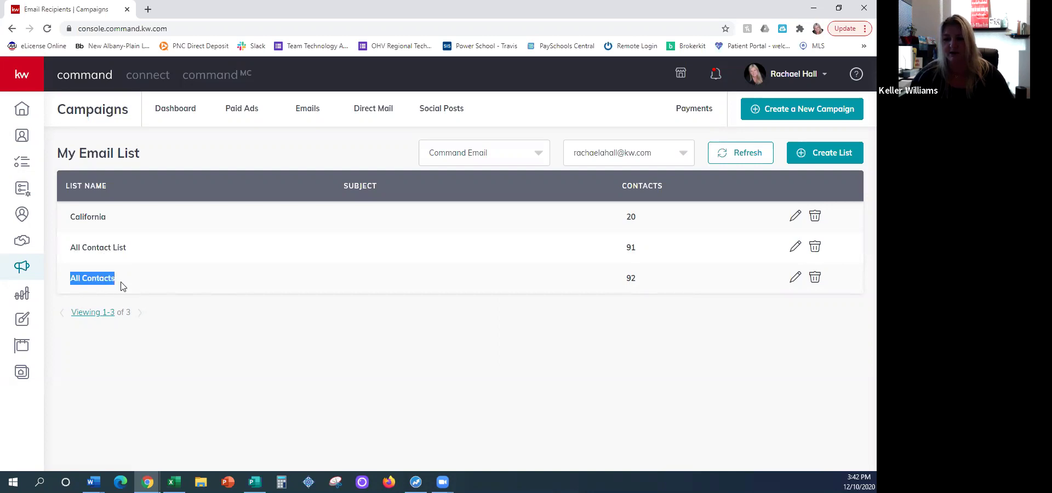
{"action": "left_click", "coordinate": [168, 317]}
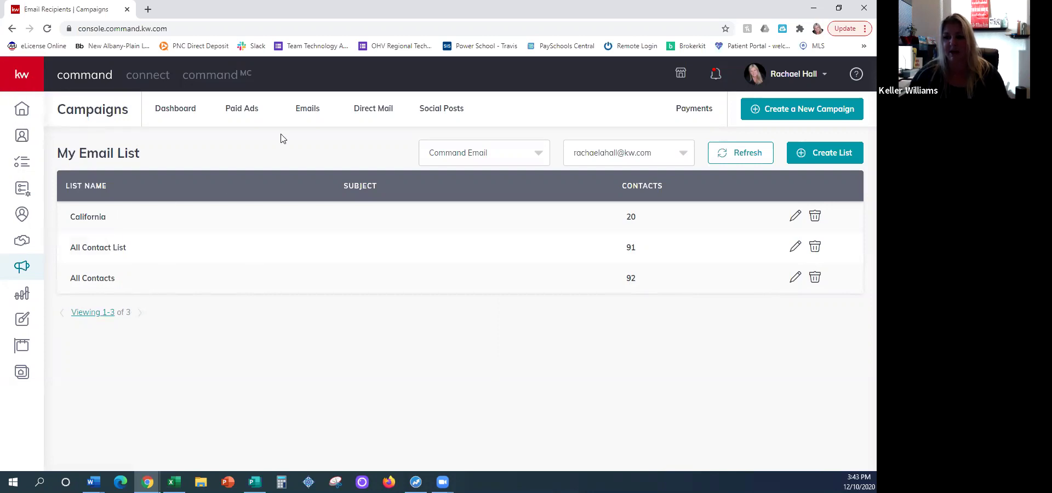
{"action": "left_click", "coordinate": [794, 280]}
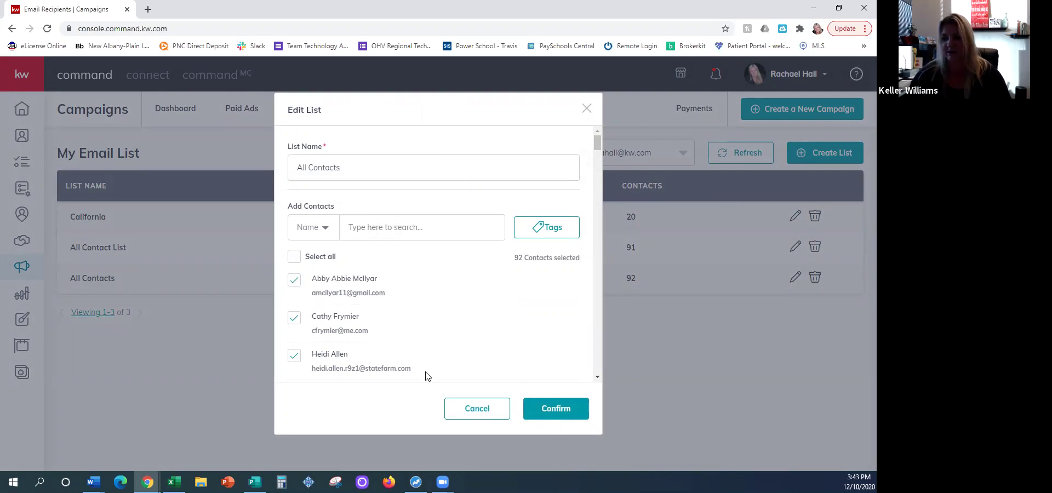
{"action": "left_click", "coordinate": [478, 410]}
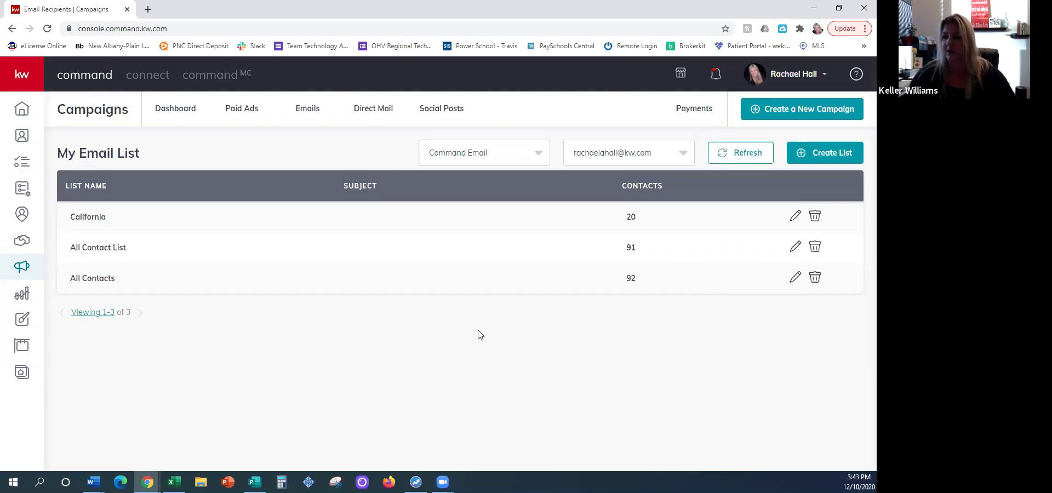
Step: Try building a new email list from all contacts tagged california, and discard it
{"action": "left_click", "coordinate": [830, 154]}
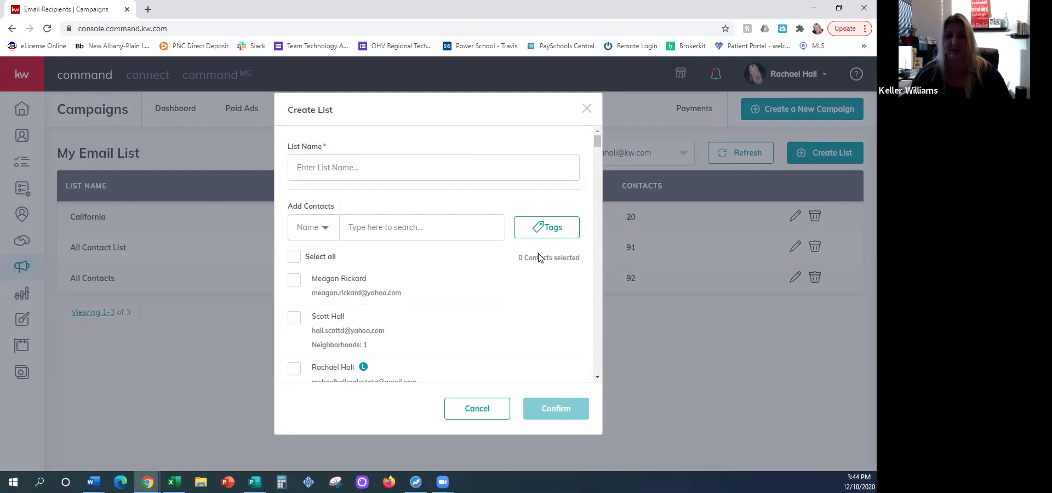
{"action": "left_click", "coordinate": [548, 228]}
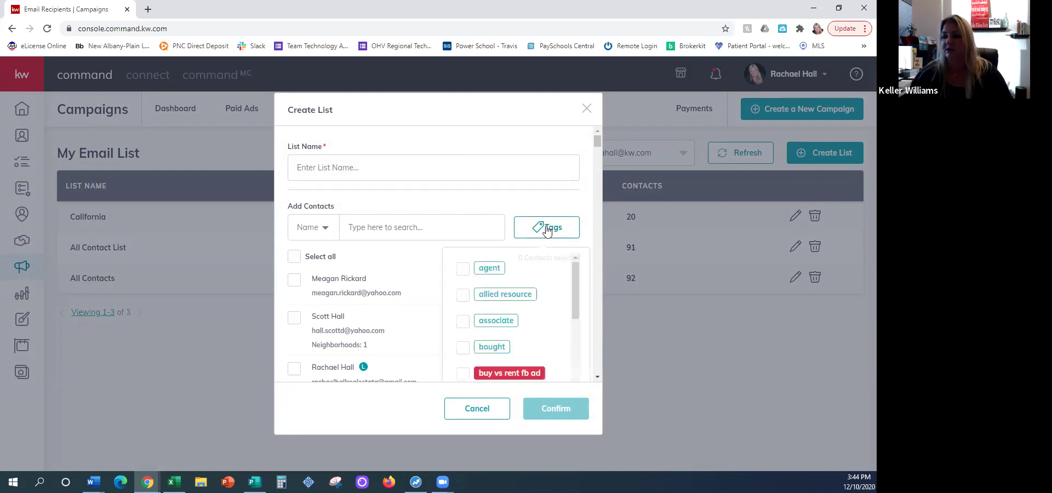
{"action": "left_click_drag", "start_coordinate": [576, 274], "coordinate": [470, 241]}
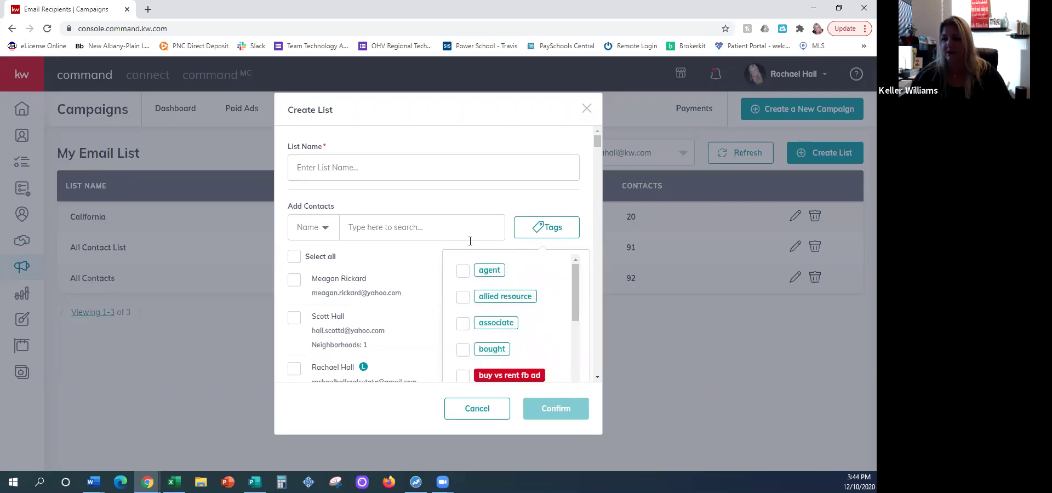
{"action": "scroll", "coordinate": [493, 315], "scroll_direction": "down", "scroll_amount": 3}
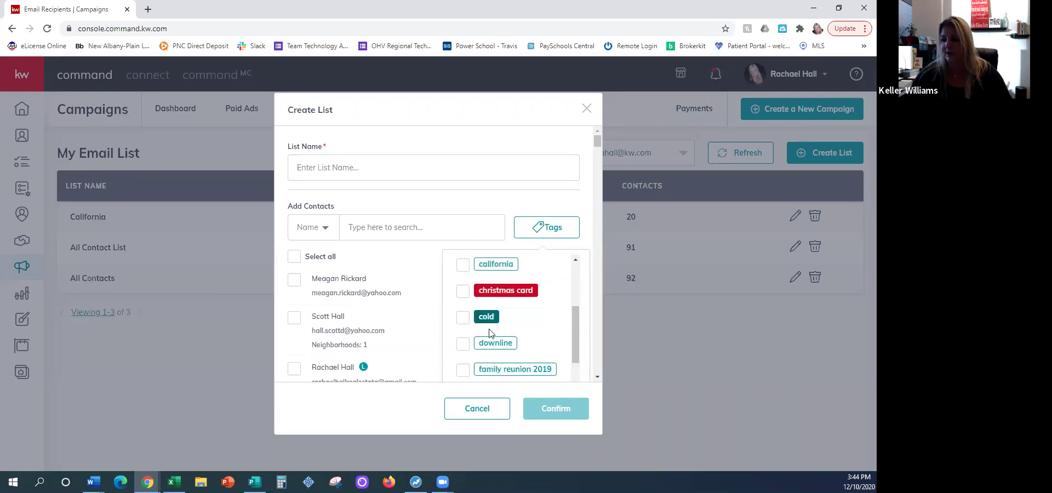
{"action": "left_click", "coordinate": [467, 267]}
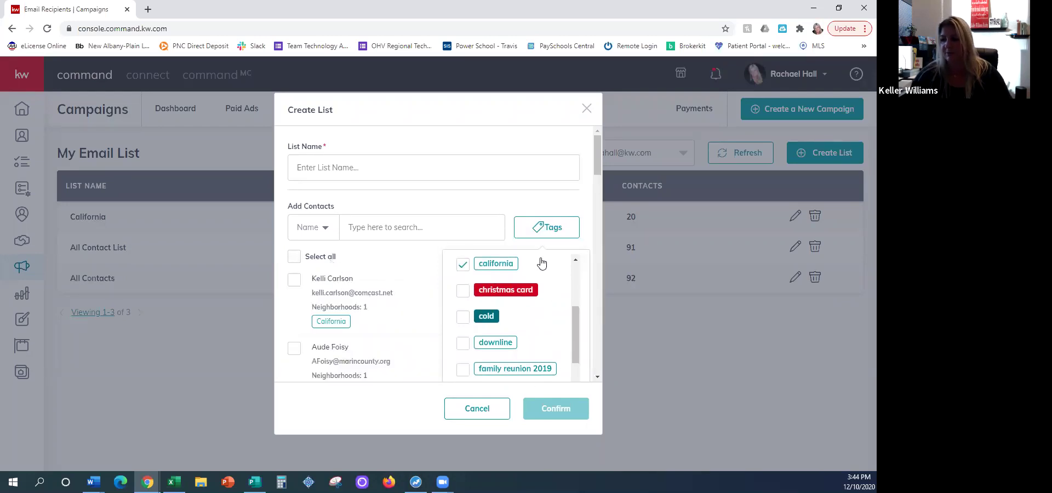
{"action": "left_click", "coordinate": [504, 211]}
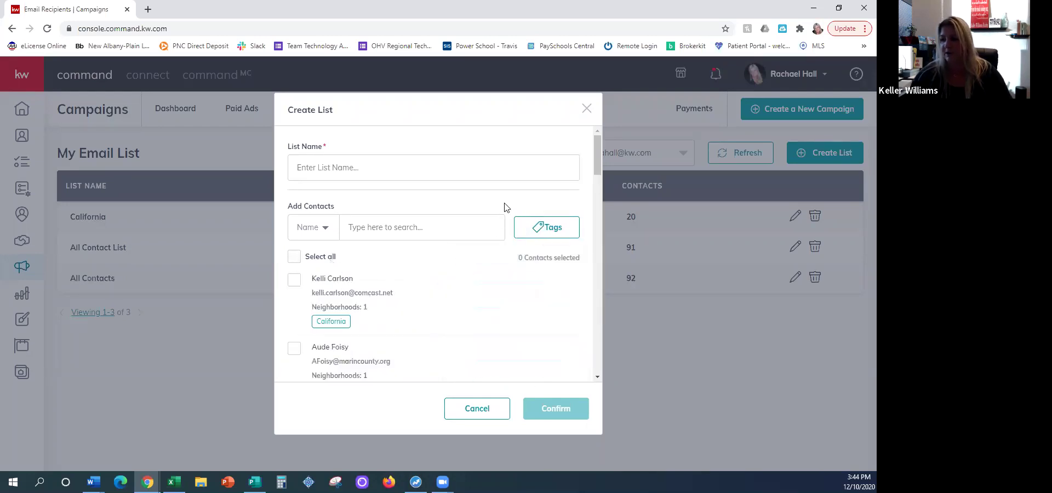
{"action": "left_click", "coordinate": [295, 261]}
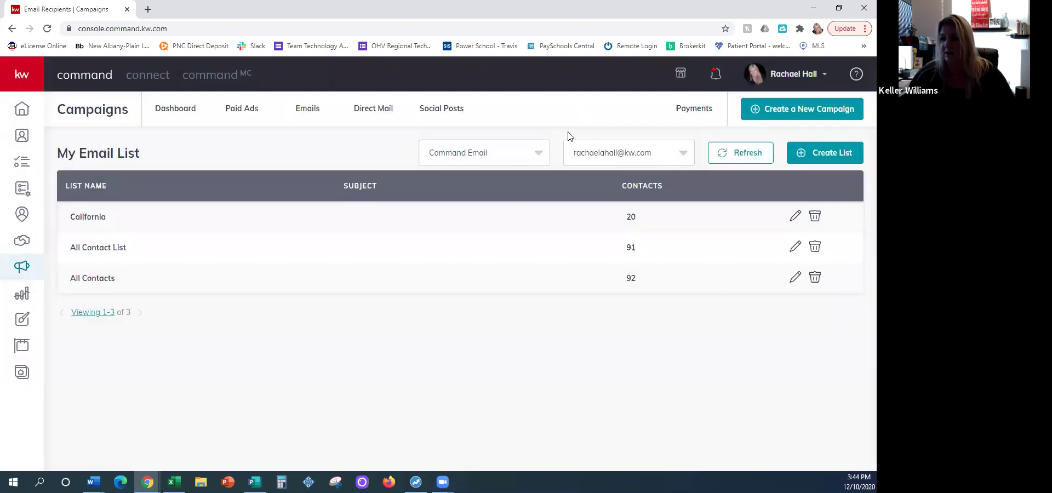
{"action": "left_click", "coordinate": [587, 109]}
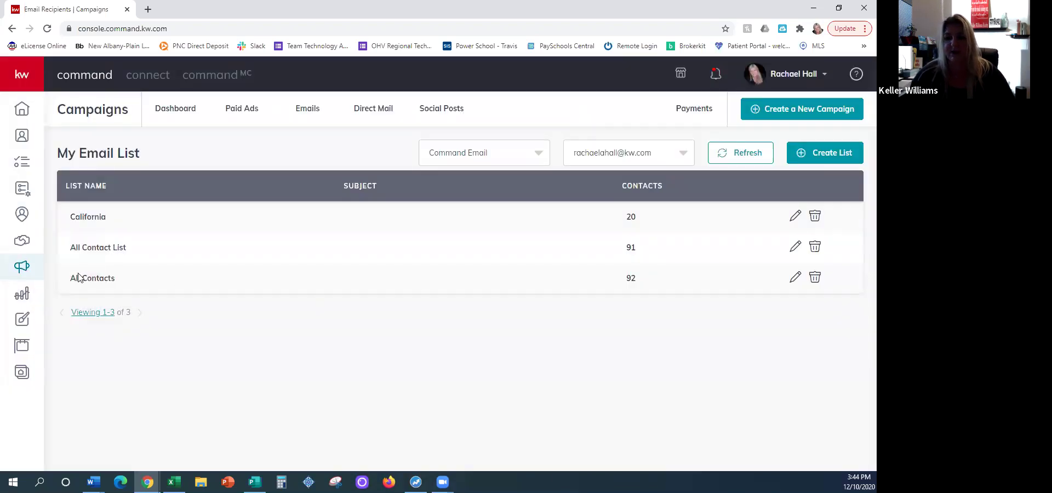
{"action": "left_click_drag", "start_coordinate": [70, 282], "coordinate": [116, 279]}
{"action": "left_click", "coordinate": [321, 328]}
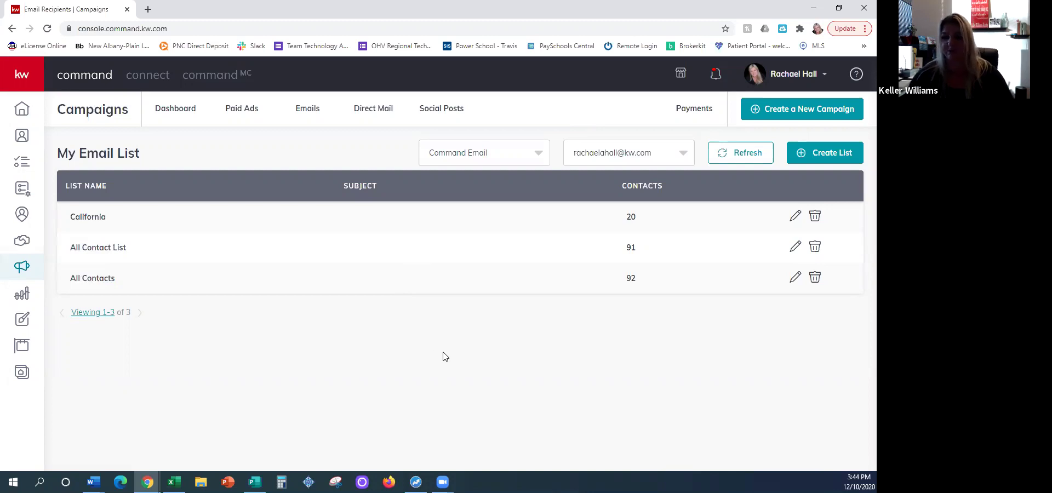
Step: Start a new campaign of type Email and name it "Holiday Email"
{"action": "left_click", "coordinate": [817, 110]}
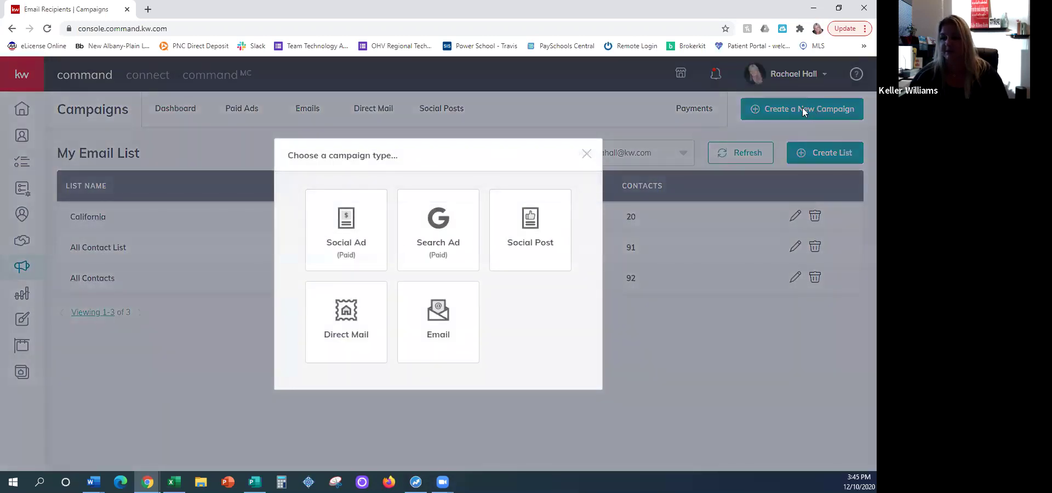
{"action": "left_click", "coordinate": [429, 326]}
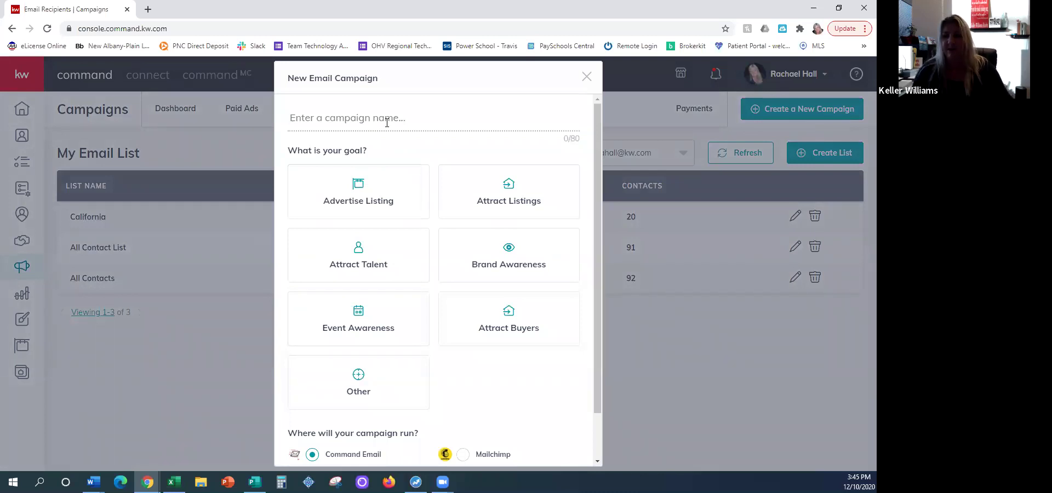
{"action": "type", "text": "Holi"}
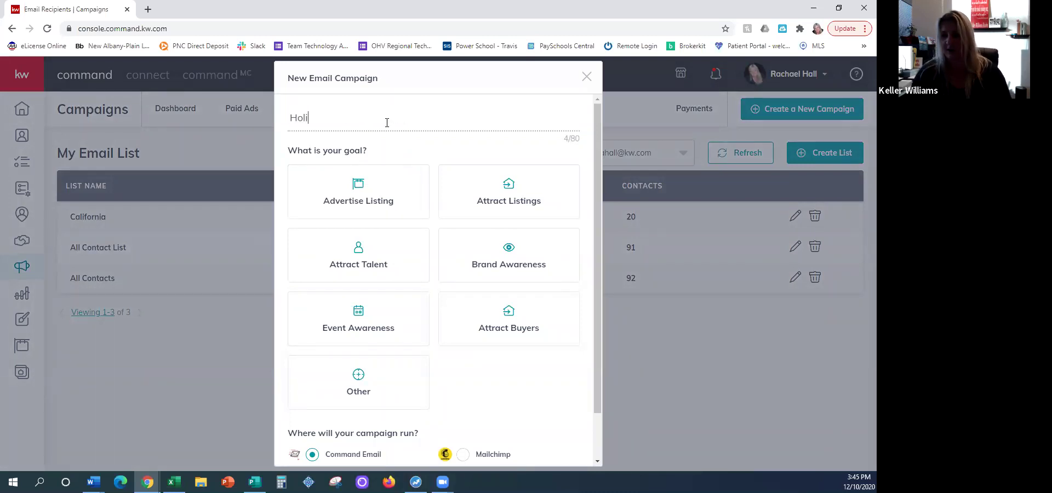
{"action": "type", "text": "day Email"}
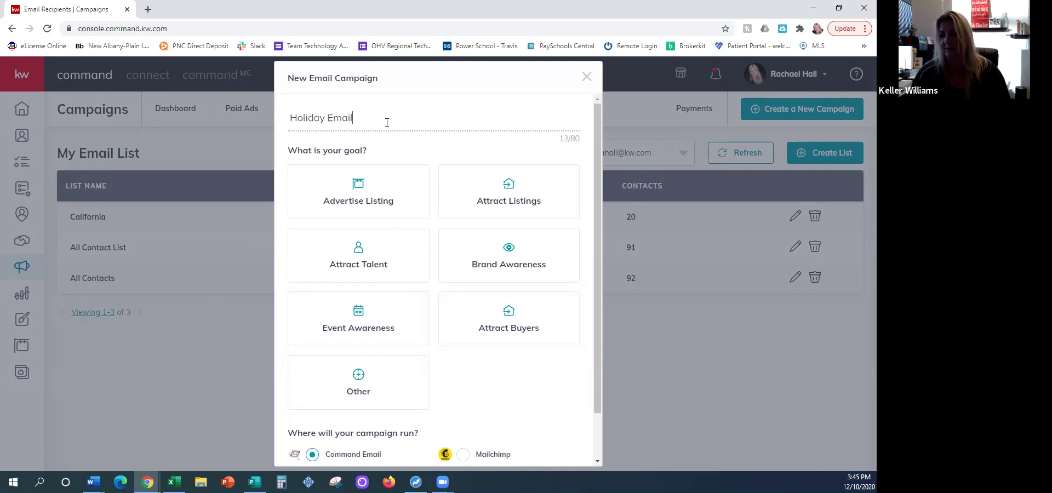
Step: Complete the campaign name as "Holiday Email - All Contacts", choose Brand Awareness as the goal, and set up the campaign
{"action": "type", "text": " - All Contacts"}
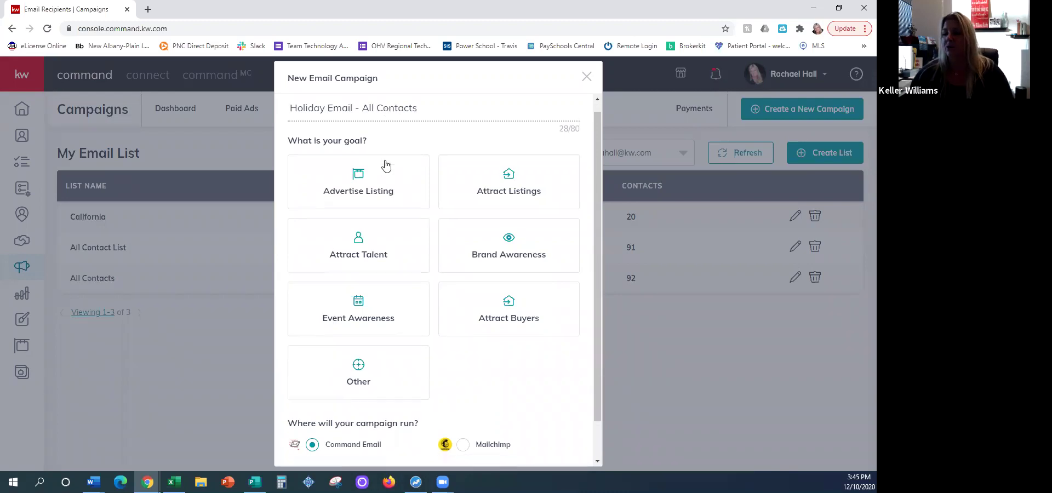
{"action": "scroll", "coordinate": [388, 165], "scroll_direction": "down", "scroll_amount": 1}
{"action": "left_click", "coordinate": [499, 204]}
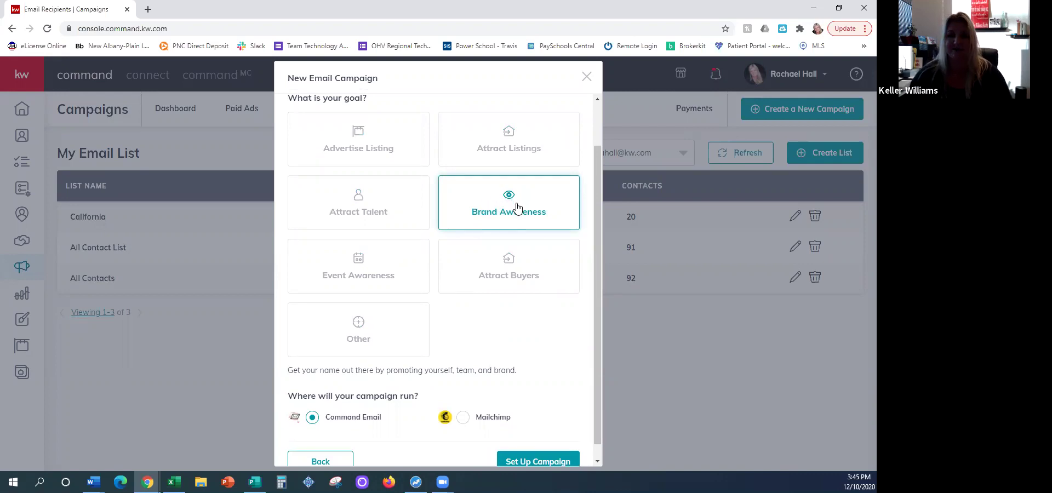
{"action": "scroll", "coordinate": [515, 204], "scroll_direction": "down", "scroll_amount": 1}
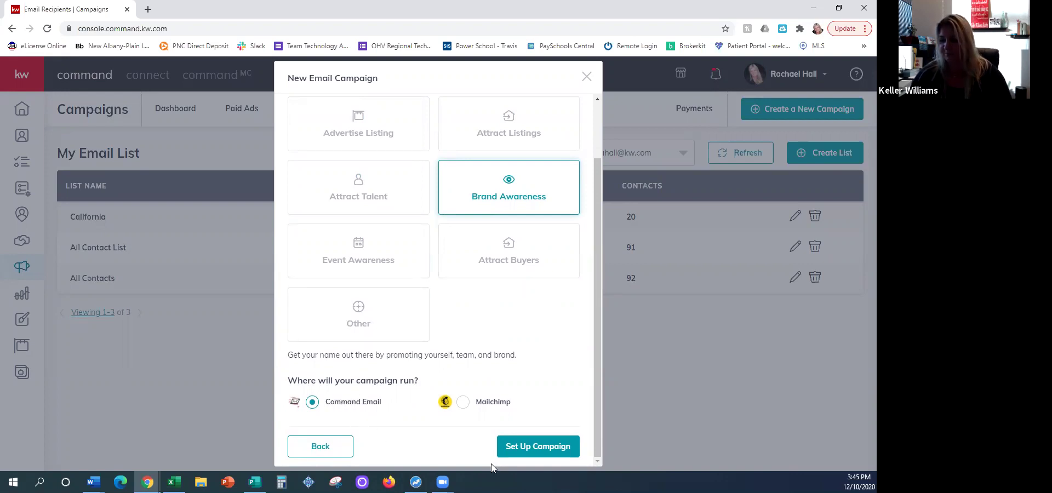
{"action": "left_click", "coordinate": [528, 448]}
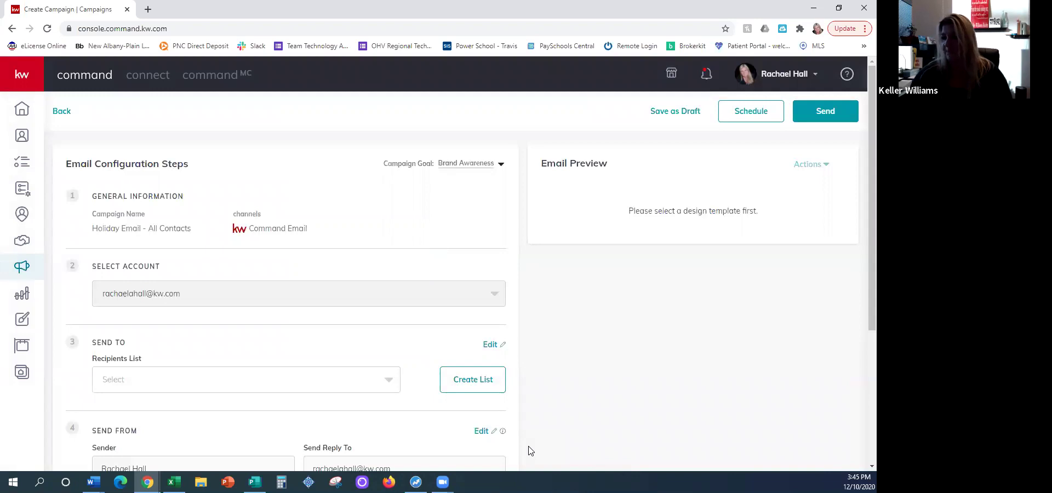
Step: Set the campaign's recipients list to All Contacts
{"action": "scroll", "coordinate": [355, 211], "scroll_direction": "down", "scroll_amount": 1}
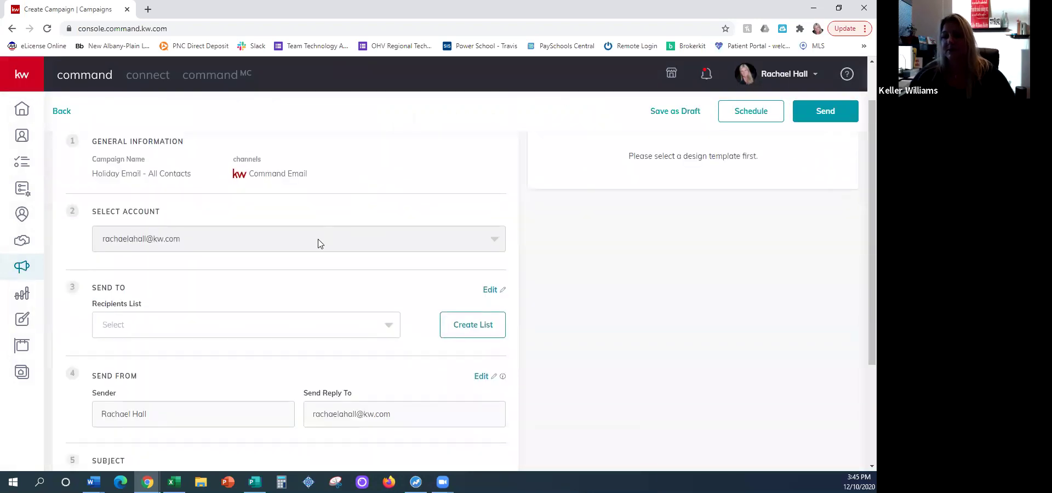
{"action": "scroll", "coordinate": [321, 244], "scroll_direction": "down", "scroll_amount": 1}
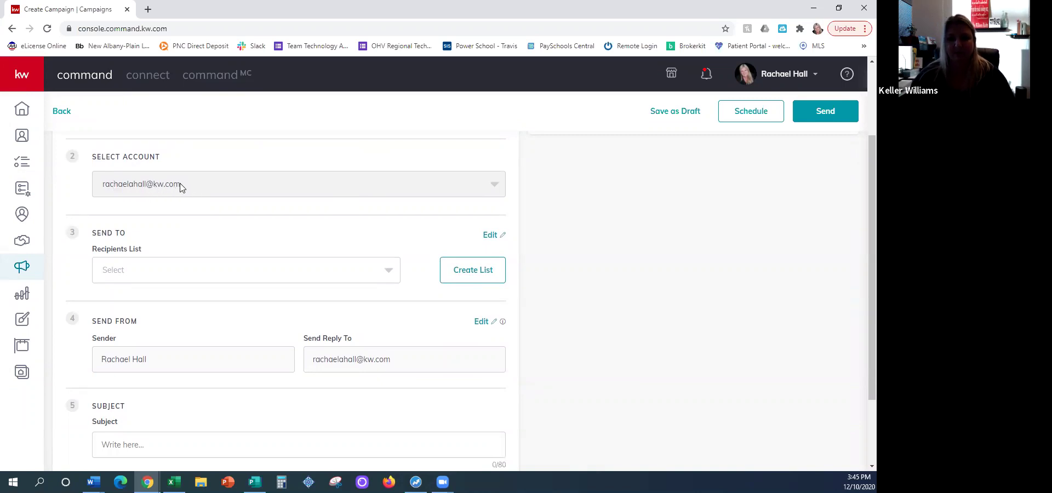
{"action": "scroll", "coordinate": [238, 228], "scroll_direction": "down", "scroll_amount": 1}
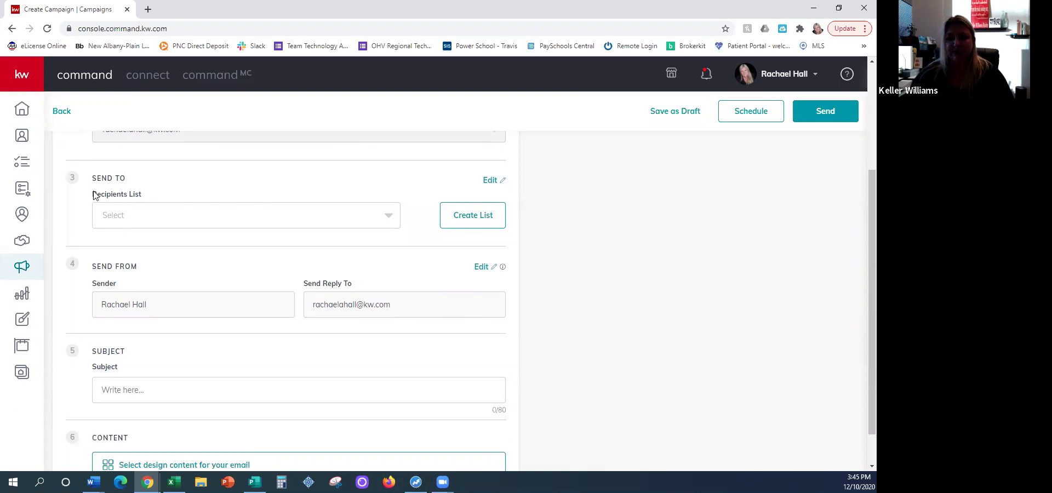
{"action": "scroll", "coordinate": [156, 180], "scroll_direction": "down", "scroll_amount": 1}
{"action": "left_click", "coordinate": [147, 179]}
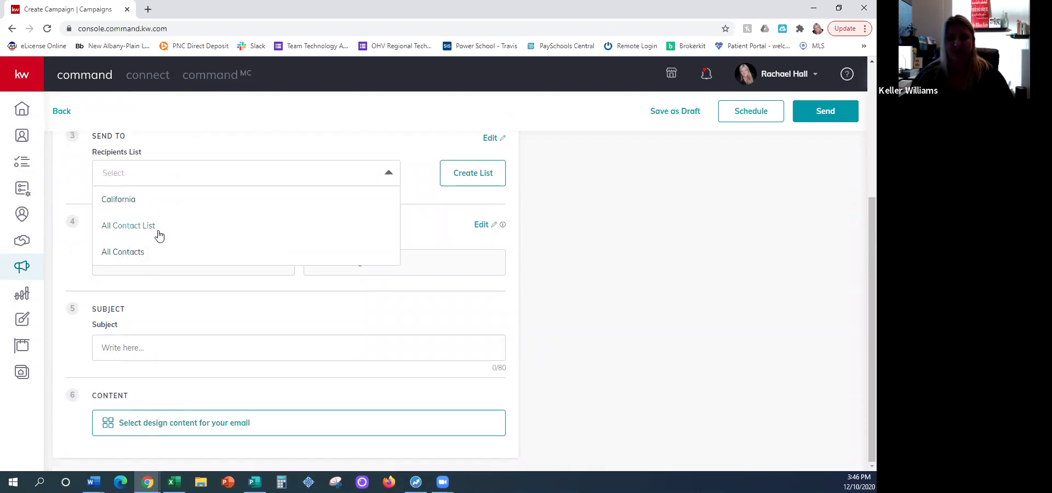
{"action": "left_click", "coordinate": [132, 255]}
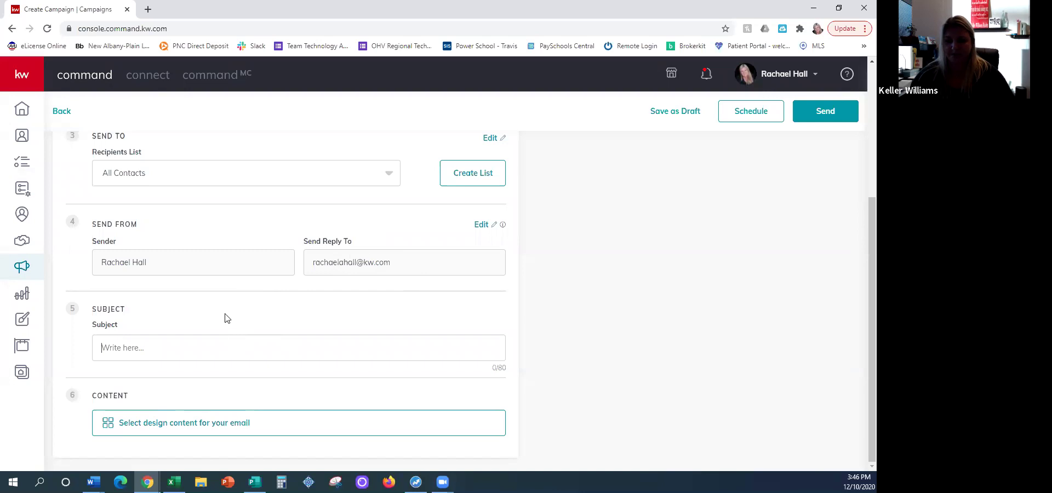
Step: Enter "Happy Holiday from Your Trusted Realtor!" as the email subject
{"action": "type", "text": "Happy Ho"}
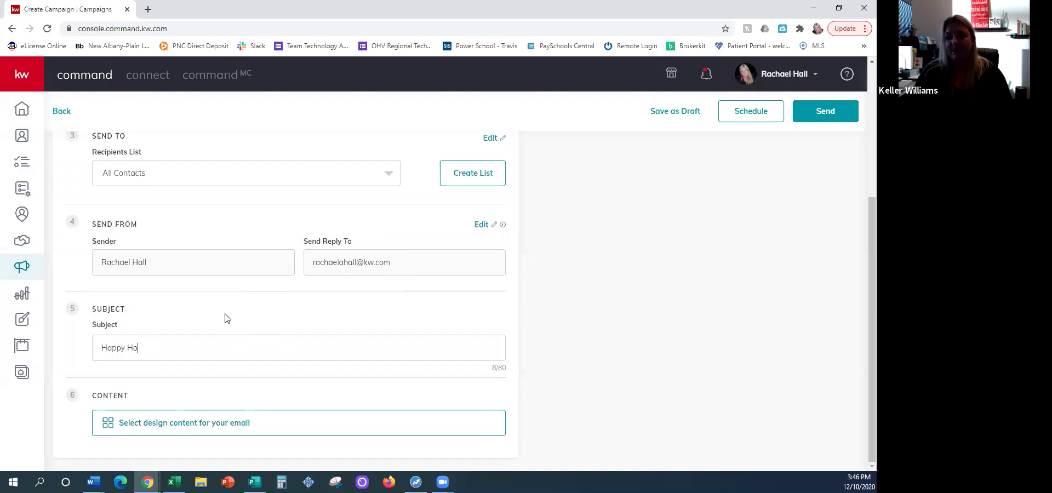
{"action": "type", "text": "liday from Your Trusted Realtor"}
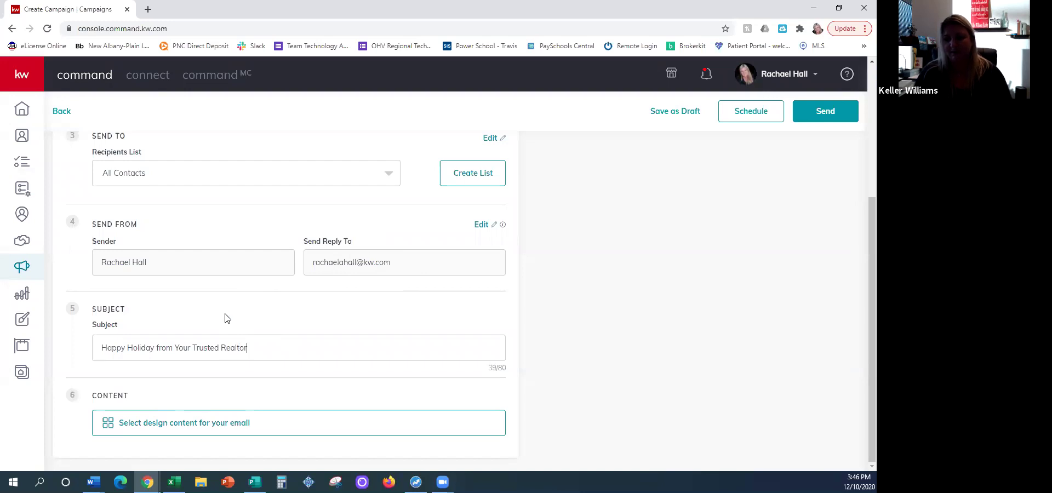
{"action": "type", "text": "!"}
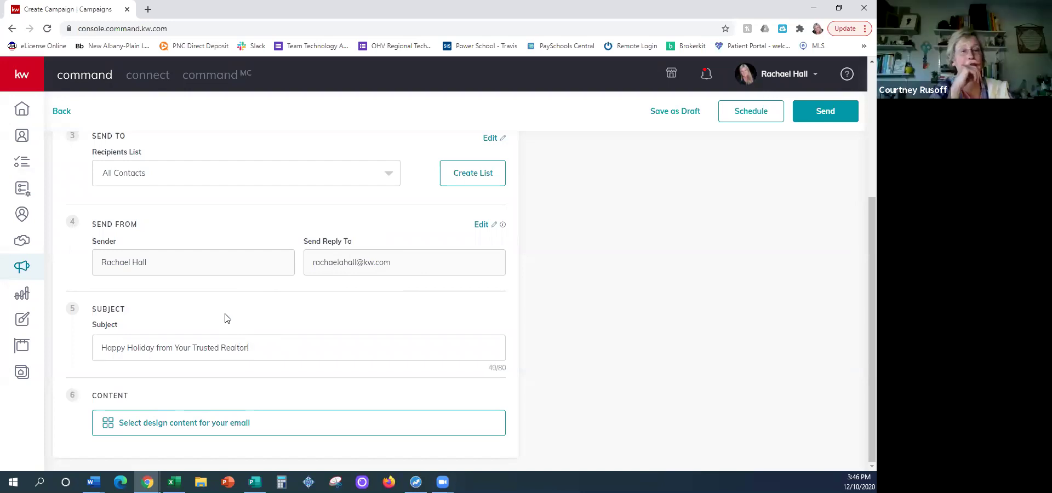
Step: Use the saved "Classic - Happy Holidays" template as the email's design content and save it to the campaign
{"action": "left_click", "coordinate": [179, 423]}
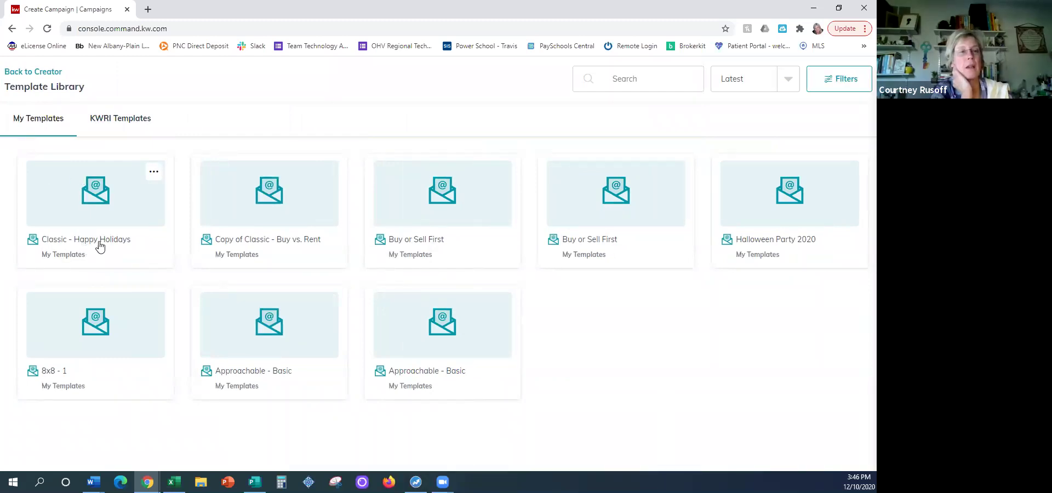
{"action": "left_click", "coordinate": [82, 182]}
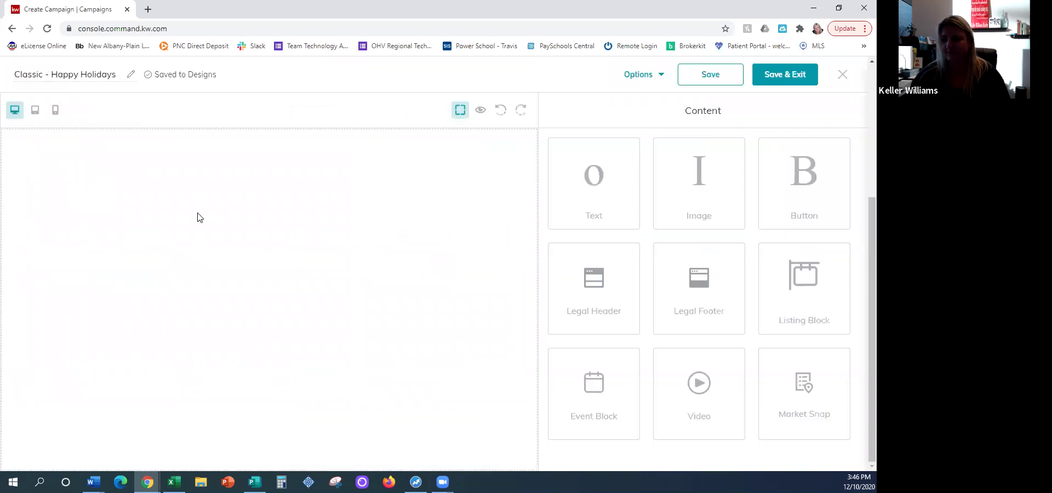
{"action": "scroll", "coordinate": [445, 258], "scroll_direction": "down", "scroll_amount": 10}
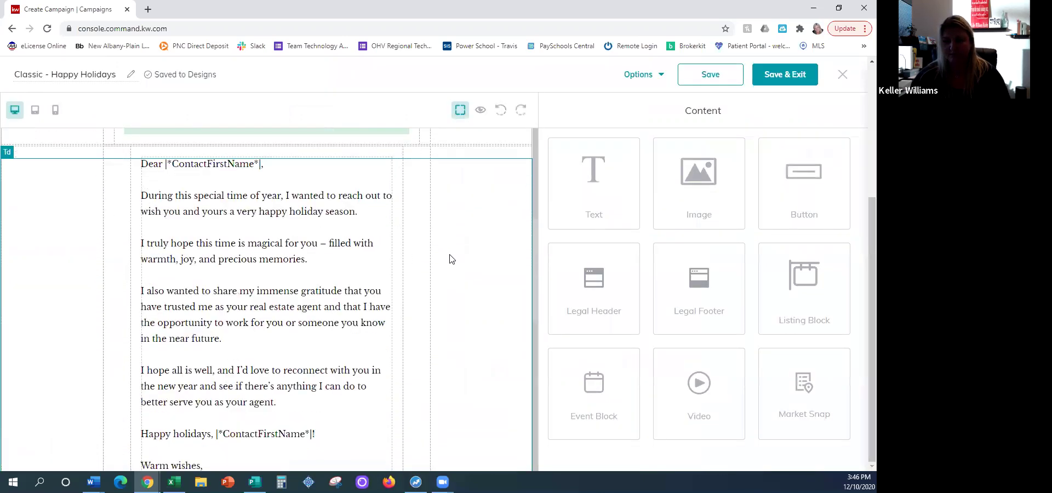
{"action": "left_click", "coordinate": [784, 77]}
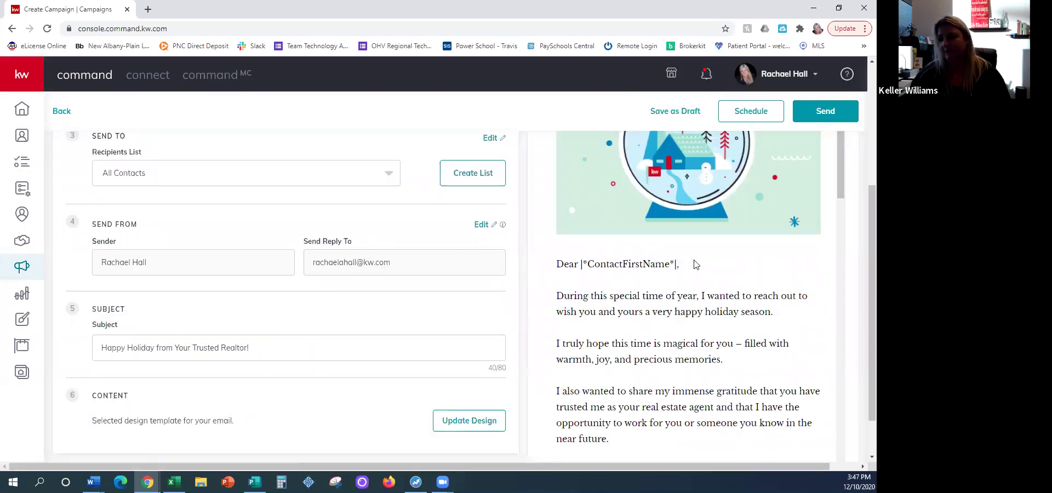
Step: Review the holiday email preview from header to footer along with the campaign's configuration settings
{"action": "scroll", "coordinate": [702, 247], "scroll_direction": "up", "scroll_amount": 4}
{"action": "scroll", "coordinate": [712, 263], "scroll_direction": "down", "scroll_amount": 10}
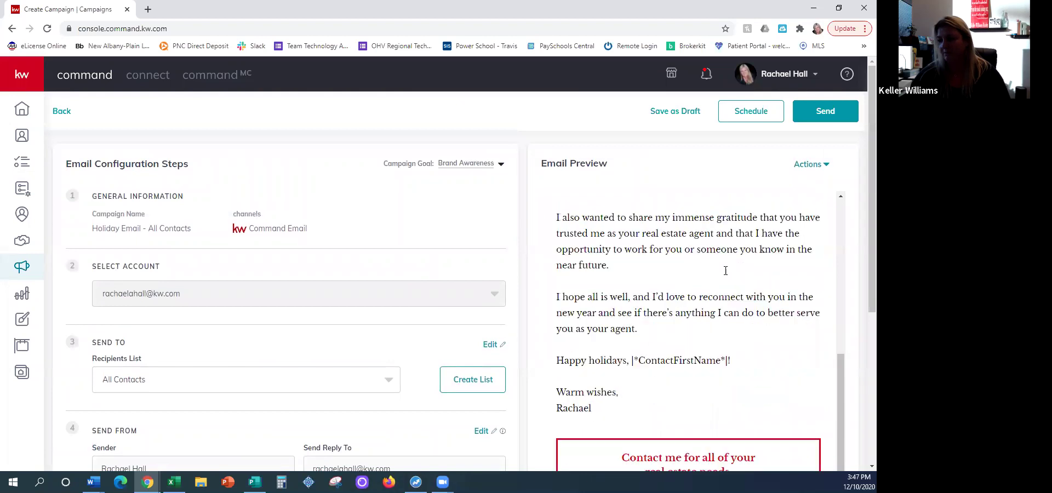
{"action": "scroll", "coordinate": [732, 286], "scroll_direction": "down", "scroll_amount": 8}
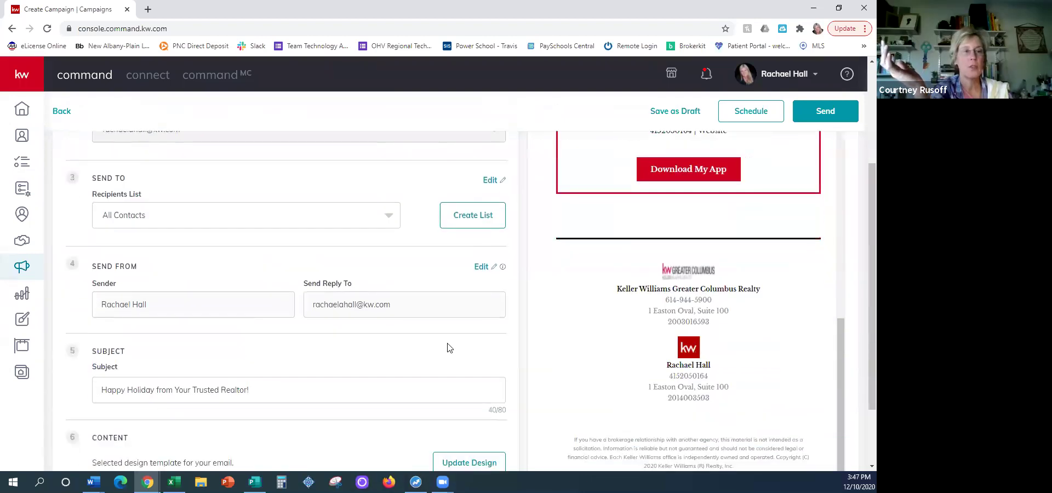
{"action": "scroll", "coordinate": [369, 275], "scroll_direction": "up", "scroll_amount": 3}
{"action": "scroll", "coordinate": [701, 282], "scroll_direction": "up", "scroll_amount": 8}
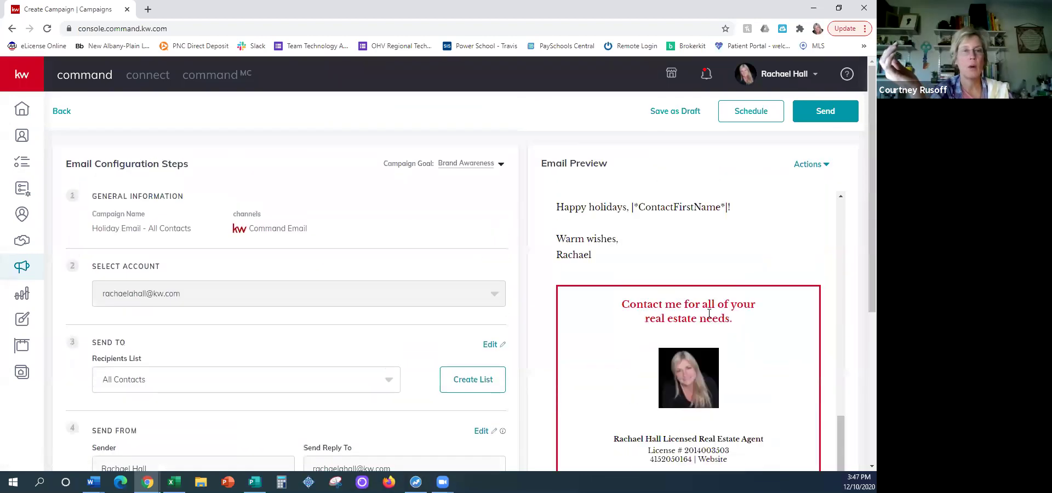
{"action": "scroll", "coordinate": [702, 281], "scroll_direction": "up", "scroll_amount": 6}
{"action": "scroll", "coordinate": [329, 257], "scroll_direction": "down", "scroll_amount": 5}
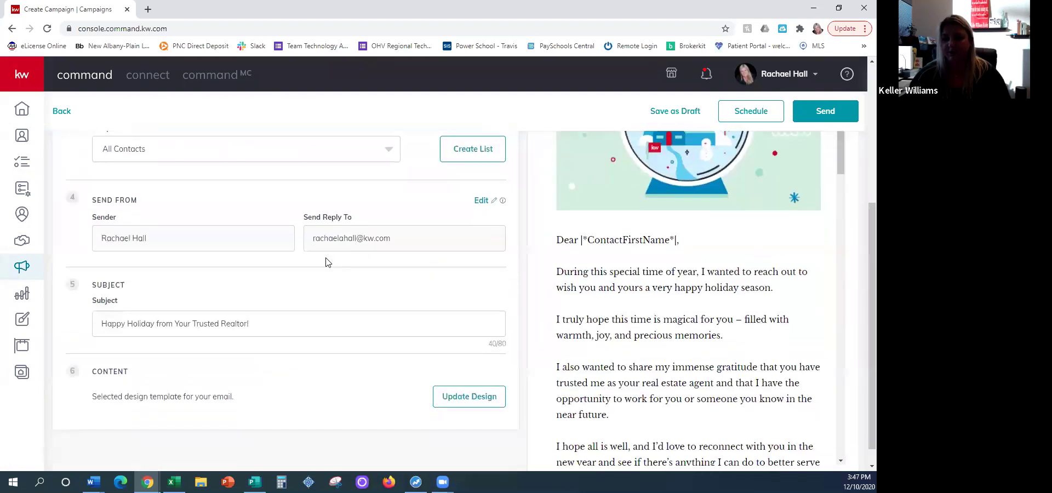
{"action": "scroll", "coordinate": [296, 326], "scroll_direction": "up", "scroll_amount": 5}
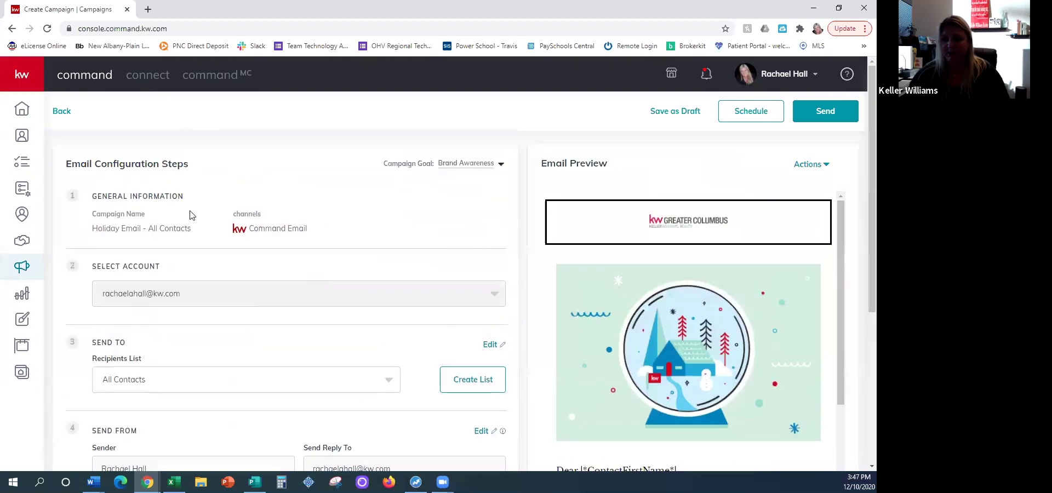
{"action": "scroll", "coordinate": [186, 394], "scroll_direction": "down", "scroll_amount": 3}
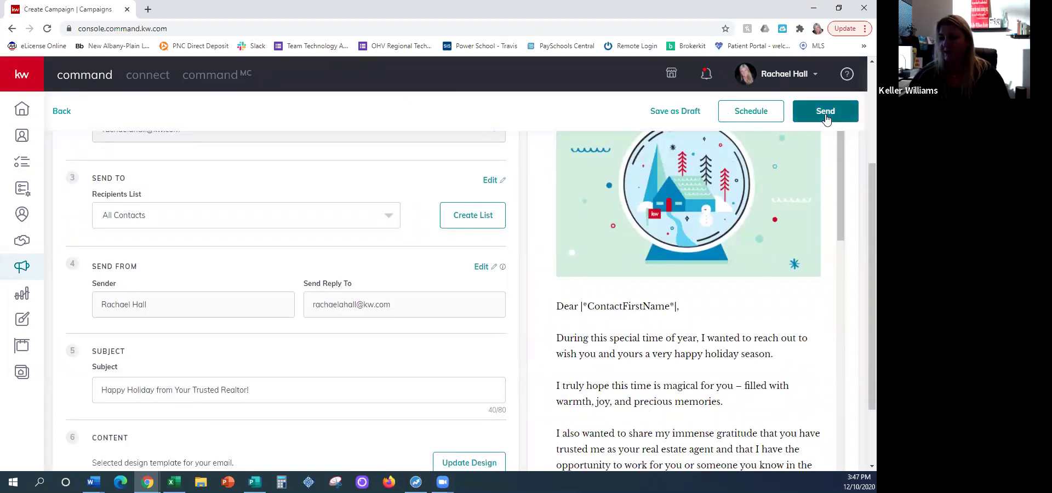
Step: Try to schedule the holiday campaign for December 24, 2020
{"action": "left_click", "coordinate": [749, 117]}
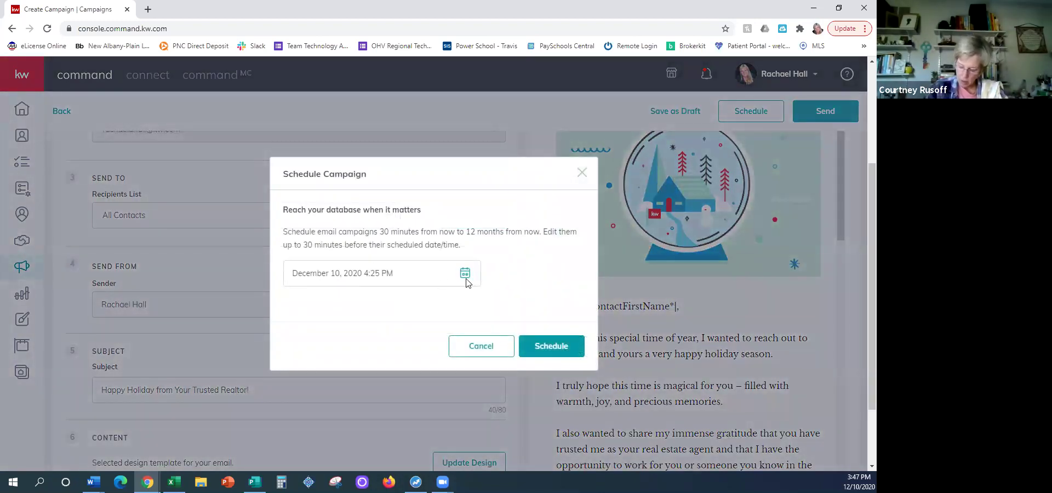
{"action": "left_click", "coordinate": [465, 273]}
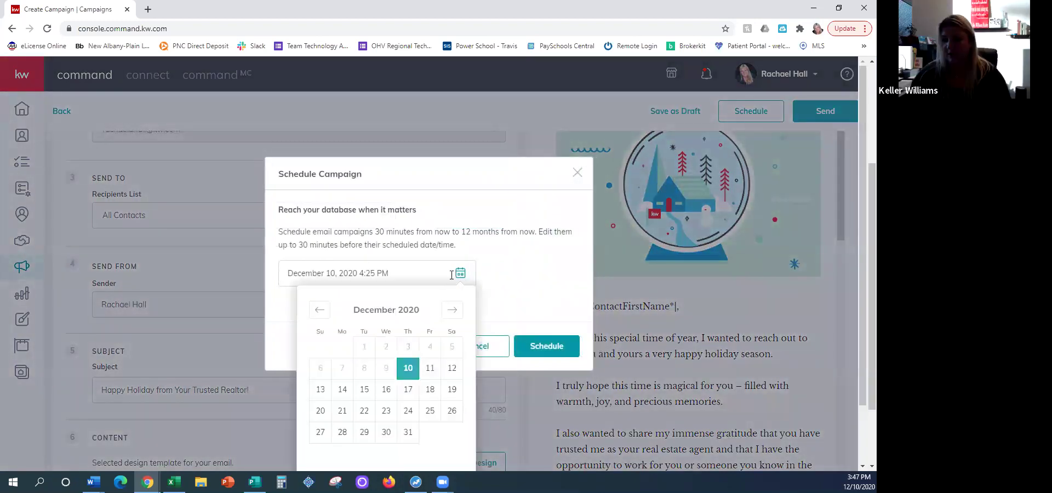
{"action": "left_click", "coordinate": [406, 412]}
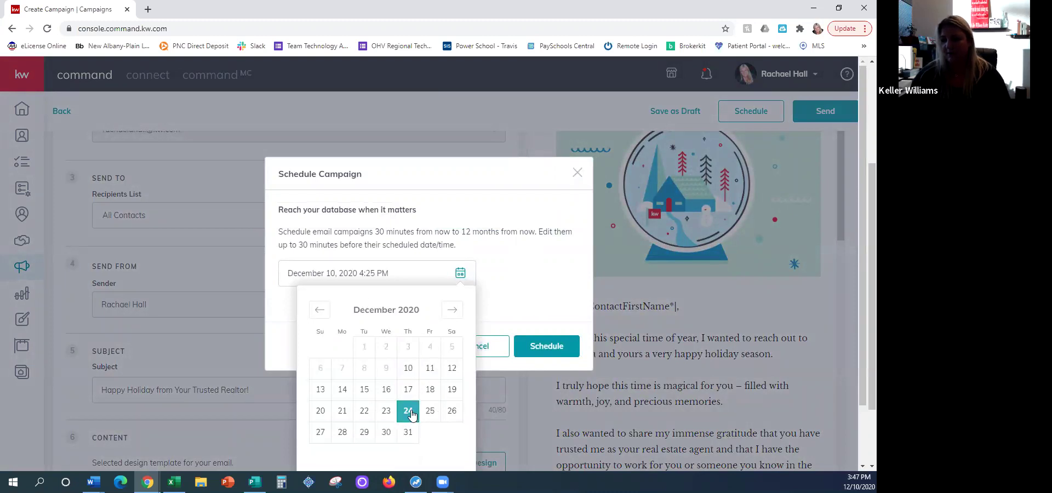
{"action": "left_click", "coordinate": [505, 279]}
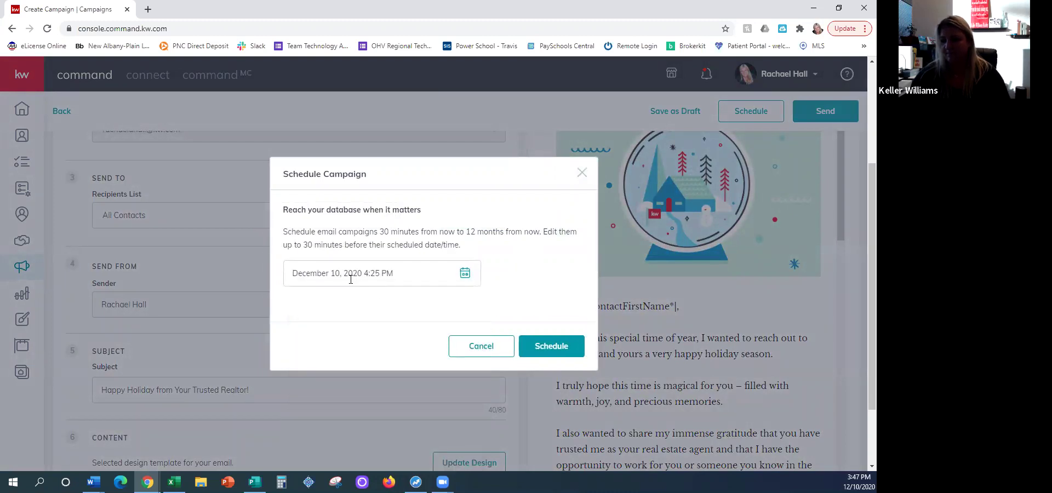
{"action": "left_click", "coordinate": [465, 273]}
{"action": "left_click", "coordinate": [406, 412]}
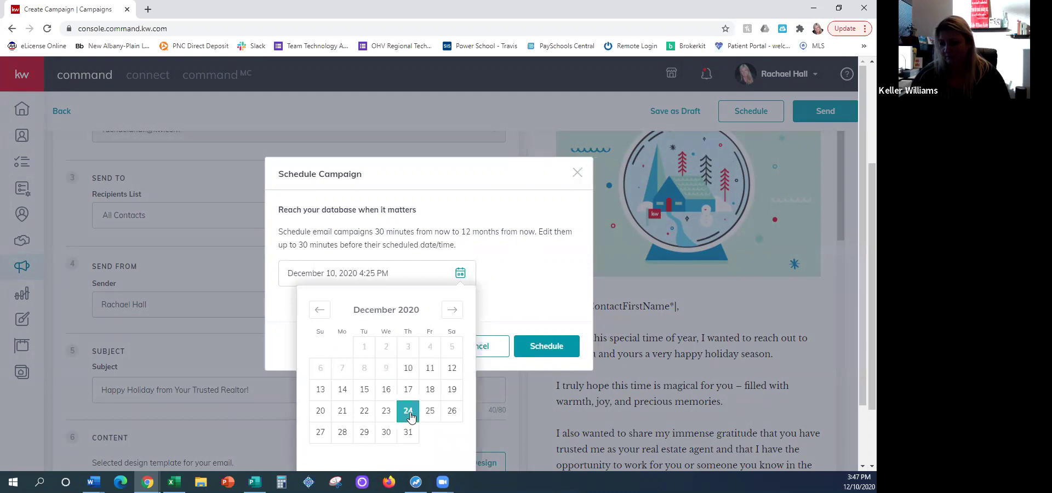
{"action": "left_click", "coordinate": [522, 350]}
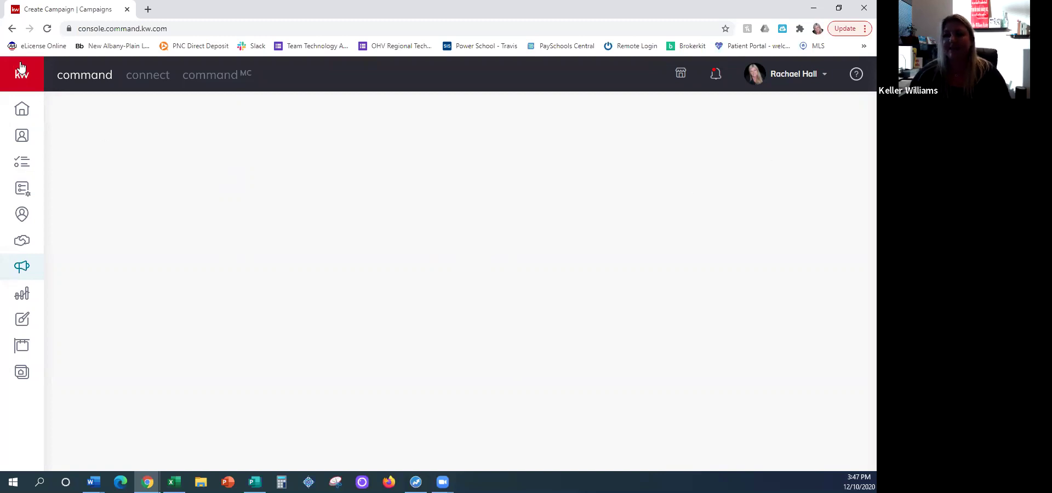
Step: Leave the campaign editor and look through the list of email campaigns and their statuses
{"action": "left_click", "coordinate": [11, 29]}
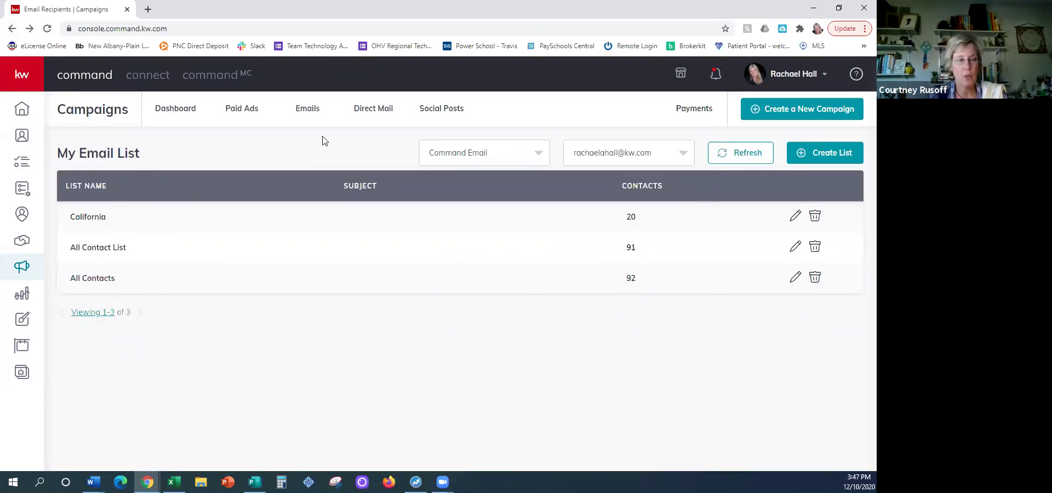
{"action": "left_click", "coordinate": [310, 112]}
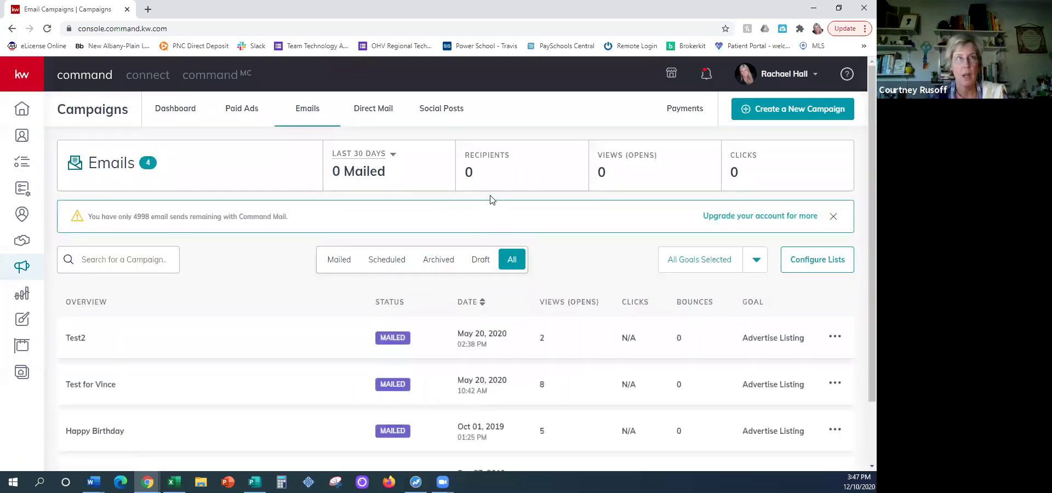
{"action": "scroll", "coordinate": [614, 335], "scroll_direction": "down", "scroll_amount": 2}
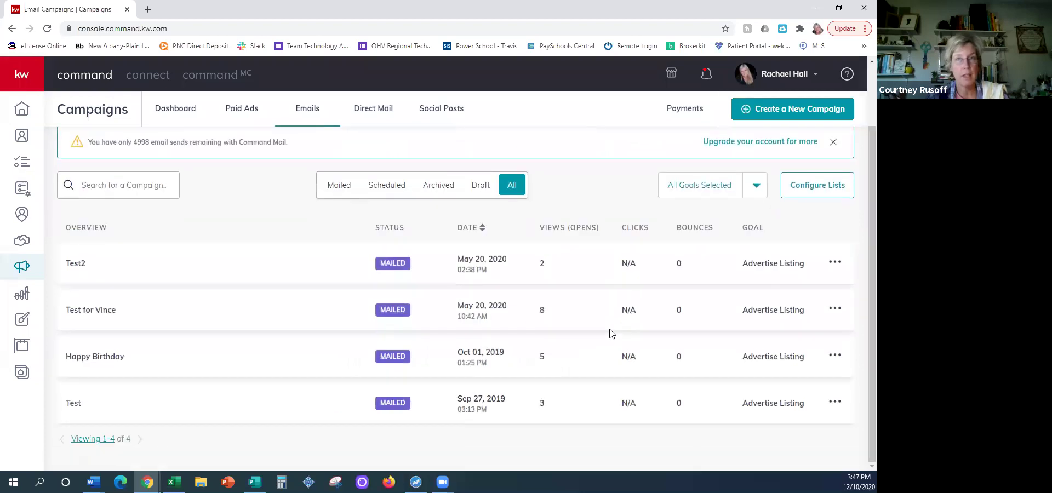
{"action": "scroll", "coordinate": [611, 334], "scroll_direction": "up", "scroll_amount": 2}
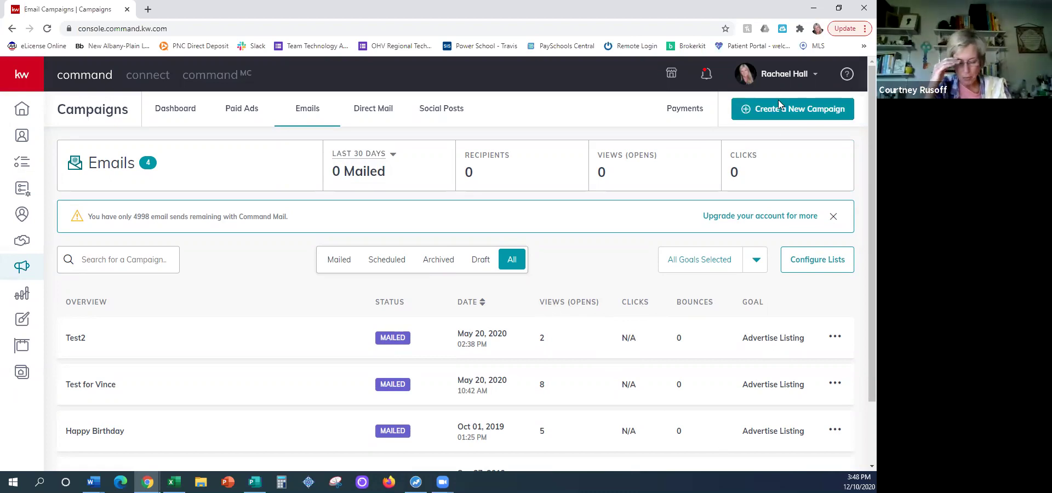
Step: Start another new campaign of type Email and name it "Happy Holidays"
{"action": "left_click", "coordinate": [762, 109]}
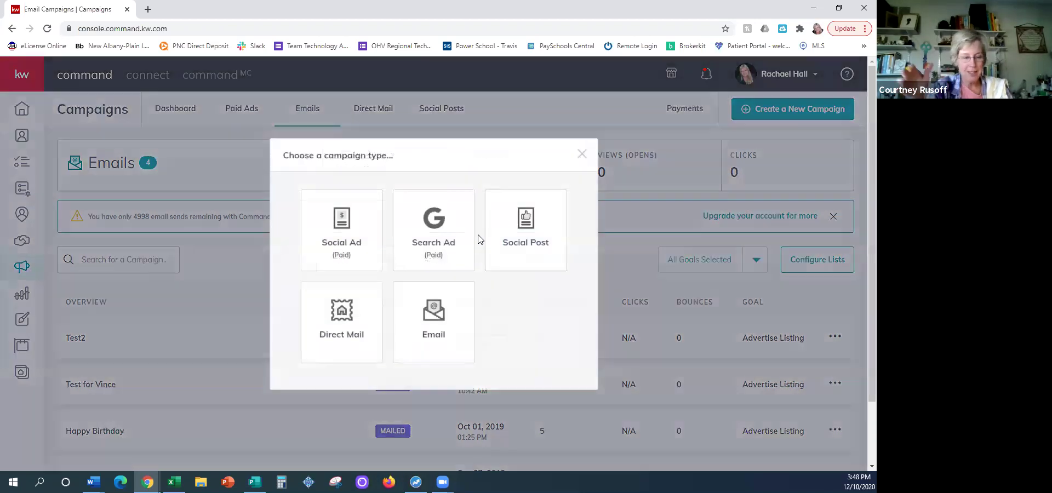
{"action": "left_click", "coordinate": [467, 327]}
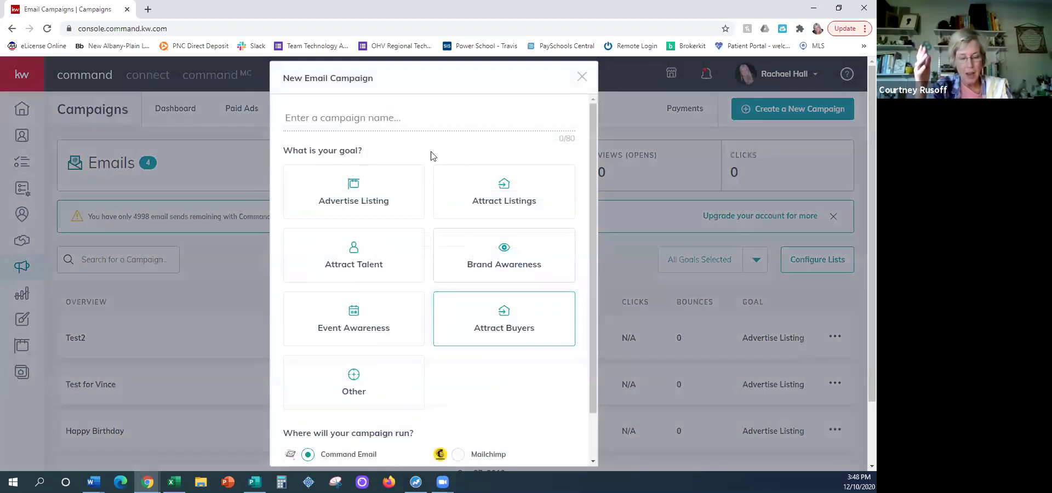
{"action": "type", "text": "Happy Holidays"}
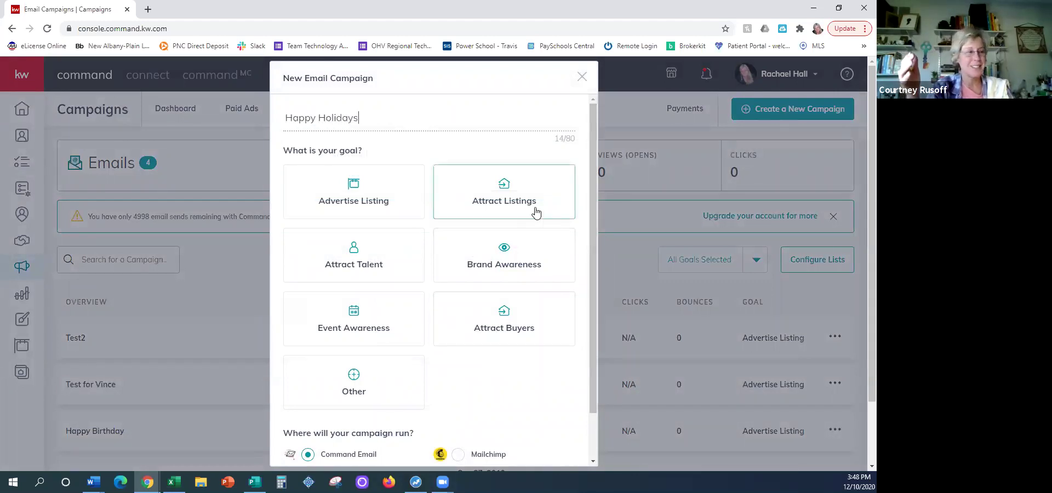
Step: Set up the campaign with the Brand Awareness goal and choose All Contacts as its recipients list
{"action": "left_click", "coordinate": [490, 250]}
{"action": "scroll", "coordinate": [438, 362], "scroll_direction": "down", "scroll_amount": 2}
{"action": "left_click", "coordinate": [526, 445]}
{"action": "scroll", "coordinate": [223, 310], "scroll_direction": "down", "scroll_amount": 3}
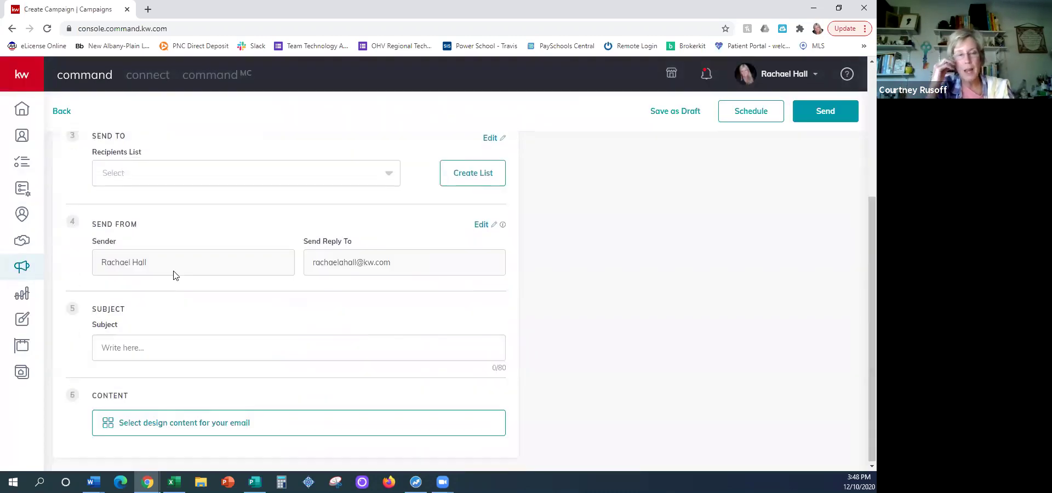
{"action": "left_click", "coordinate": [156, 174]}
{"action": "left_click", "coordinate": [132, 253]}
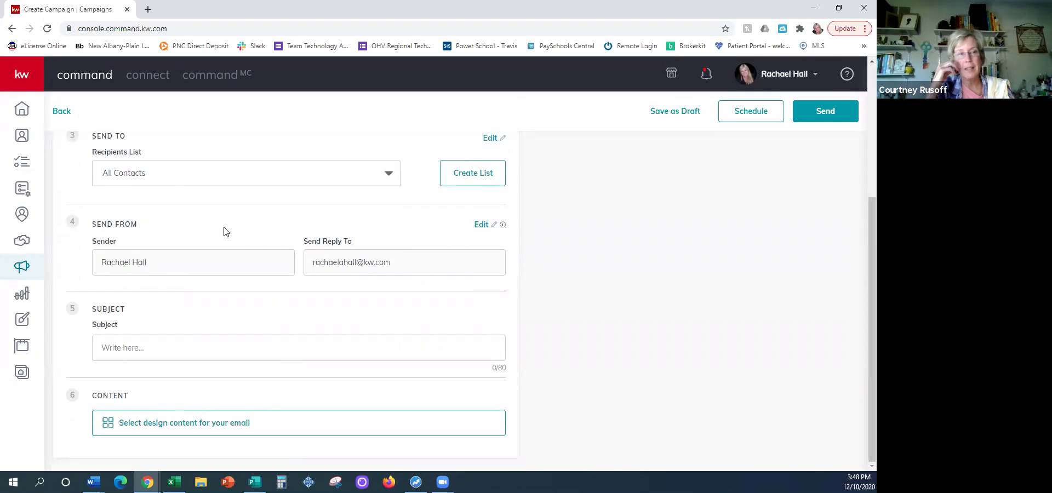
Step: Use the saved "Classic - Happy Holidays" template as the email's content and save the design to the campaign
{"action": "left_click", "coordinate": [184, 423]}
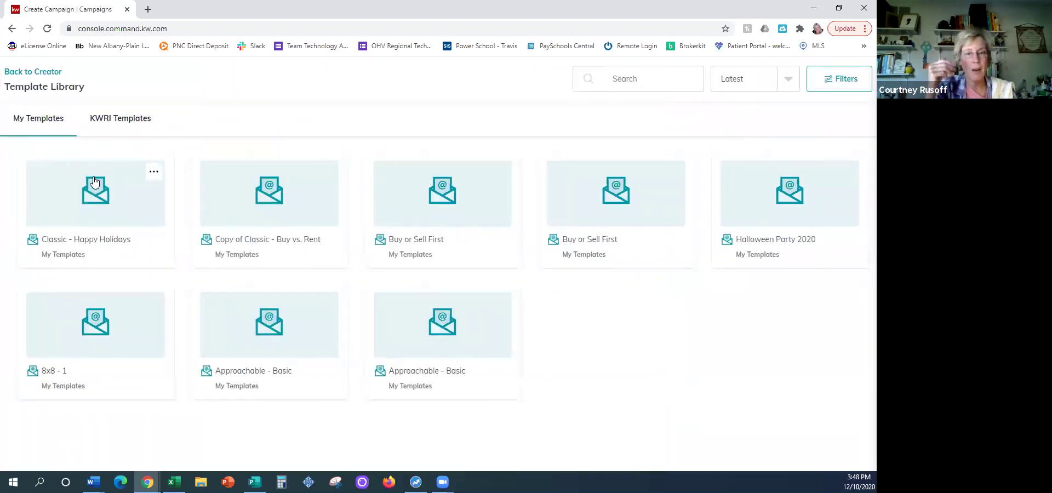
{"action": "left_click", "coordinate": [99, 202]}
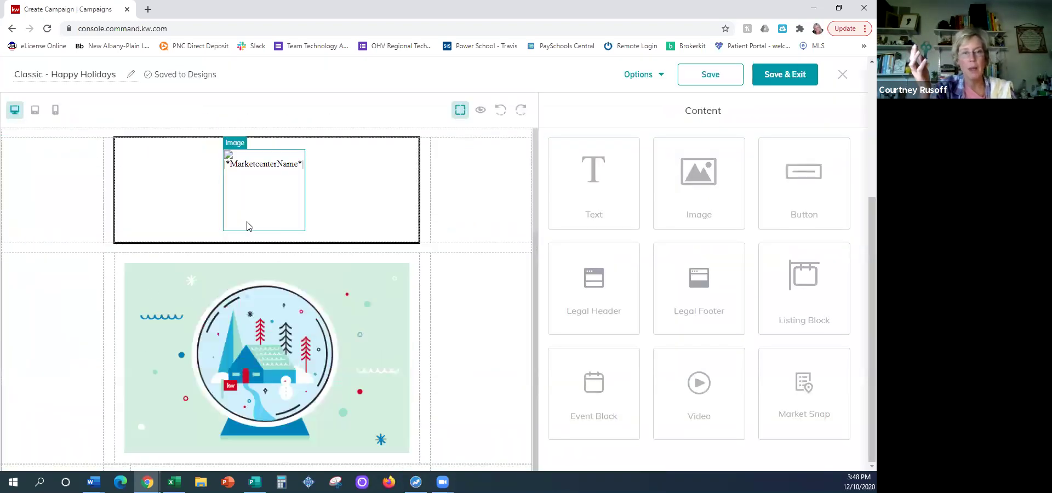
{"action": "left_click", "coordinate": [779, 80]}
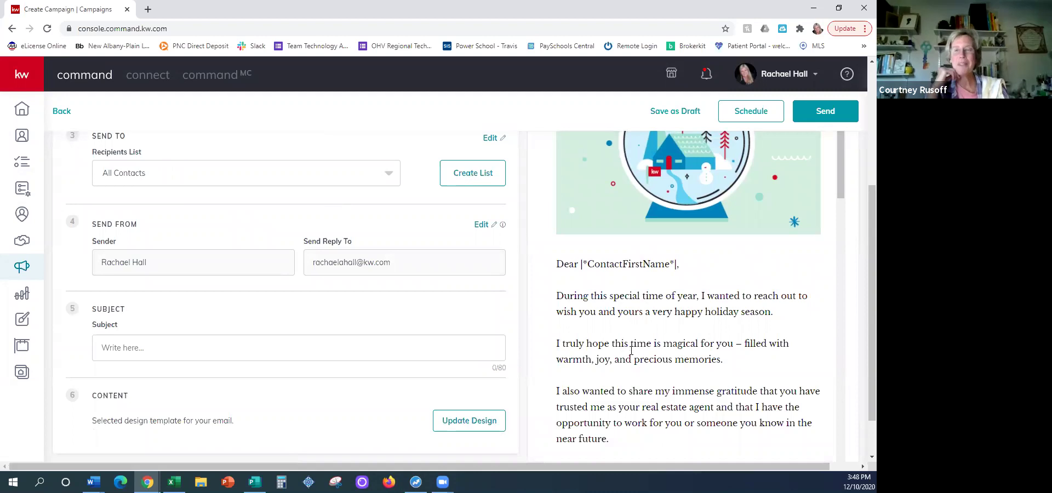
Step: Review the campaign configuration and fill in an email subject beginning with "Happy Hol"
{"action": "scroll", "coordinate": [225, 414], "scroll_direction": "up", "scroll_amount": 2}
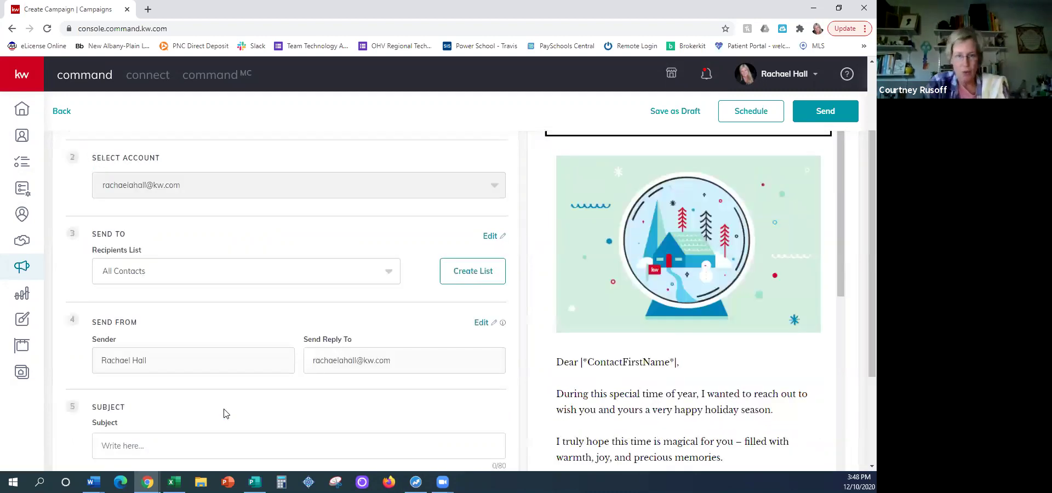
{"action": "scroll", "coordinate": [225, 414], "scroll_direction": "up", "scroll_amount": 1}
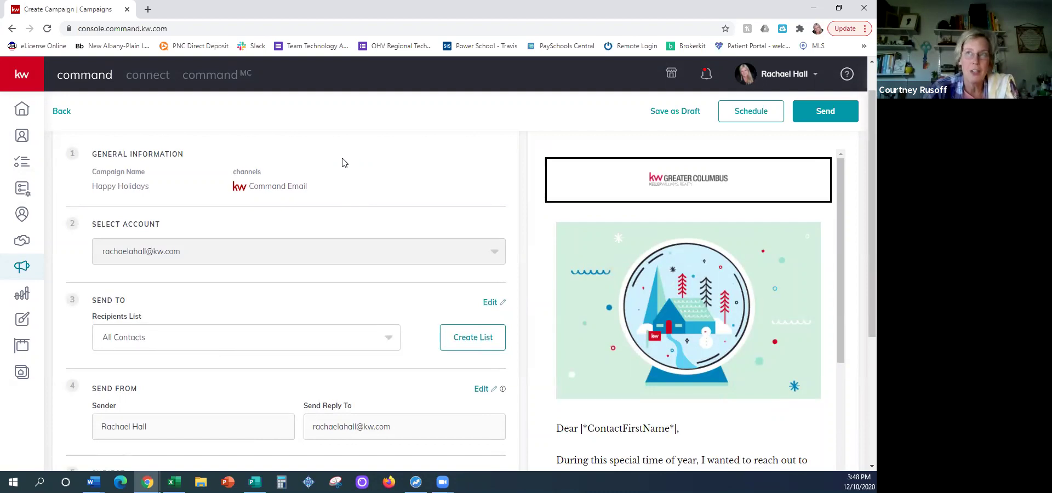
{"action": "scroll", "coordinate": [334, 181], "scroll_direction": "down", "scroll_amount": 2}
{"action": "scroll", "coordinate": [345, 263], "scroll_direction": "down", "scroll_amount": 2}
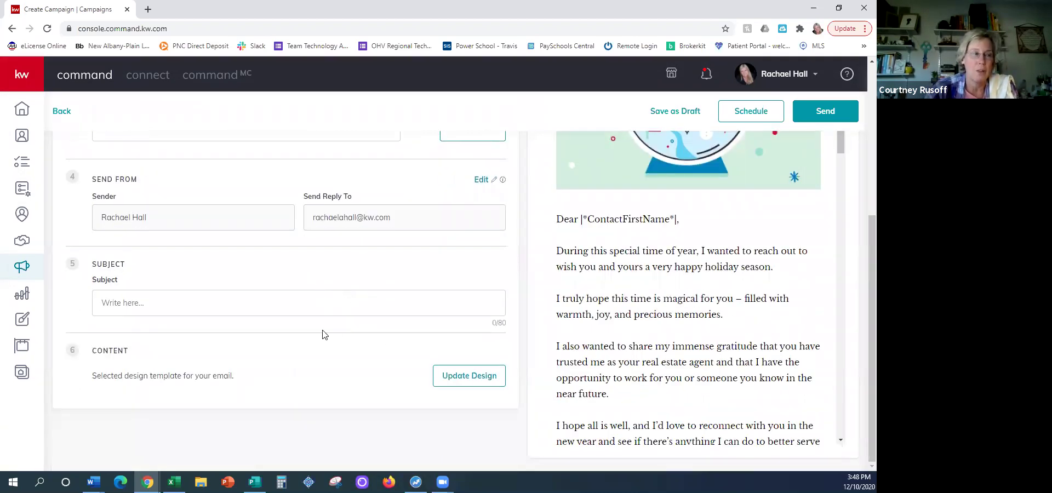
{"action": "left_click", "coordinate": [254, 305]}
{"action": "type", "text": "Happy Holkid"}
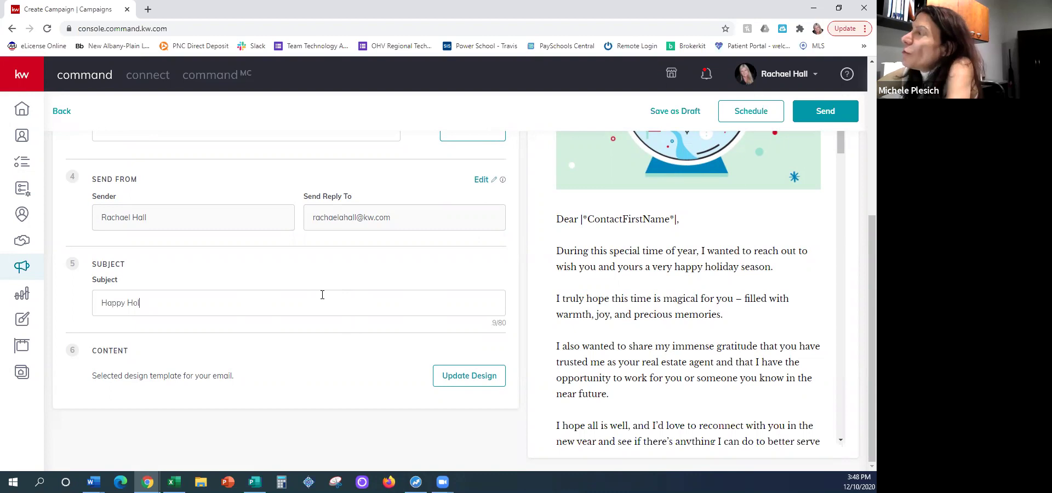
Step: Leave the holiday campaign without saving it and look over the list of email campaigns
{"action": "scroll", "coordinate": [336, 285], "scroll_direction": "up", "scroll_amount": 5}
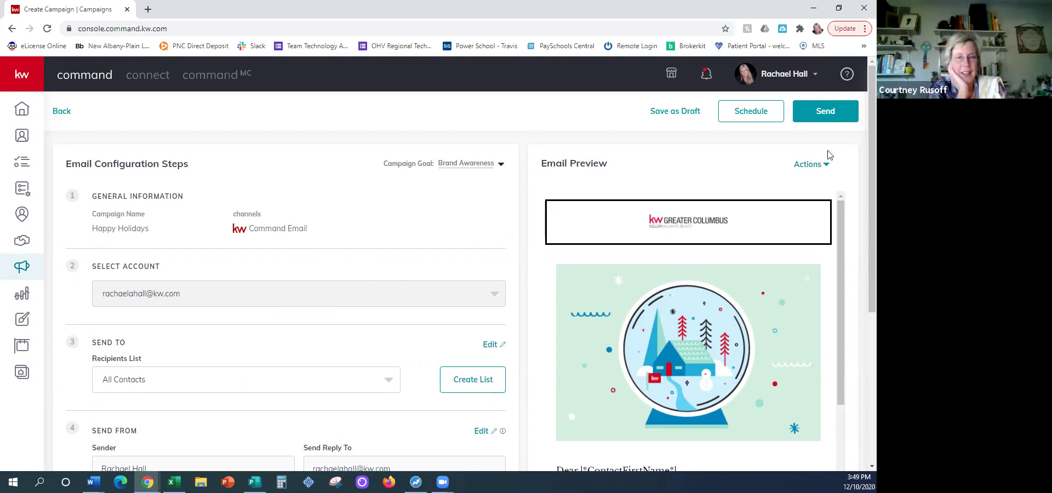
{"action": "left_click", "coordinate": [61, 111]}
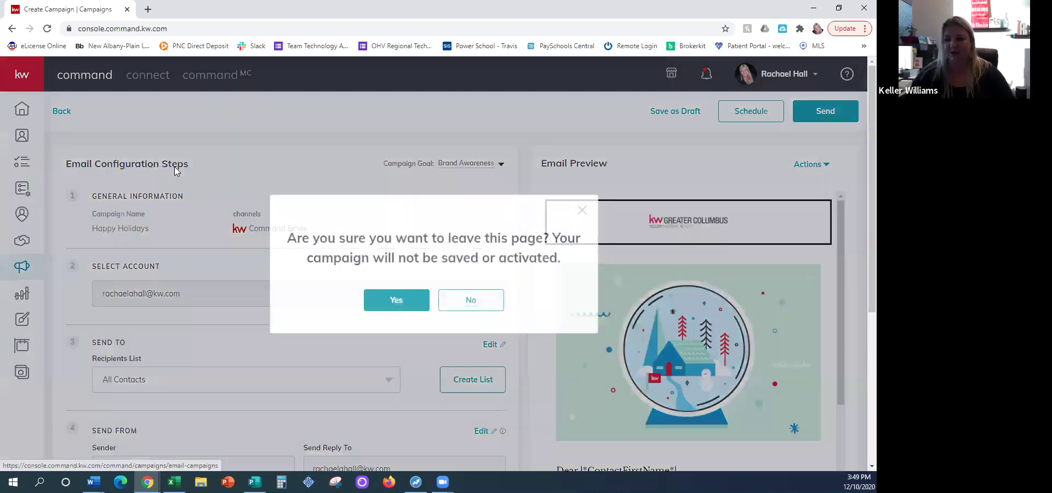
{"action": "left_click", "coordinate": [395, 300]}
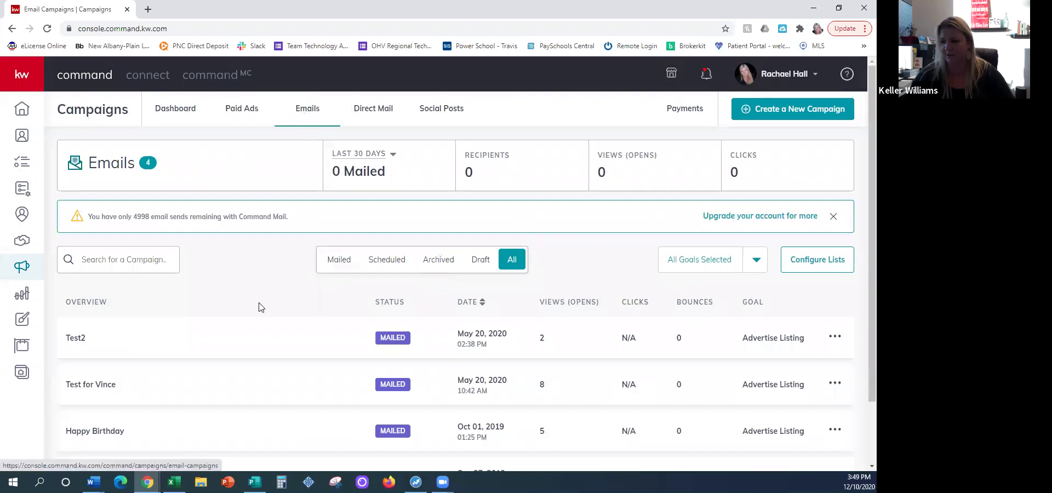
{"action": "scroll", "coordinate": [261, 307], "scroll_direction": "down", "scroll_amount": 2}
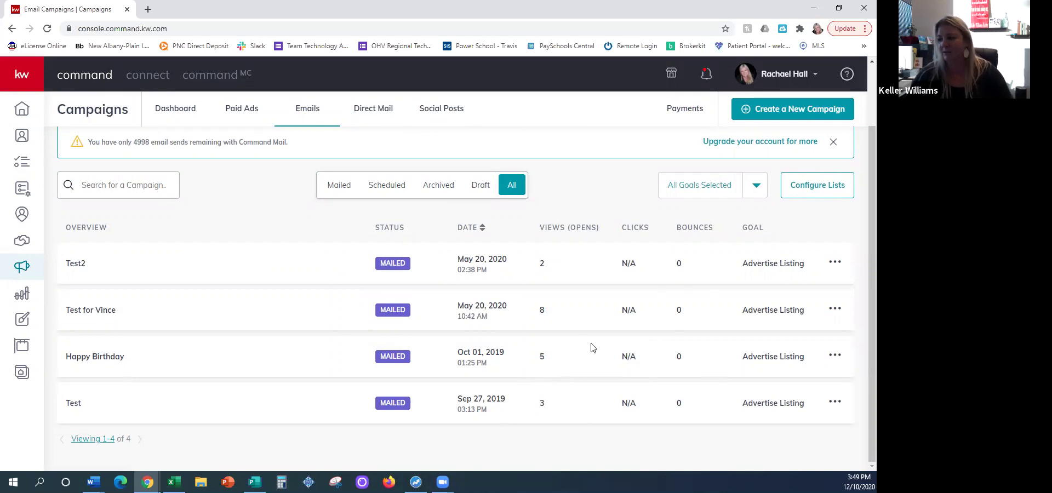
{"action": "scroll", "coordinate": [587, 343], "scroll_direction": "up", "scroll_amount": 2}
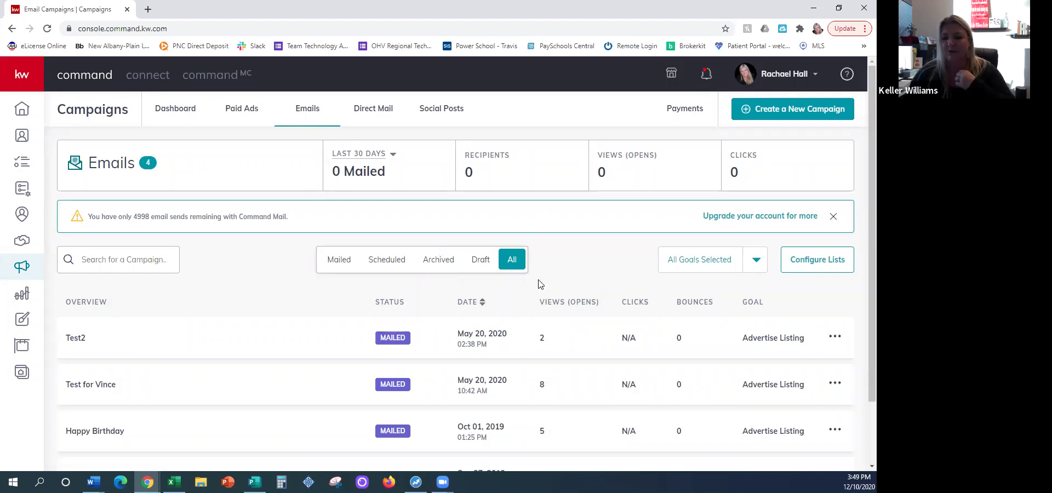
Step: Open the email list configuration, discarding unsaved changes, and start a new list named "Test"
{"action": "left_click", "coordinate": [816, 269]}
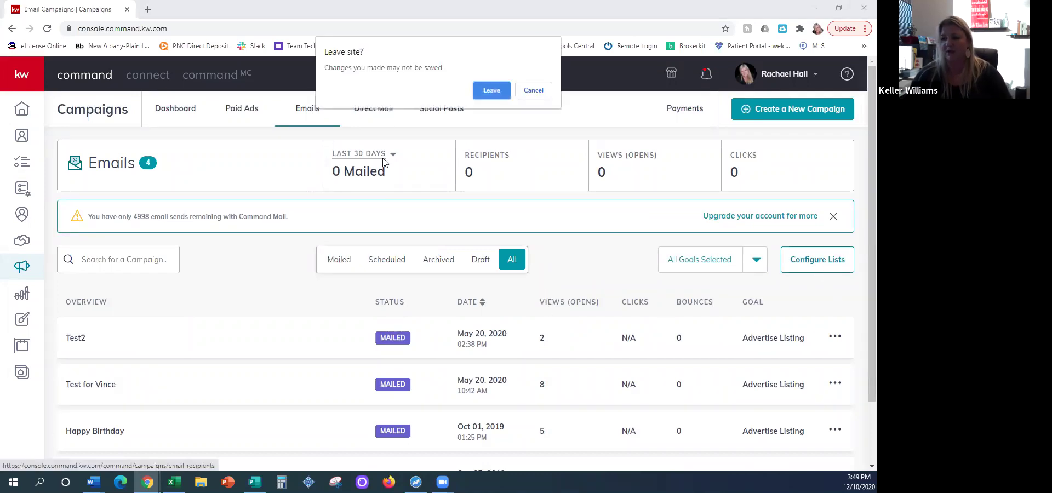
{"action": "left_click", "coordinate": [495, 92]}
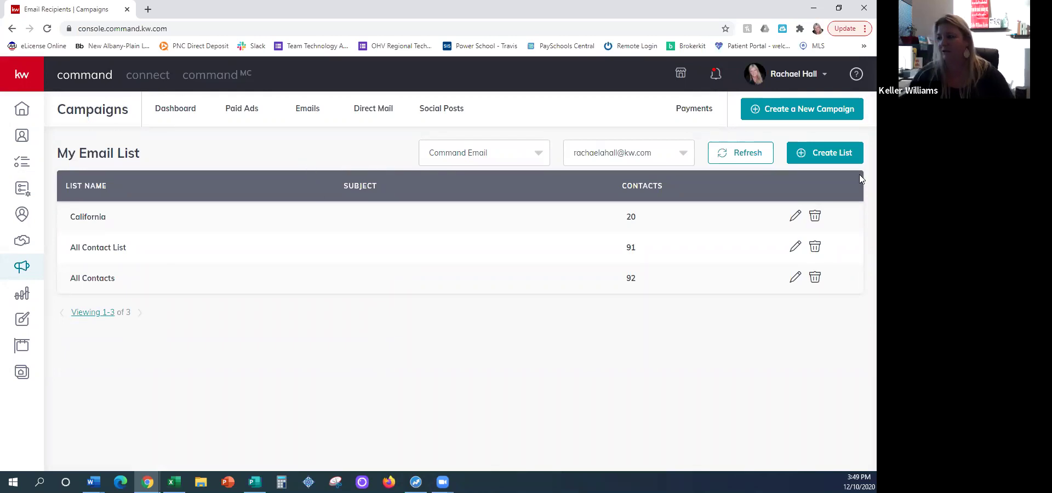
{"action": "left_click", "coordinate": [844, 159]}
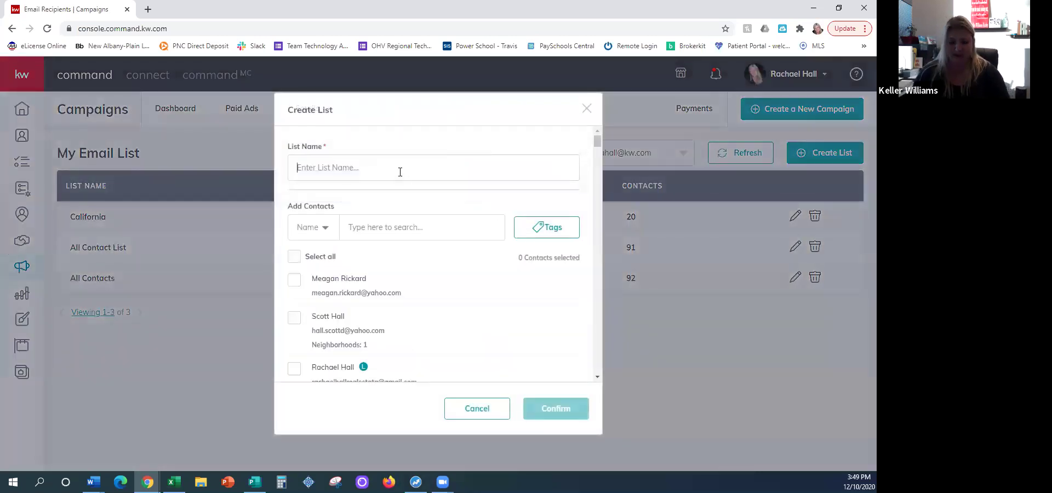
{"action": "left_click", "coordinate": [400, 172]}
{"action": "type", "text": "Test"}
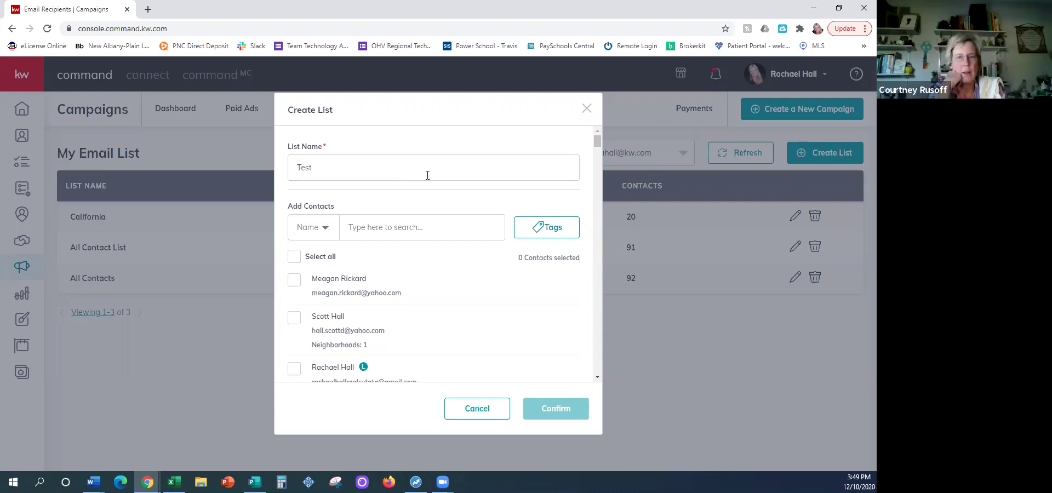
Step: Find the account owner's contact with the kw.com address, add it to the Test list and create the list
{"action": "type", "text": "rach"}
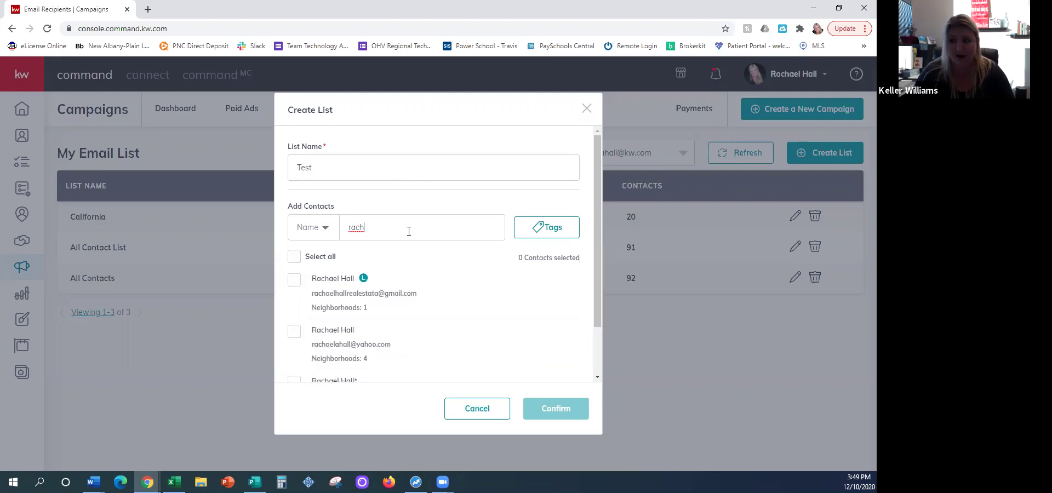
{"action": "scroll", "coordinate": [408, 293], "scroll_direction": "down", "scroll_amount": 1}
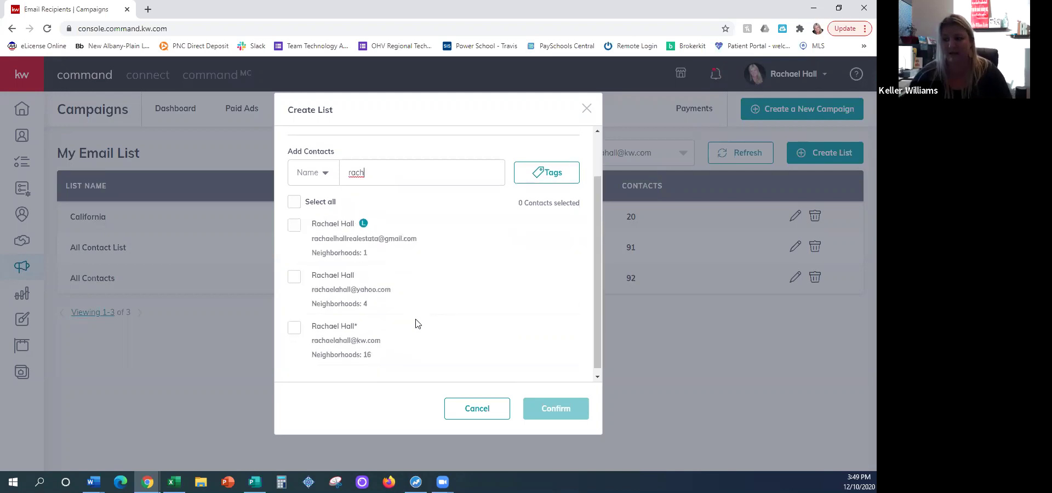
{"action": "left_click", "coordinate": [295, 330]}
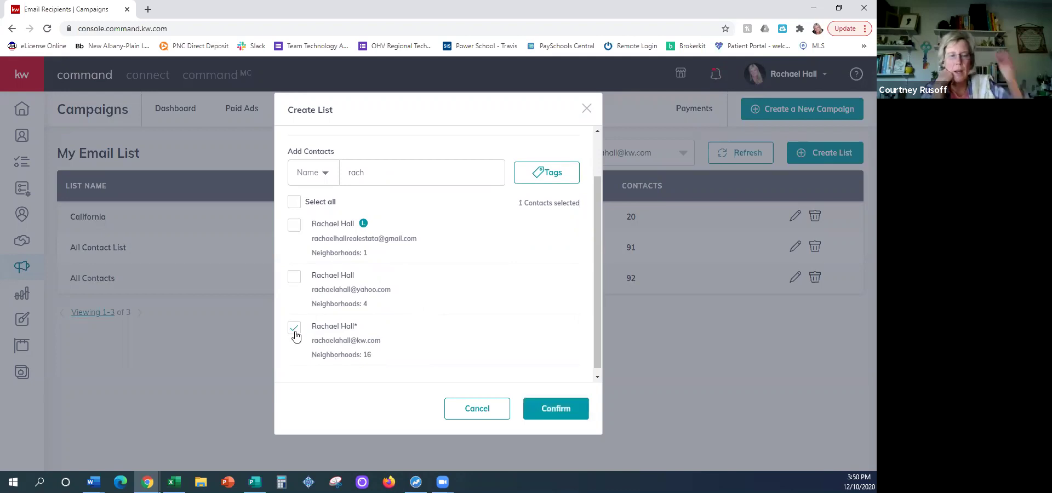
{"action": "left_click", "coordinate": [550, 405]}
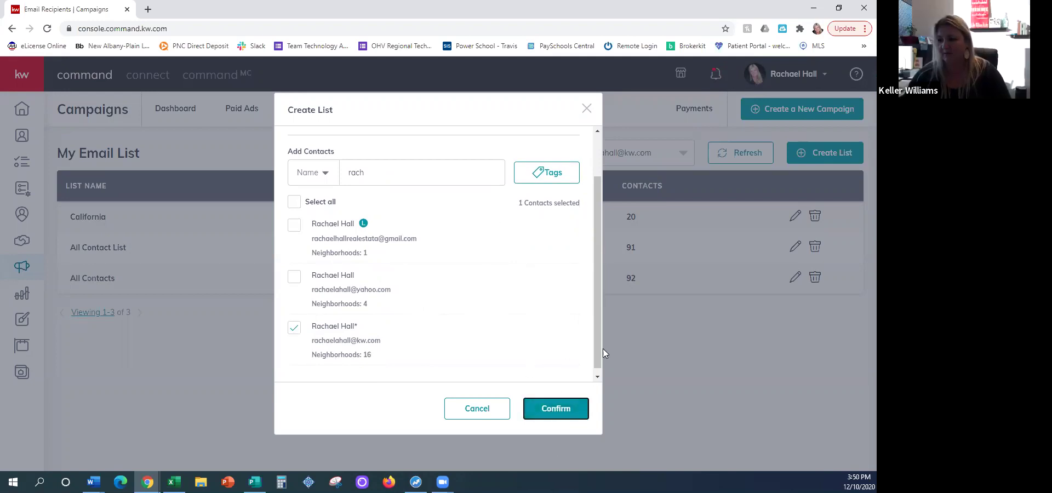
{"action": "scroll", "coordinate": [420, 196], "scroll_direction": "up", "scroll_amount": 1}
{"action": "scroll", "coordinate": [493, 350], "scroll_direction": "down", "scroll_amount": 1}
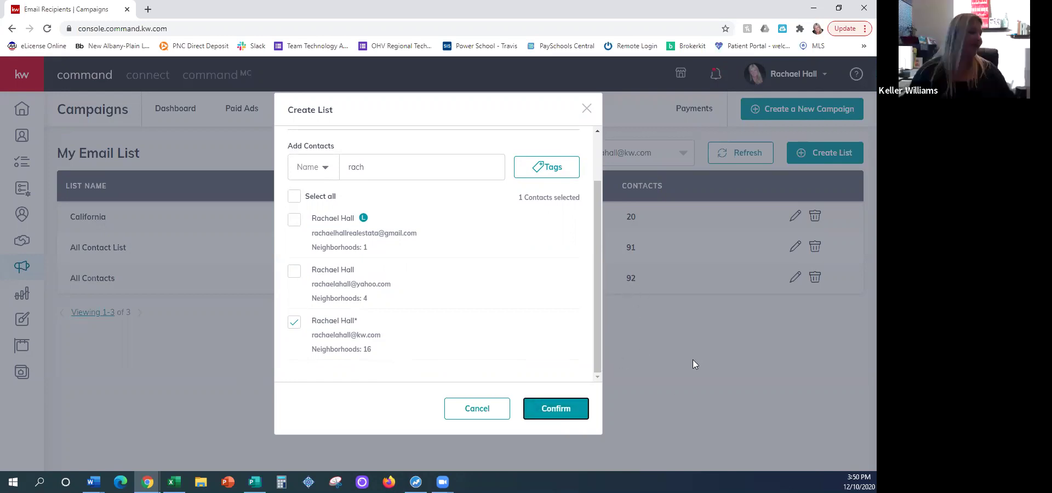
{"action": "key", "text": "Return"}
{"action": "key", "text": "Return"}
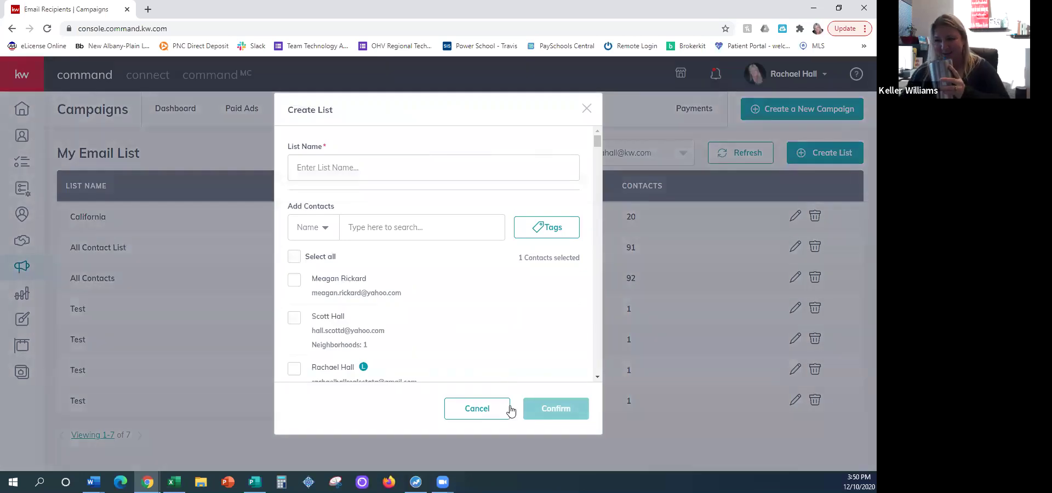
{"action": "key", "text": "Escape"}
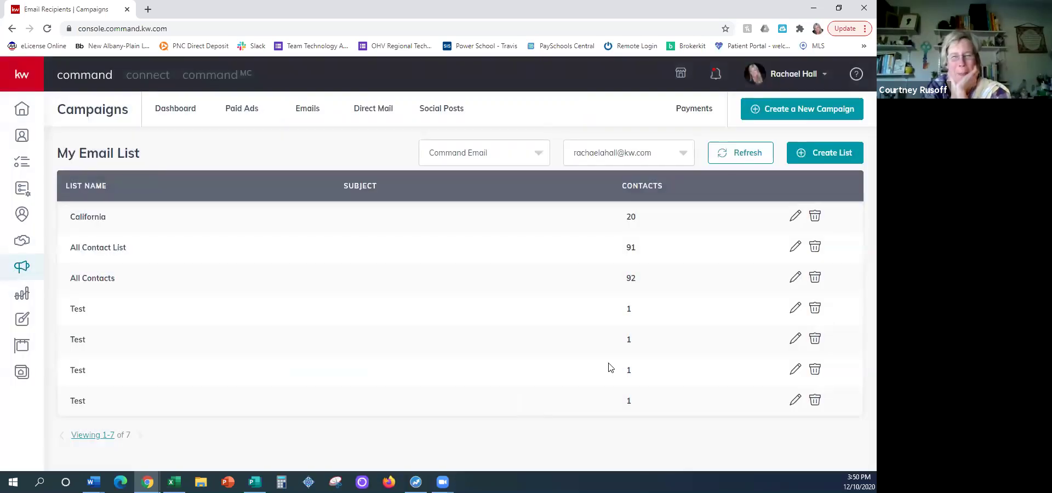
Step: Check which contact is included in the duplicate Test lists and confirm them without changes
{"action": "left_click", "coordinate": [795, 338]}
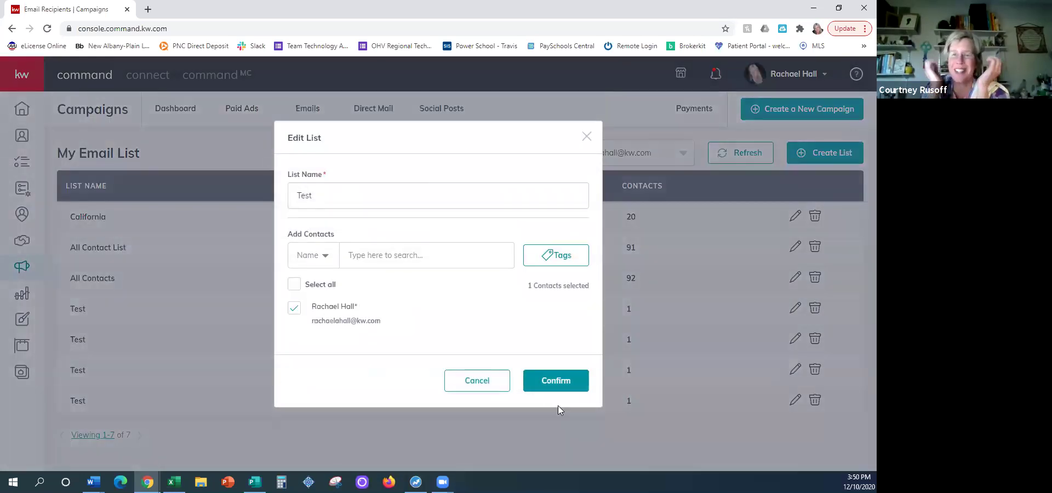
{"action": "left_click", "coordinate": [539, 386]}
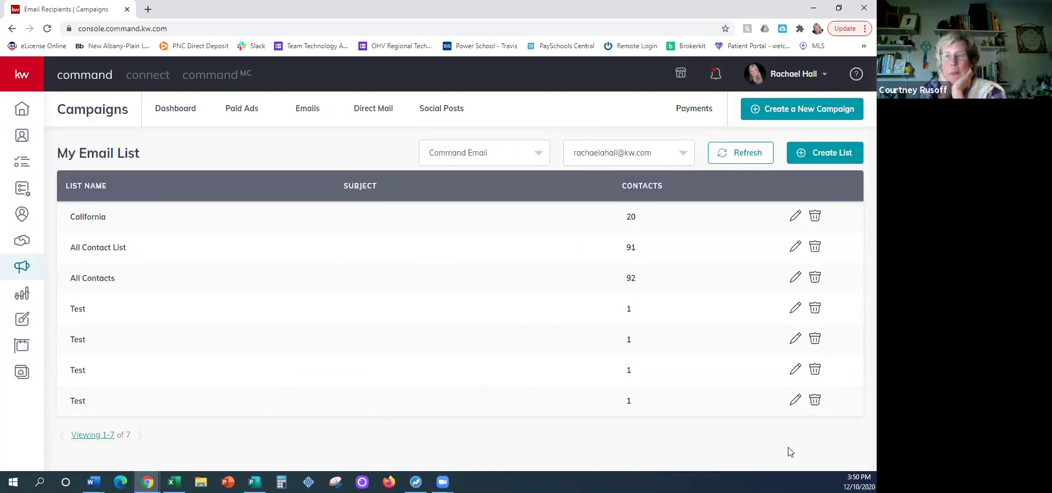
{"action": "left_click", "coordinate": [795, 400]}
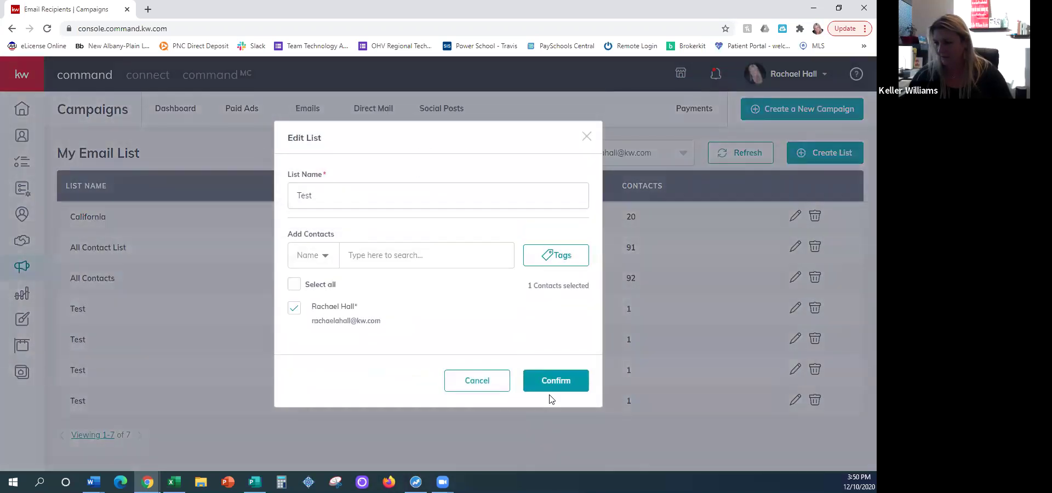
{"action": "left_click", "coordinate": [551, 381]}
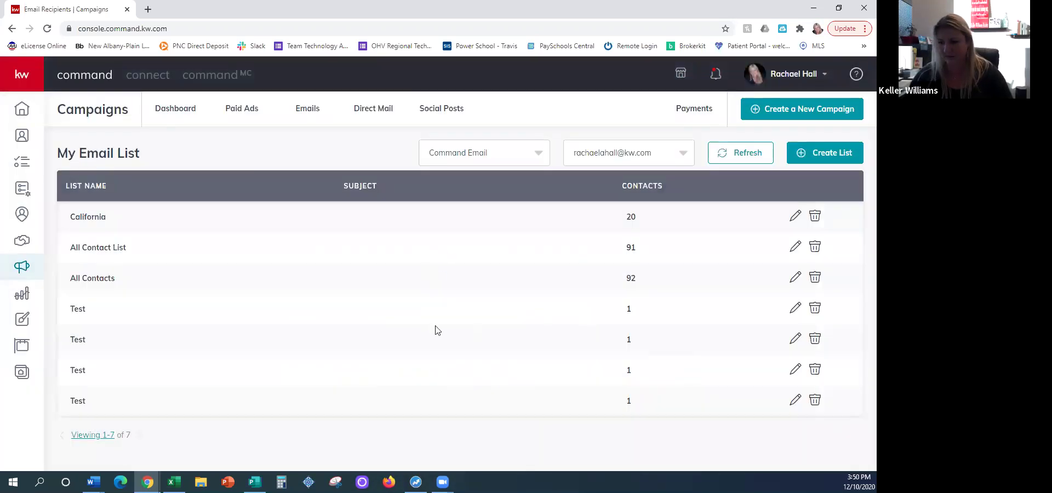
{"action": "left_click", "coordinate": [795, 403]}
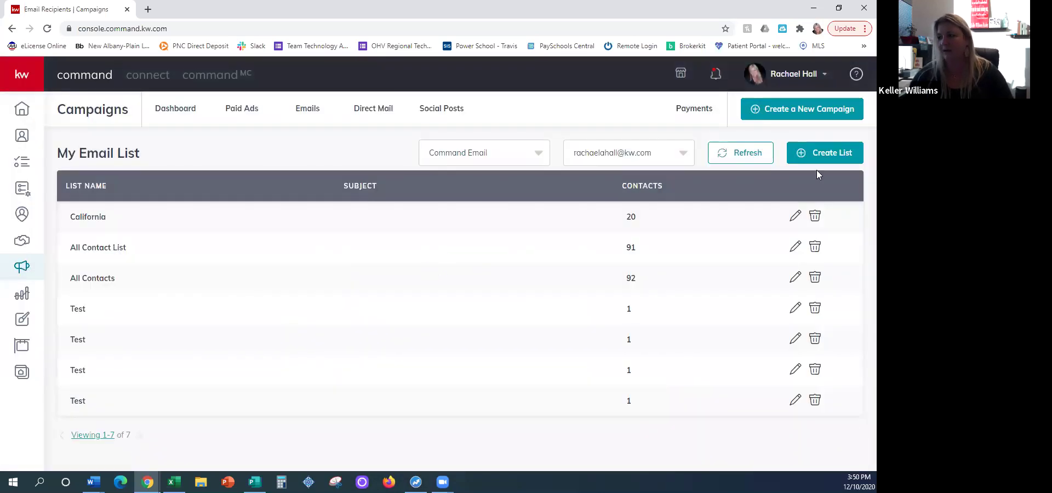
Step: Set up a new email campaign named "Test" with the Brand Awareness goal, running through Command Email
{"action": "left_click", "coordinate": [807, 112]}
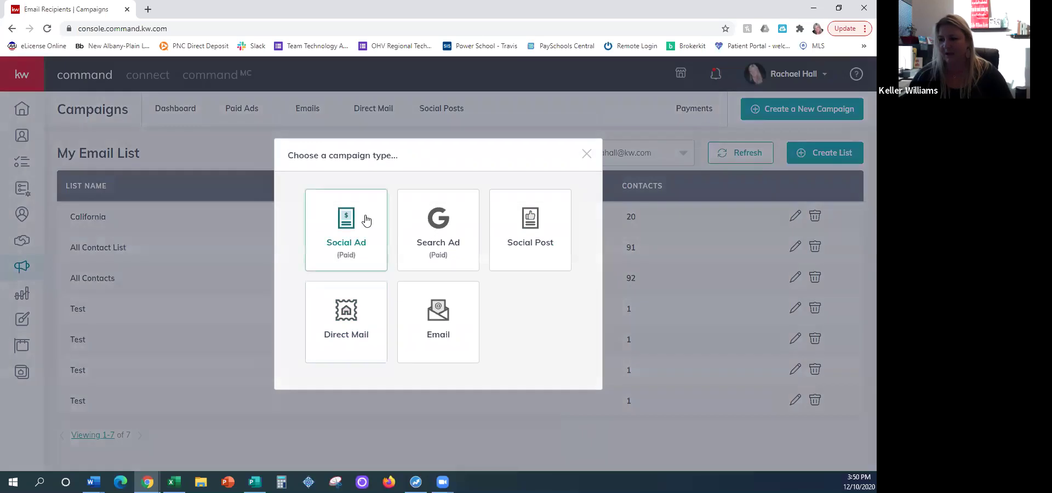
{"action": "left_click", "coordinate": [448, 340]}
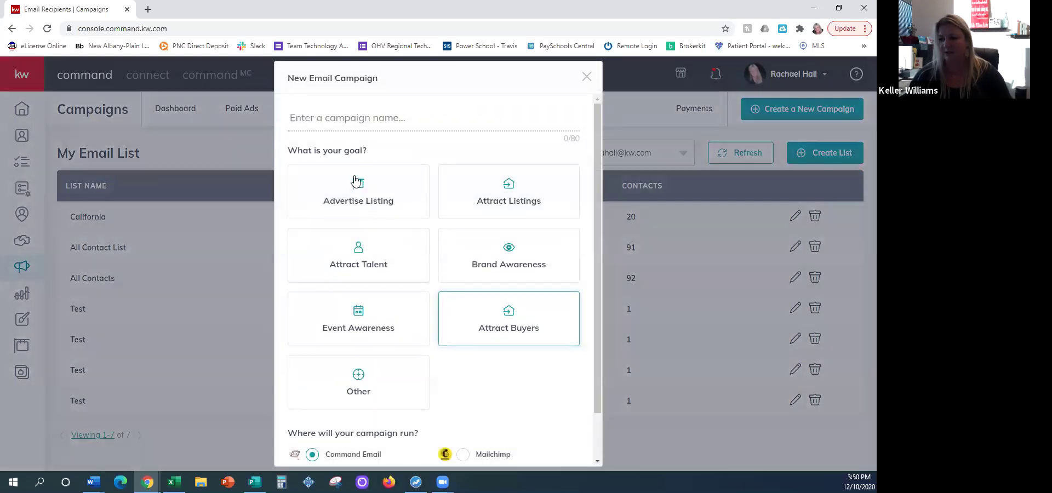
{"action": "left_click", "coordinate": [362, 123]}
{"action": "type", "text": "Test"}
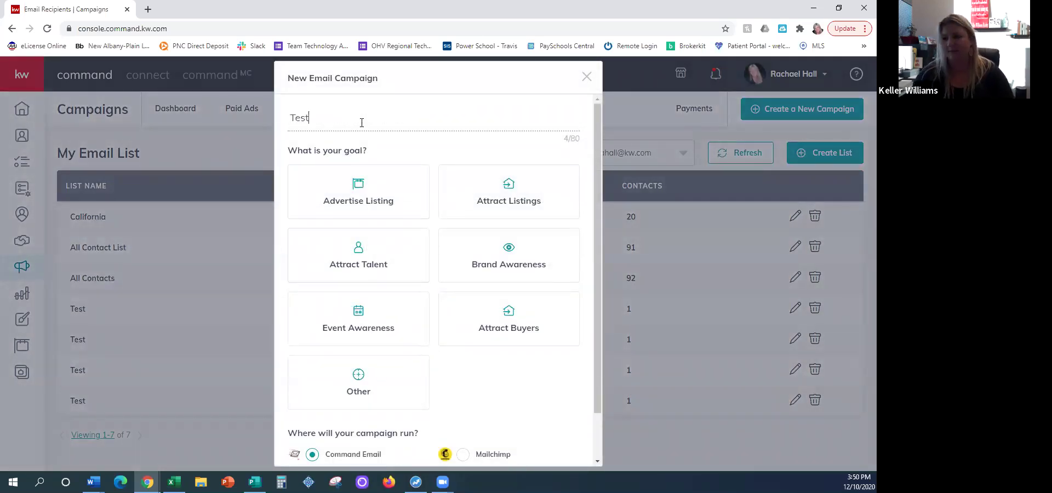
{"action": "left_click", "coordinate": [509, 257]}
{"action": "scroll", "coordinate": [422, 384], "scroll_direction": "down", "scroll_amount": 1}
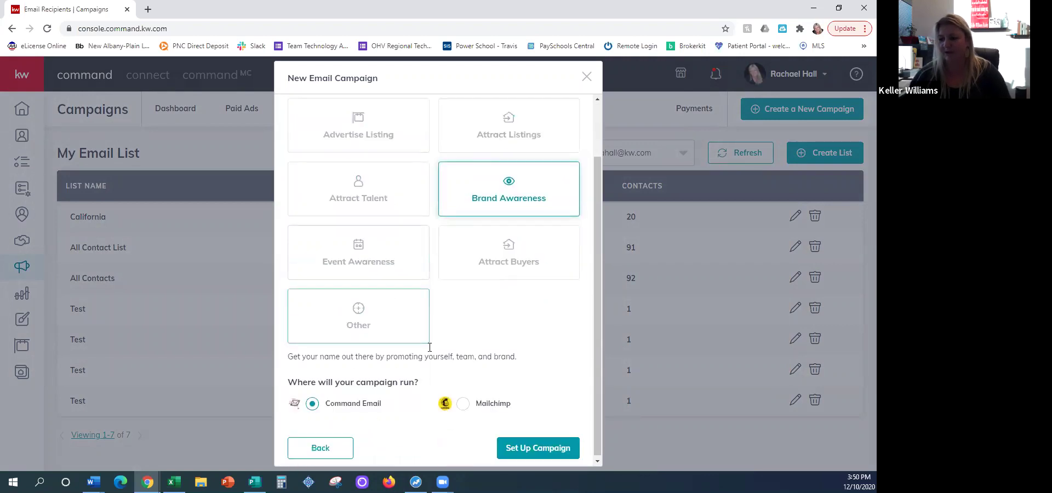
{"action": "left_click", "coordinate": [538, 451]}
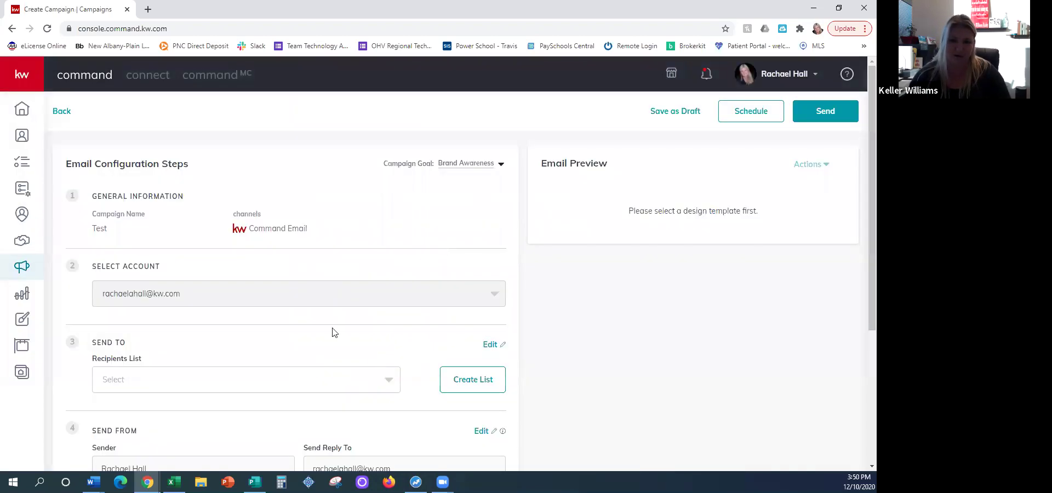
Step: Choose the Test list as the recipients list for the Test email campaign
{"action": "scroll", "coordinate": [235, 320], "scroll_direction": "down", "scroll_amount": 4}
{"action": "left_click", "coordinate": [153, 174]}
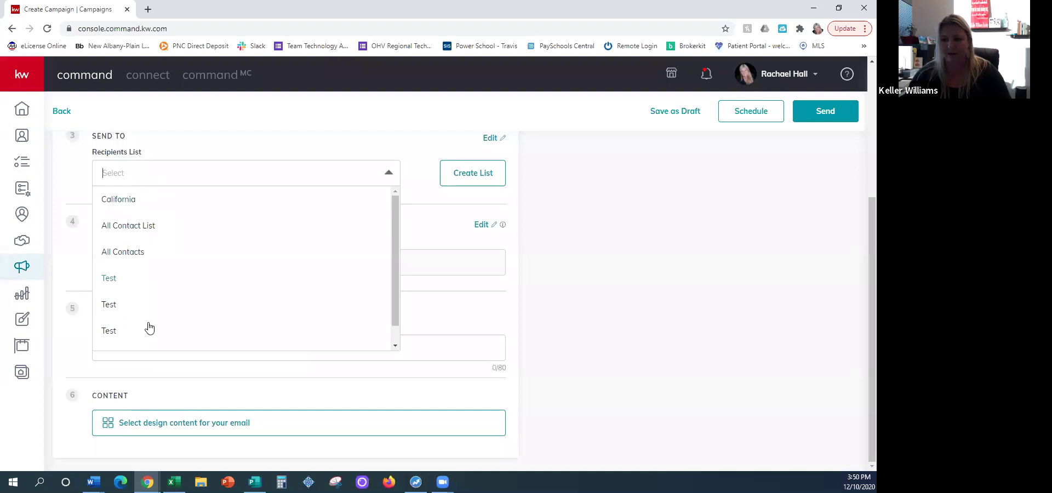
{"action": "left_click", "coordinate": [126, 279]}
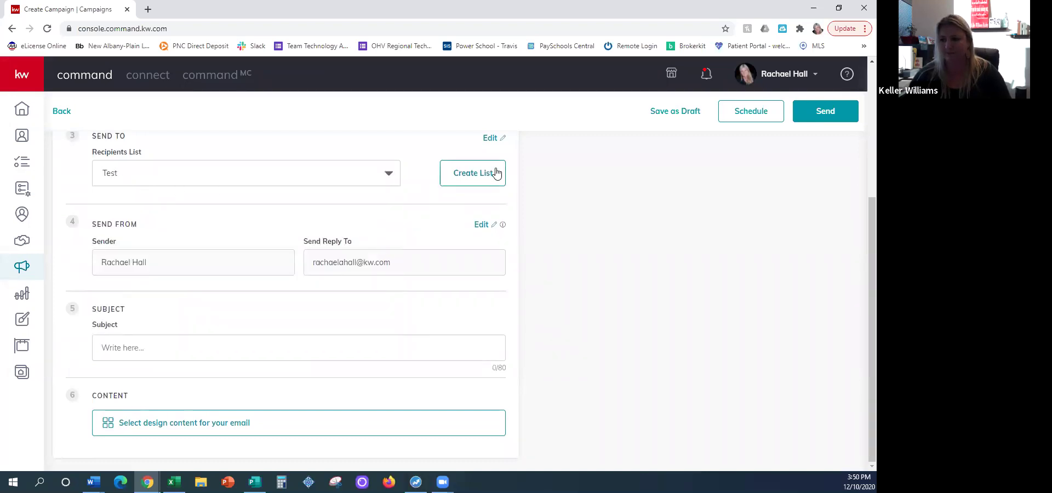
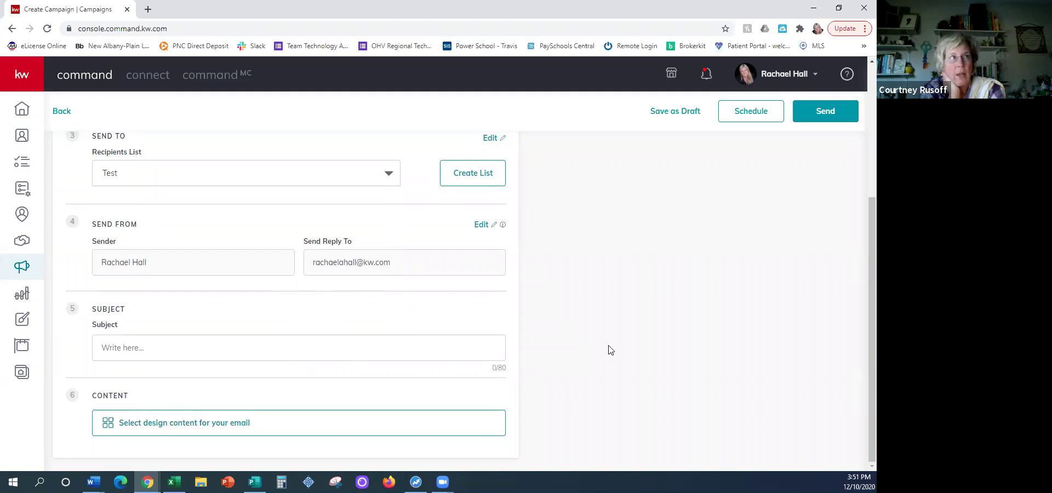
Step: Leave the Test campaign without saving it and go to the design templates
{"action": "left_click", "coordinate": [65, 111]}
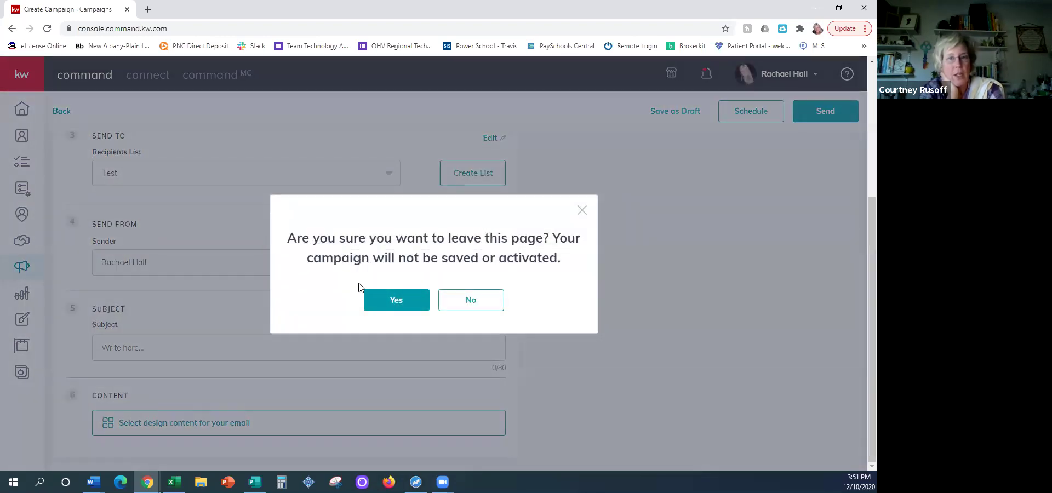
{"action": "left_click", "coordinate": [405, 305]}
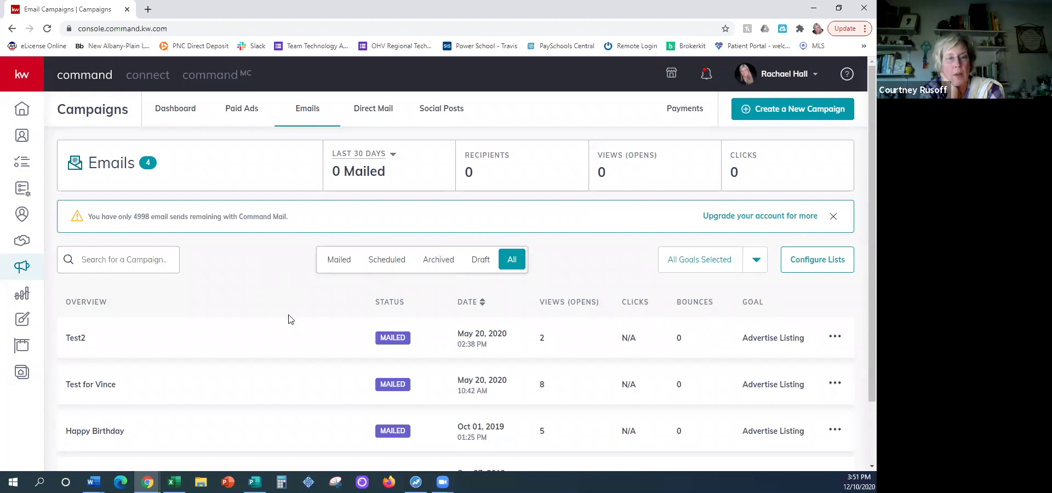
{"action": "mouse_move", "coordinate": [66, 344]}
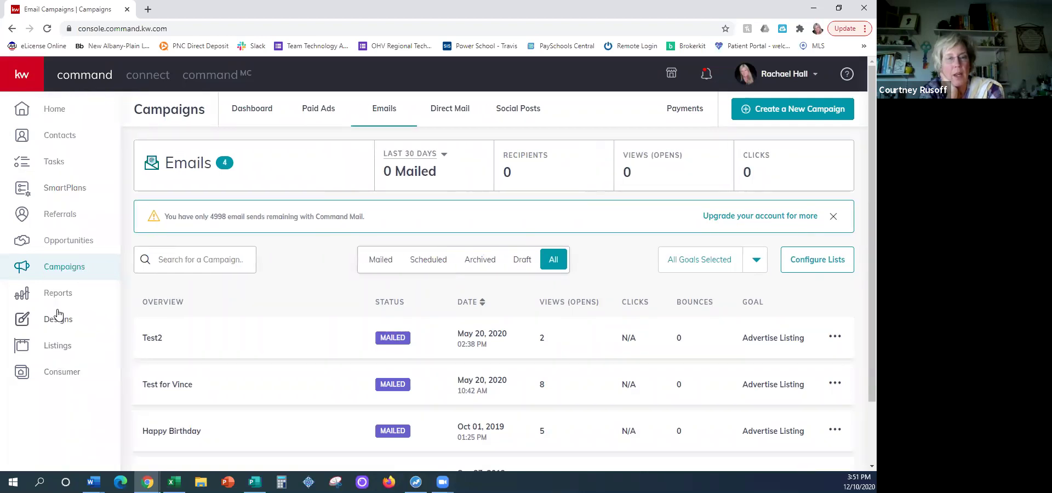
{"action": "left_click", "coordinate": [58, 320]}
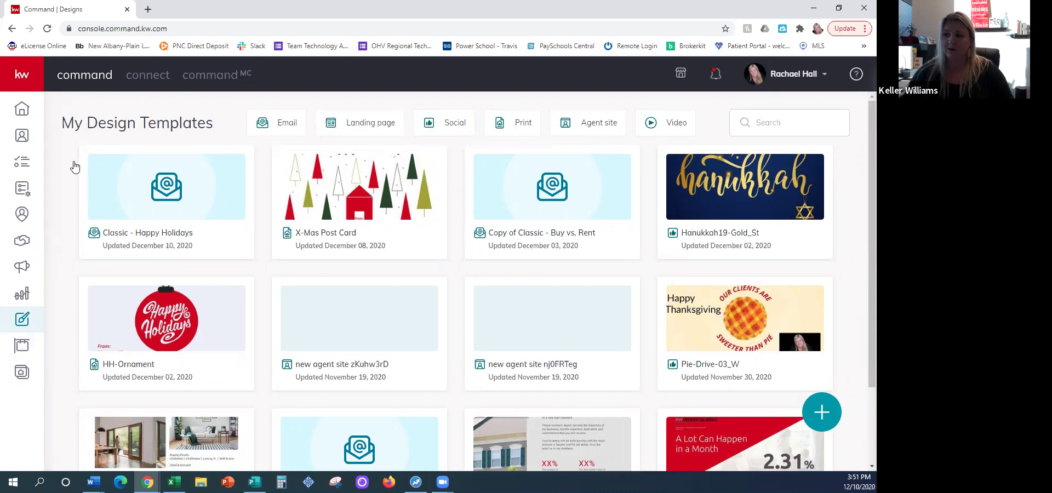
Step: Start a new email design and look through the KWRI templates, loading more of them
{"action": "mouse_move", "coordinate": [49, 222]}
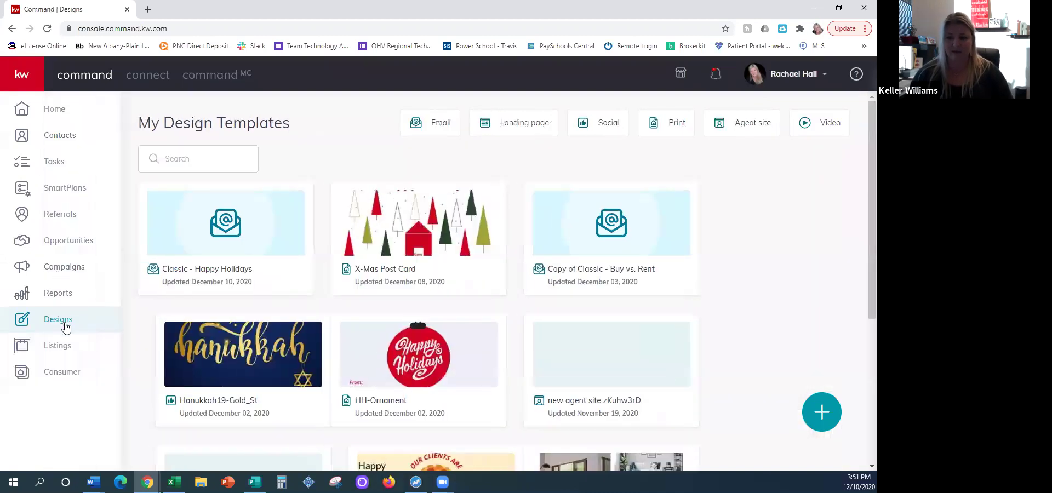
{"action": "left_click", "coordinate": [816, 407]}
{"action": "left_click", "coordinate": [359, 224]}
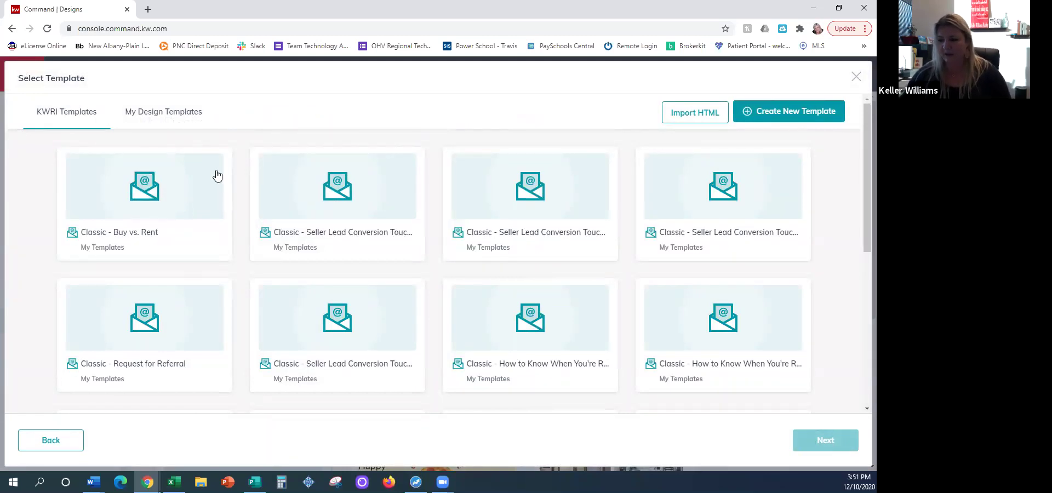
{"action": "scroll", "coordinate": [371, 226], "scroll_direction": "down", "scroll_amount": 3}
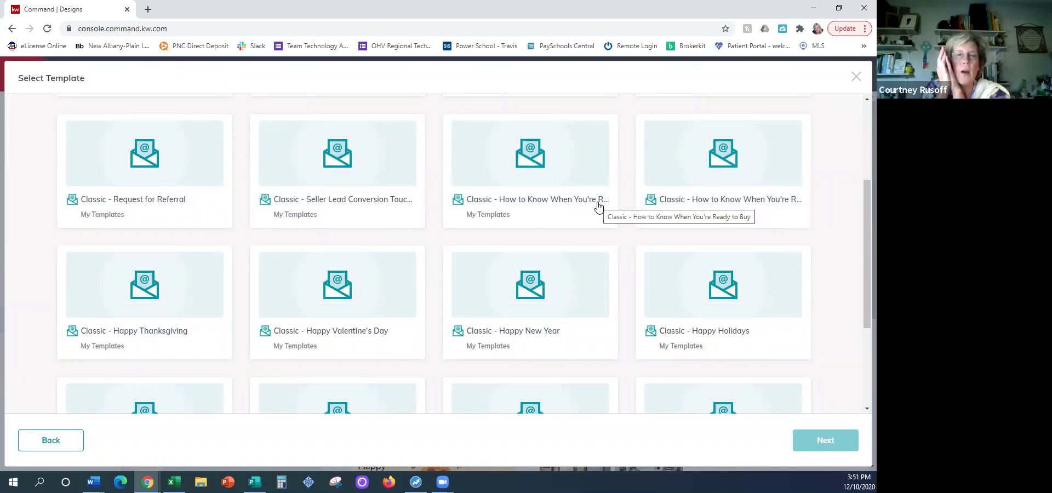
{"action": "scroll", "coordinate": [463, 228], "scroll_direction": "down", "scroll_amount": 3}
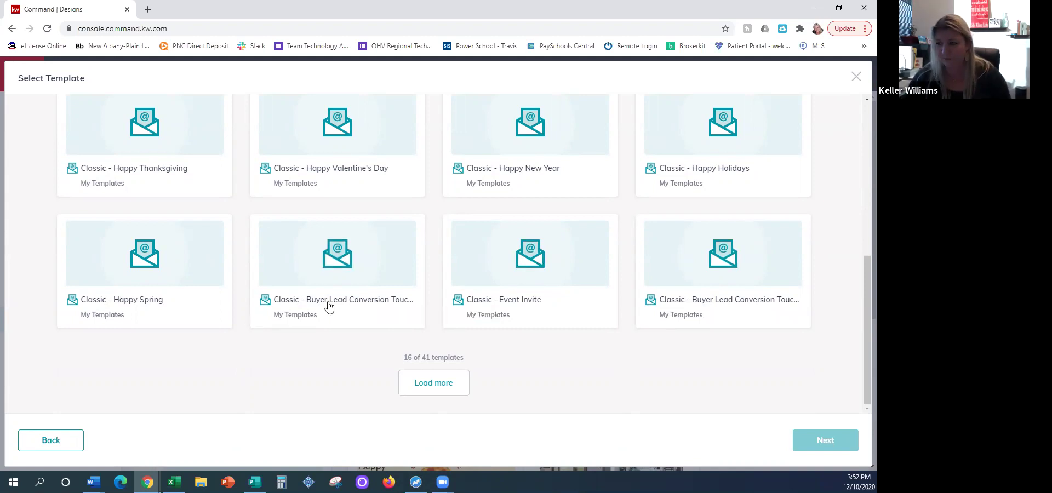
{"action": "left_click", "coordinate": [444, 396]}
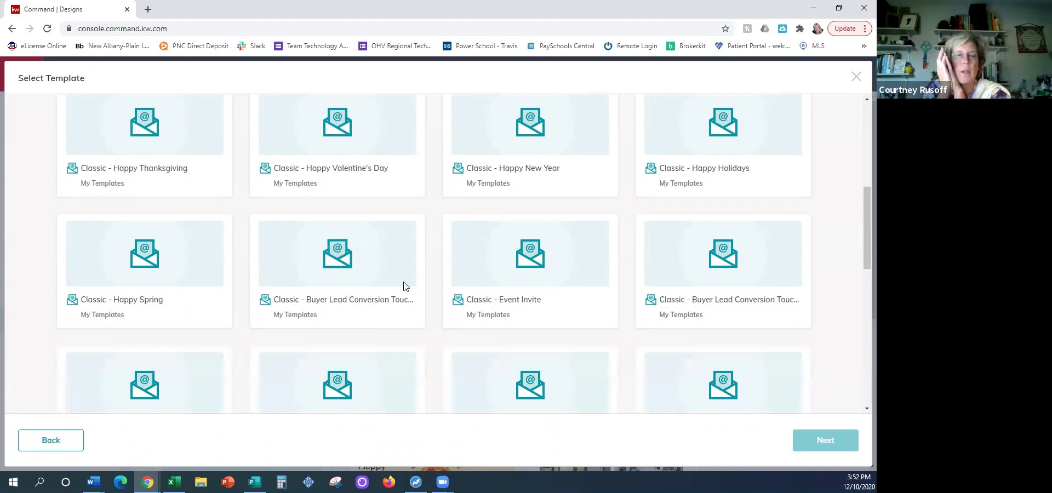
{"action": "scroll", "coordinate": [404, 274], "scroll_direction": "down", "scroll_amount": 2}
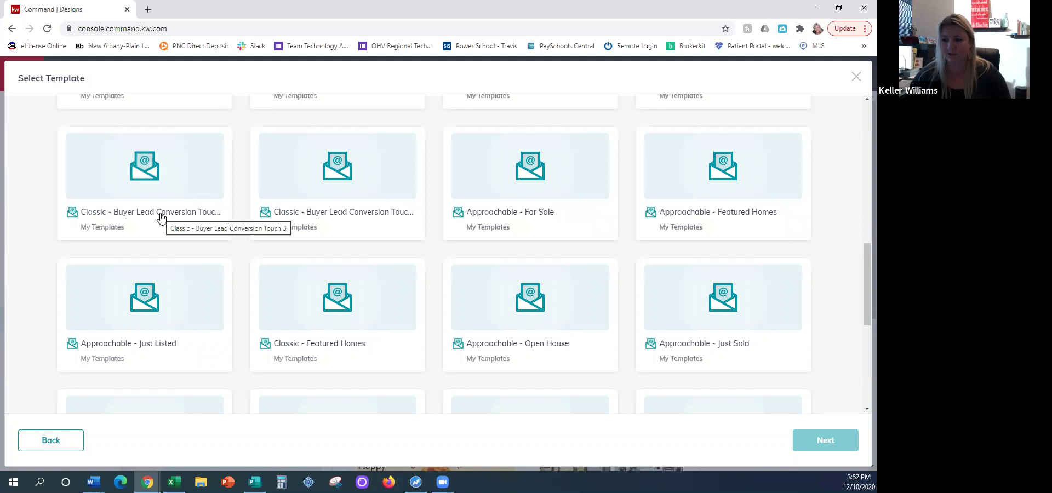
{"action": "scroll", "coordinate": [150, 307], "scroll_direction": "down", "scroll_amount": 1}
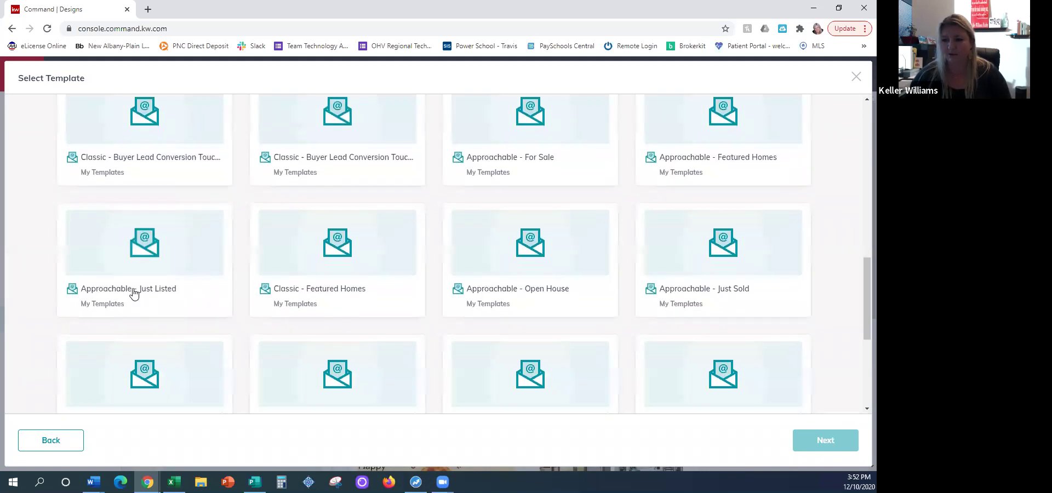
Step: Open the Approachable - Just Listed template, look through its layout and exit, discarding changes
{"action": "left_click", "coordinate": [138, 237]}
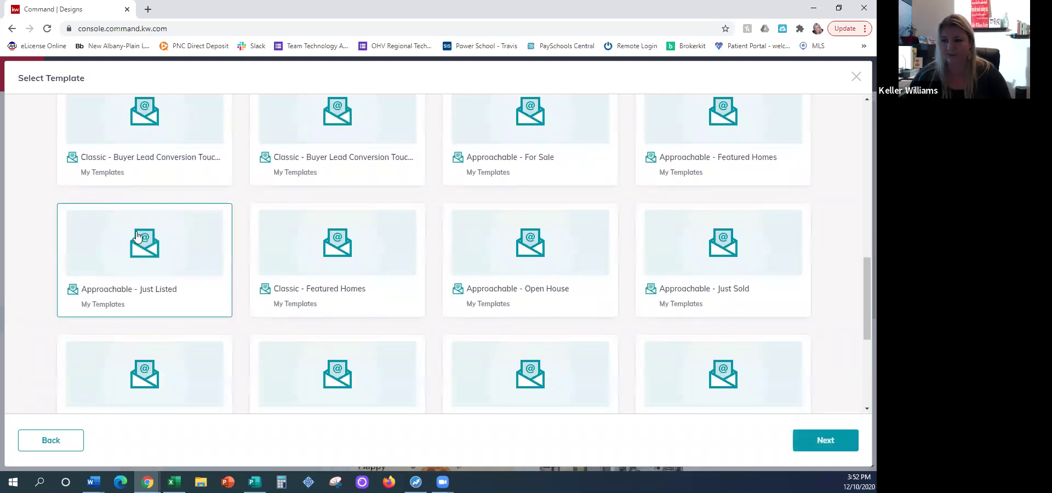
{"action": "left_click", "coordinate": [825, 440]}
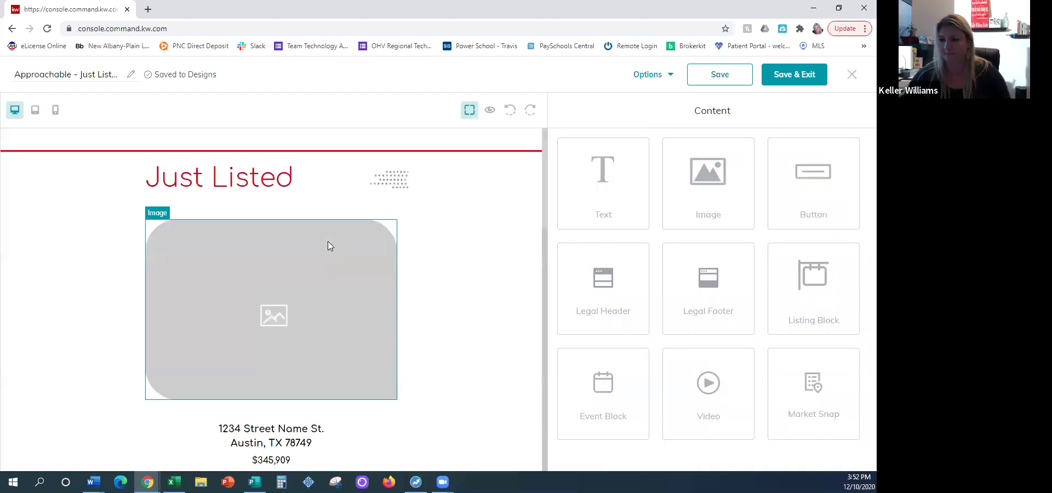
{"action": "scroll", "coordinate": [506, 275], "scroll_direction": "down", "scroll_amount": 3}
{"action": "scroll", "coordinate": [507, 276], "scroll_direction": "down", "scroll_amount": 10}
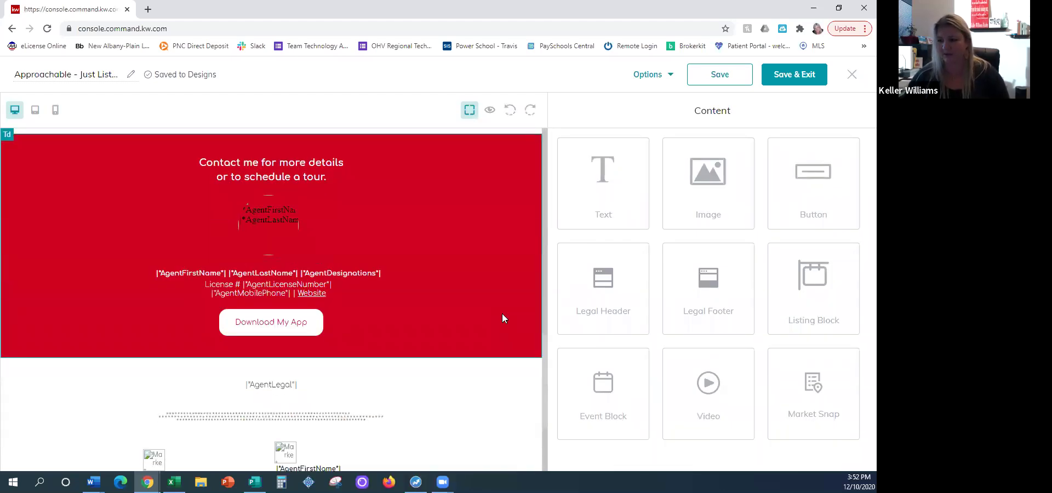
{"action": "scroll", "coordinate": [502, 313], "scroll_direction": "down", "scroll_amount": 3}
{"action": "scroll", "coordinate": [502, 323], "scroll_direction": "up", "scroll_amount": 15}
{"action": "left_click", "coordinate": [854, 75]}
{"action": "left_click", "coordinate": [343, 310]}
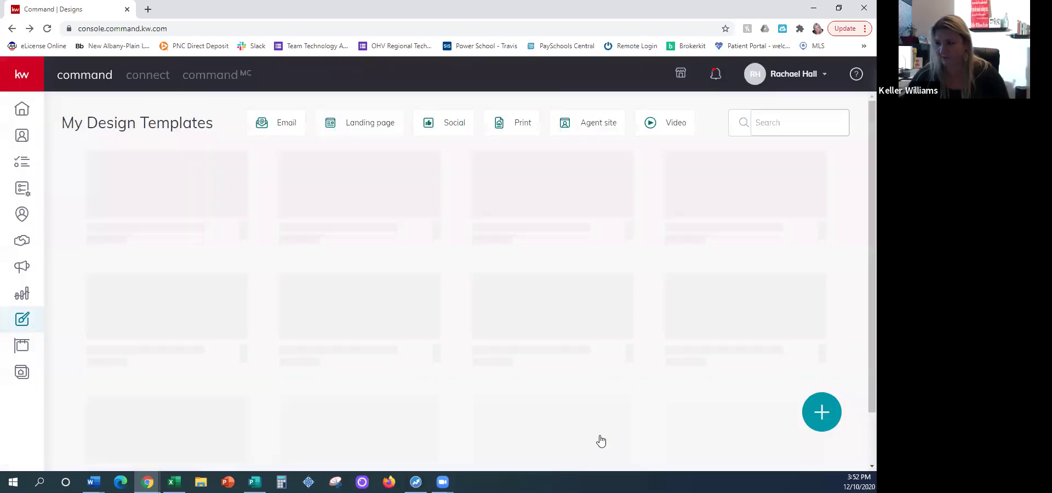
Step: Start another email design and open the Classic - Buyer Lead Conversion Touch 1 template from the KWRI templates
{"action": "left_click", "coordinate": [816, 417]}
{"action": "left_click", "coordinate": [345, 189]}
{"action": "left_click", "coordinate": [548, 399]}
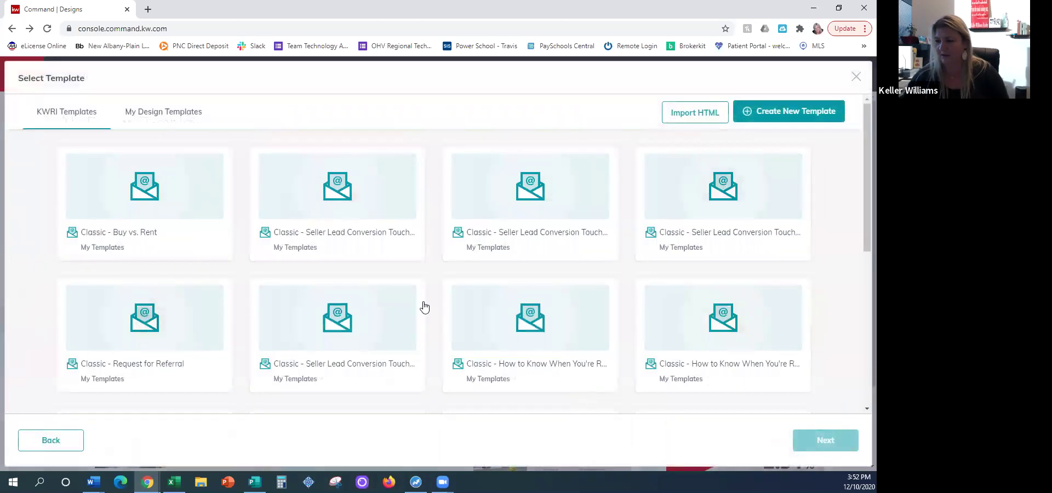
{"action": "scroll", "coordinate": [425, 306], "scroll_direction": "down", "scroll_amount": 6}
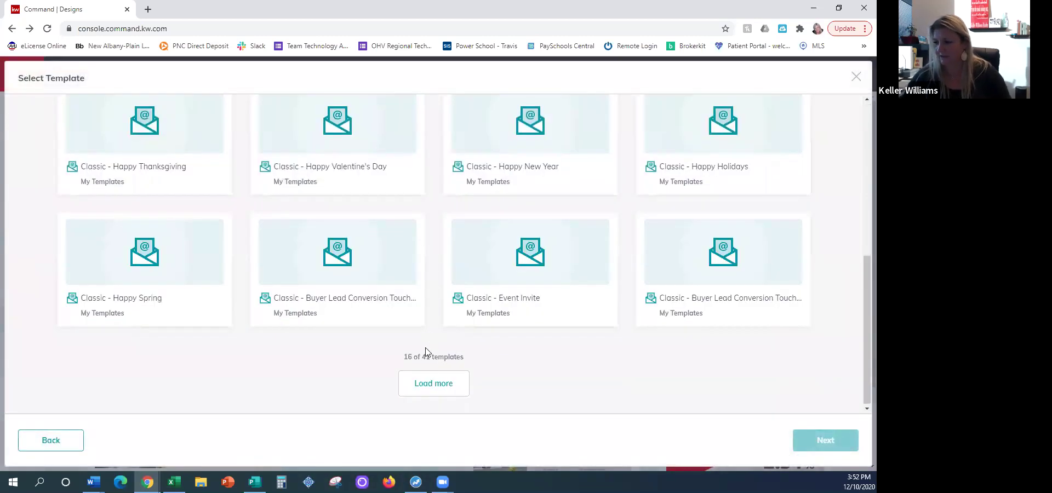
{"action": "left_click", "coordinate": [435, 383]}
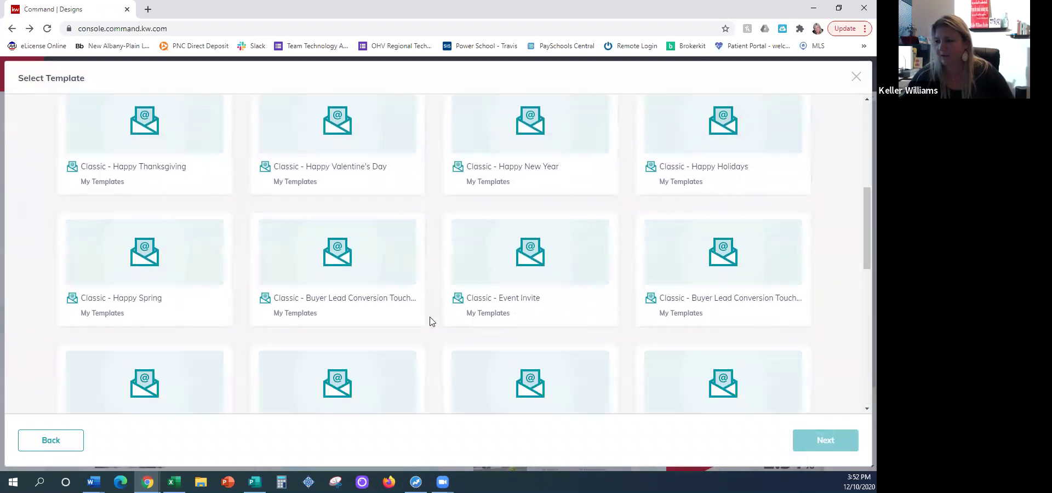
{"action": "scroll", "coordinate": [369, 251], "scroll_direction": "down", "scroll_amount": 3}
{"action": "scroll", "coordinate": [359, 275], "scroll_direction": "down", "scroll_amount": 1}
{"action": "scroll", "coordinate": [361, 270], "scroll_direction": "up", "scroll_amount": 1}
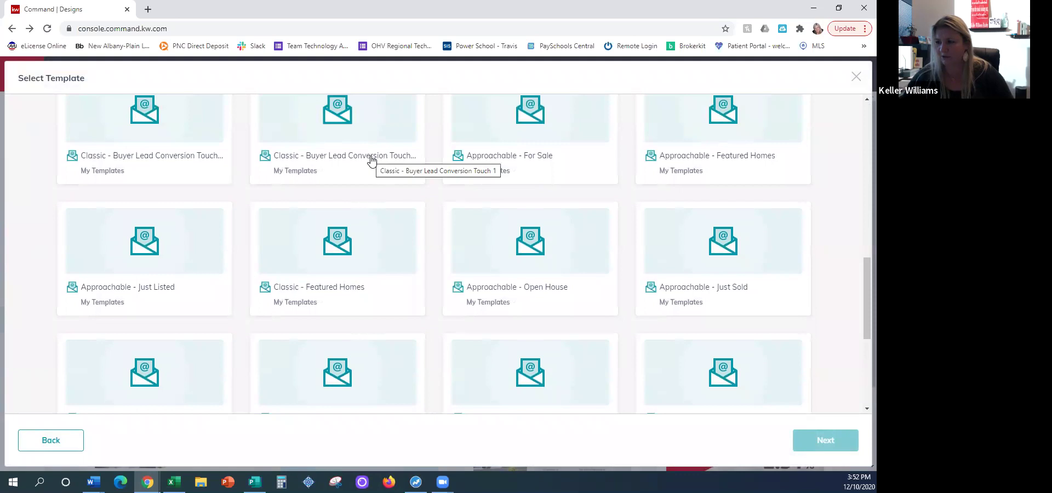
{"action": "left_click", "coordinate": [338, 108]}
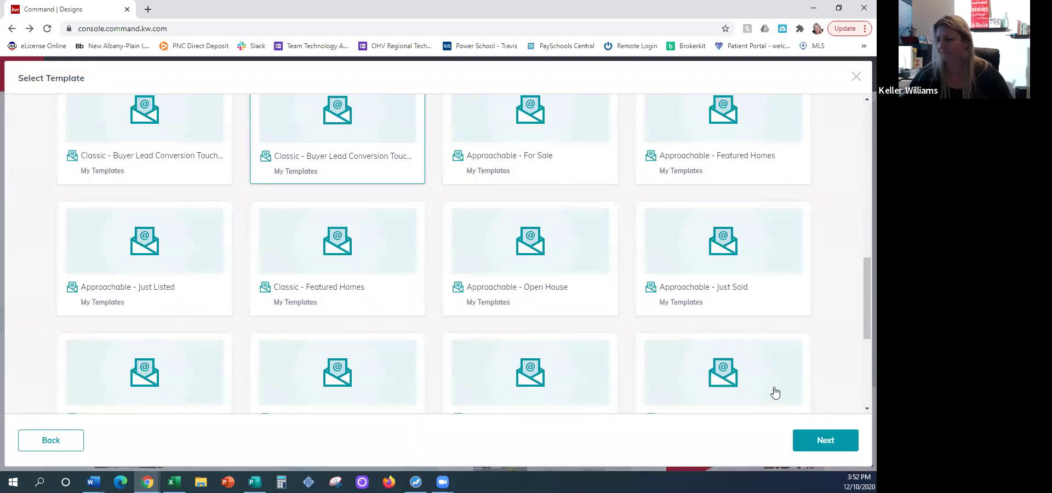
{"action": "left_click", "coordinate": [823, 439]}
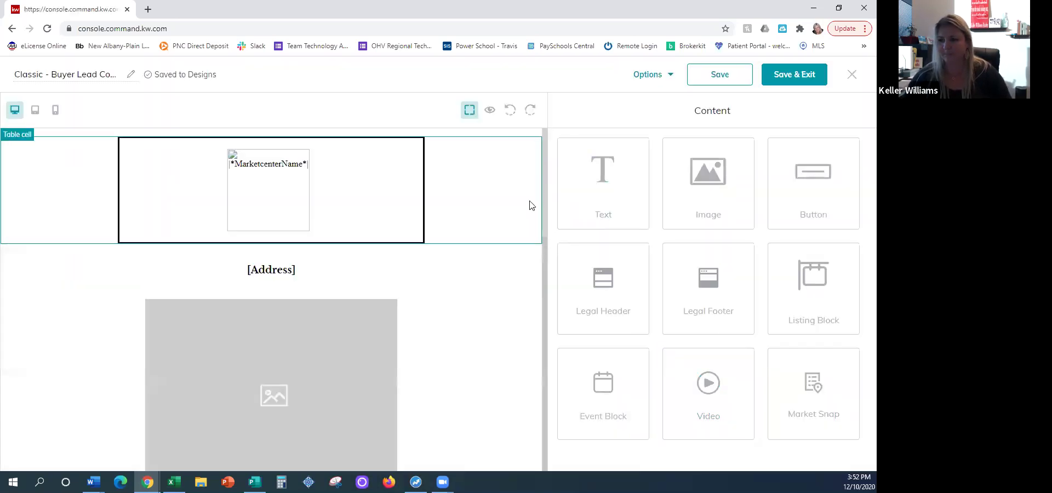
Step: Examine the layout and message text of the Buyer Lead Conversion template and exit, discarding changes
{"action": "scroll", "coordinate": [535, 219], "scroll_direction": "down", "scroll_amount": 2}
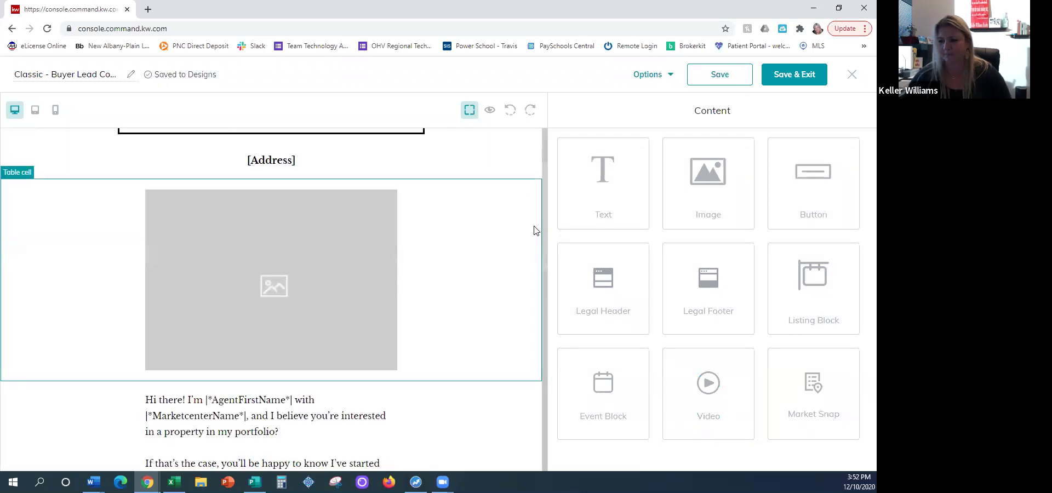
{"action": "scroll", "coordinate": [534, 230], "scroll_direction": "down", "scroll_amount": 2}
{"action": "scroll", "coordinate": [530, 233], "scroll_direction": "down", "scroll_amount": 2}
{"action": "scroll", "coordinate": [503, 300], "scroll_direction": "up", "scroll_amount": 1}
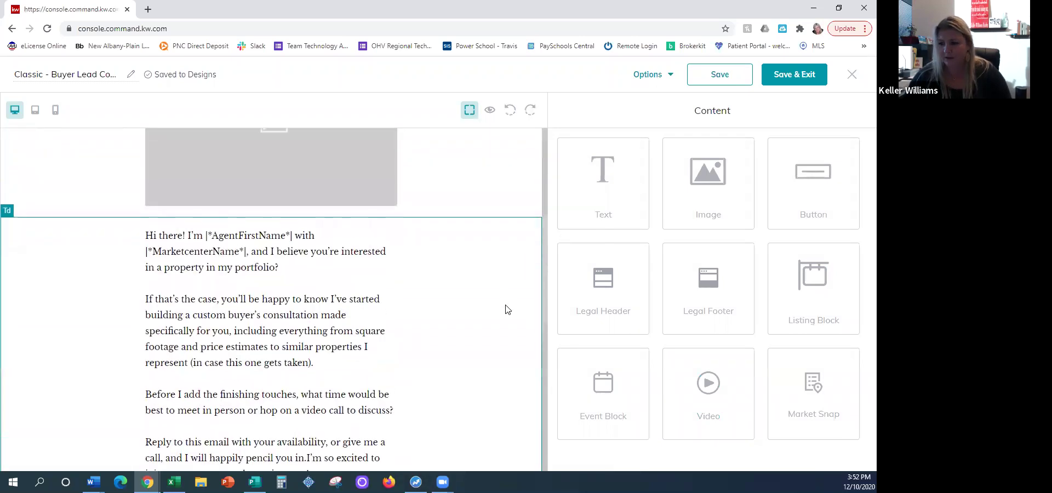
{"action": "scroll", "coordinate": [505, 310], "scroll_direction": "down", "scroll_amount": 1}
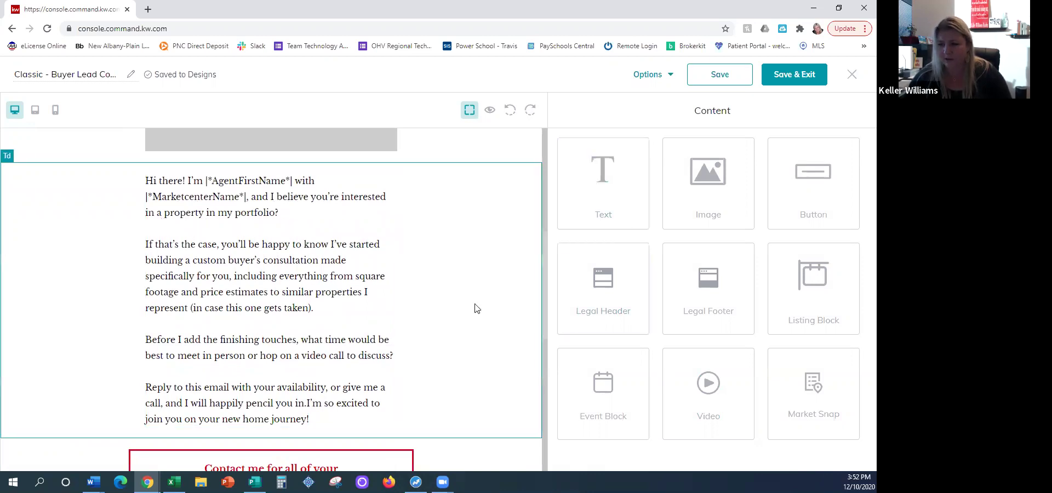
{"action": "scroll", "coordinate": [526, 383], "scroll_direction": "down", "scroll_amount": 1}
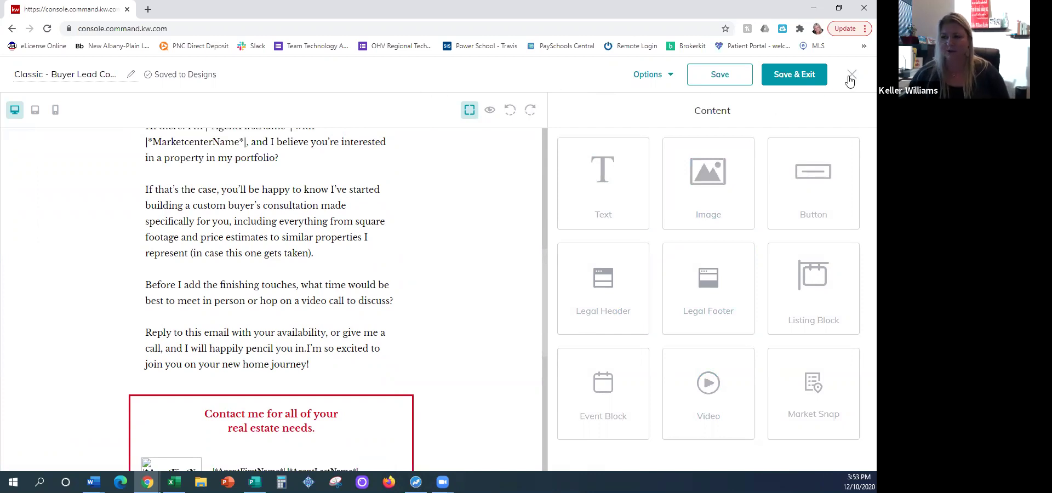
{"action": "scroll", "coordinate": [516, 207], "scroll_direction": "down", "scroll_amount": 3}
{"action": "scroll", "coordinate": [515, 203], "scroll_direction": "up", "scroll_amount": 3}
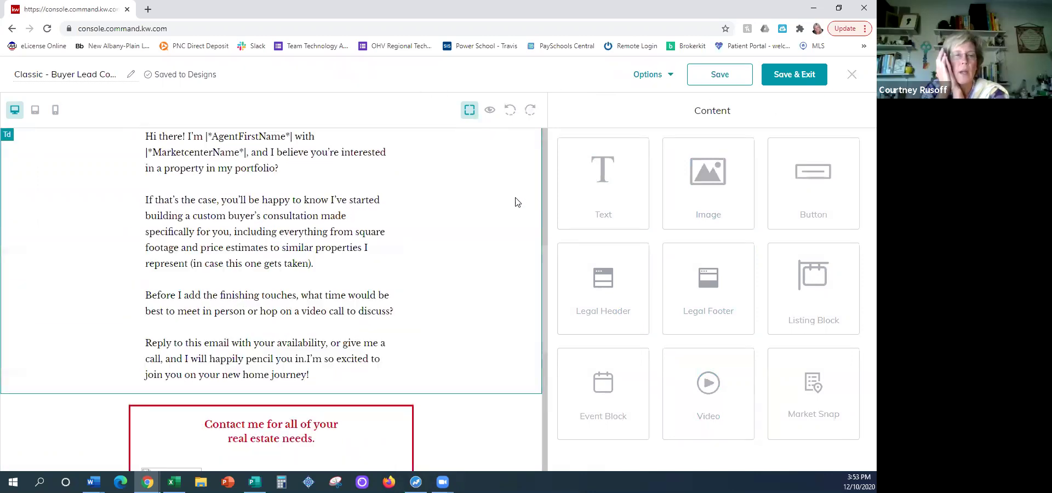
{"action": "scroll", "coordinate": [515, 202], "scroll_direction": "up", "scroll_amount": 5}
{"action": "left_click", "coordinate": [852, 74]}
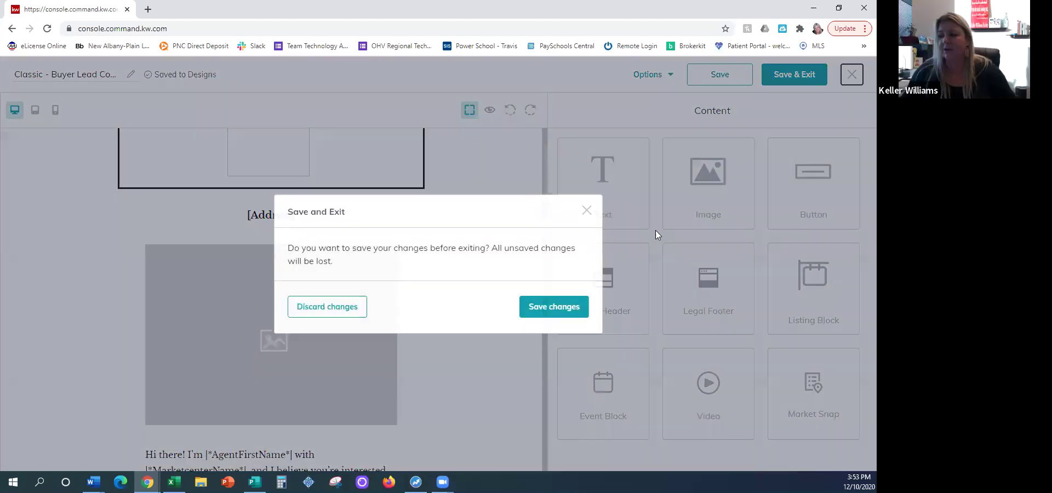
{"action": "left_click", "coordinate": [328, 309]}
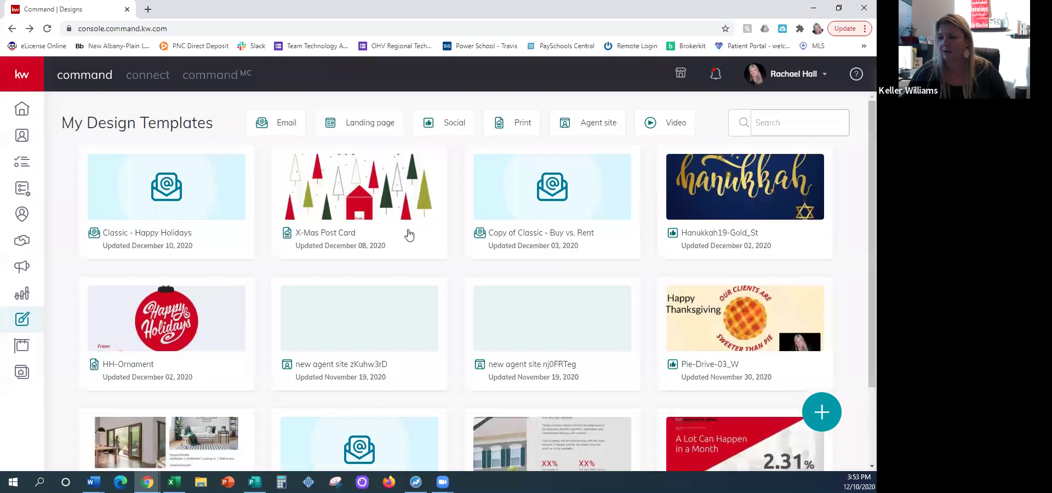
Step: Create a new blank email template and add a legal header at the start of the body
{"action": "left_click", "coordinate": [822, 412]}
{"action": "left_click", "coordinate": [555, 397]}
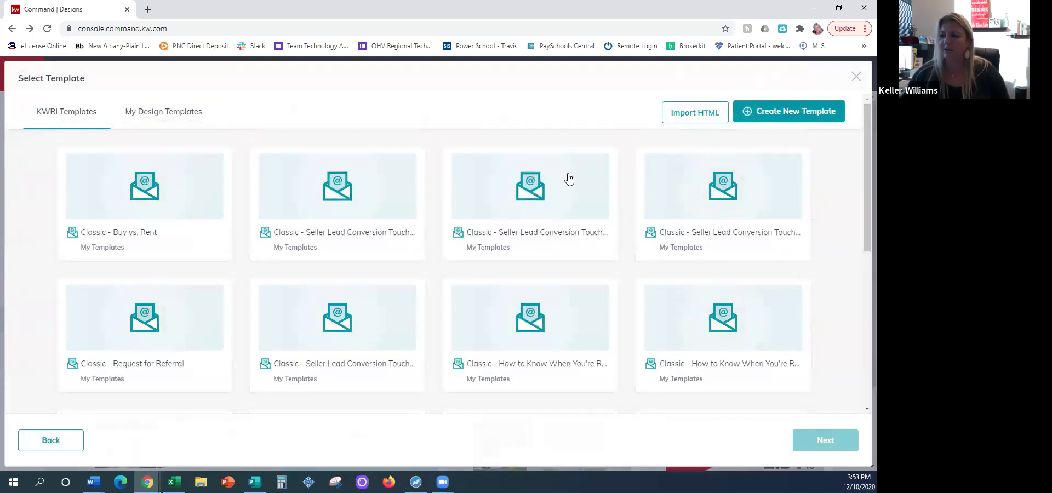
{"action": "left_click", "coordinate": [774, 111]}
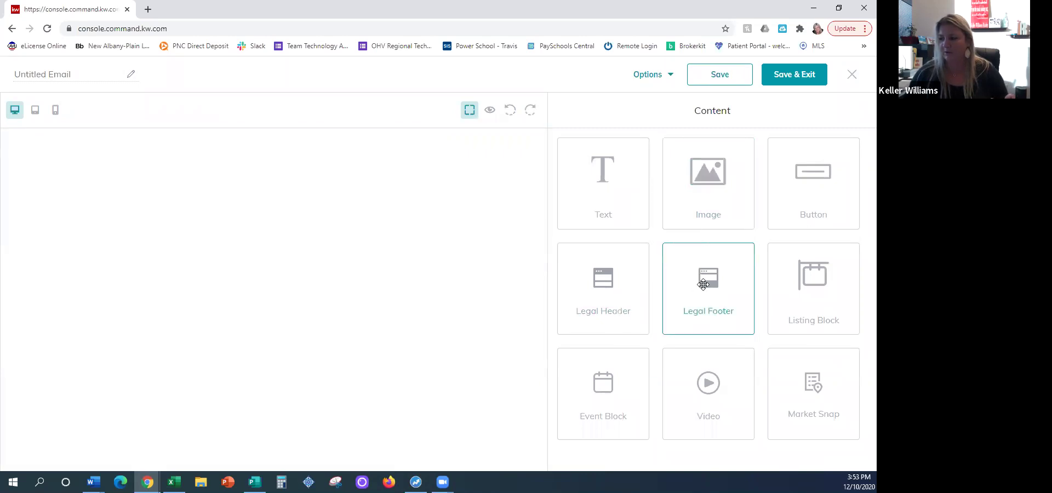
{"action": "left_click_drag", "start_coordinate": [603, 288], "coordinate": [476, 189]}
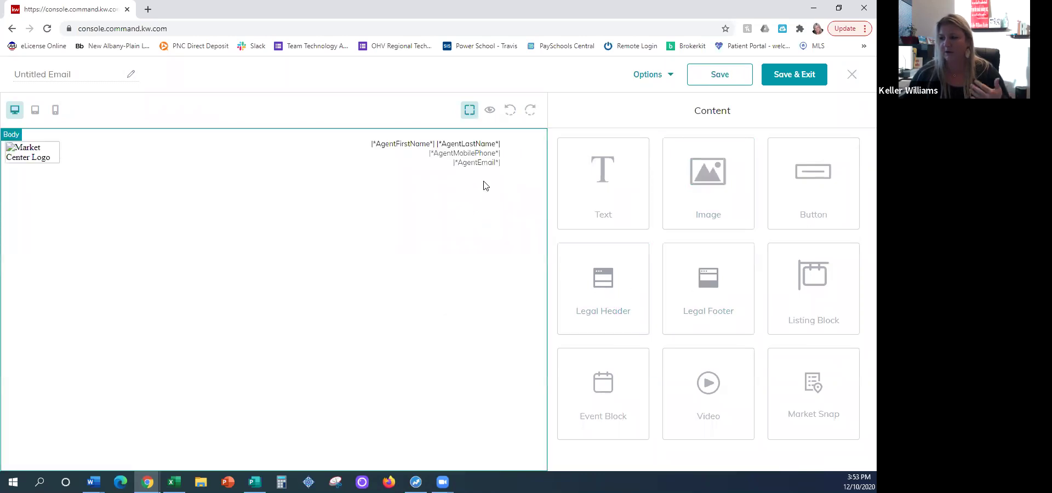
Step: Add an image block below the header using the saved photo of the house with the green lawn
{"action": "left_click_drag", "start_coordinate": [707, 193], "coordinate": [416, 235]}
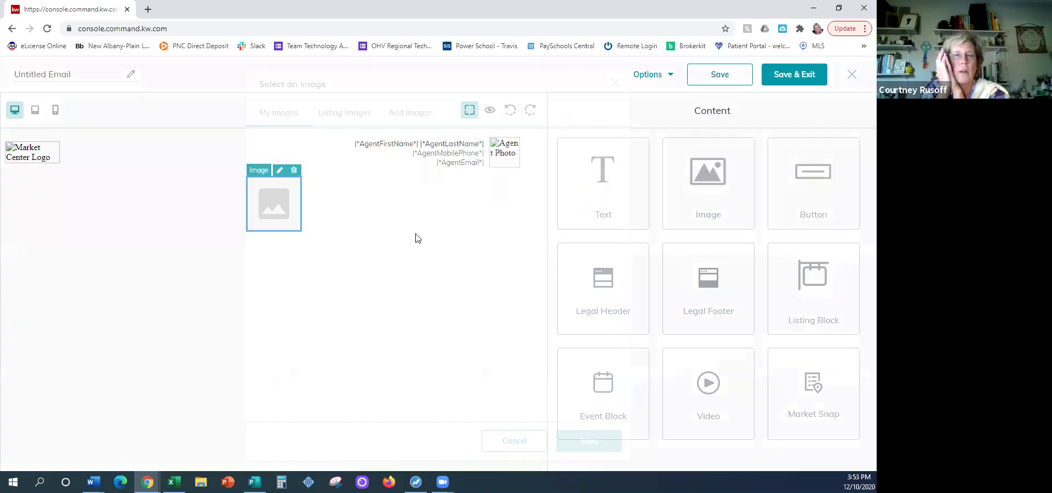
{"action": "left_click", "coordinate": [325, 166]}
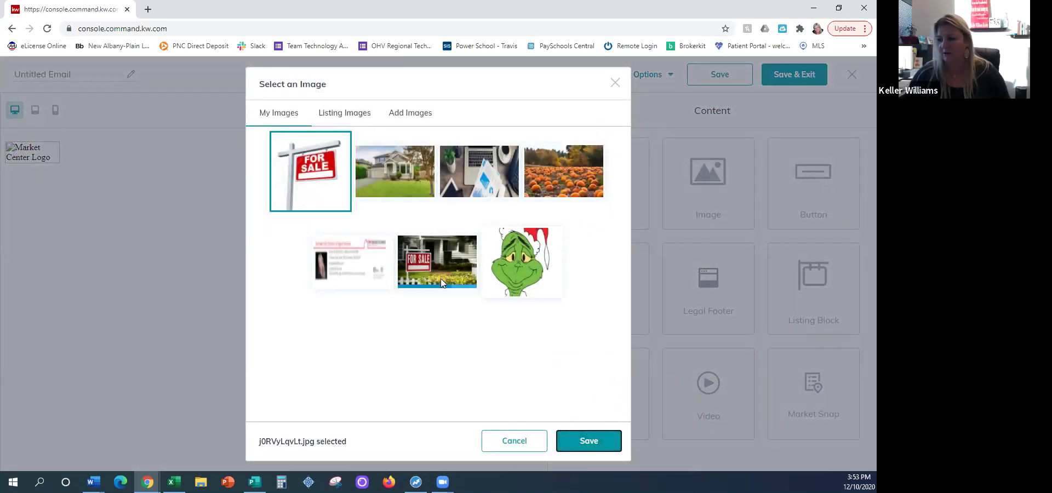
{"action": "left_click", "coordinate": [382, 163]}
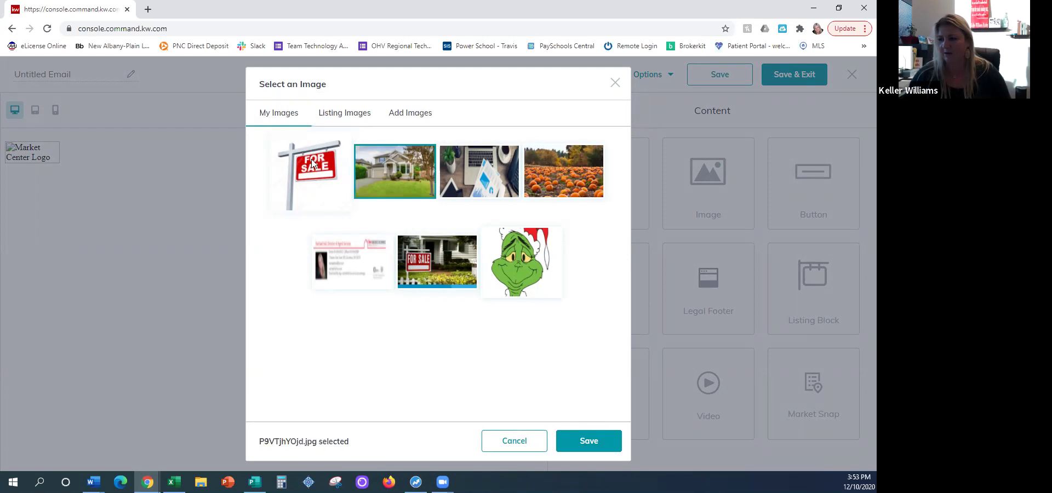
{"action": "left_click", "coordinate": [572, 440]}
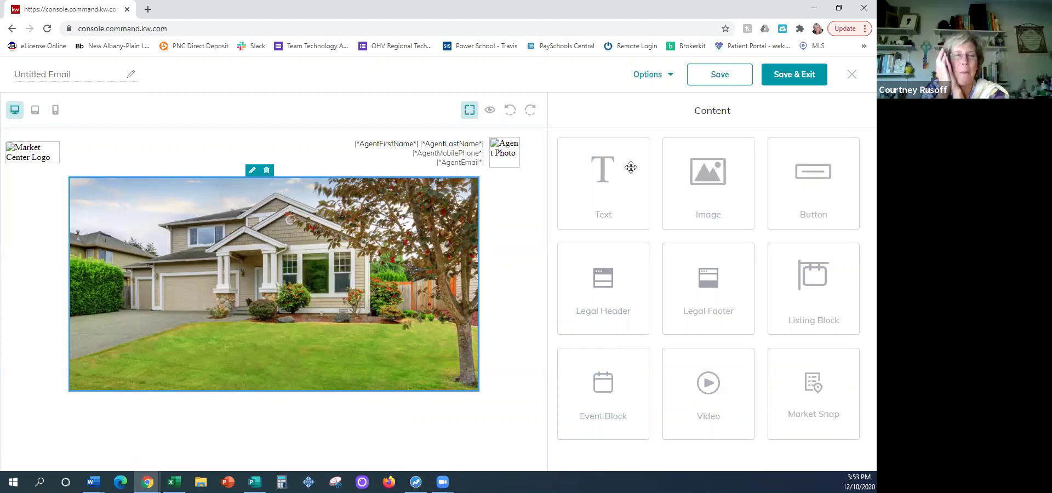
Step: Set the house image's width to 600 px and apply the change
{"action": "left_click", "coordinate": [252, 171]}
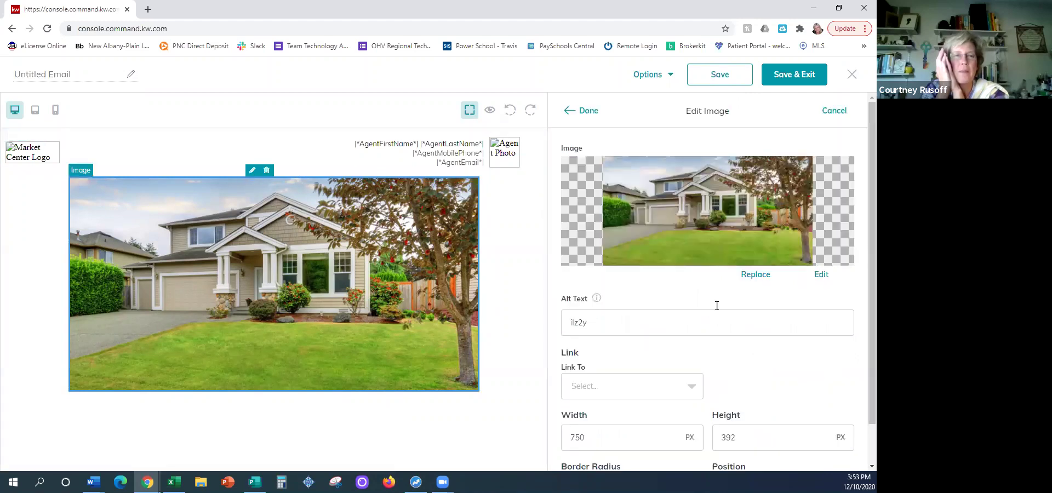
{"action": "scroll", "coordinate": [752, 344], "scroll_direction": "down", "scroll_amount": 1}
{"action": "left_click_drag", "start_coordinate": [585, 393], "coordinate": [564, 389]}
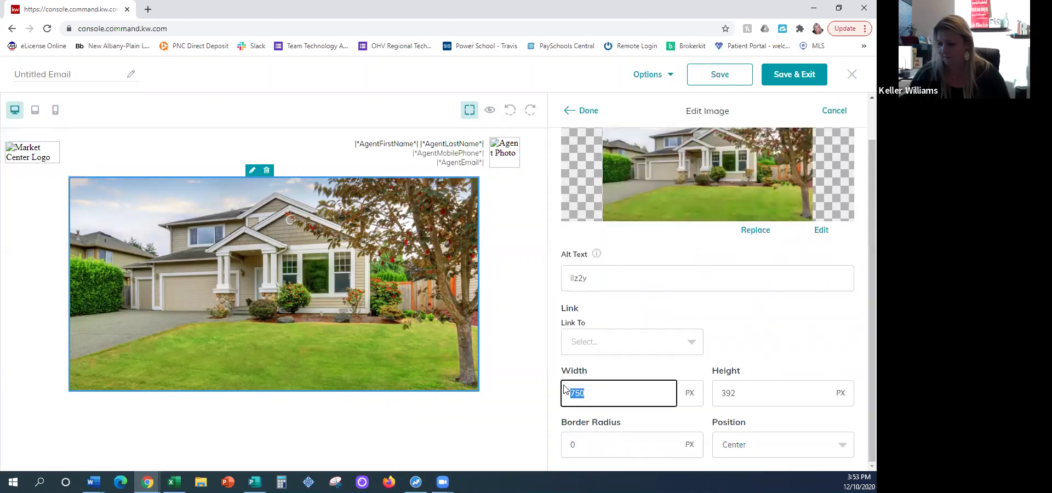
{"action": "type", "text": "600"}
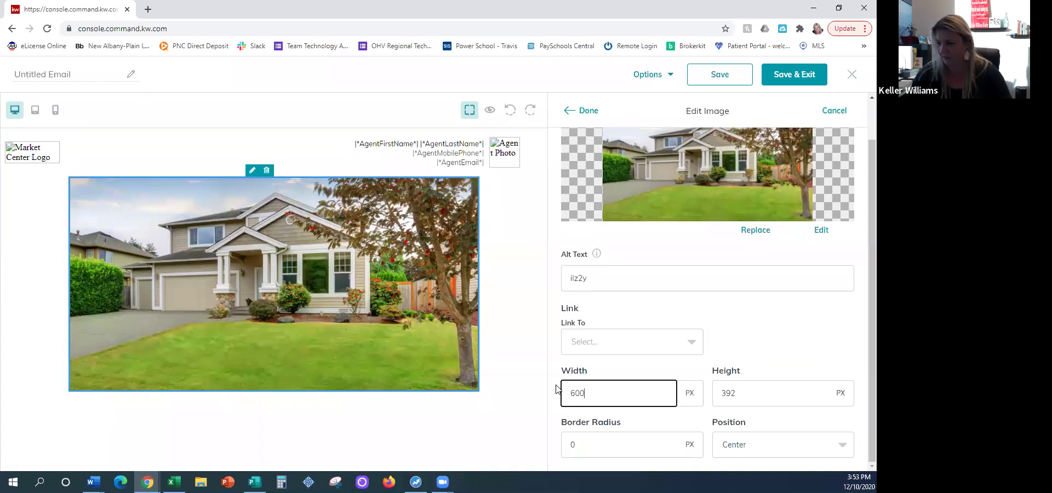
{"action": "left_click", "coordinate": [587, 110]}
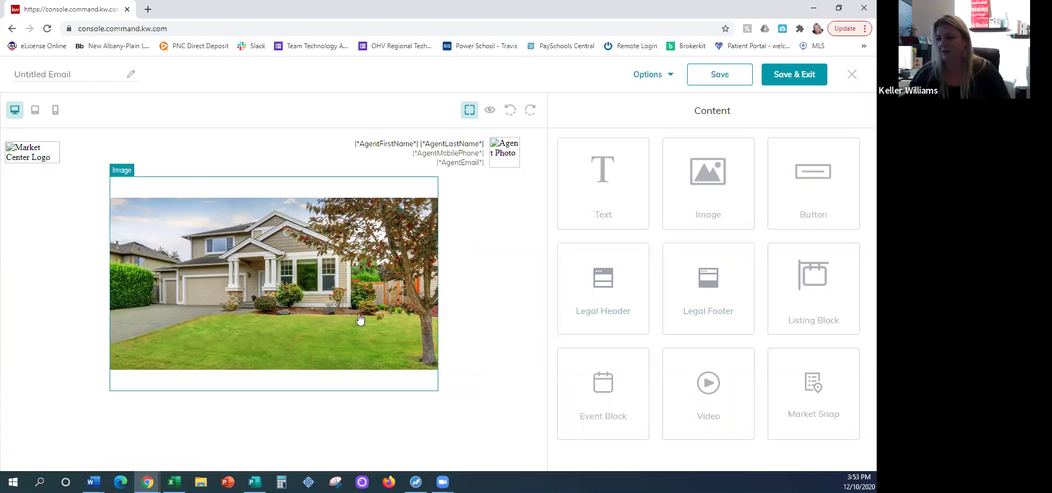
Step: Add a text block below the house image and replace its placeholder text with "Why Use Me?"
{"action": "left_click_drag", "start_coordinate": [624, 207], "coordinate": [370, 449]}
{"action": "left_click", "coordinate": [208, 406]}
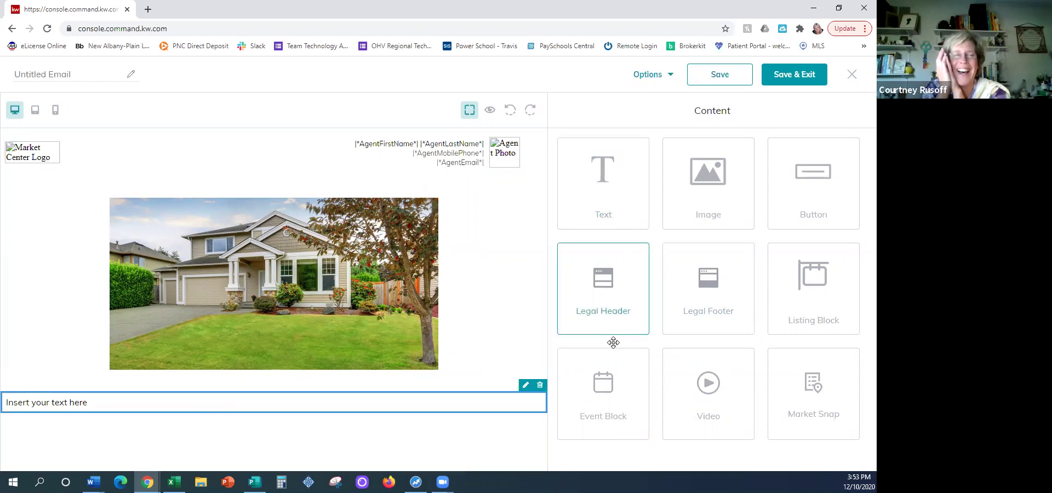
{"action": "left_click", "coordinate": [525, 385]}
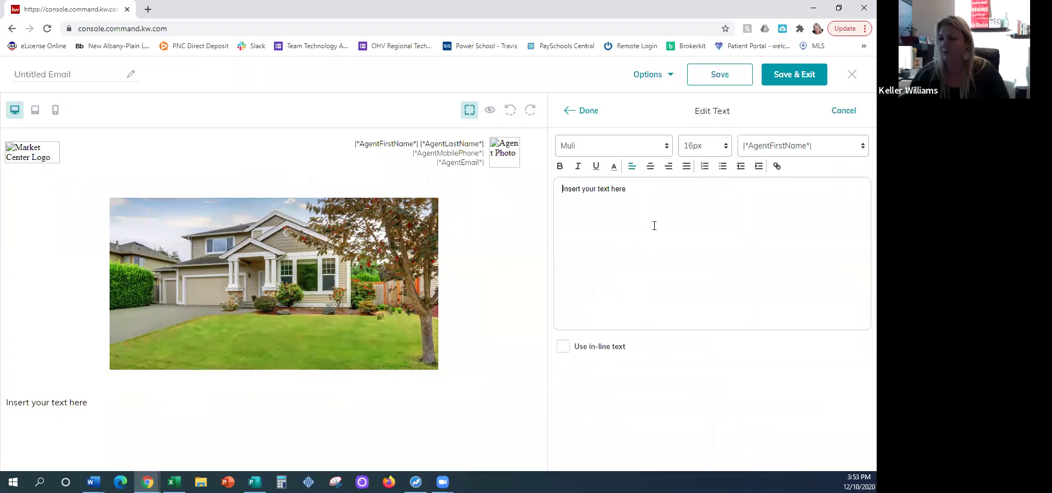
{"action": "left_click_drag", "start_coordinate": [585, 188], "coordinate": [538, 192]}
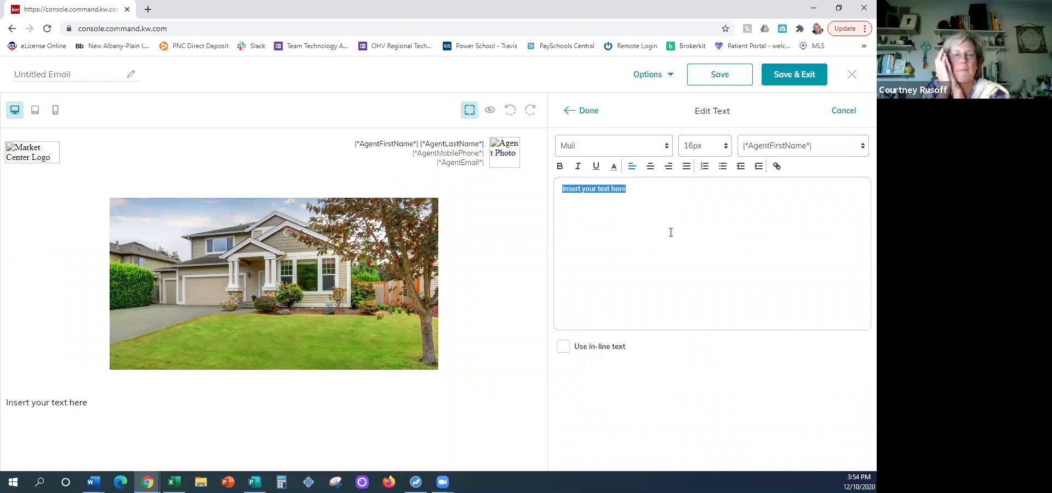
{"action": "type", "text": "Y"}
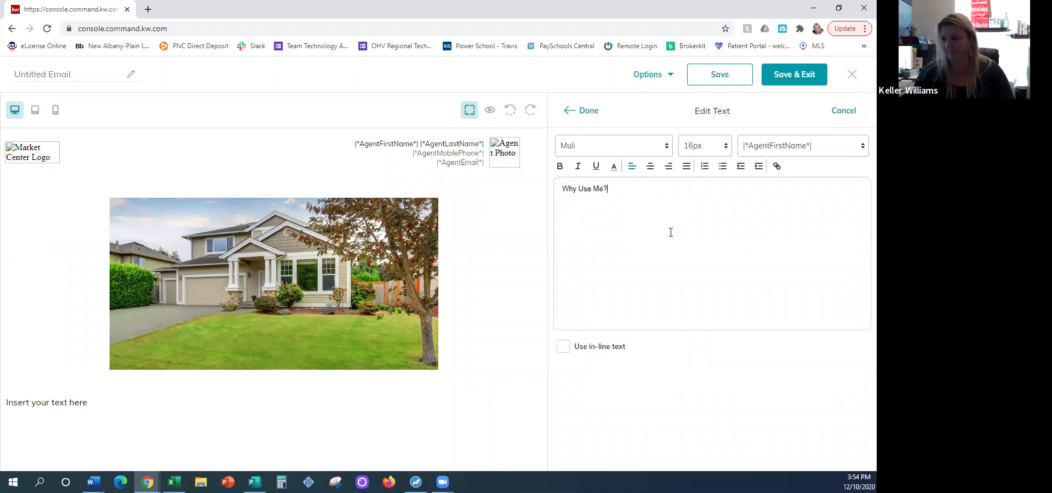
Step: Format the "Why Use Me?" text as 22px bold and apply the change
{"action": "left_click_drag", "start_coordinate": [617, 187], "coordinate": [559, 184]}
{"action": "left_click", "coordinate": [693, 151]}
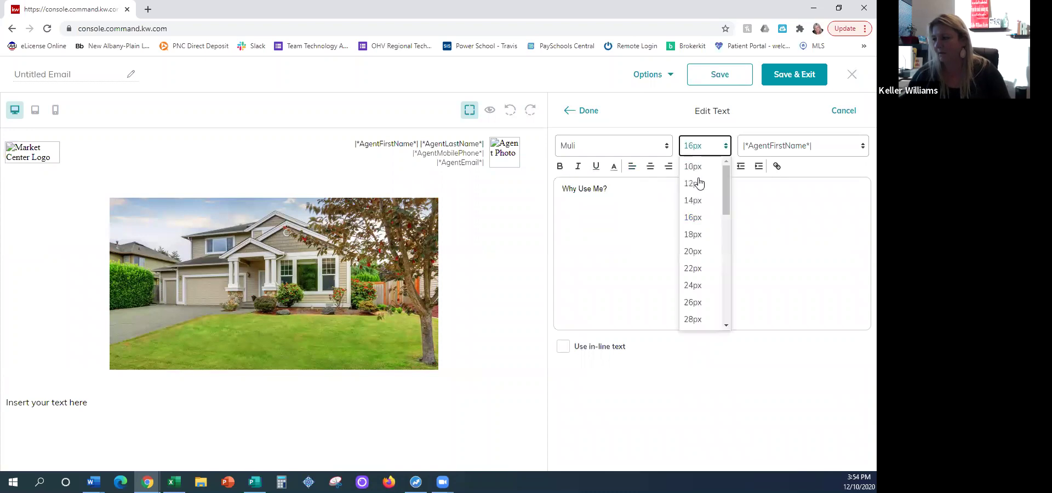
{"action": "left_click", "coordinate": [693, 277]}
{"action": "left_click", "coordinate": [560, 167]}
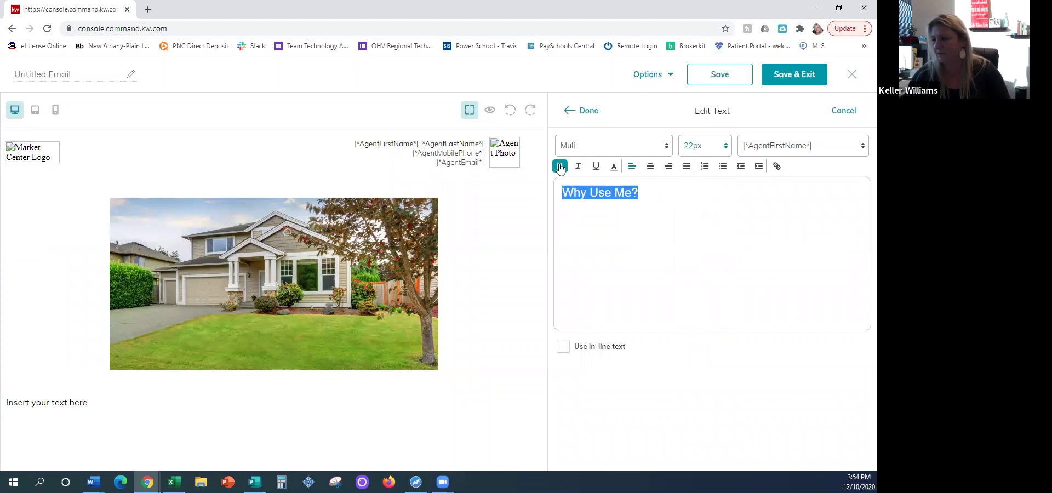
{"action": "left_click", "coordinate": [582, 110]}
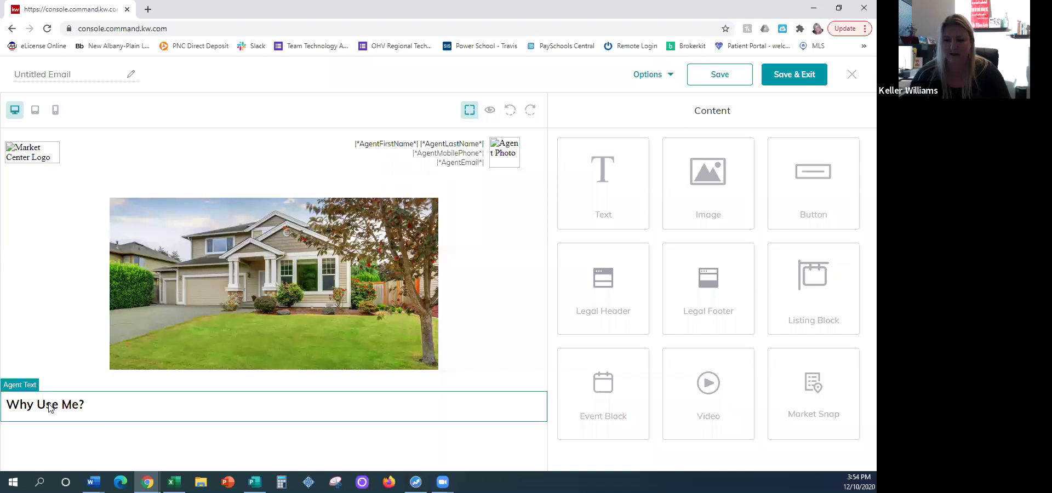
Step: Add the line "1: I'm the BEST!! D" at 16px below the "Why Use Me?" heading and apply it
{"action": "left_click", "coordinate": [86, 411]}
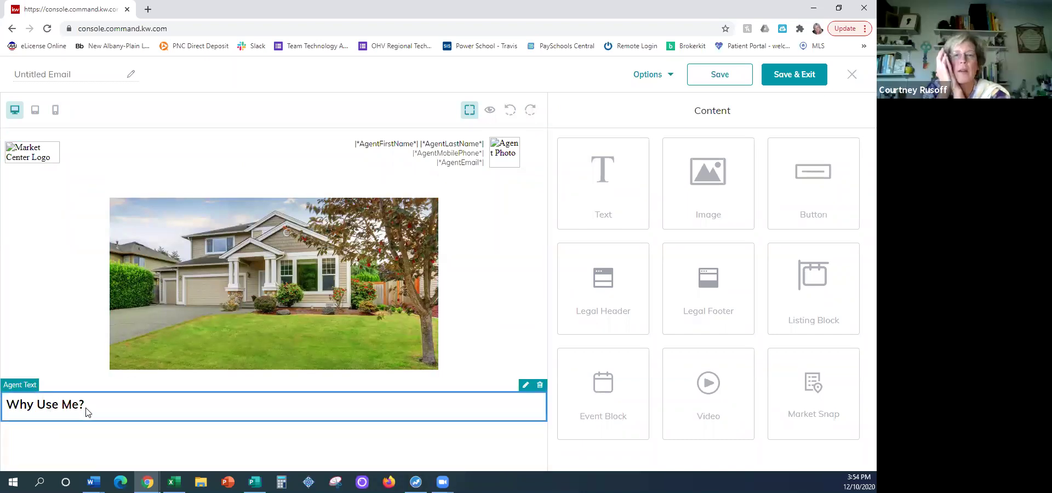
{"action": "left_click", "coordinate": [526, 385]}
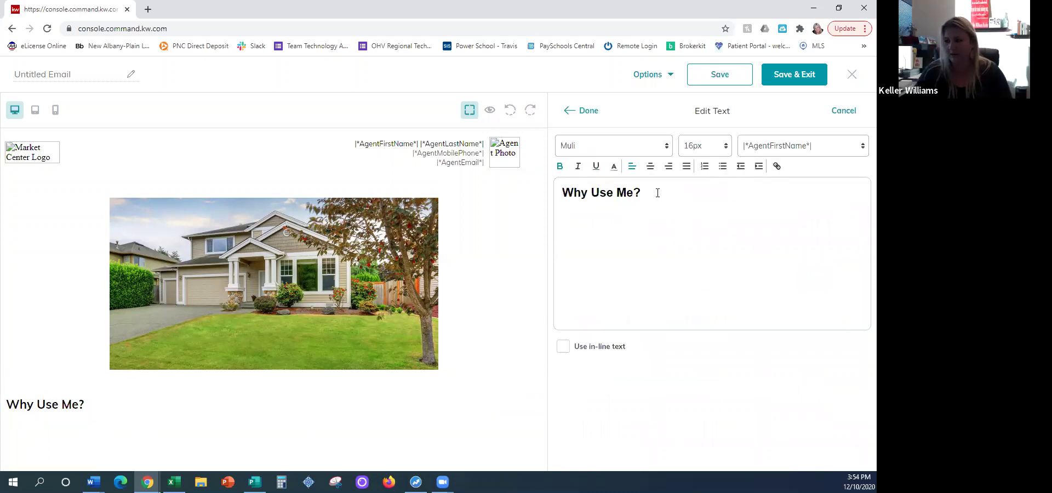
{"action": "left_click", "coordinate": [710, 146]}
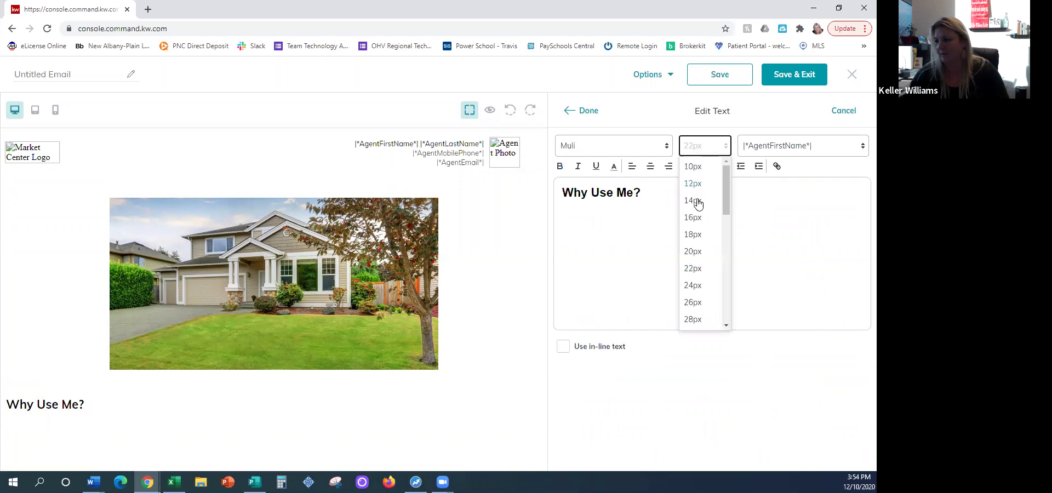
{"action": "left_click", "coordinate": [698, 229]}
{"action": "left_click", "coordinate": [720, 252]}
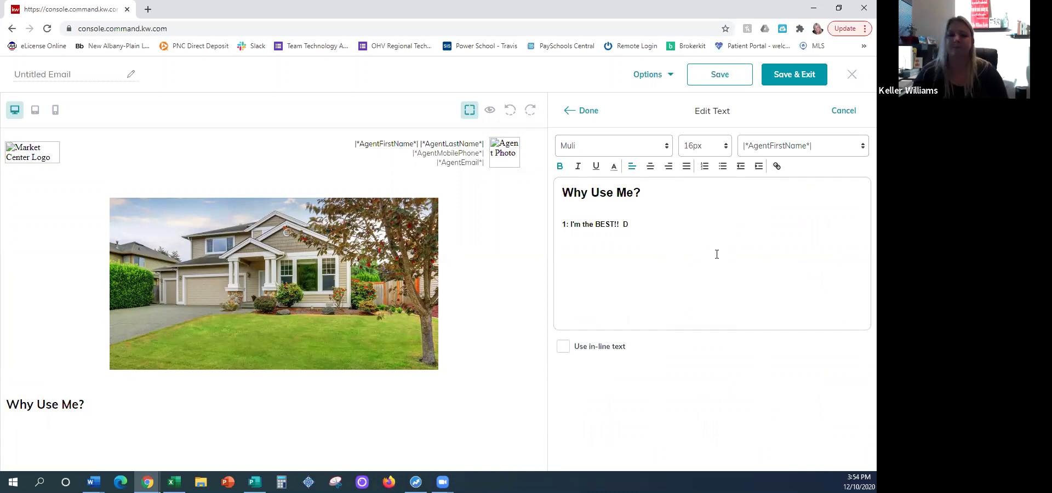
{"action": "left_click", "coordinate": [579, 110]}
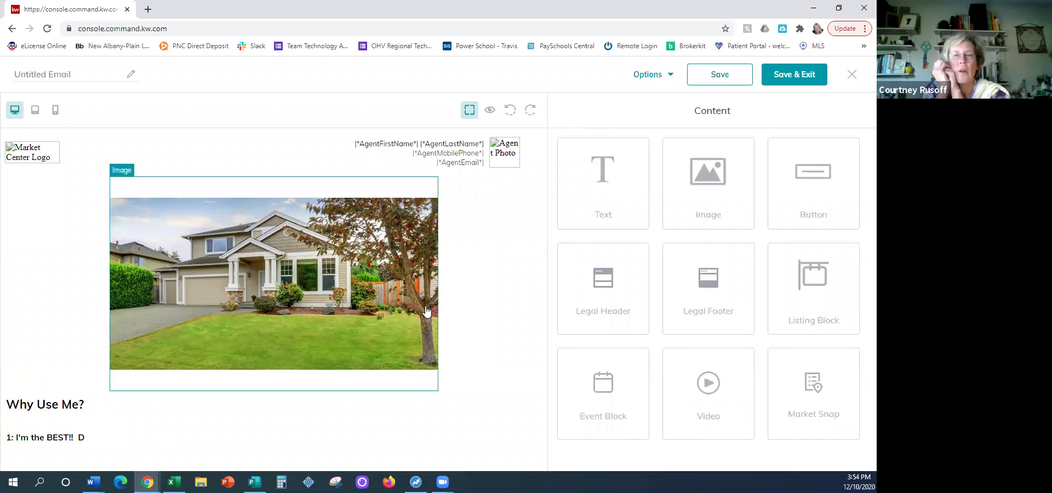
Step: Add a legal footer below the text block and insert a button between the text and the footer
{"action": "left_click_drag", "start_coordinate": [727, 292], "coordinate": [473, 434]}
{"action": "scroll", "coordinate": [449, 271], "scroll_direction": "down", "scroll_amount": 3}
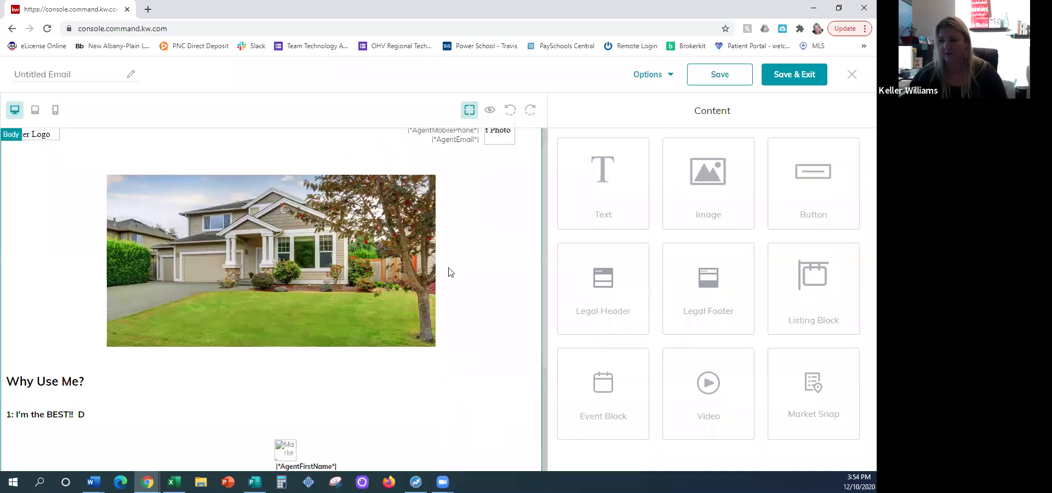
{"action": "left_click_drag", "start_coordinate": [819, 184], "coordinate": [406, 289]}
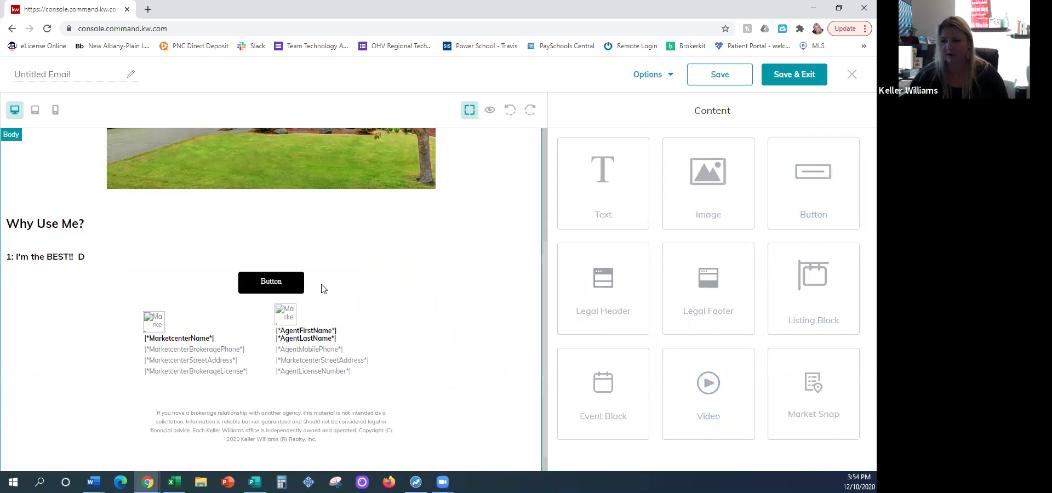
Step: Open the new button for editing and set its background color to red, hex c20505
{"action": "left_click", "coordinate": [268, 285]}
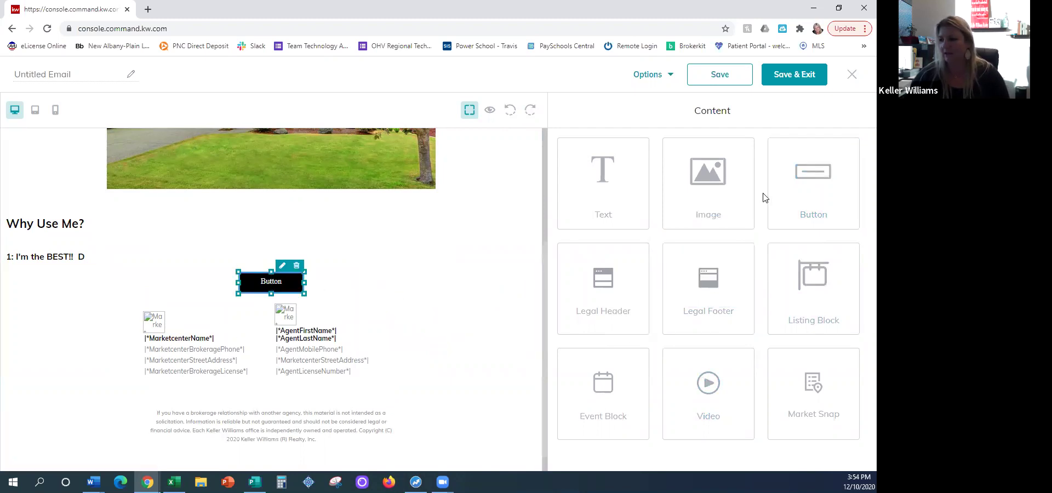
{"action": "left_click", "coordinate": [282, 266]}
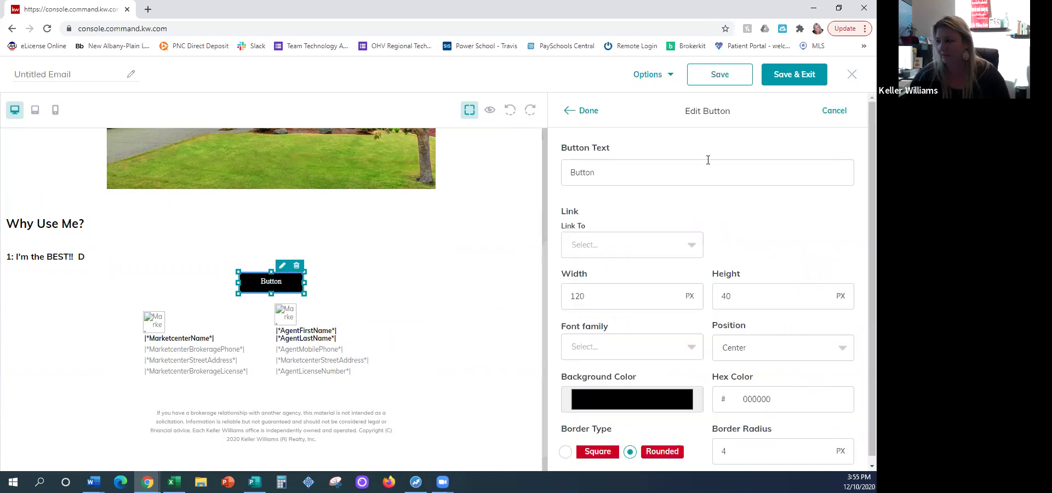
{"action": "left_click", "coordinate": [613, 406]}
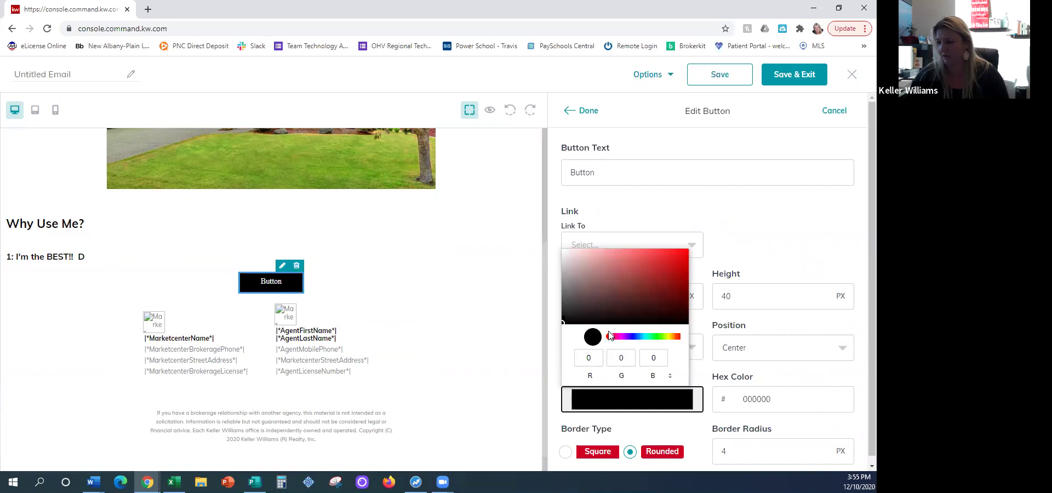
{"action": "left_click", "coordinate": [641, 431]}
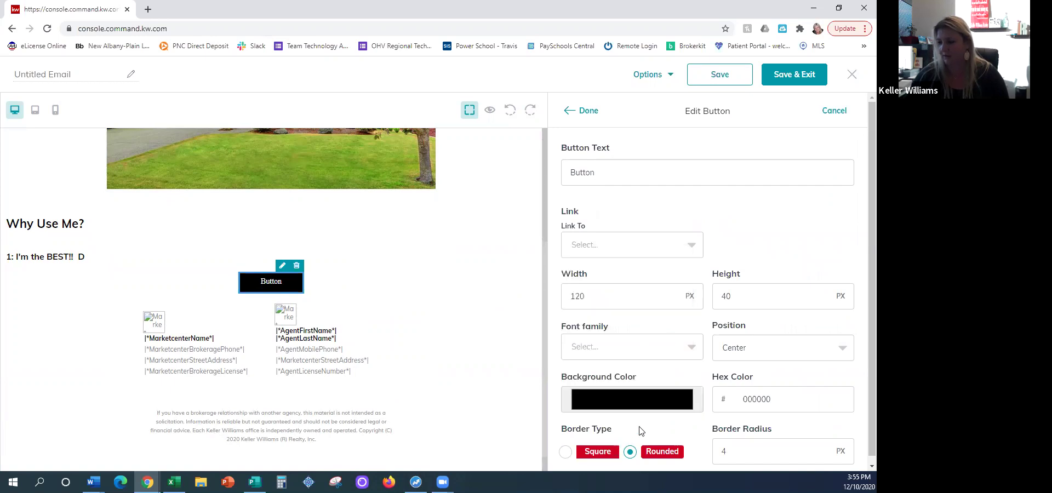
{"action": "left_click", "coordinate": [595, 395]}
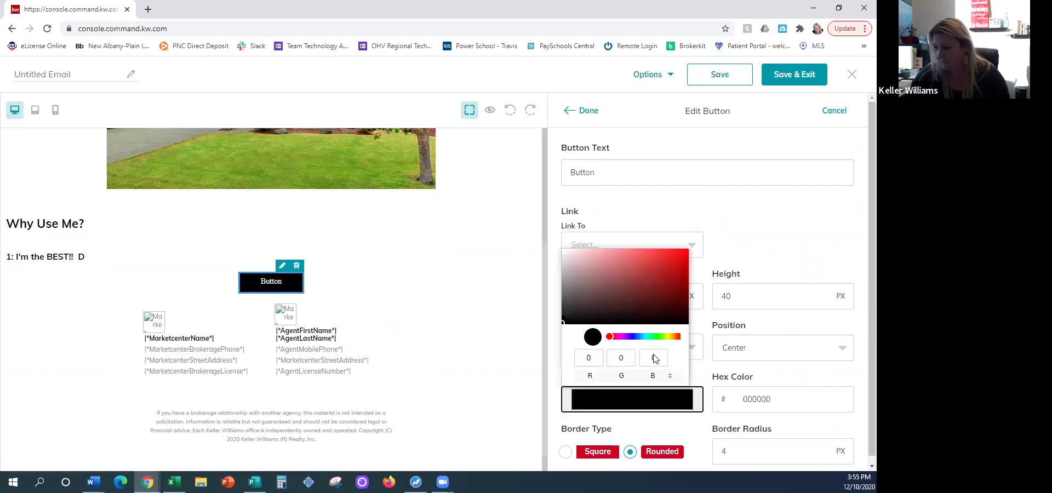
{"action": "left_click", "coordinate": [684, 268]}
{"action": "left_click", "coordinate": [770, 247]}
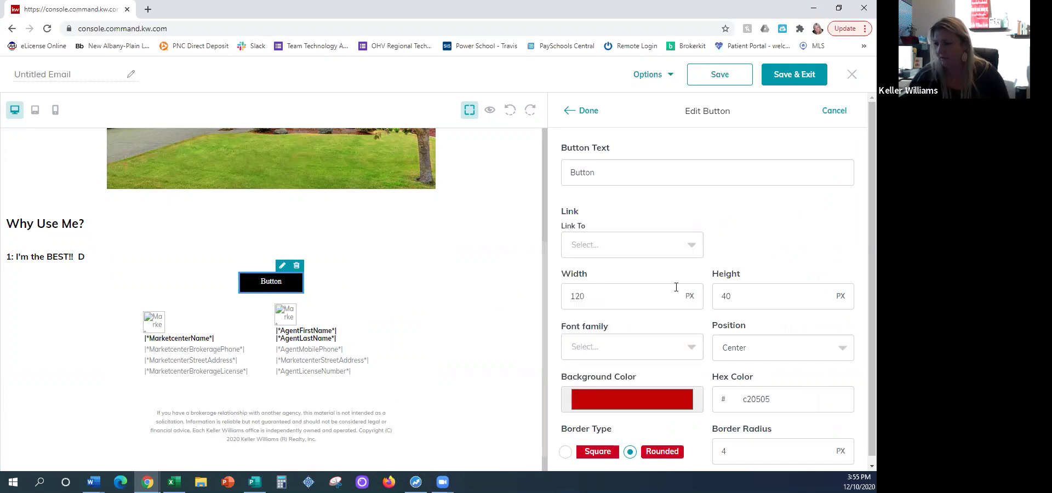
Step: Set the button text to "Download My Mobile App!" and choose Landing page as its link type
{"action": "left_click_drag", "start_coordinate": [595, 177], "coordinate": [564, 173]}
{"action": "type", "text": "Do"}
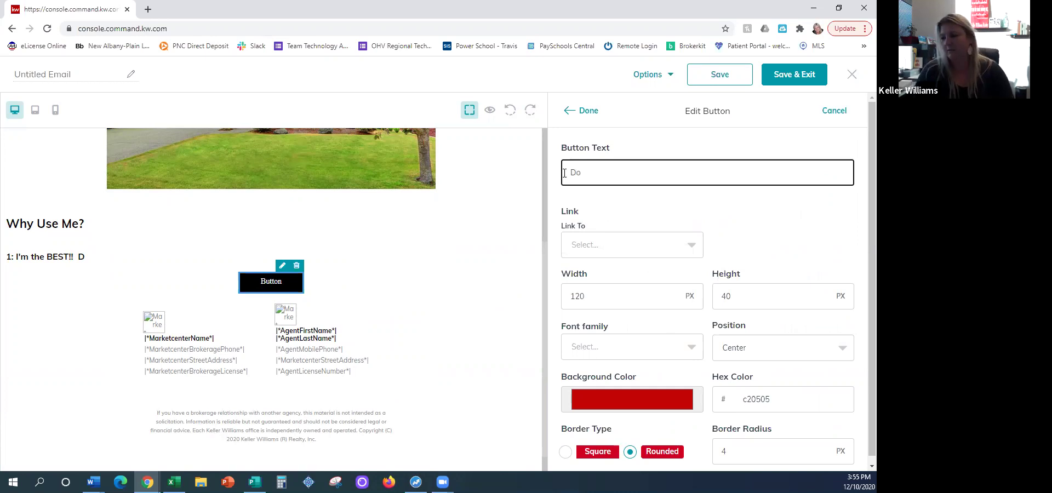
{"action": "type", "text": "wnload My Mobil"}
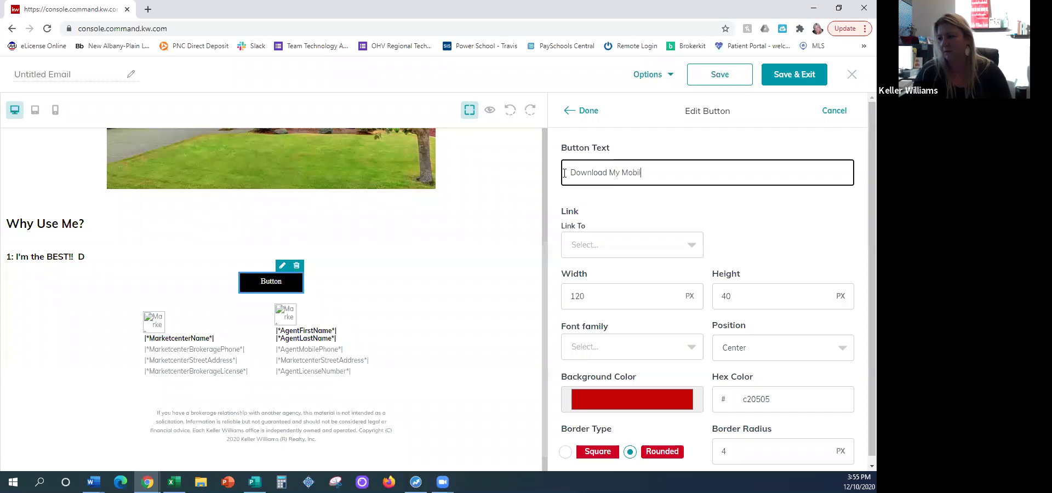
{"action": "type", "text": "e Appl"}
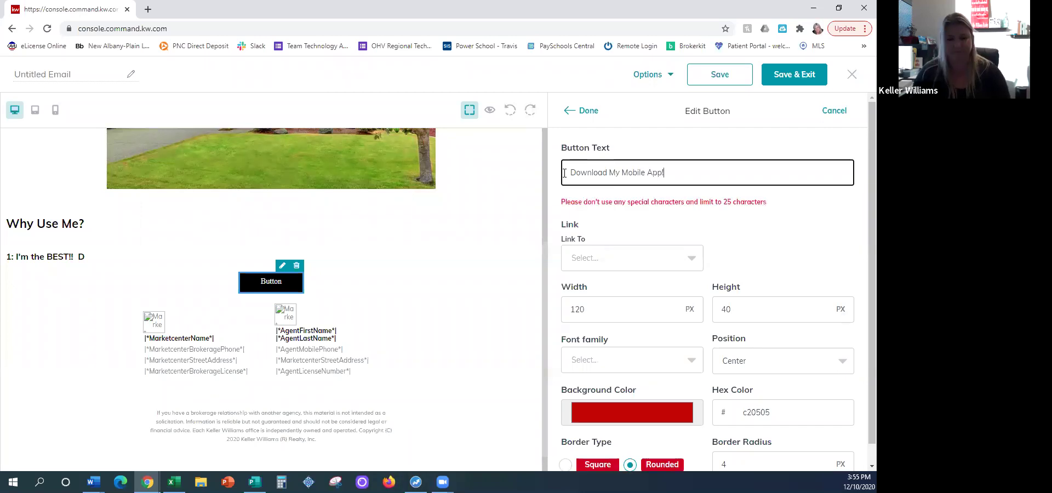
{"action": "left_click", "coordinate": [626, 261]}
{"action": "left_click", "coordinate": [602, 285]}
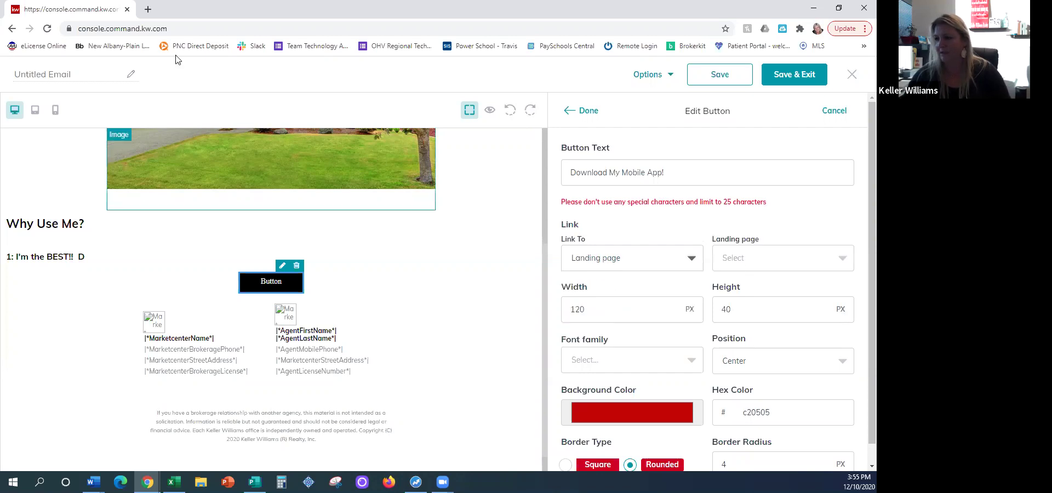
Step: Open the agent's kw.com website in a new browser tab, go to its Home Search App page and select the page address
{"action": "left_click", "coordinate": [148, 9]}
{"action": "type", "text": "rachaelhall.kw.com"}
{"action": "key", "text": "Return"}
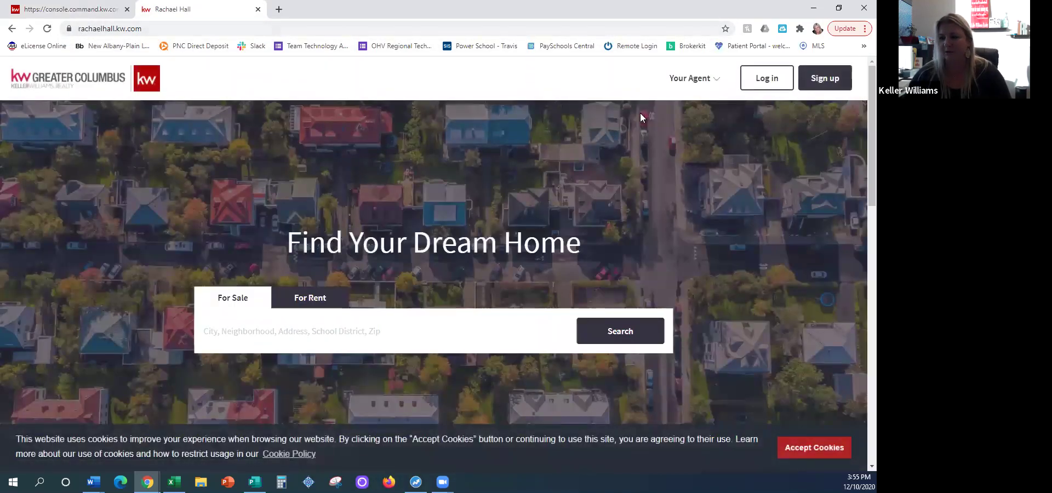
{"action": "left_click", "coordinate": [688, 83]}
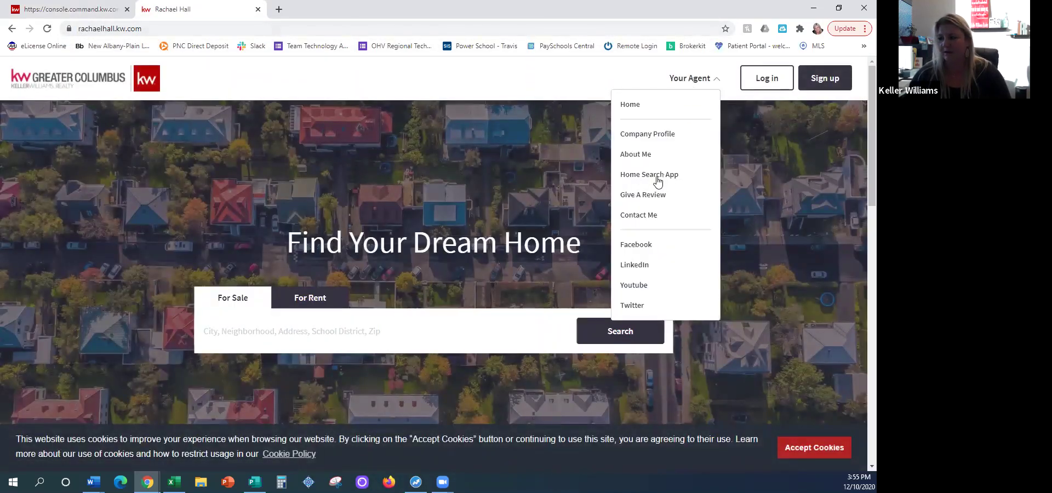
{"action": "left_click", "coordinate": [652, 177]}
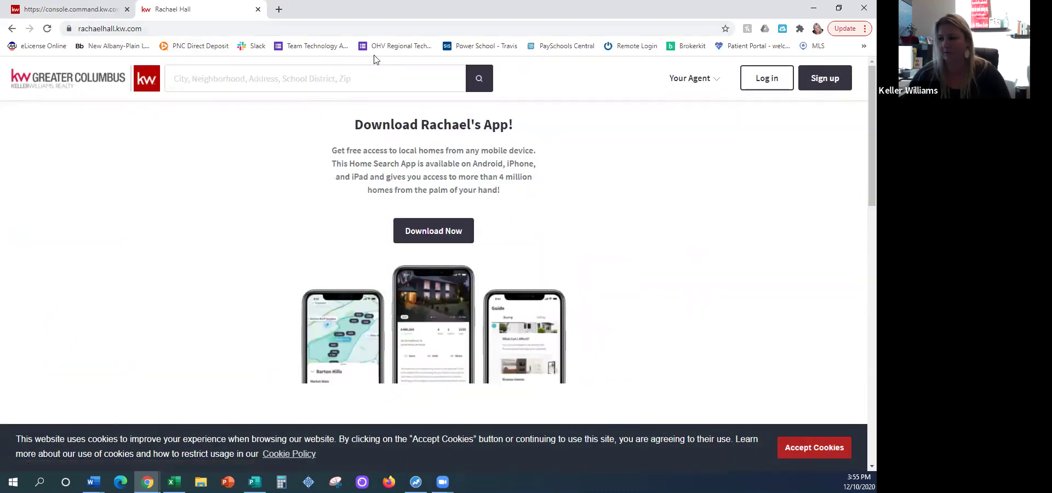
{"action": "left_click", "coordinate": [378, 25]}
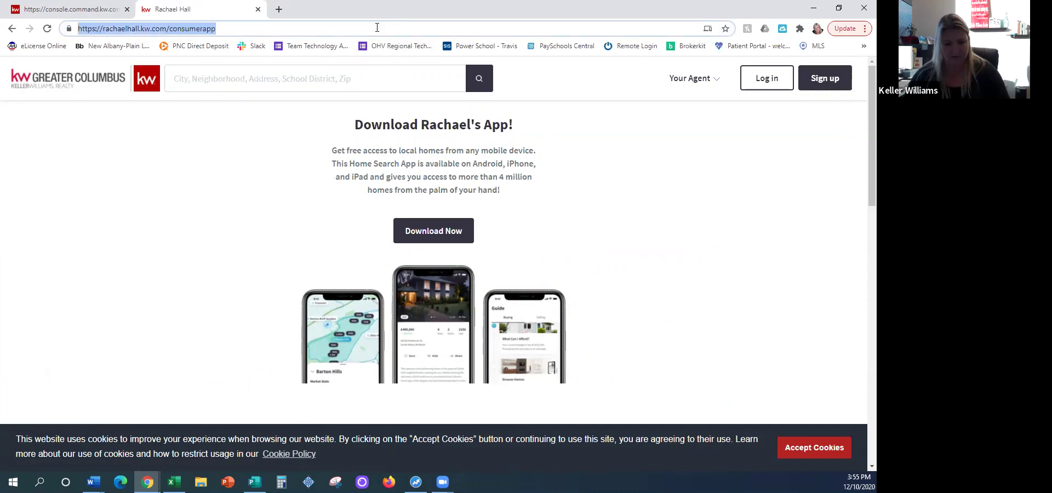
Step: Back in the email editor, change the button's link type to Web address and paste the Home Search App page address
{"action": "left_click", "coordinate": [88, 10]}
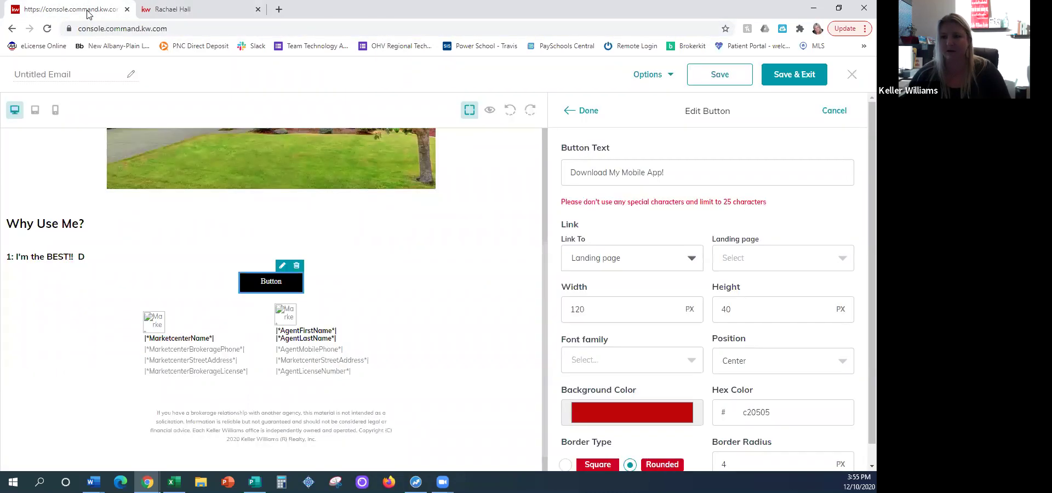
{"action": "left_click", "coordinate": [742, 266]}
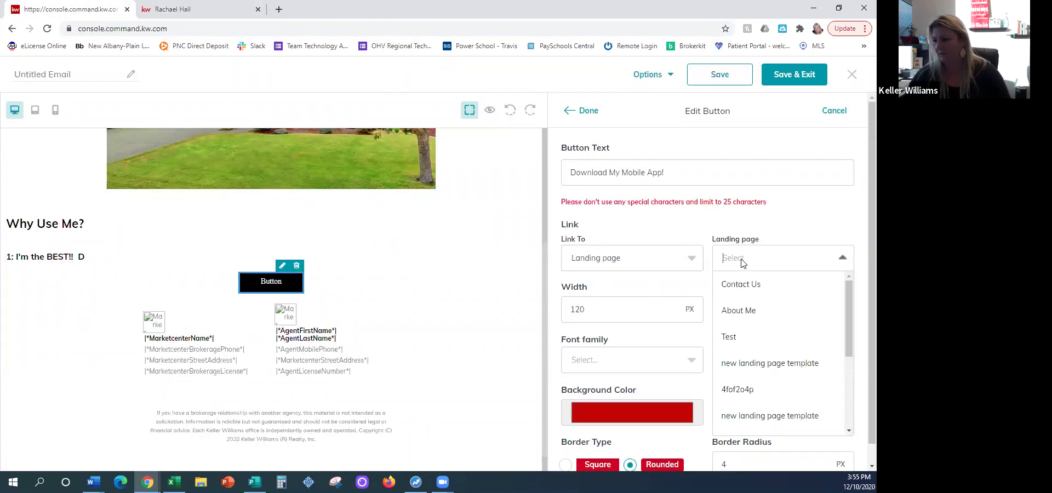
{"action": "left_click", "coordinate": [586, 264]}
{"action": "left_click", "coordinate": [597, 337]}
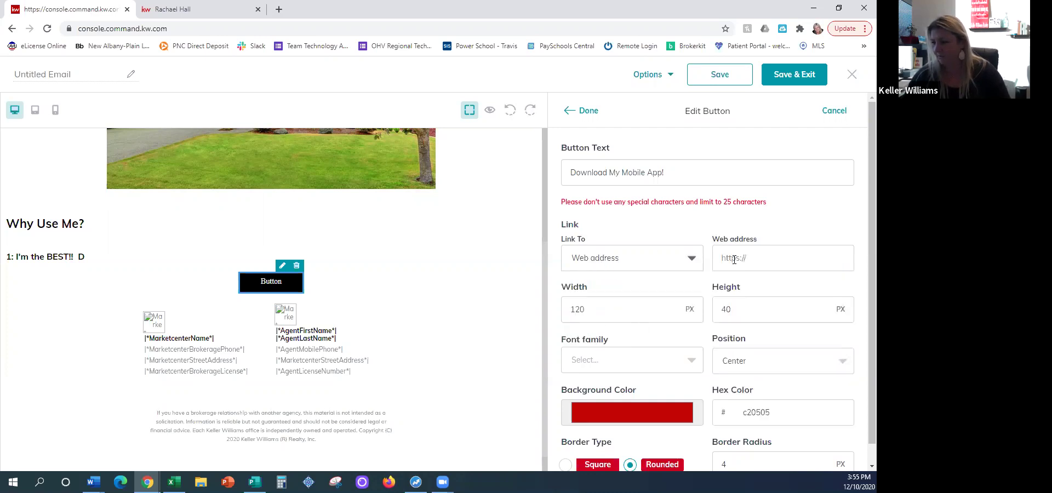
{"action": "left_click", "coordinate": [778, 258]}
{"action": "key", "text": "ctrl+v"}
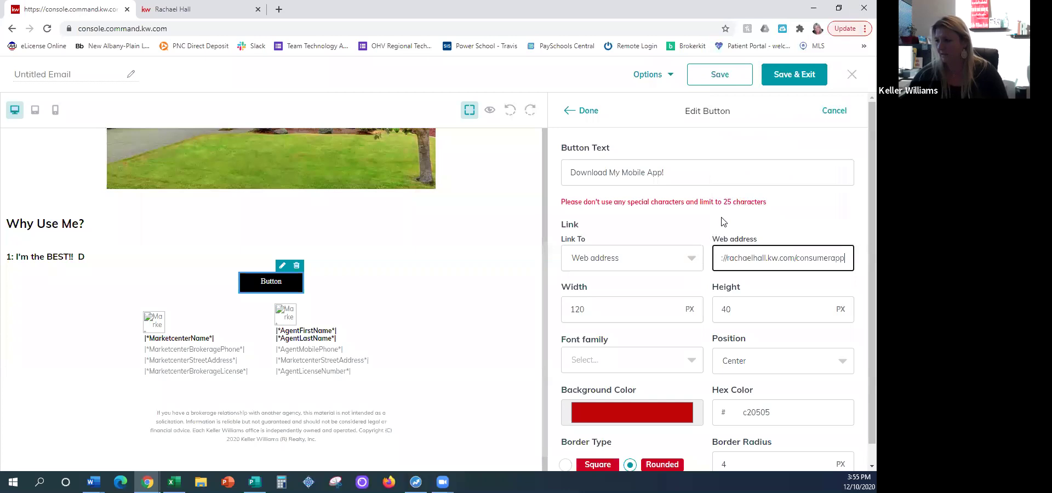
Step: Remove the exclamation mark so the button text reads "Download My Mobile App", and apply the button settings
{"action": "left_click", "coordinate": [588, 113]}
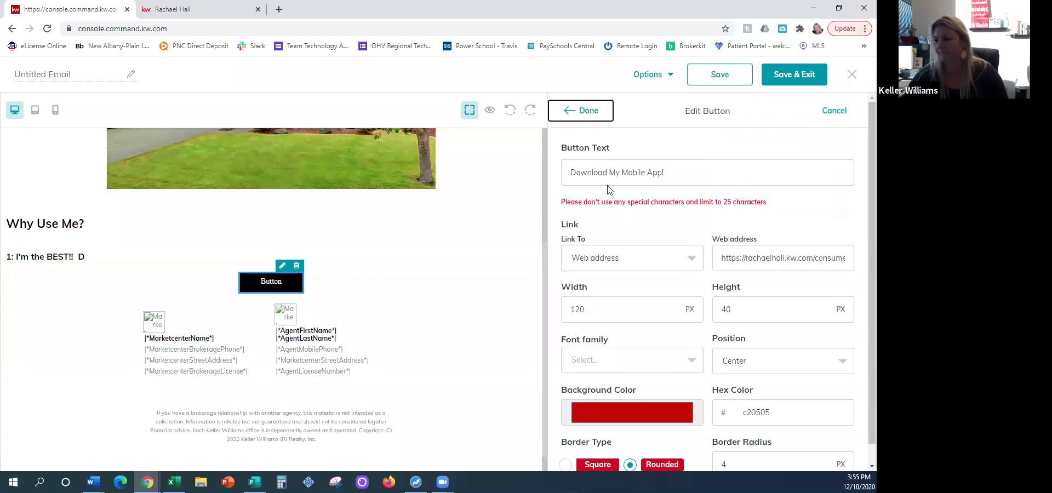
{"action": "left_click", "coordinate": [680, 168]}
{"action": "key", "text": "BackSpace"}
{"action": "left_click", "coordinate": [573, 111]}
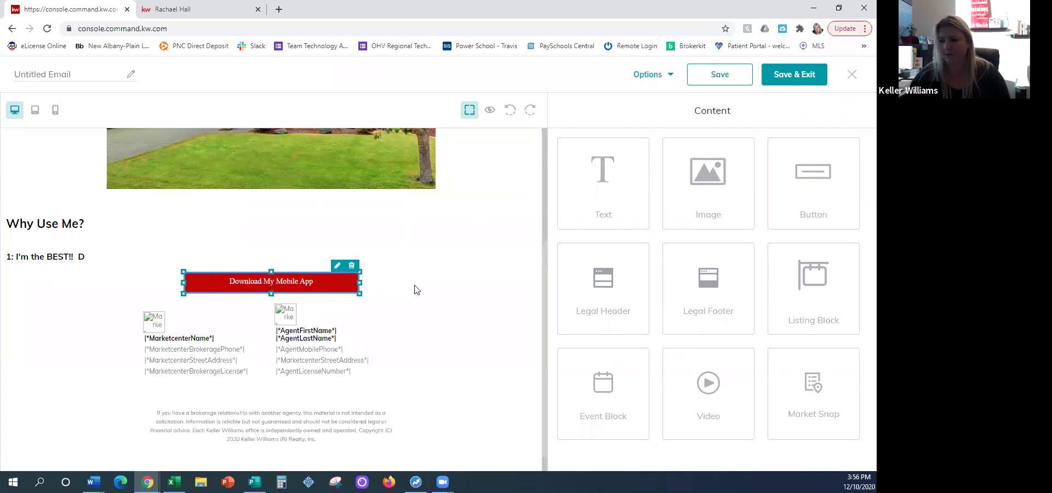
Step: Reopen the red button's settings to examine its text, and close them
{"action": "left_click", "coordinate": [337, 266]}
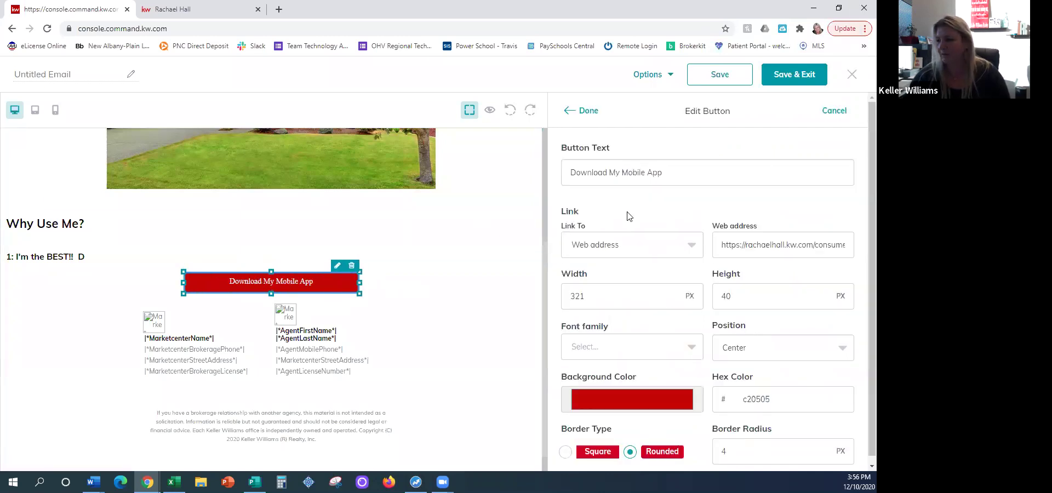
{"action": "left_click_drag", "start_coordinate": [677, 171], "coordinate": [552, 171]}
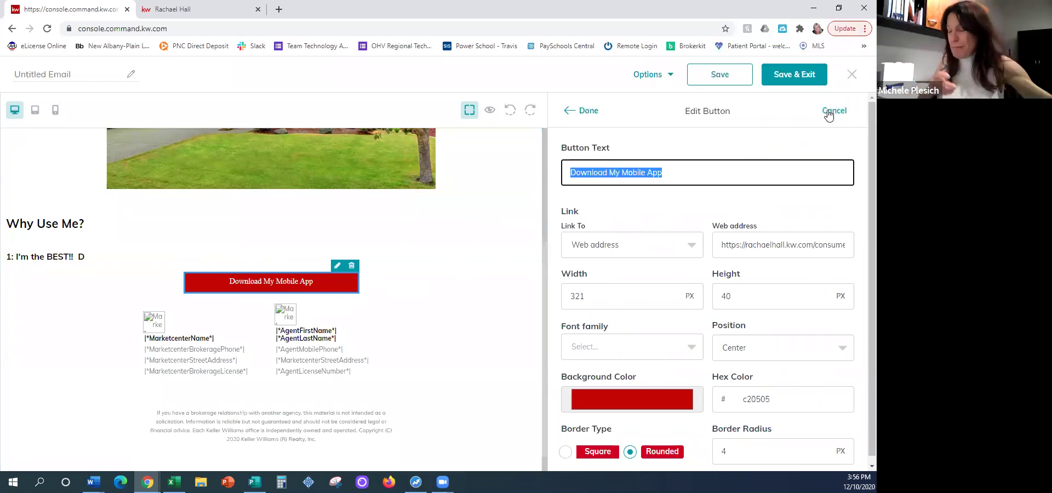
{"action": "left_click", "coordinate": [437, 329]}
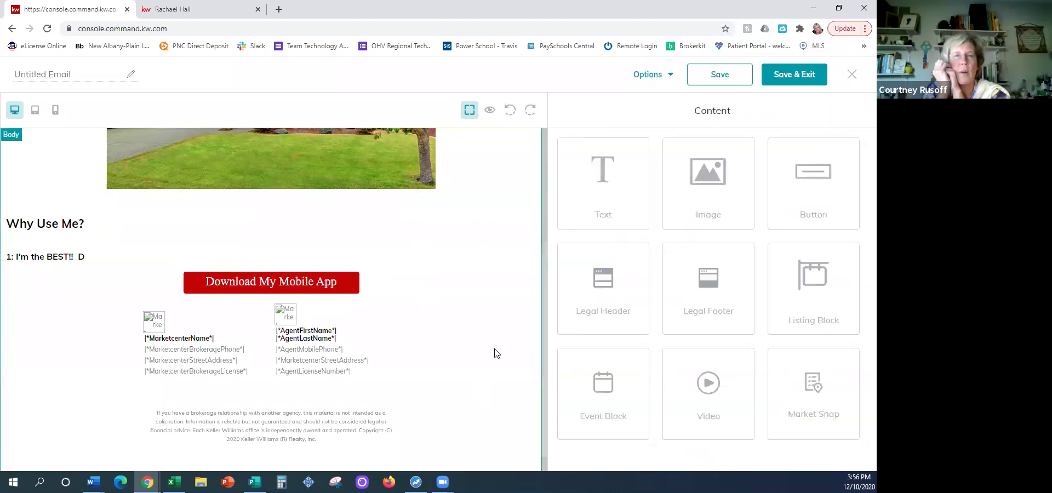
Step: Preview the email in desktop view, examine it from header to legal footer, and close the preview
{"action": "scroll", "coordinate": [488, 355], "scroll_direction": "up", "scroll_amount": 1}
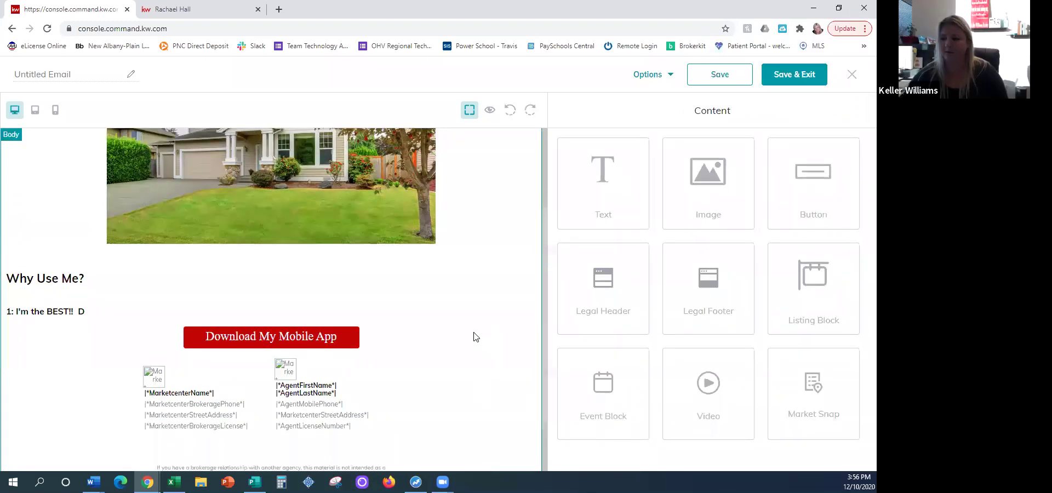
{"action": "scroll", "coordinate": [489, 246], "scroll_direction": "up", "scroll_amount": 2}
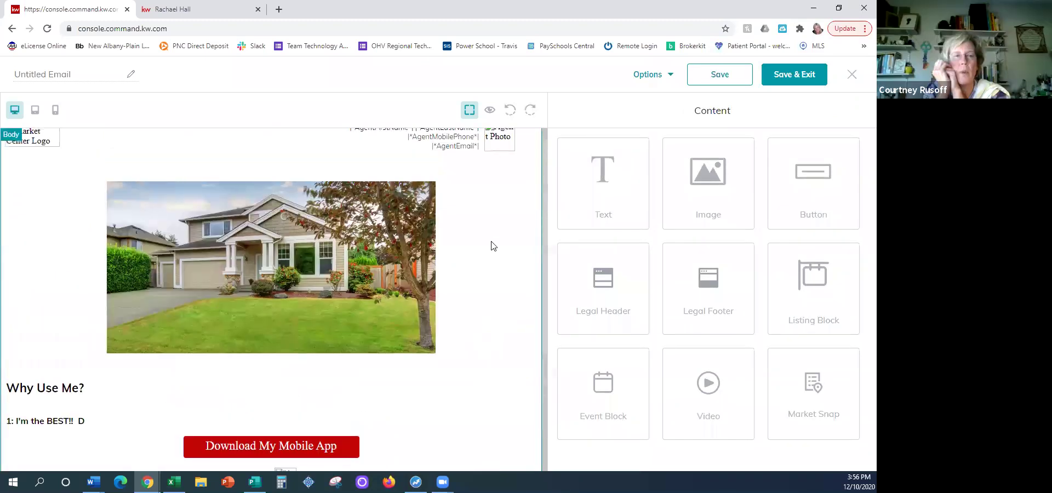
{"action": "left_click", "coordinate": [654, 77]}
{"action": "left_click", "coordinate": [643, 116]}
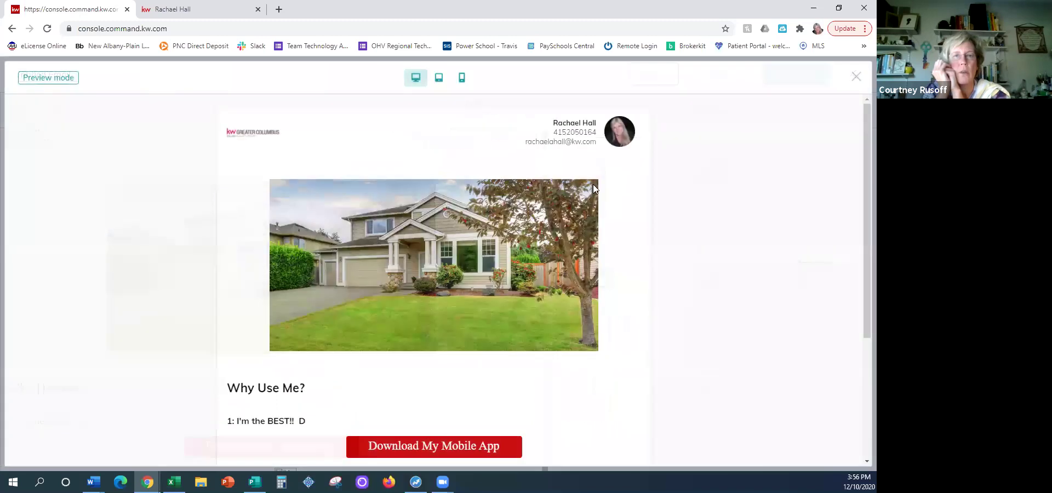
{"action": "scroll", "coordinate": [660, 319], "scroll_direction": "down", "scroll_amount": 1}
{"action": "scroll", "coordinate": [652, 271], "scroll_direction": "down", "scroll_amount": 1}
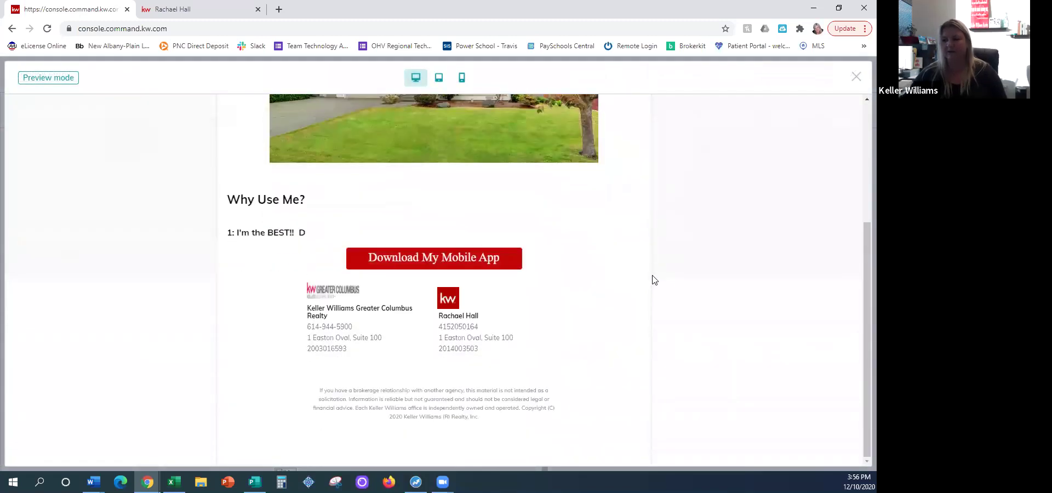
{"action": "scroll", "coordinate": [654, 294], "scroll_direction": "up", "scroll_amount": 1}
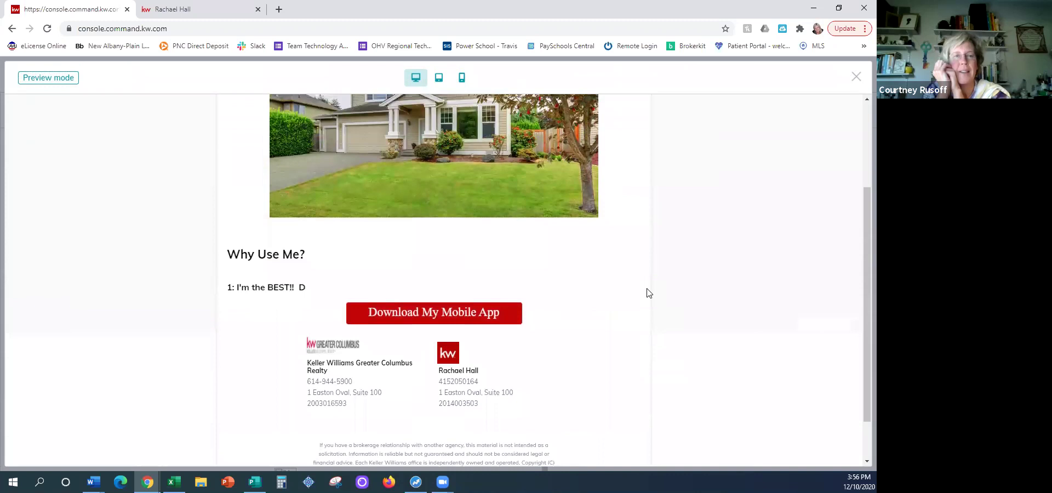
{"action": "scroll", "coordinate": [648, 293], "scroll_direction": "up", "scroll_amount": 2}
{"action": "scroll", "coordinate": [648, 293], "scroll_direction": "down", "scroll_amount": 2}
{"action": "scroll", "coordinate": [648, 294], "scroll_direction": "up", "scroll_amount": 1}
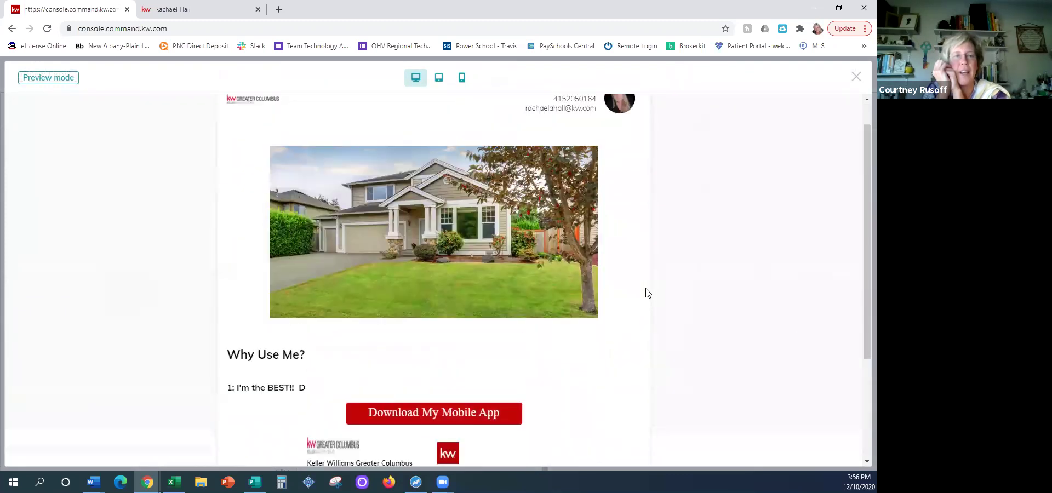
{"action": "scroll", "coordinate": [648, 293], "scroll_direction": "up", "scroll_amount": 1}
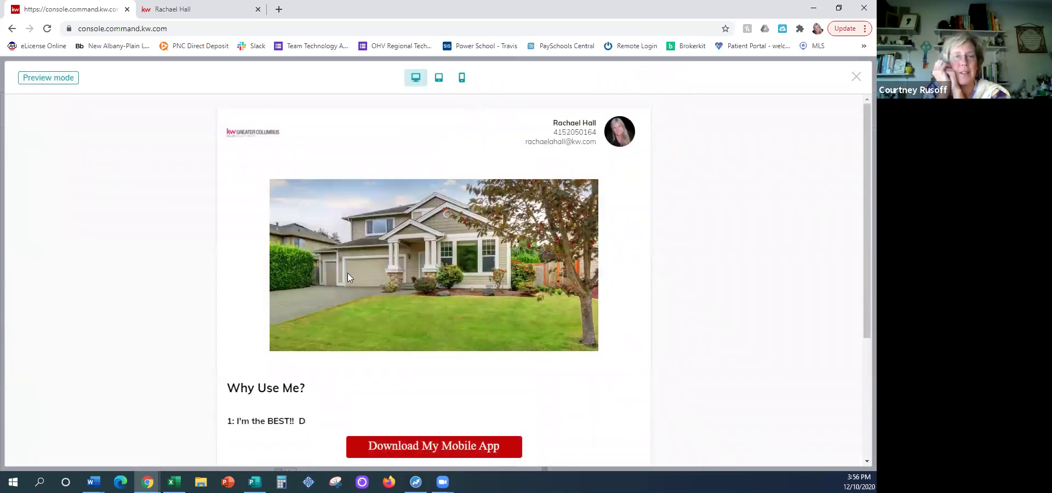
{"action": "left_click", "coordinate": [856, 77]}
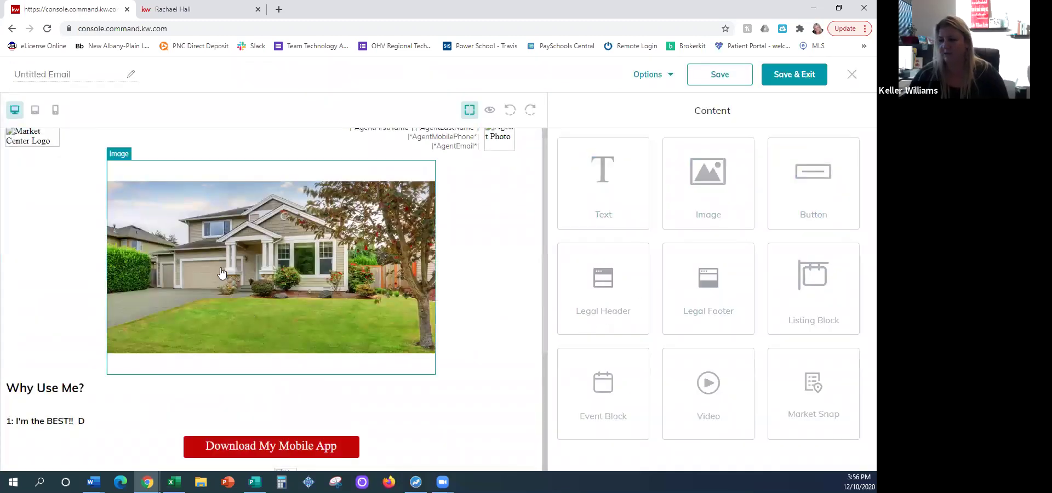
Step: Delete the house photo above "Why Use Me?", insert a new image block in its place and show the option for adding images
{"action": "scroll", "coordinate": [222, 272], "scroll_direction": "down", "scroll_amount": 2}
{"action": "left_click", "coordinate": [55, 292]}
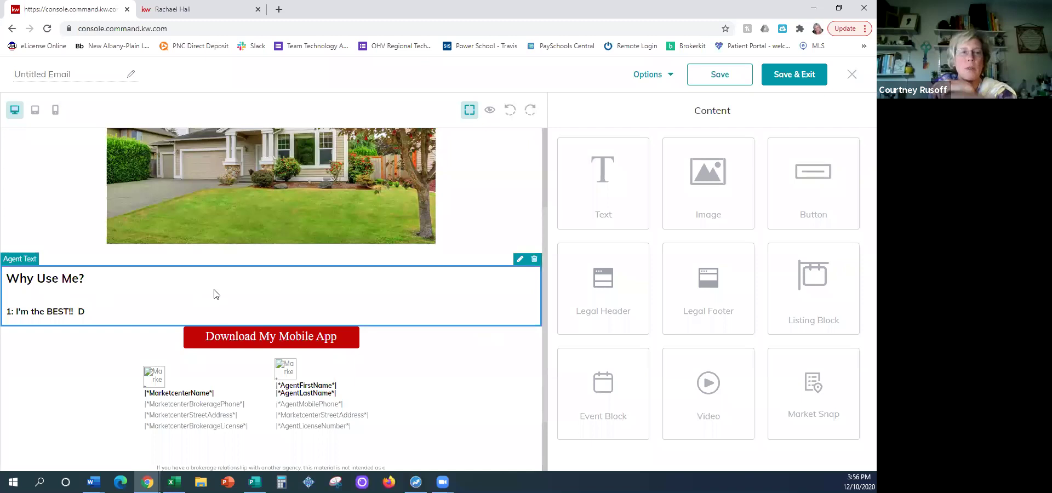
{"action": "left_click", "coordinate": [243, 241]}
{"action": "scroll", "coordinate": [261, 208], "scroll_direction": "up", "scroll_amount": 2}
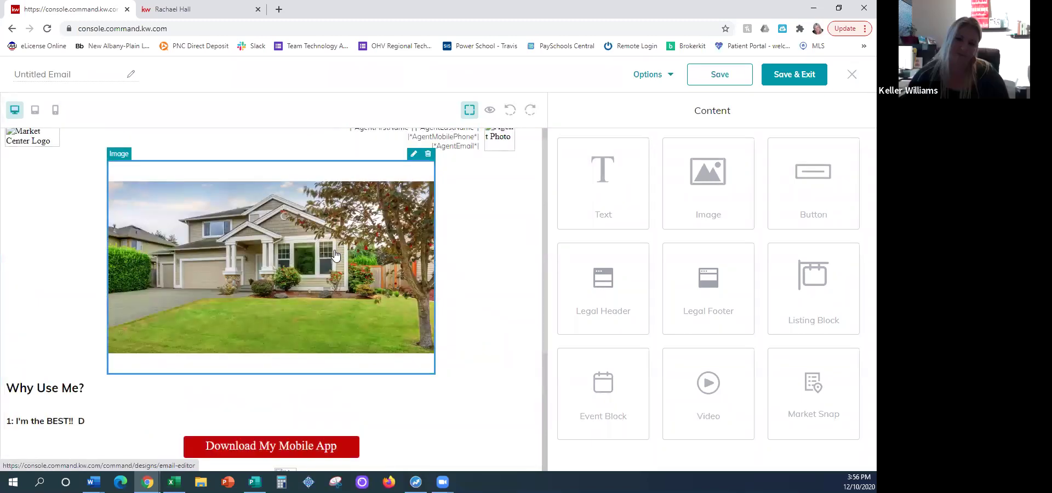
{"action": "left_click", "coordinate": [427, 154]}
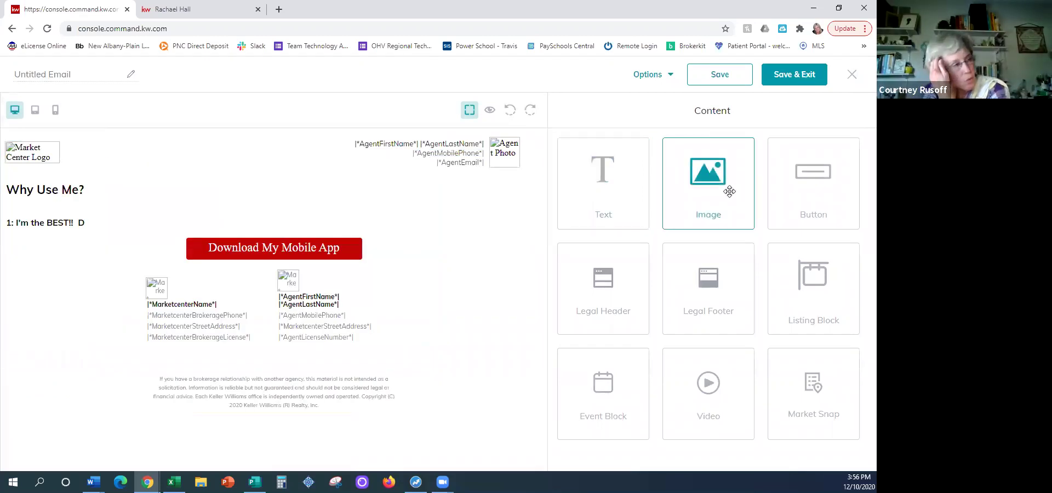
{"action": "left_click_drag", "start_coordinate": [717, 188], "coordinate": [271, 189]}
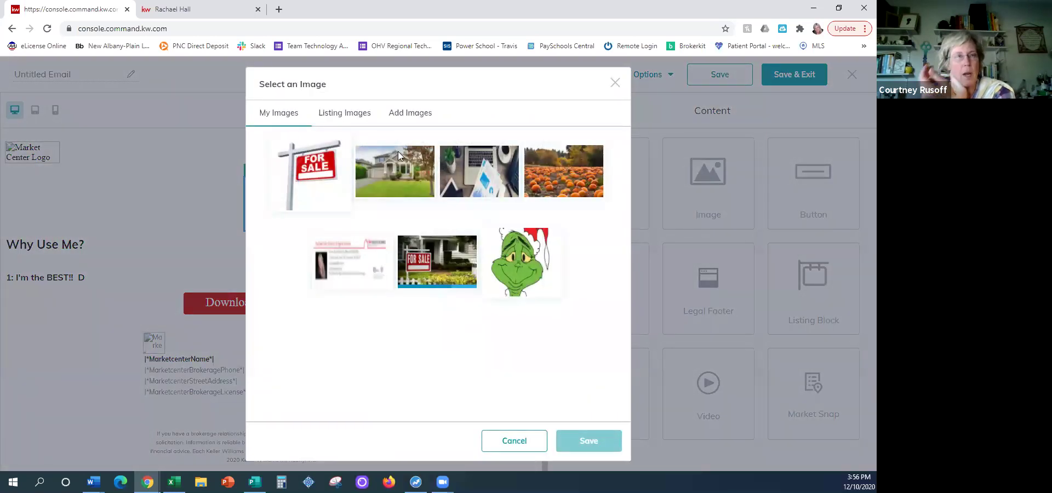
{"action": "left_click", "coordinate": [405, 116]}
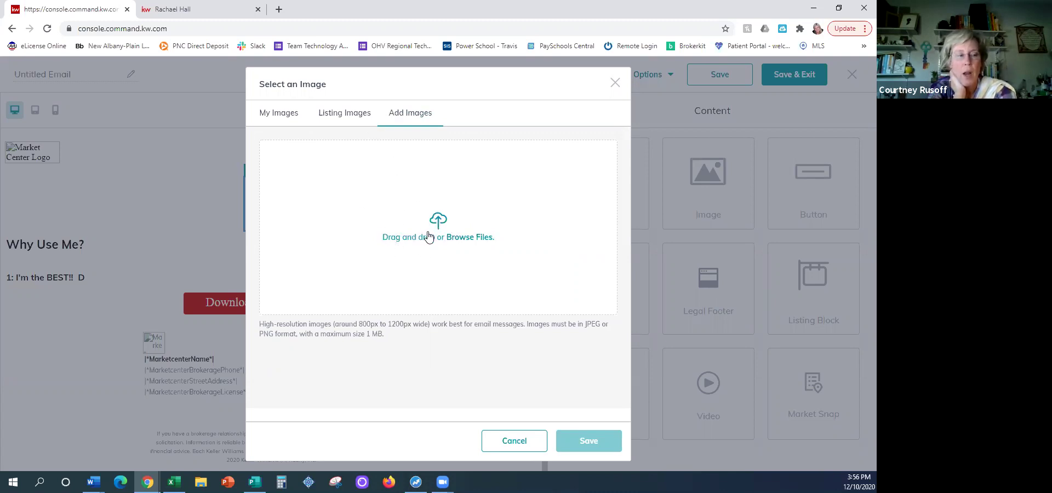
Step: Search Google in a new browser tab for "for sale by owner sign with x" and look over the results
{"action": "left_click", "coordinate": [280, 9]}
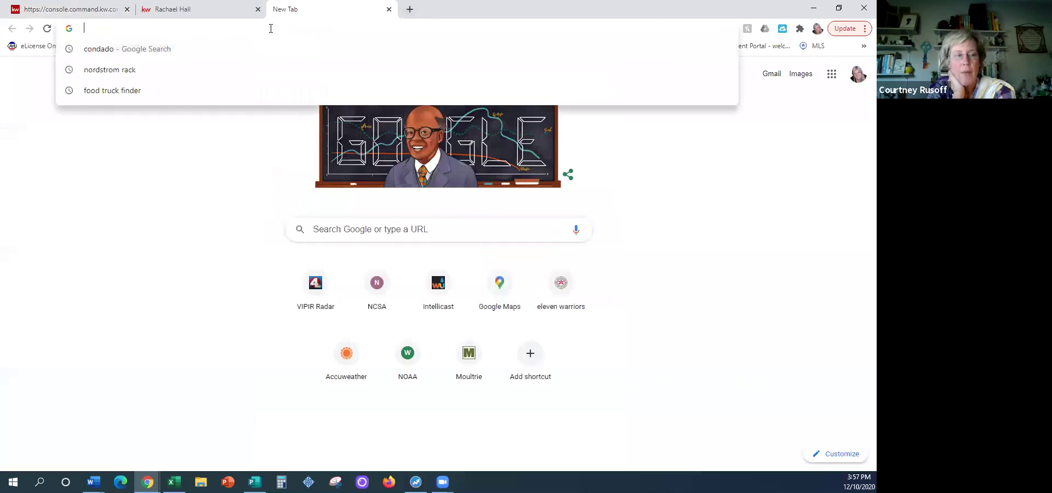
{"action": "type", "text": "for sa"}
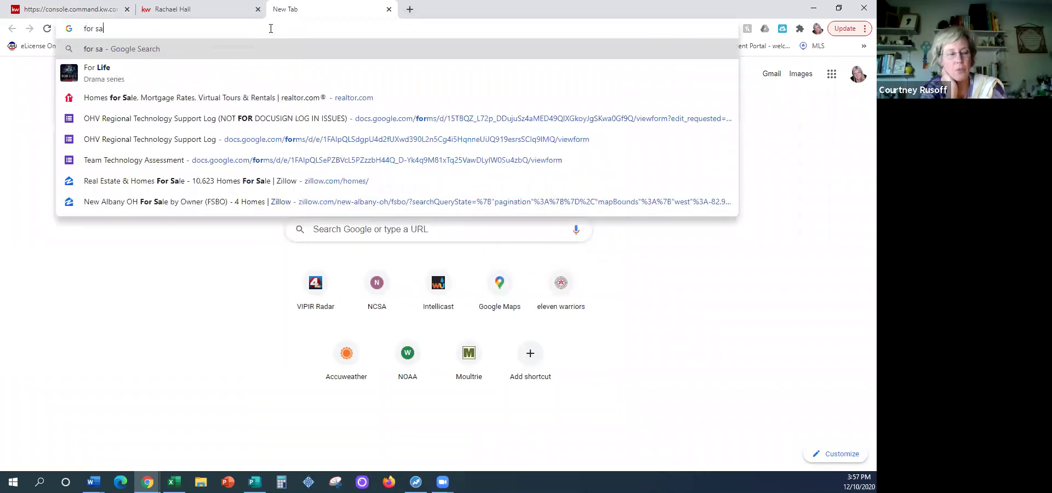
{"action": "type", "text": "le "}
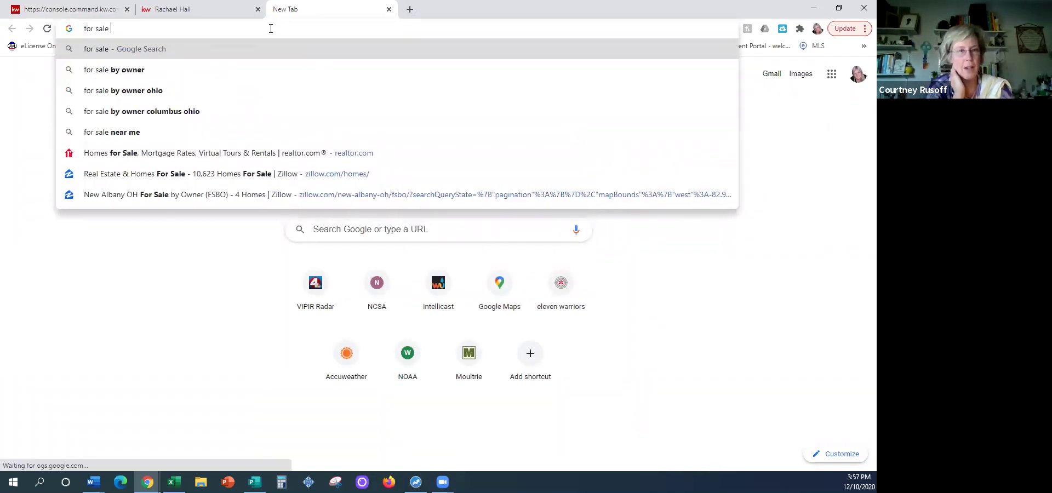
{"action": "type", "text": "by owner sign"}
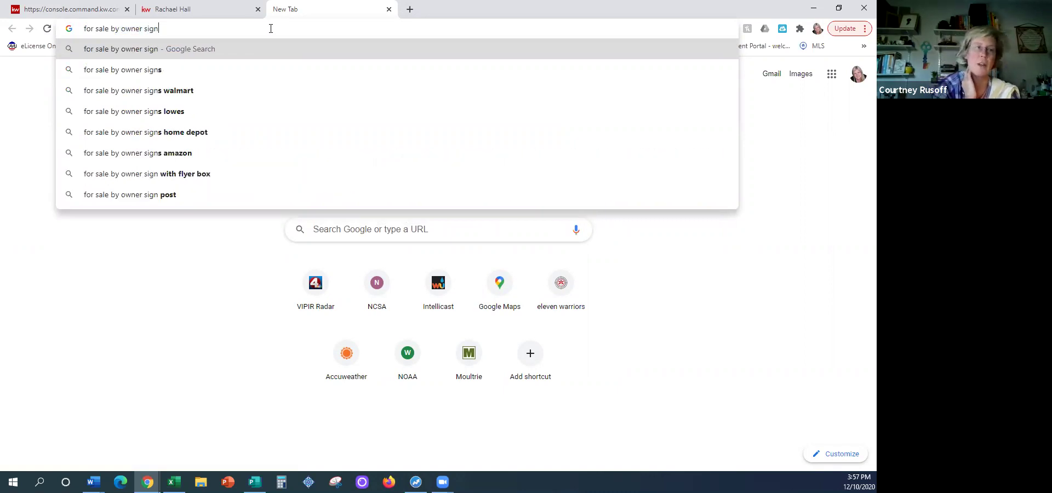
{"action": "type", "text": " with x"}
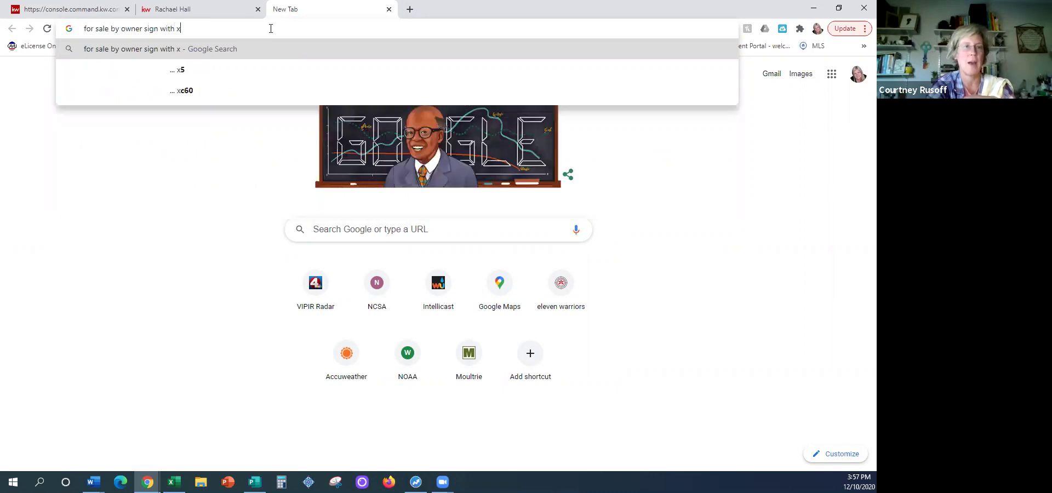
{"action": "key", "text": "Return"}
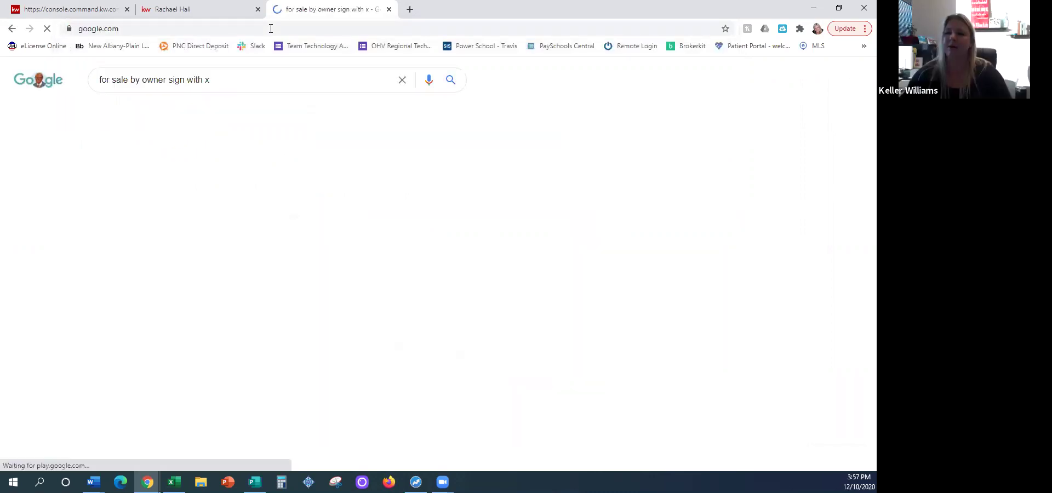
{"action": "scroll", "coordinate": [302, 175], "scroll_direction": "down", "scroll_amount": 1}
{"action": "scroll", "coordinate": [251, 144], "scroll_direction": "up", "scroll_amount": 1}
Step: Replace the Google query with "don't be a for sale by owner", run the search and show its image results
{"action": "left_click_drag", "start_coordinate": [216, 80], "coordinate": [49, 81]}
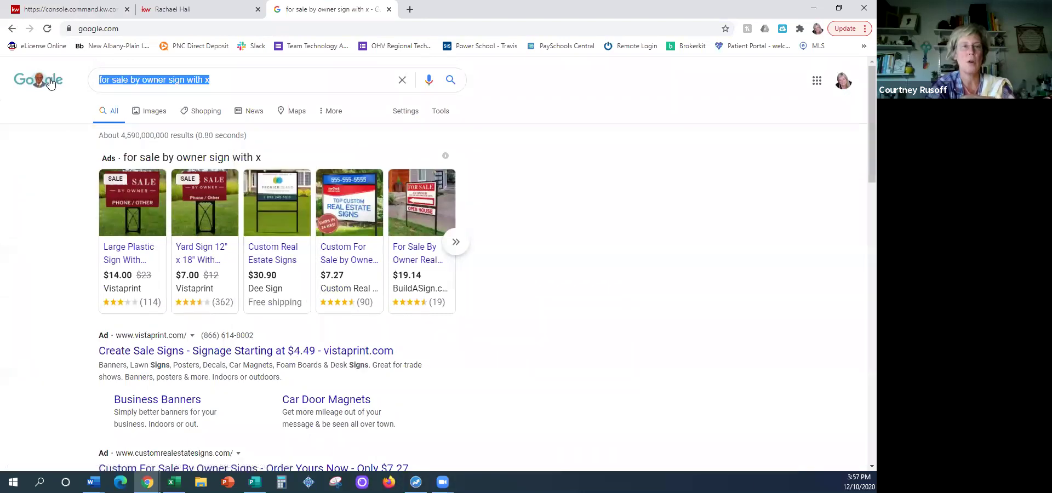
{"action": "type", "text": "don't b"}
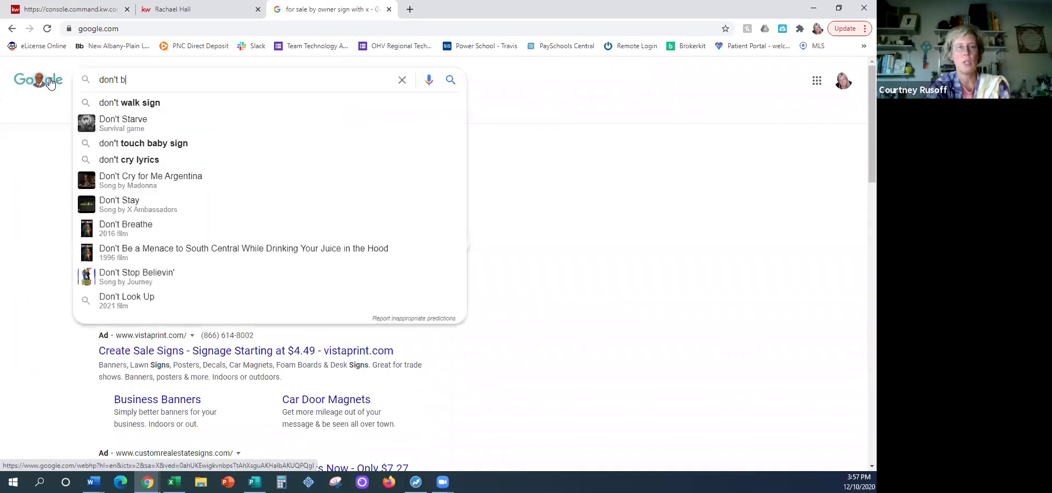
{"action": "type", "text": "e a for da"}
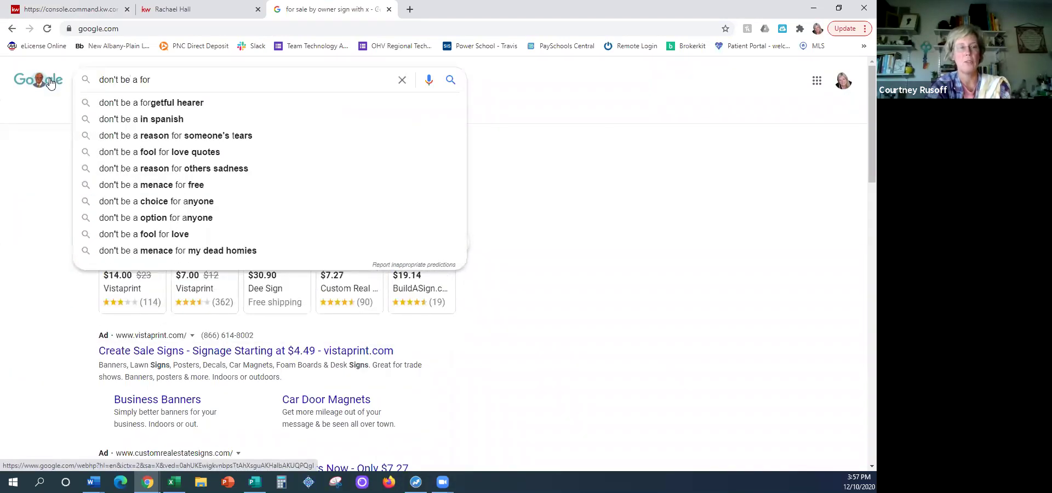
{"action": "key", "text": "BackSpace"}
{"action": "key", "text": "BackSpace"}
{"action": "type", "text": "sale "}
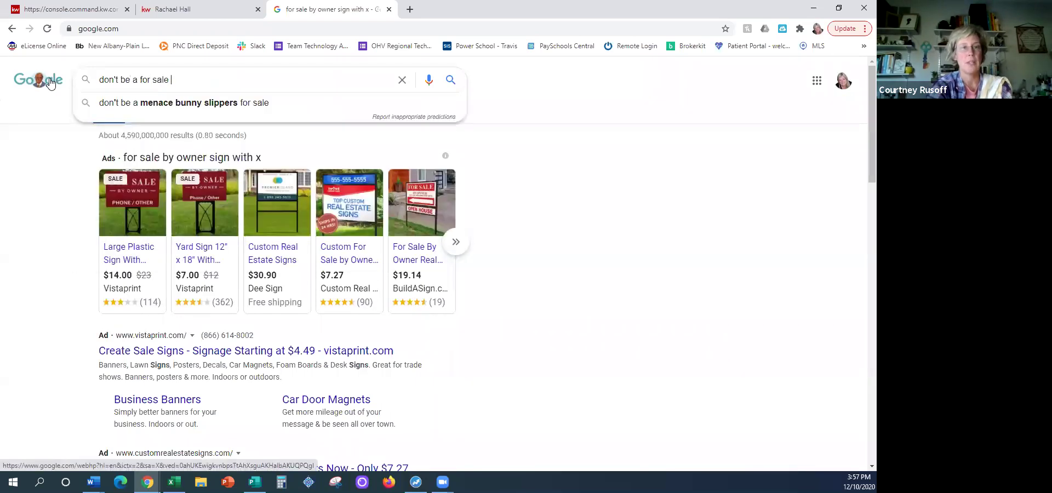
{"action": "type", "text": "by owner"}
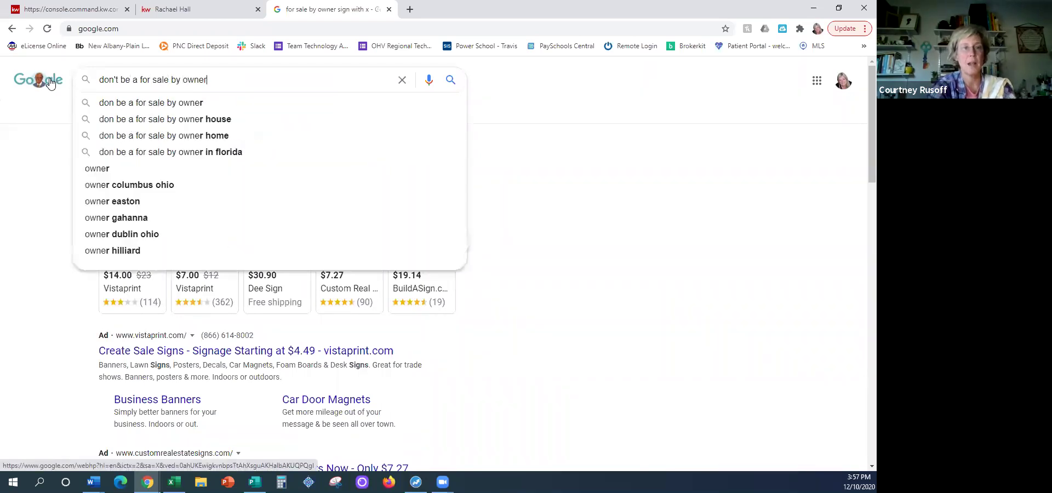
{"action": "key", "text": "Return"}
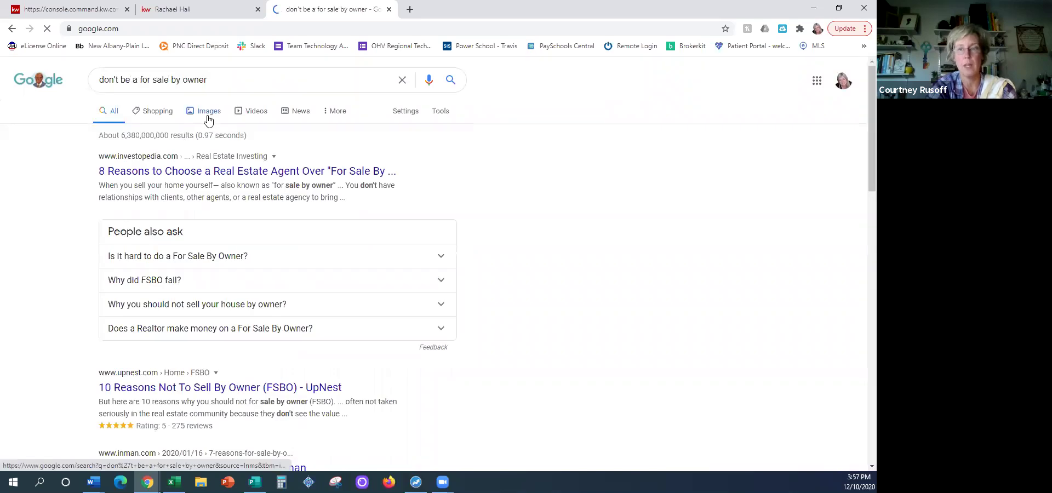
{"action": "left_click", "coordinate": [207, 112]}
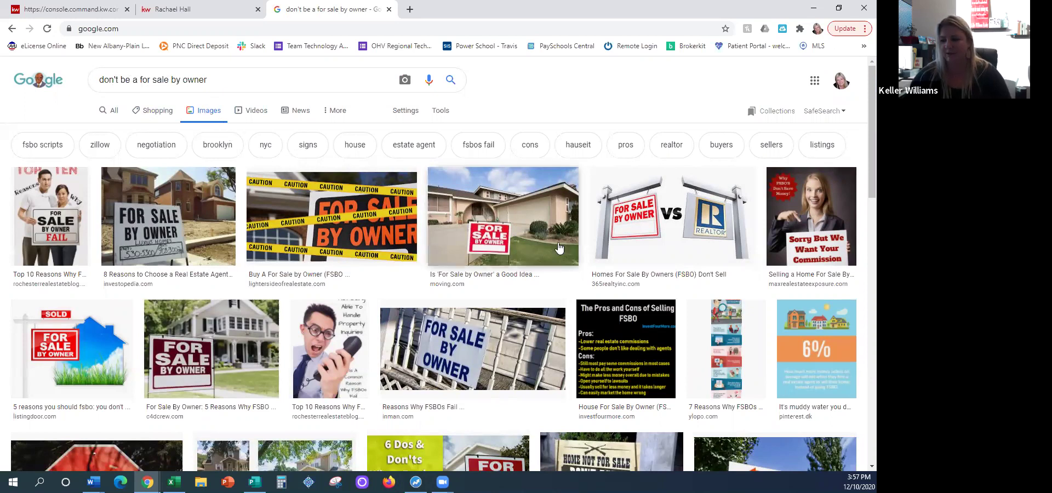
Step: Look through the image results and save the caution-tape "For Sale By Owner" picture to the Pictures folder as reasons-not-to-buy-fsbo-cover.jpg
{"action": "scroll", "coordinate": [580, 250], "scroll_direction": "down", "scroll_amount": 1}
{"action": "scroll", "coordinate": [684, 253], "scroll_direction": "down", "scroll_amount": 5}
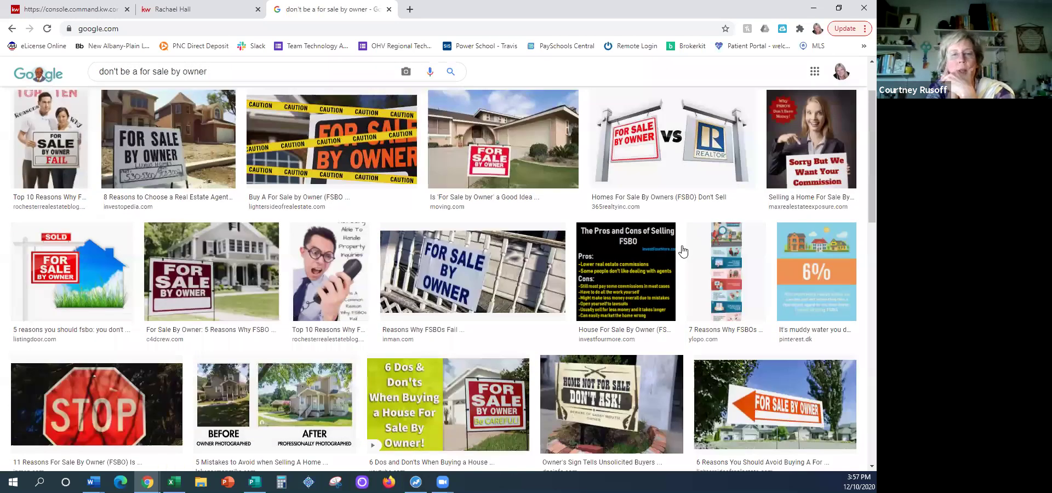
{"action": "scroll", "coordinate": [688, 243], "scroll_direction": "down", "scroll_amount": 6}
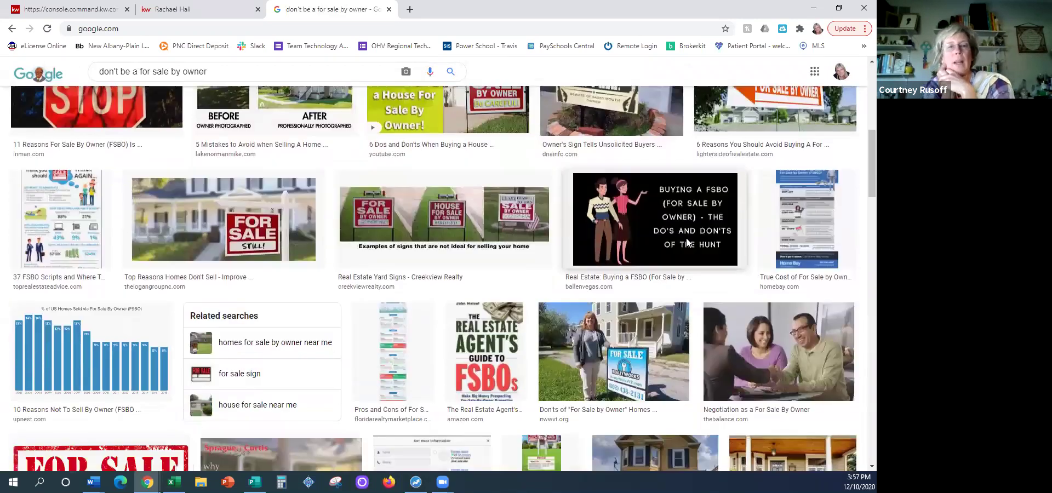
{"action": "scroll", "coordinate": [690, 235], "scroll_direction": "up", "scroll_amount": 5}
{"action": "scroll", "coordinate": [690, 236], "scroll_direction": "up", "scroll_amount": 6}
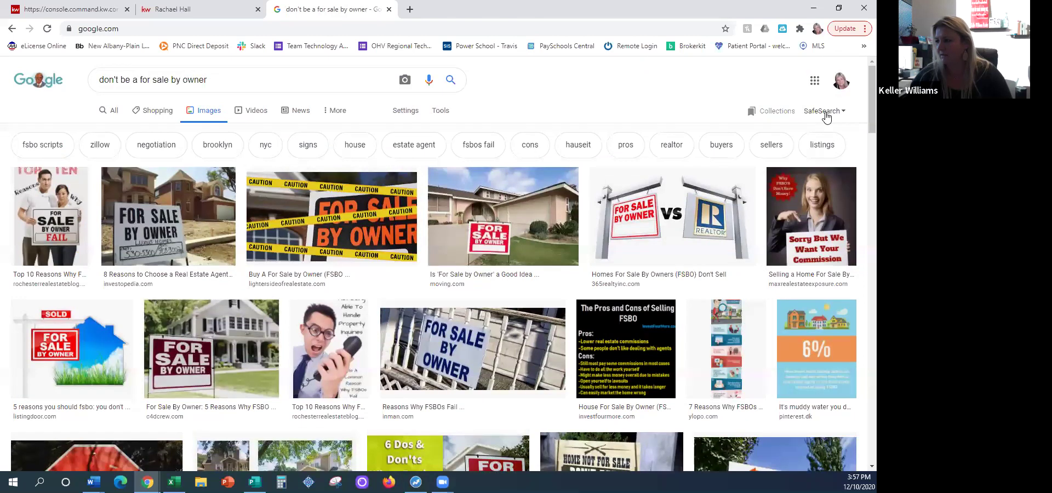
{"action": "left_click", "coordinate": [333, 112]}
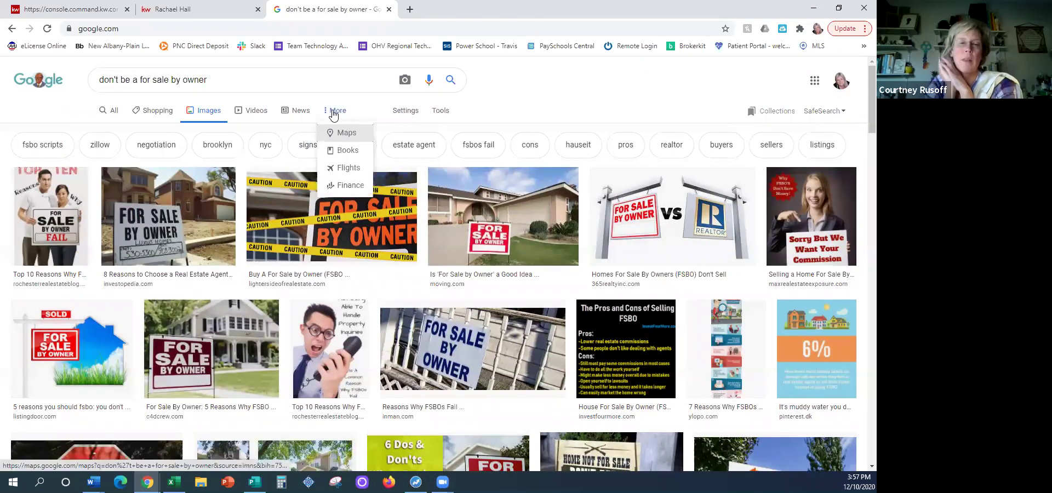
{"action": "left_click", "coordinate": [500, 113]}
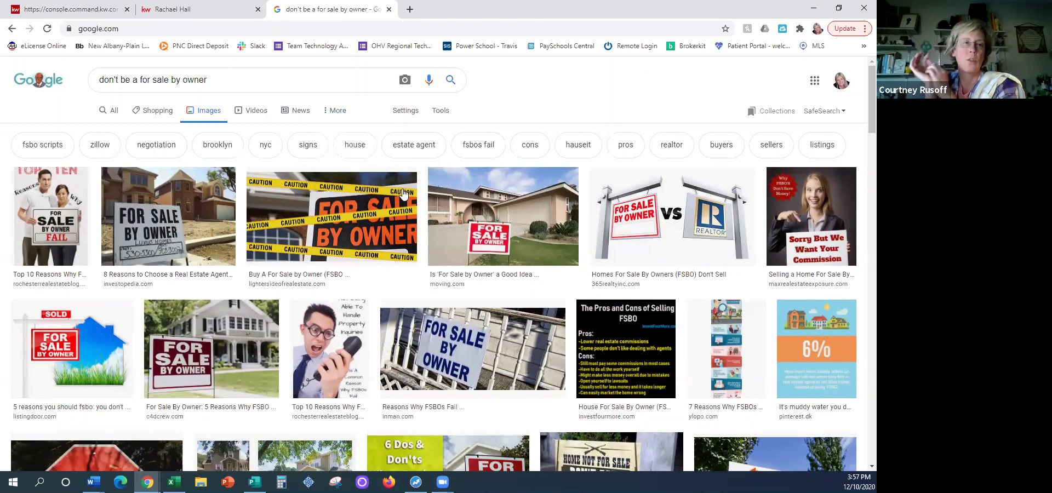
{"action": "left_click", "coordinate": [333, 214]}
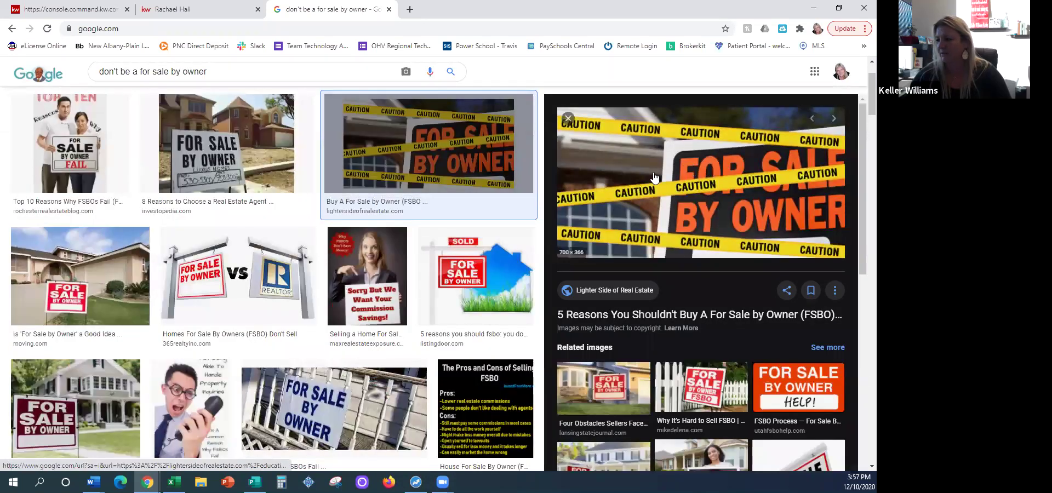
{"action": "right_click", "coordinate": [712, 165]}
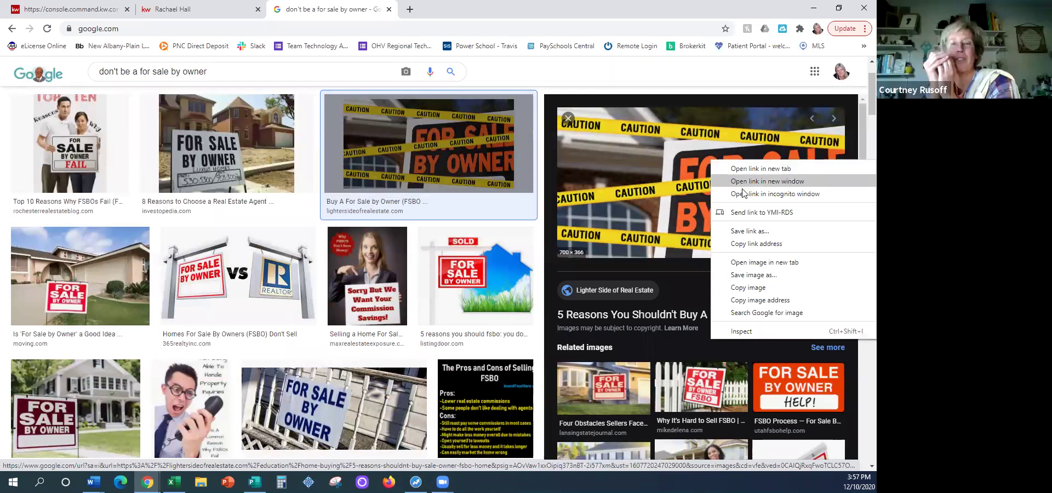
{"action": "left_click", "coordinate": [740, 279]}
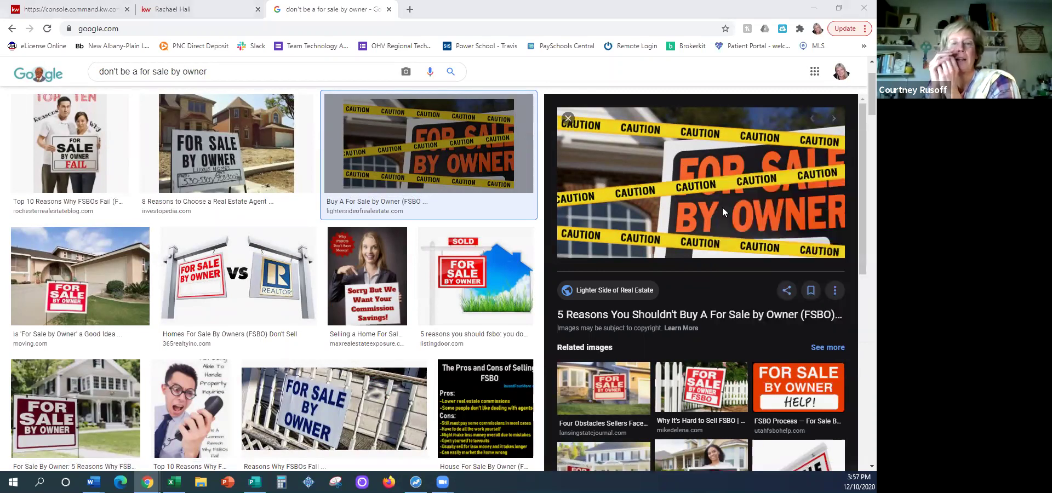
{"action": "left_click", "coordinate": [48, 91]}
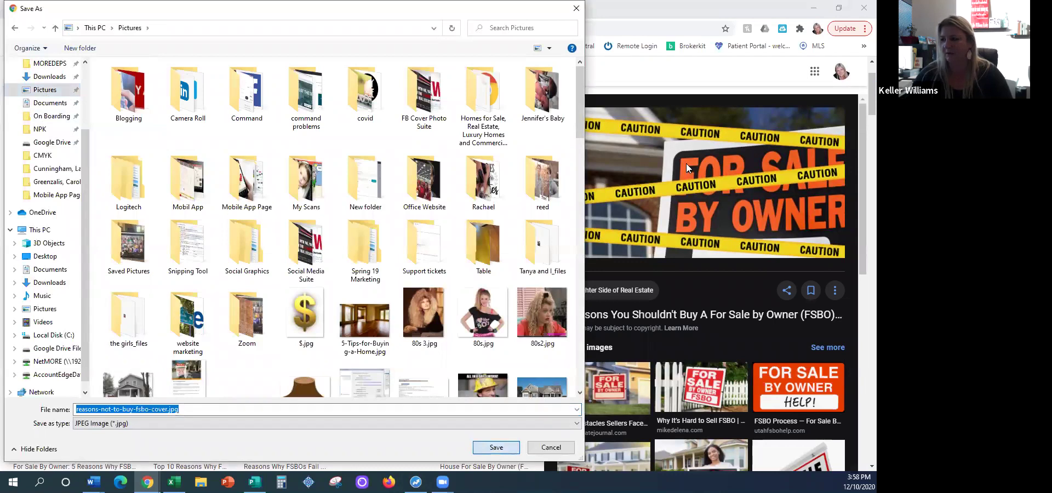
{"action": "left_click", "coordinate": [496, 447]}
Step: Return to the email template, abandon the pending image upload and replace the empty image block above "Why Use Me?" with a new one
{"action": "left_click", "coordinate": [65, 9]}
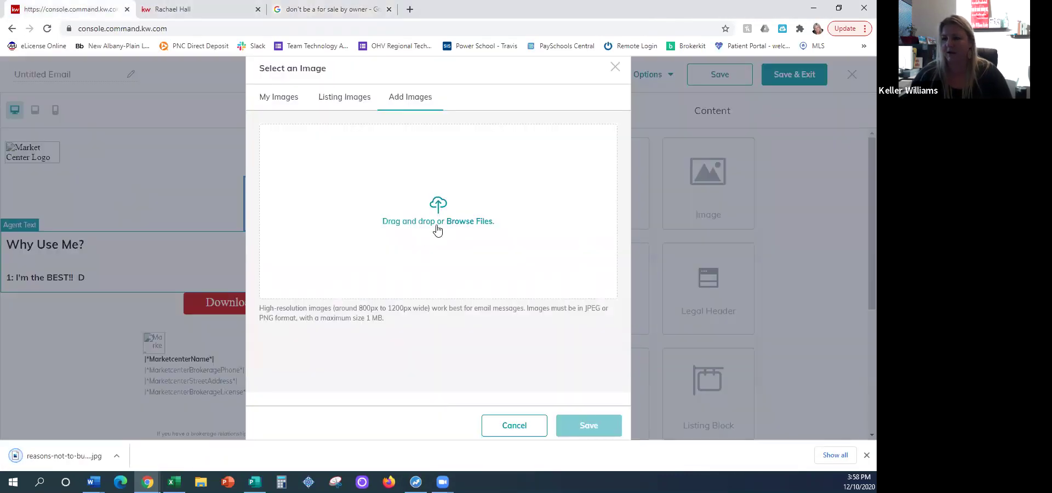
{"action": "left_click", "coordinate": [445, 195]}
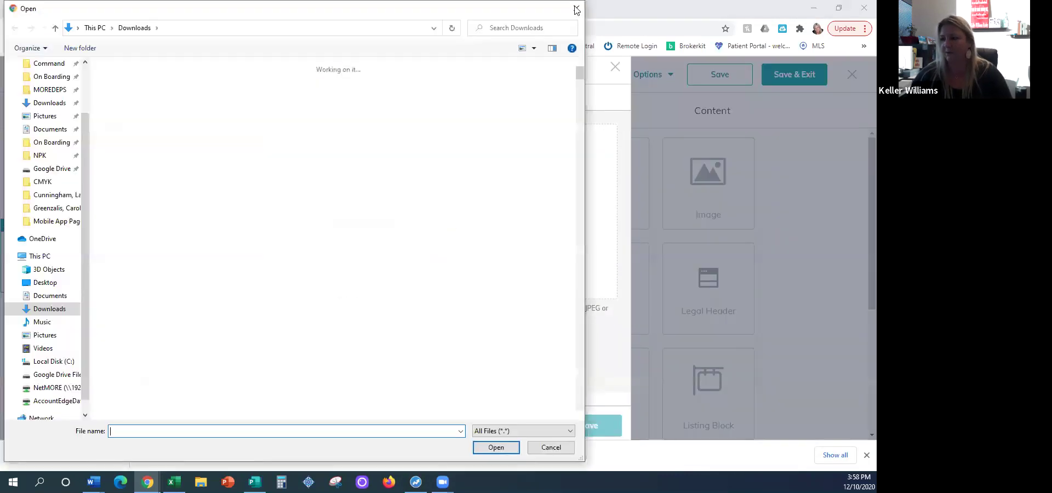
{"action": "key", "text": "Escape"}
{"action": "left_click", "coordinate": [615, 68]}
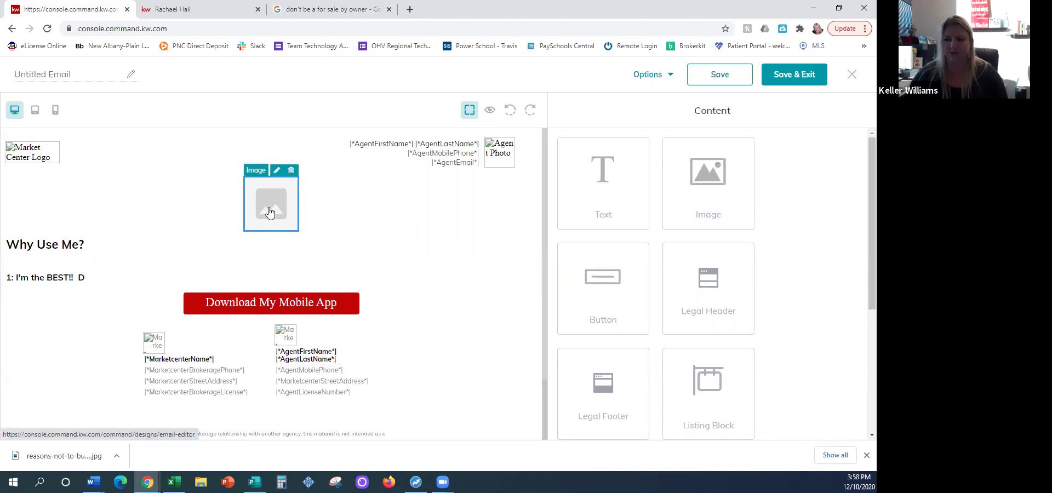
{"action": "left_click", "coordinate": [291, 170]}
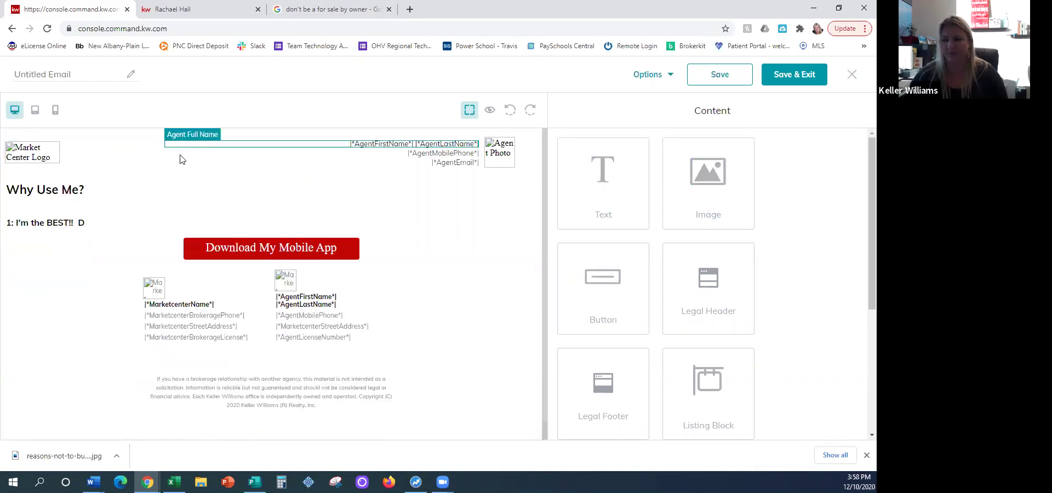
{"action": "left_click_drag", "start_coordinate": [719, 187], "coordinate": [468, 192]}
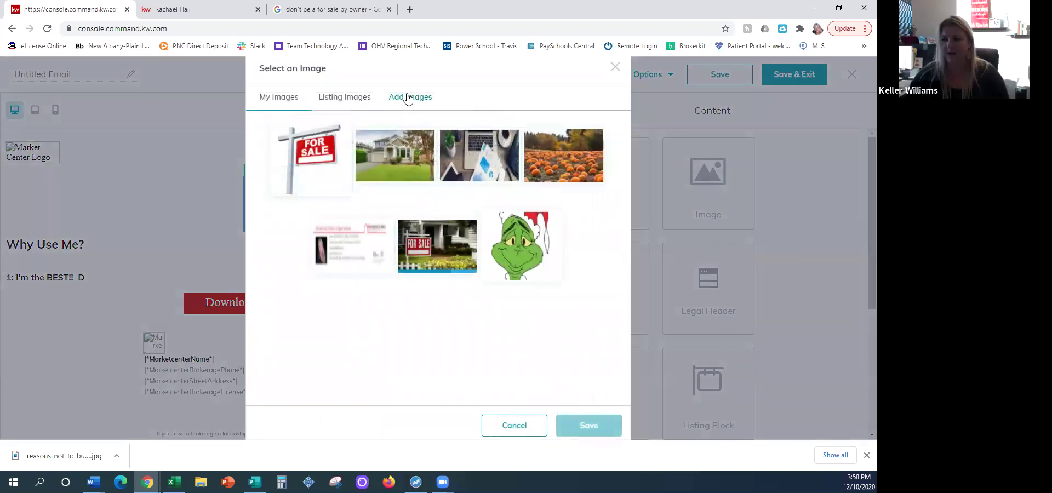
Step: Start adding an image from the computer for the new block and look through the Downloads folder
{"action": "left_click", "coordinate": [408, 99]}
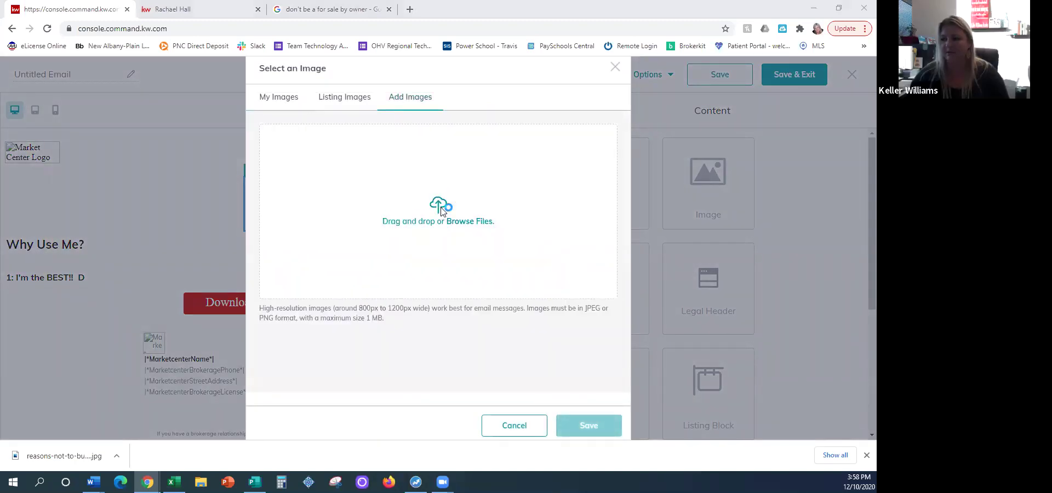
{"action": "left_click", "coordinate": [439, 207]}
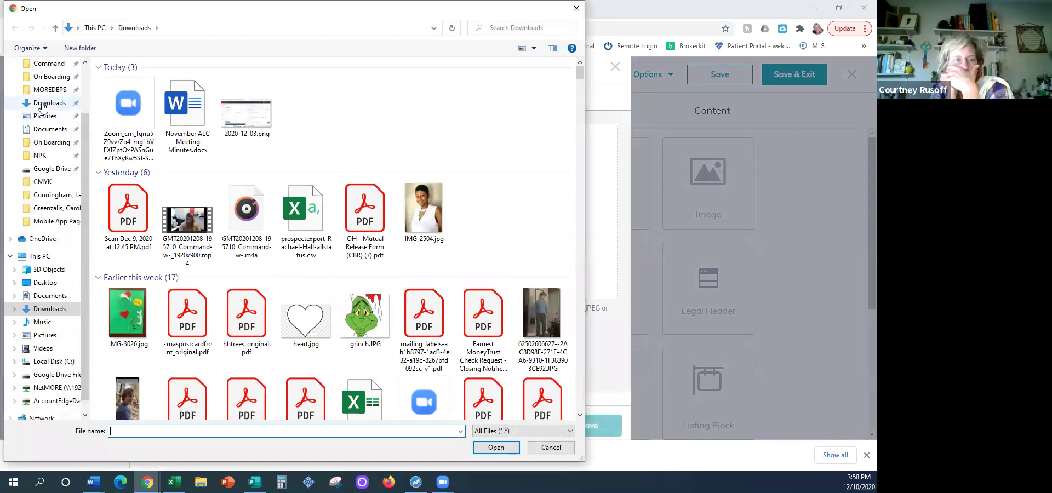
{"action": "left_click", "coordinate": [49, 103]}
{"action": "scroll", "coordinate": [405, 237], "scroll_direction": "down", "scroll_amount": 3}
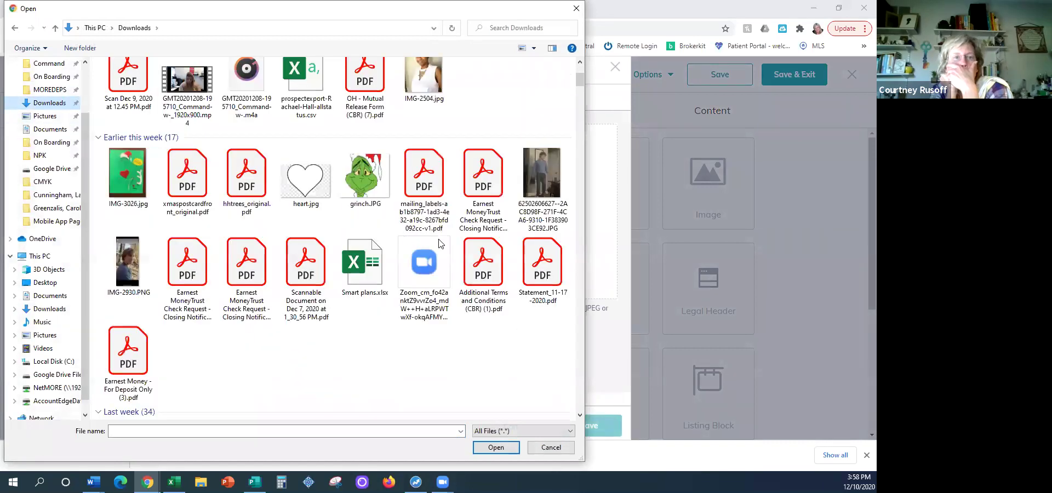
{"action": "scroll", "coordinate": [312, 272], "scroll_direction": "up", "scroll_amount": 3}
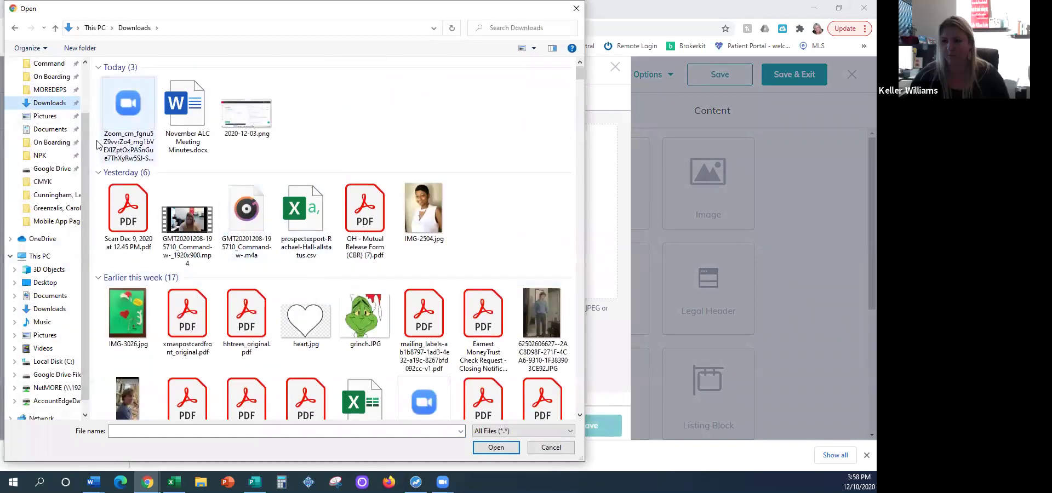
Step: Look through the Pictures folder and upload 80s2.jpg as an image for the email
{"action": "left_click", "coordinate": [45, 116]}
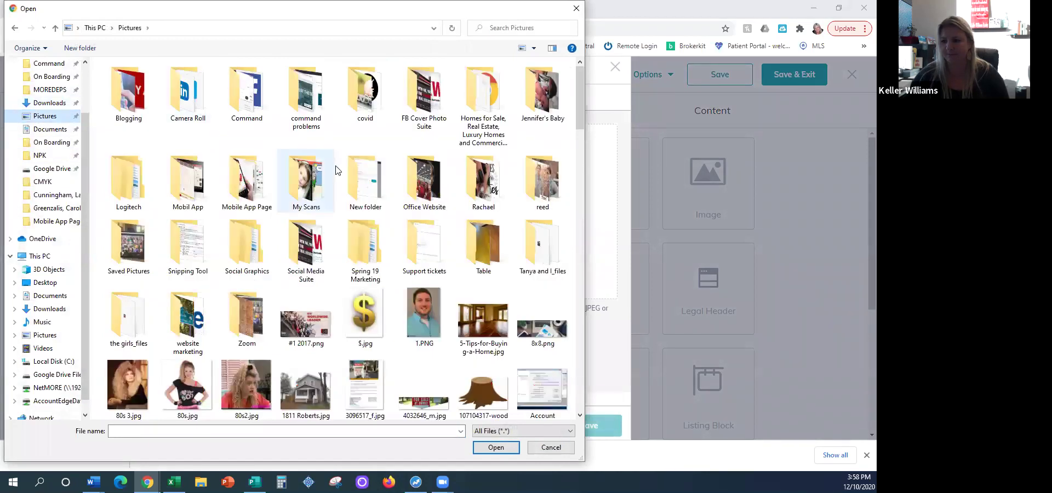
{"action": "scroll", "coordinate": [340, 170], "scroll_direction": "down", "scroll_amount": 5}
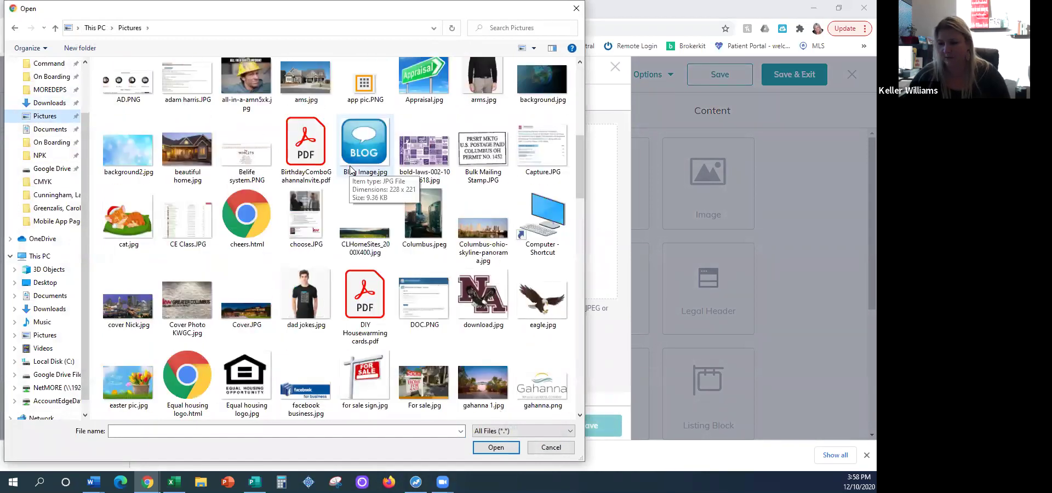
{"action": "scroll", "coordinate": [350, 171], "scroll_direction": "down", "scroll_amount": 8}
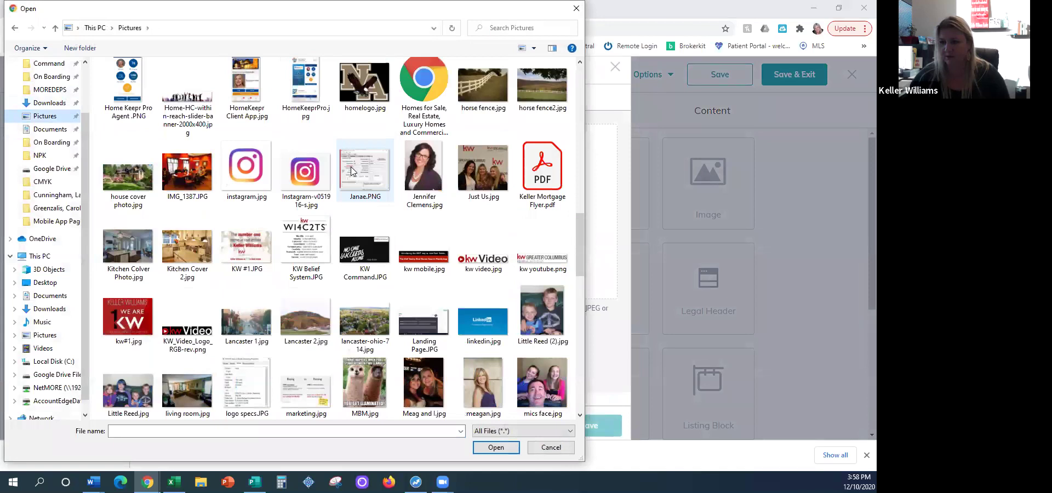
{"action": "scroll", "coordinate": [350, 171], "scroll_direction": "down", "scroll_amount": 3}
{"action": "scroll", "coordinate": [350, 171], "scroll_direction": "down", "scroll_amount": 4}
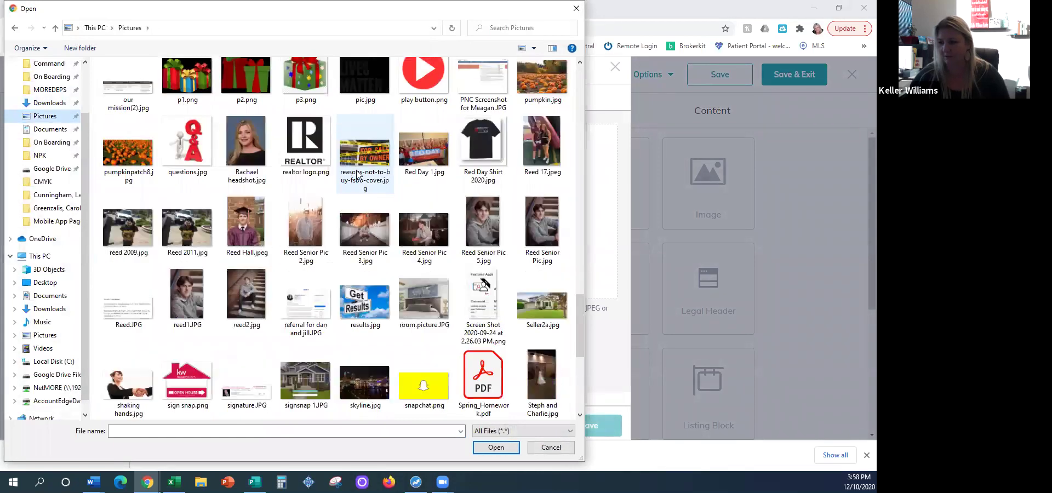
{"action": "scroll", "coordinate": [357, 175], "scroll_direction": "down", "scroll_amount": 3}
{"action": "scroll", "coordinate": [373, 175], "scroll_direction": "down", "scroll_amount": 2}
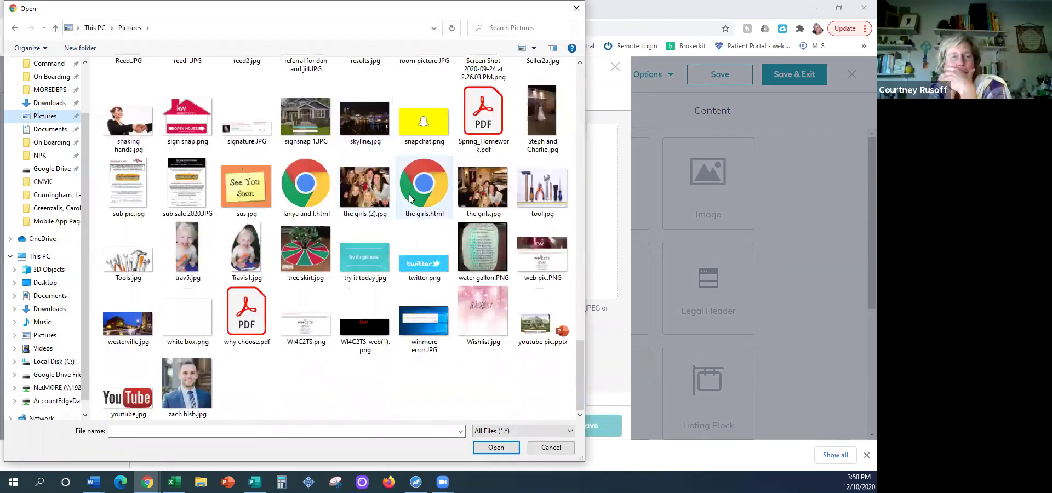
{"action": "scroll", "coordinate": [416, 340], "scroll_direction": "up", "scroll_amount": 4}
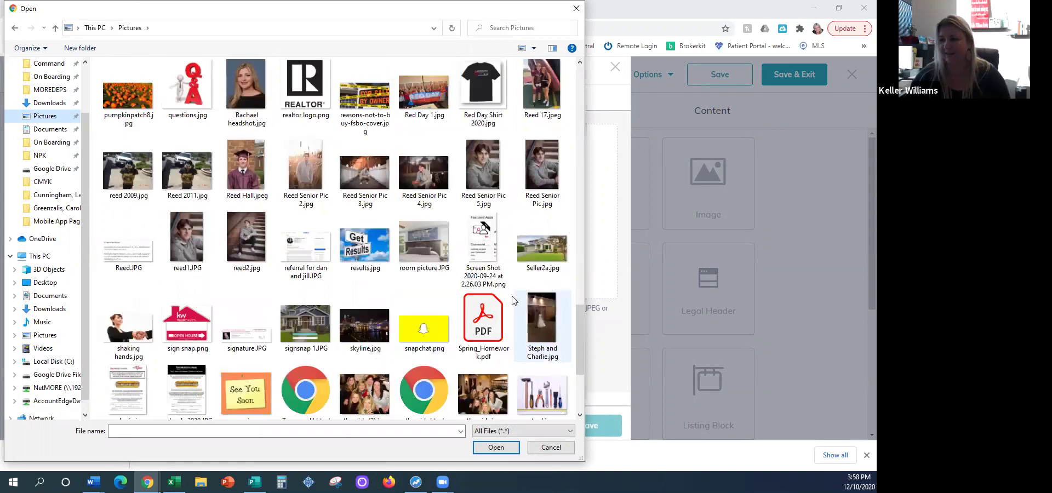
{"action": "scroll", "coordinate": [432, 232], "scroll_direction": "up", "scroll_amount": 3}
{"action": "scroll", "coordinate": [354, 240], "scroll_direction": "up", "scroll_amount": 6}
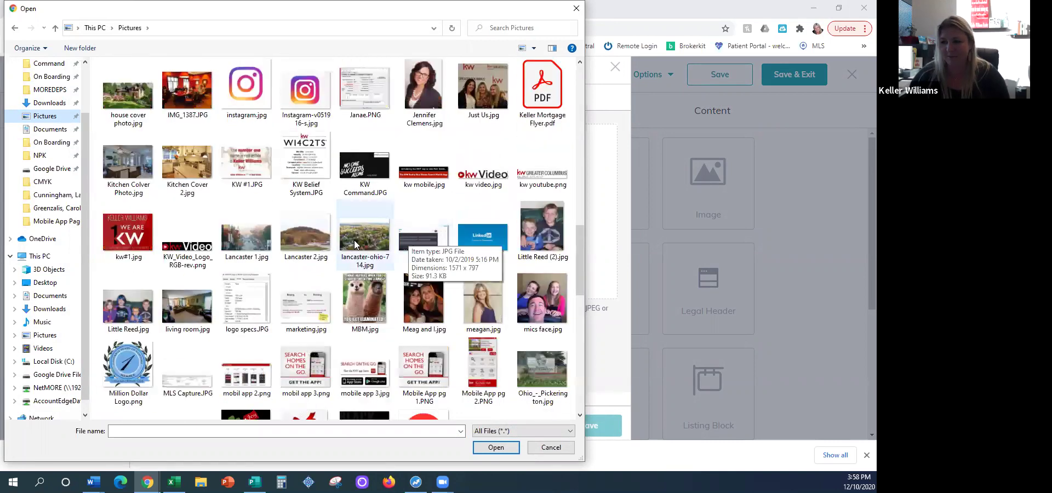
{"action": "scroll", "coordinate": [362, 285], "scroll_direction": "up", "scroll_amount": 5}
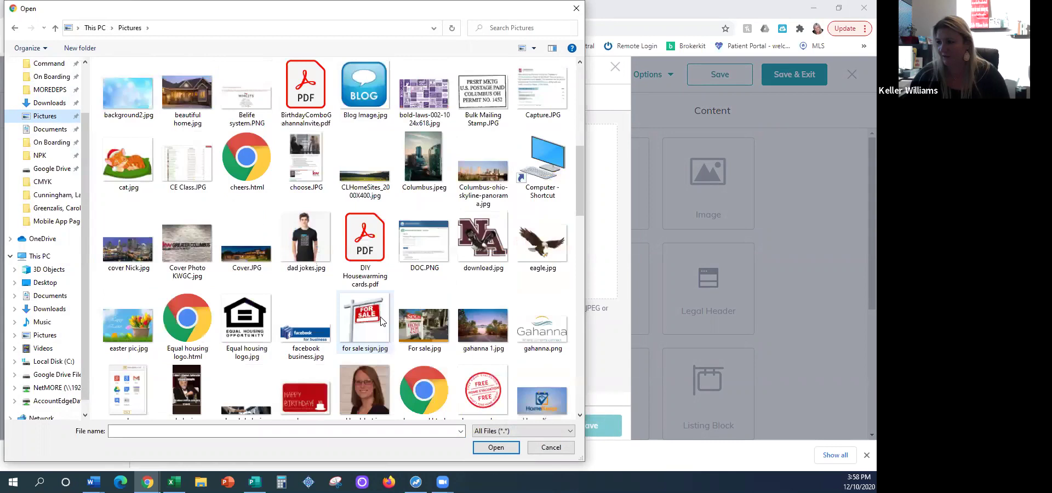
{"action": "scroll", "coordinate": [493, 274], "scroll_direction": "up", "scroll_amount": 3}
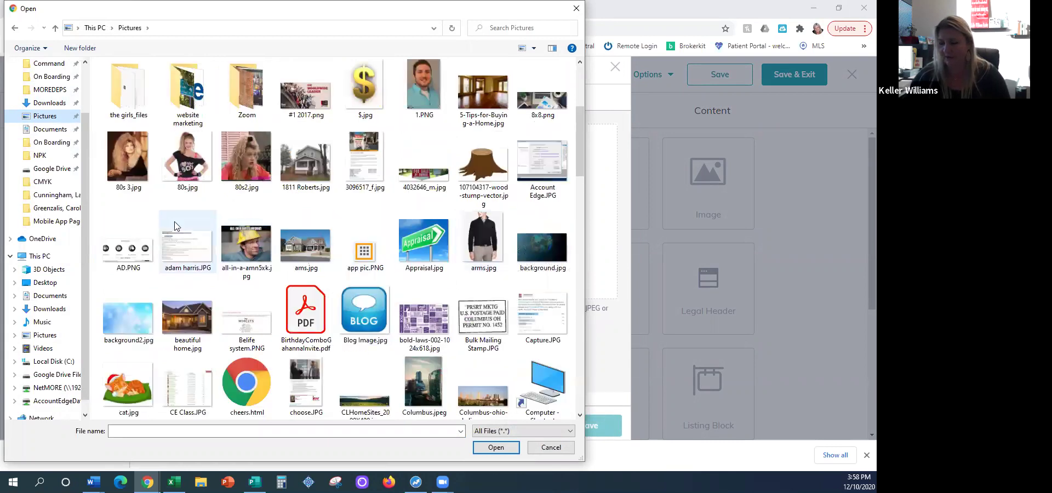
{"action": "left_click", "coordinate": [251, 159]}
{"action": "left_click", "coordinate": [495, 447]}
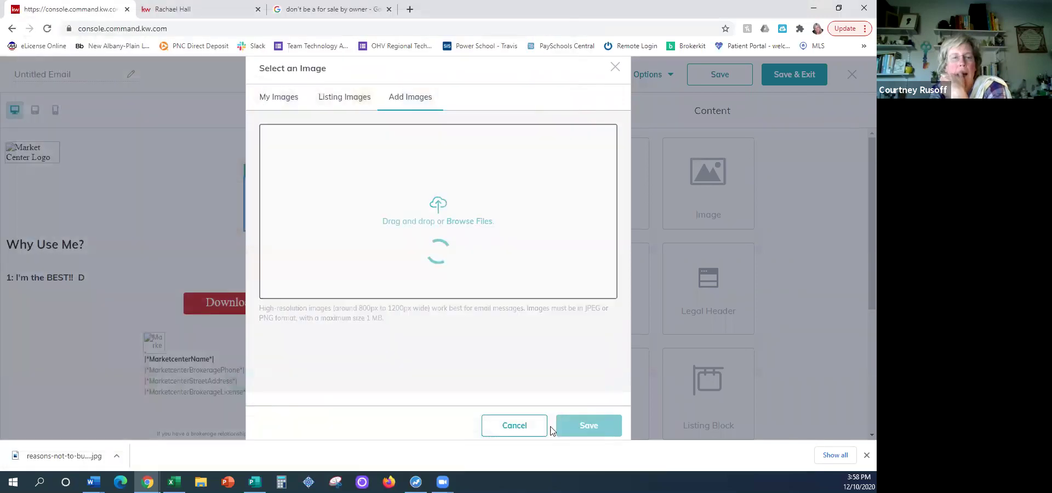
Step: Insert the uploaded 80s picture into the image block above "Why Use Me?" and check the email layout
{"action": "left_click", "coordinate": [321, 367]}
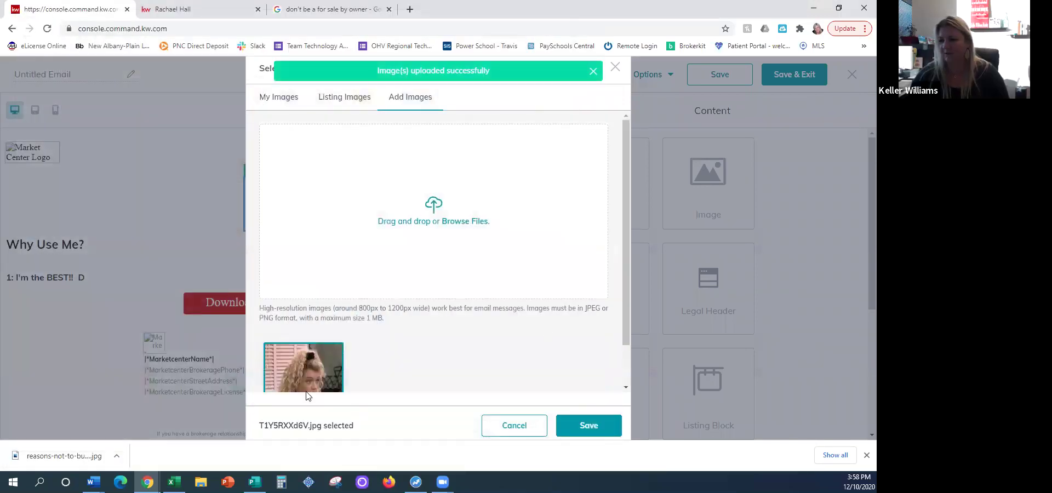
{"action": "left_click", "coordinate": [585, 425]}
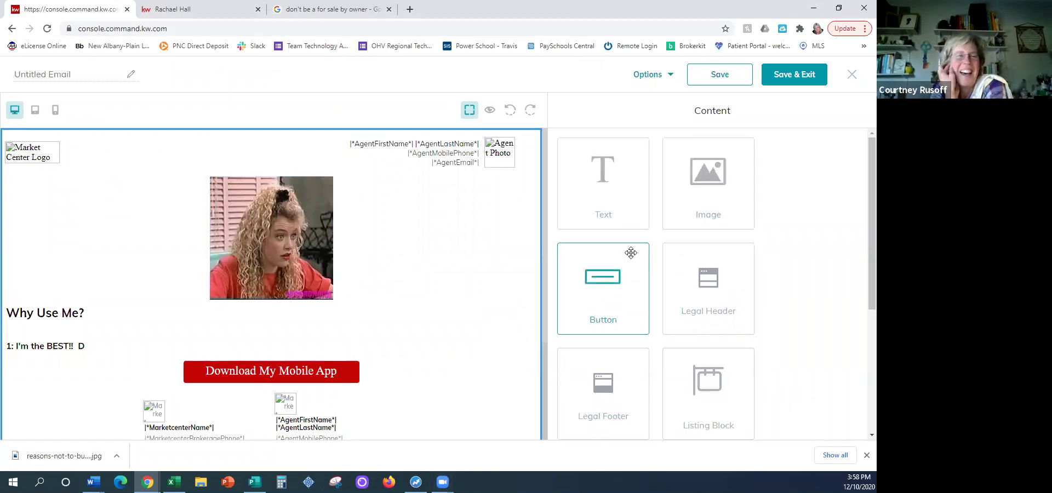
{"action": "scroll", "coordinate": [631, 252], "scroll_direction": "down", "scroll_amount": 2}
{"action": "scroll", "coordinate": [418, 289], "scroll_direction": "down", "scroll_amount": 3}
{"action": "scroll", "coordinate": [472, 260], "scroll_direction": "up", "scroll_amount": 3}
{"action": "scroll", "coordinate": [466, 271], "scroll_direction": "down", "scroll_amount": 2}
Step: Preview the email template with its image, button and footer, and close both the preview and the template editor
{"action": "left_click", "coordinate": [652, 75]}
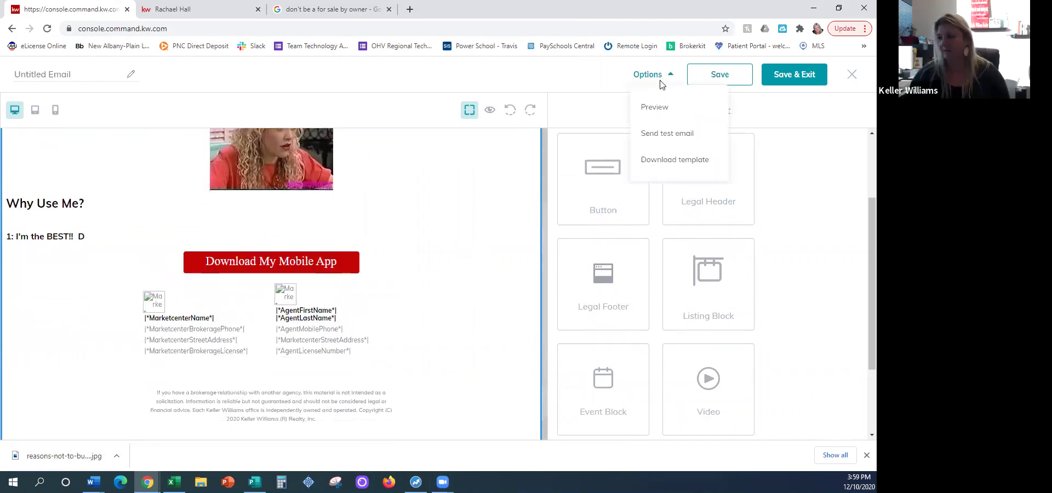
{"action": "left_click", "coordinate": [656, 109]}
{"action": "scroll", "coordinate": [725, 237], "scroll_direction": "down", "scroll_amount": 1}
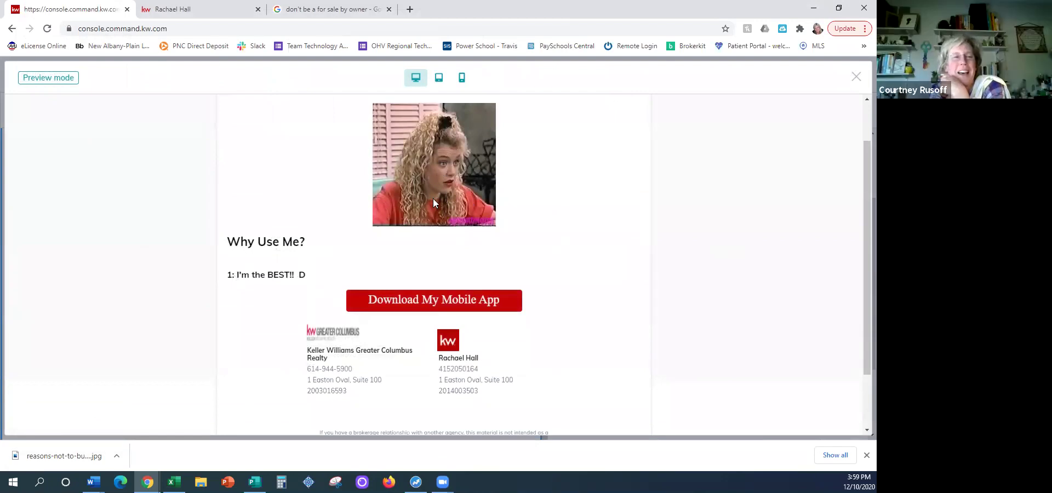
{"action": "scroll", "coordinate": [741, 282], "scroll_direction": "up", "scroll_amount": 1}
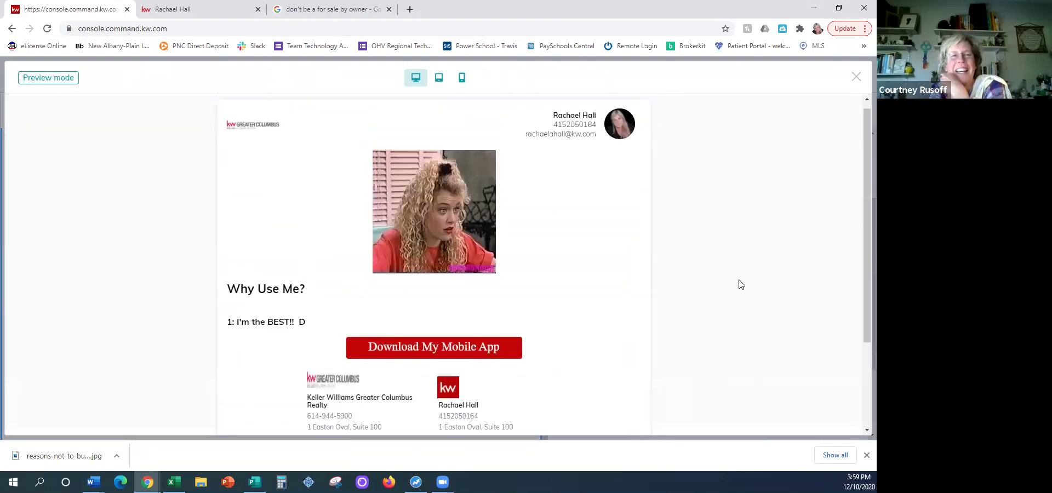
{"action": "left_click", "coordinate": [857, 76]}
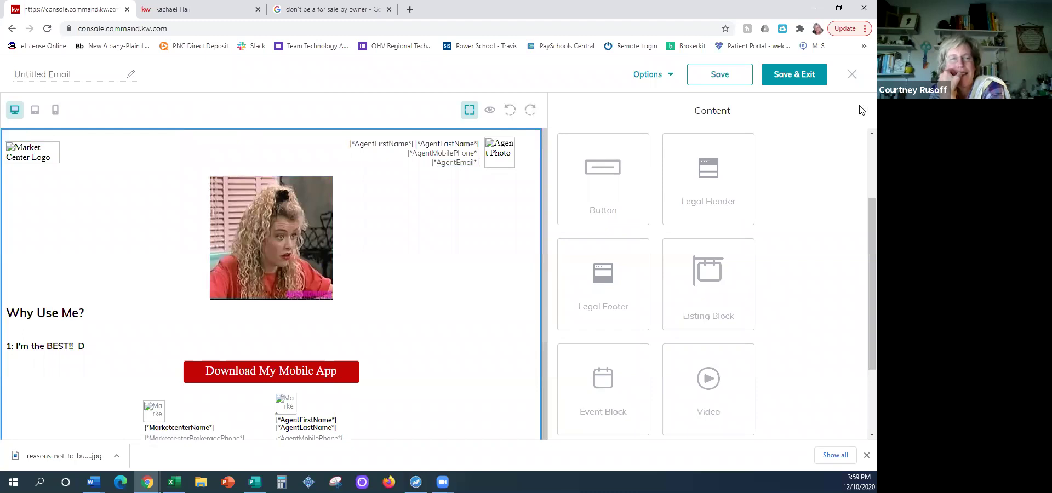
{"action": "left_click", "coordinate": [852, 75]}
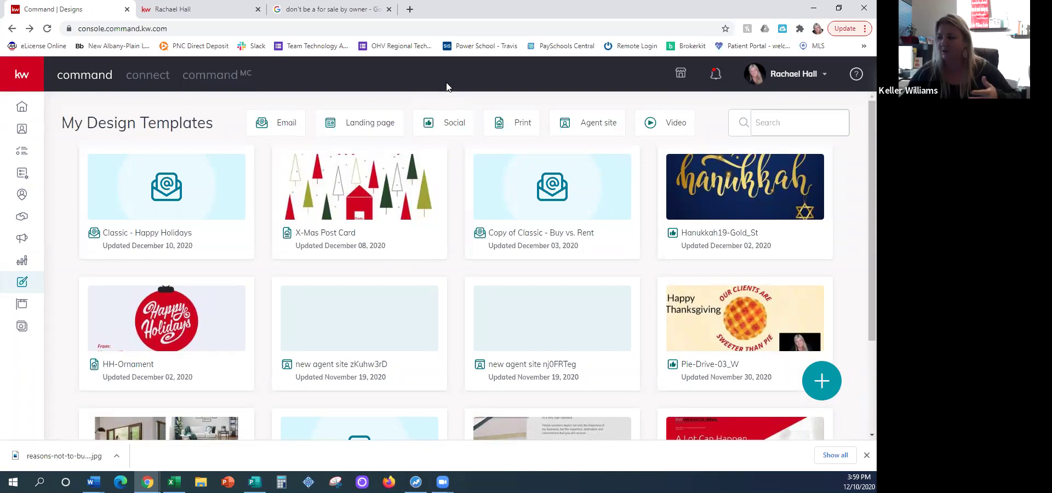
Step: Show the Emails section of Campaigns and where its lists are configured, and return to the Command home dashboard
{"action": "left_click", "coordinate": [26, 74]}
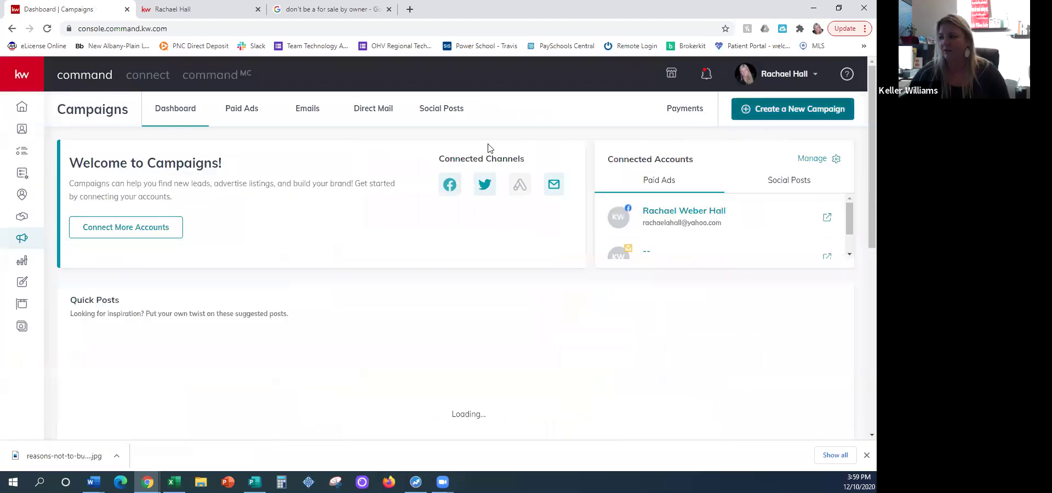
{"action": "left_click", "coordinate": [304, 111]}
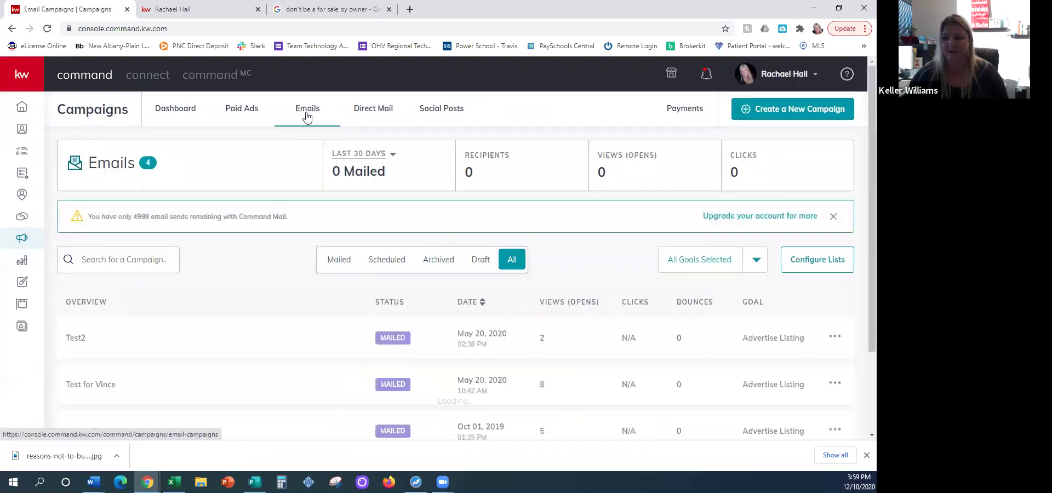
{"action": "left_click", "coordinate": [816, 262]}
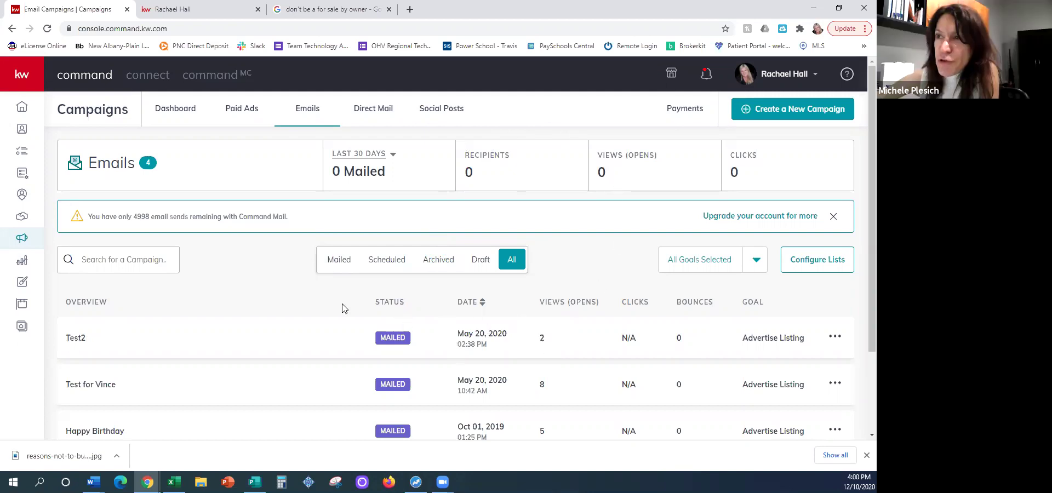
{"action": "left_click", "coordinate": [22, 106]}
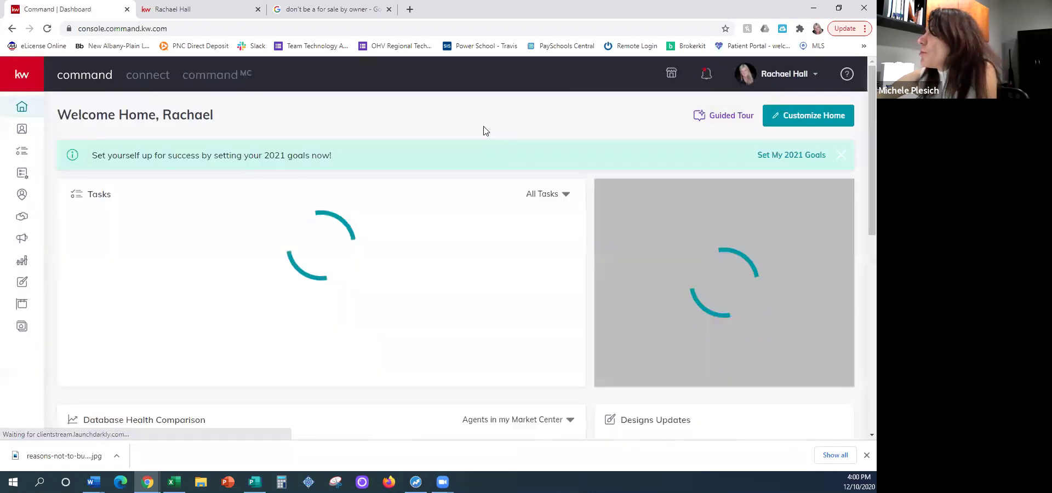